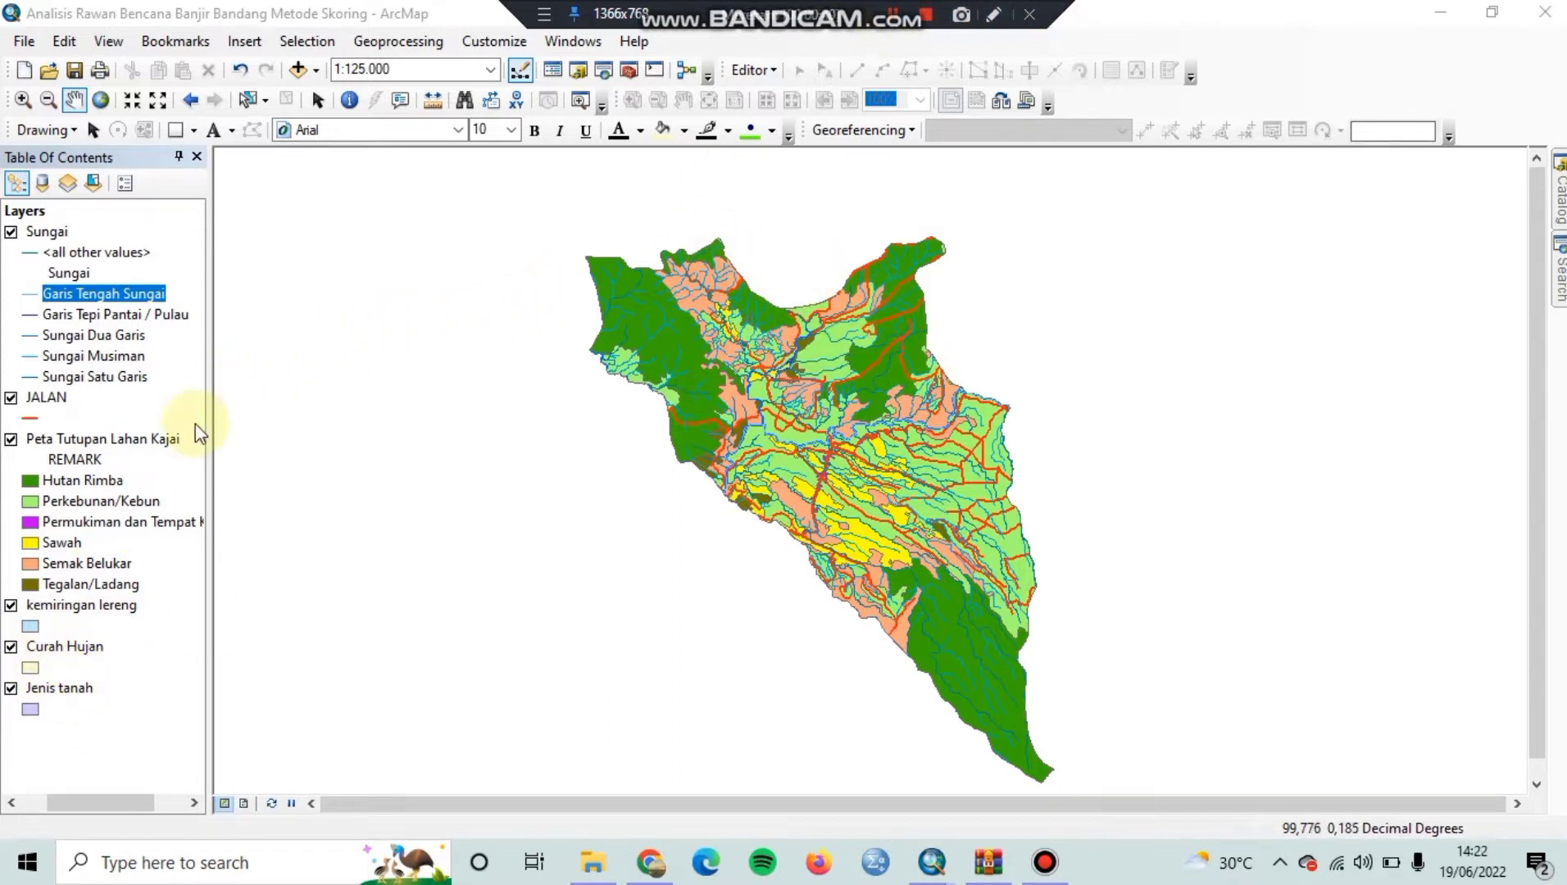
left_click(161, 443)
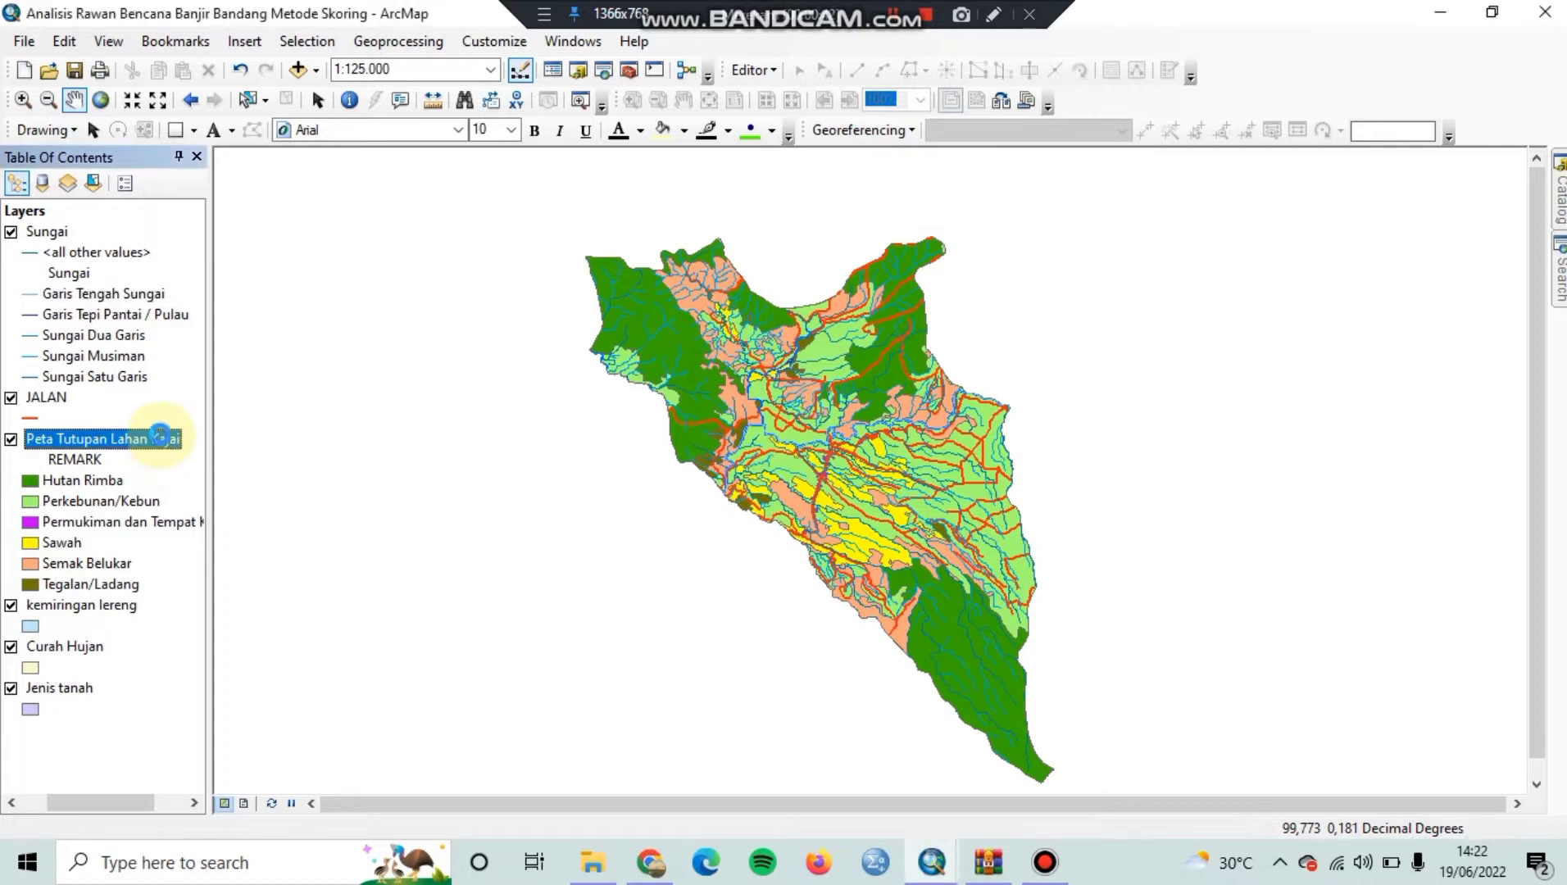
right_click(161, 437)
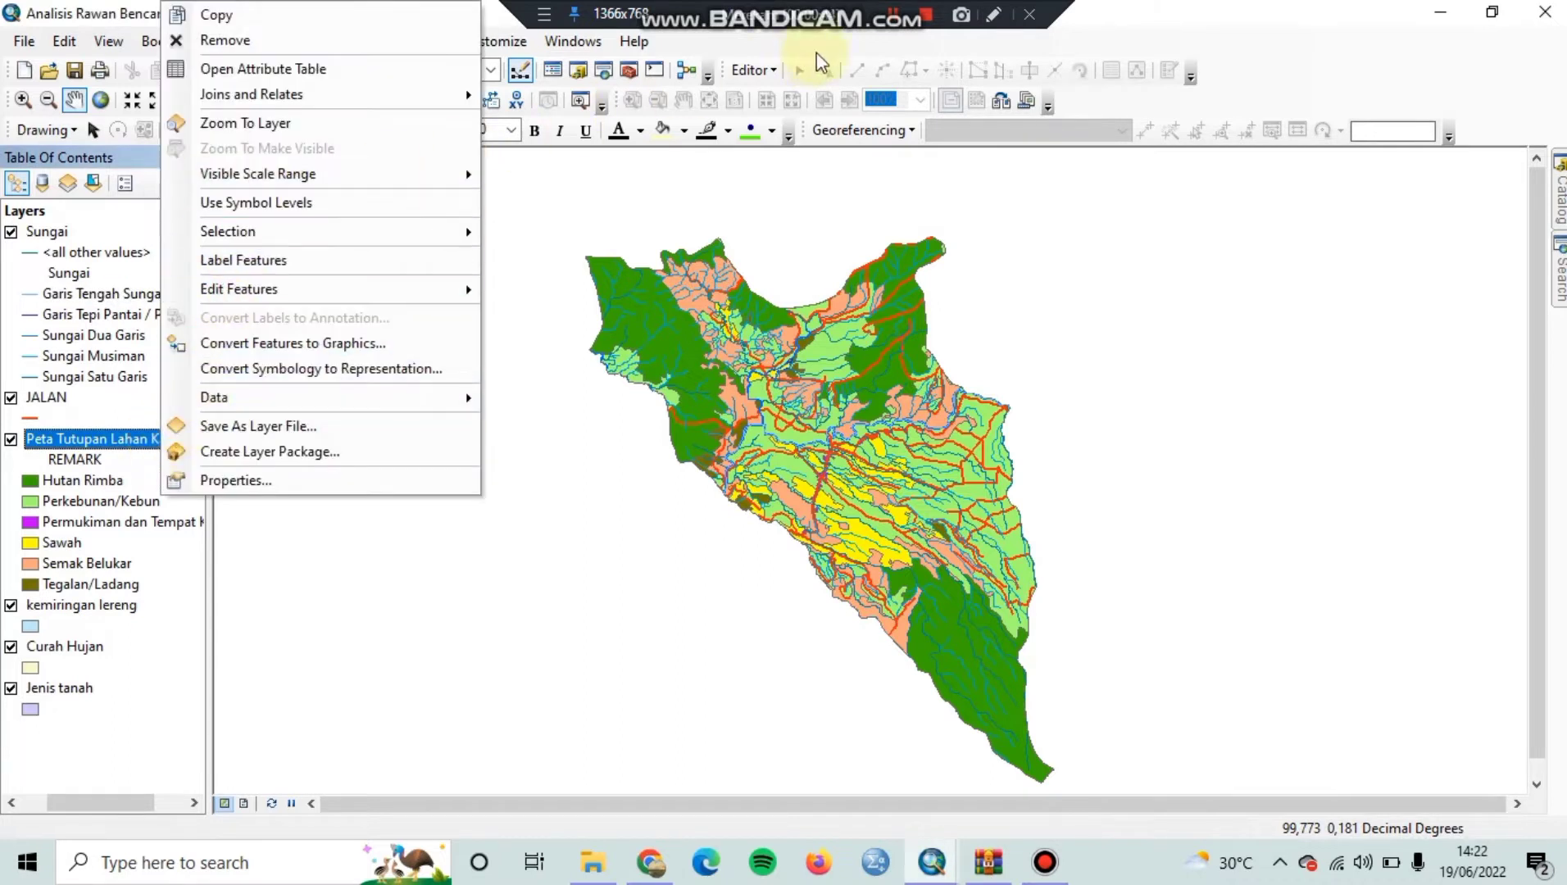
left_click(900, 18)
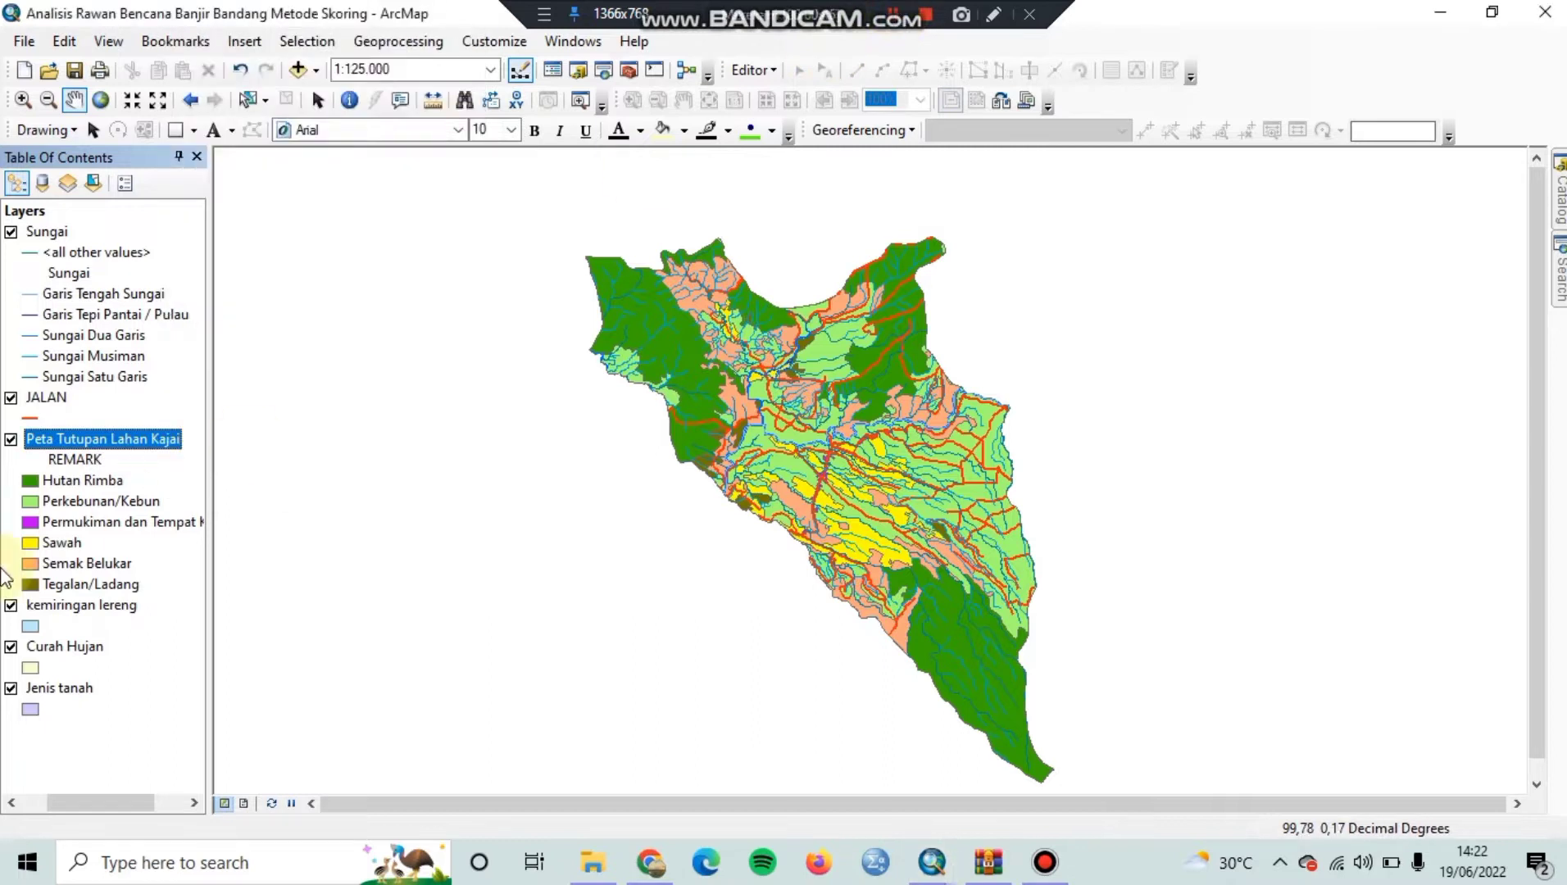
Open the attribute table of the kemiringan lereng layer
left_click(66, 610)
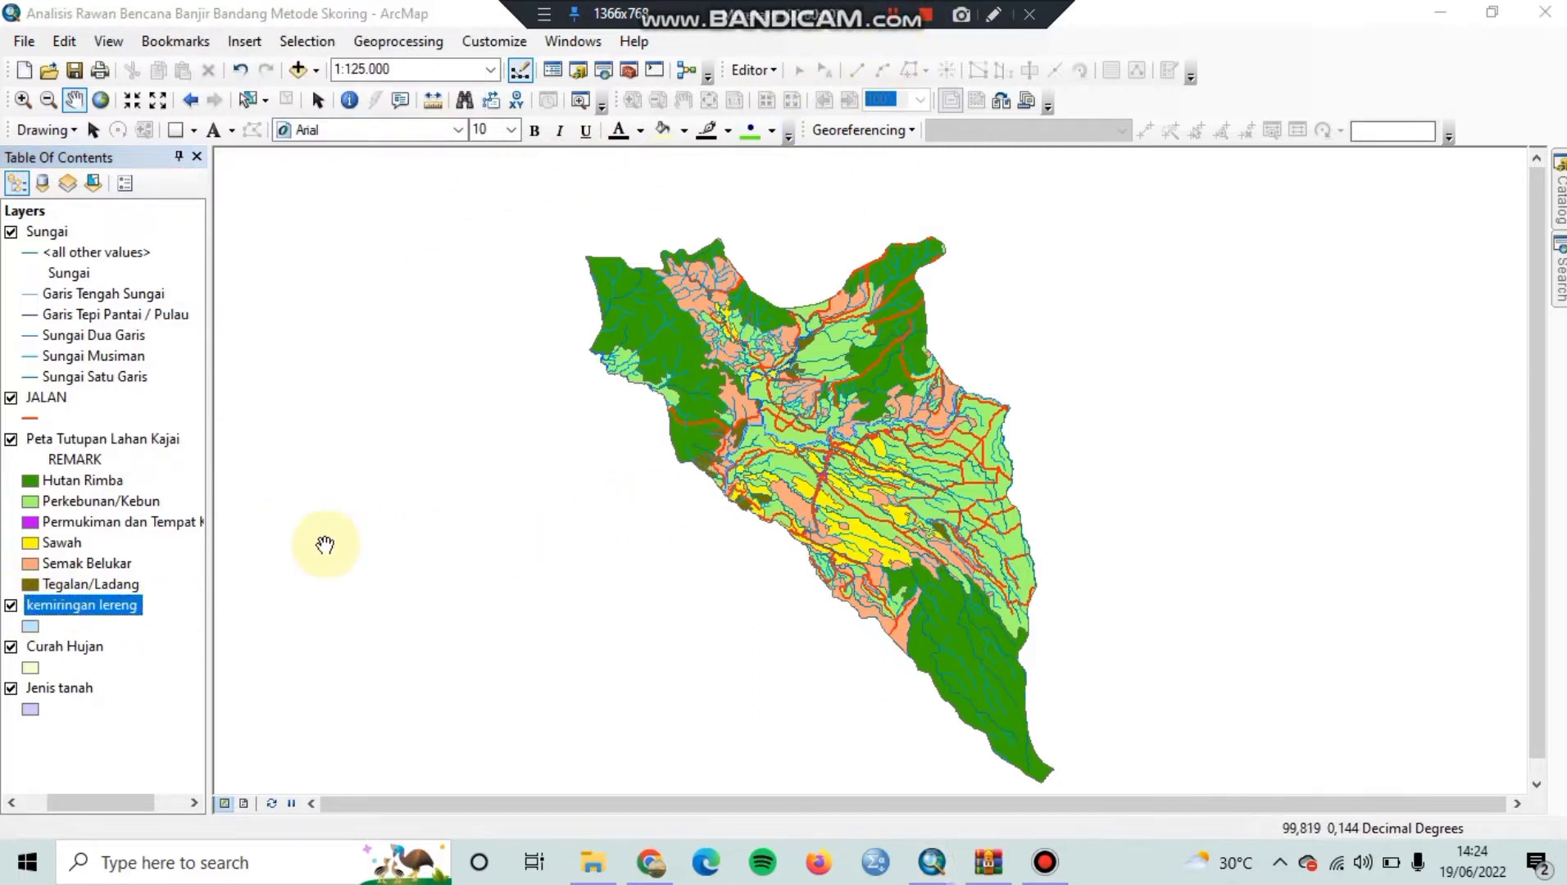
left_click(95, 603)
right_click(96, 603)
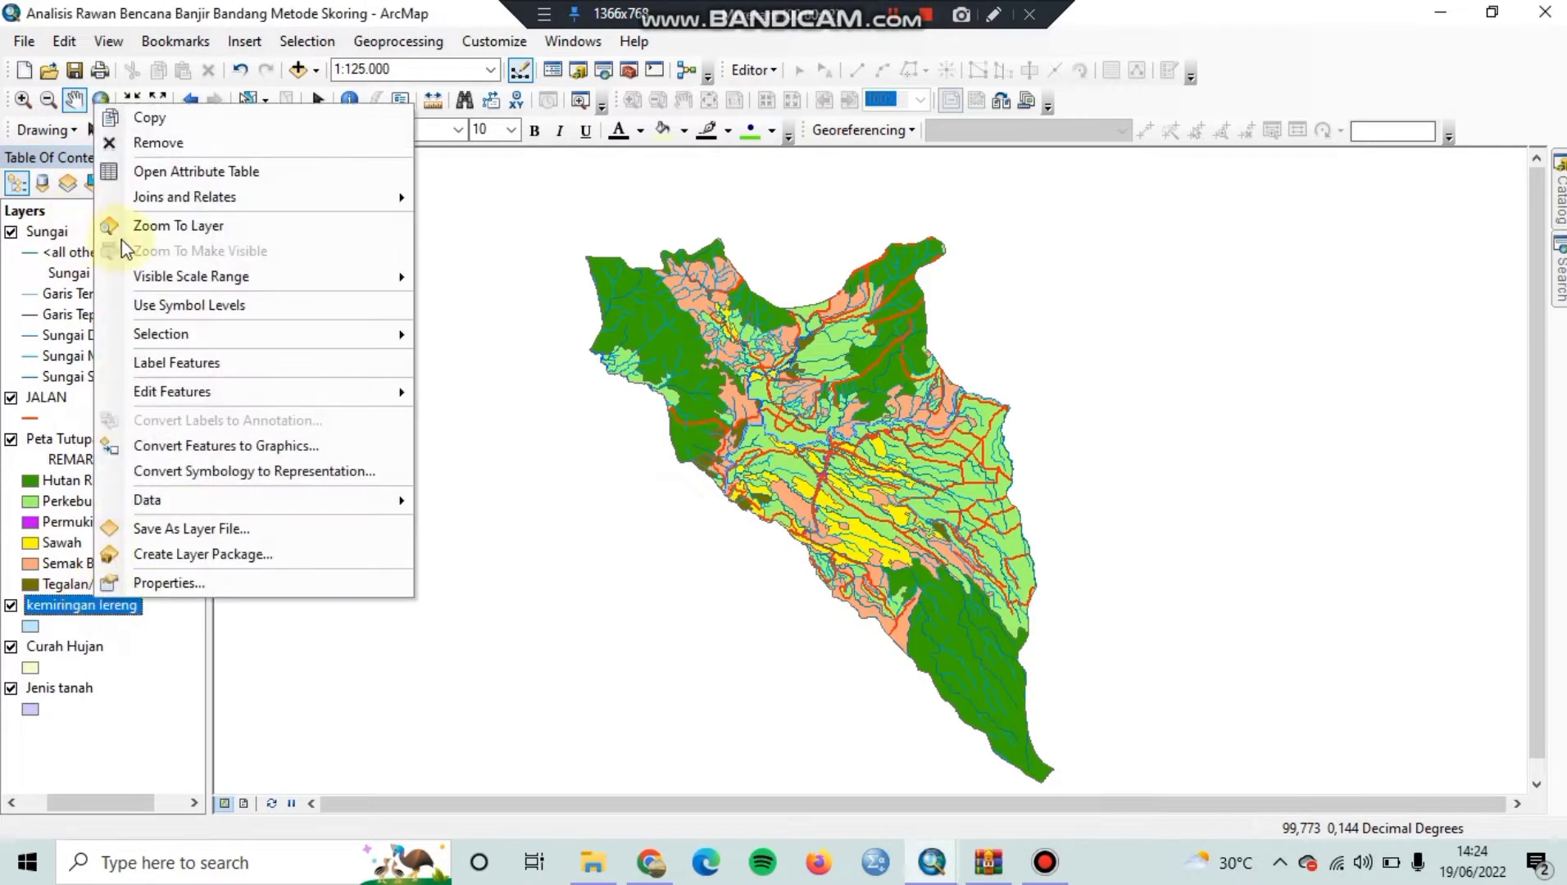
left_click(184, 171)
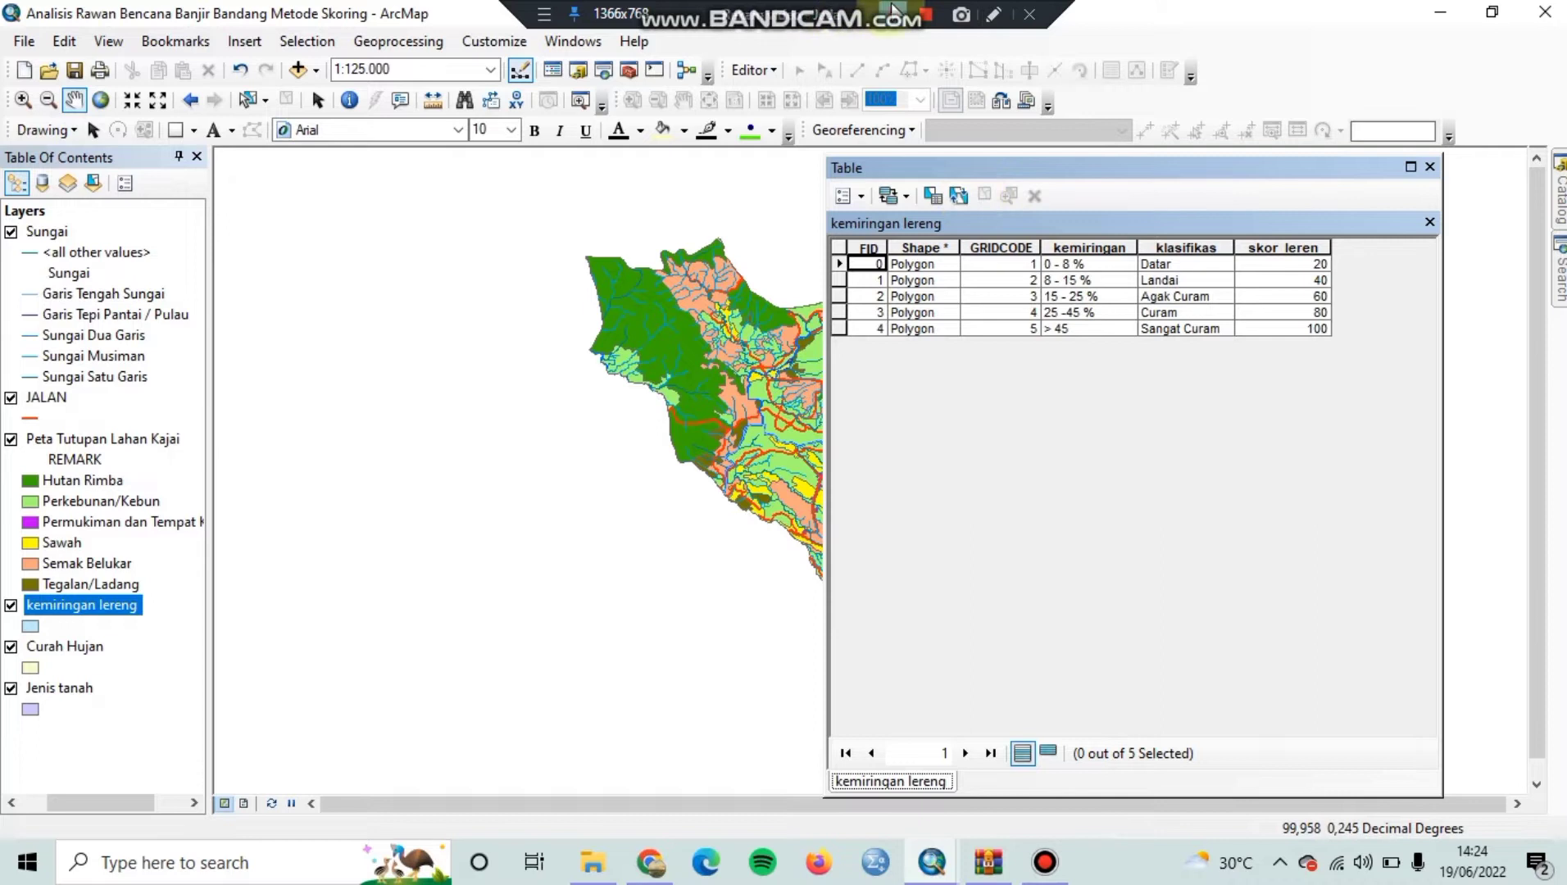
left_click(893, 12)
Add an integer field named "nilai lereng" to the kemiringan lereng attribute table
left_click(860, 197)
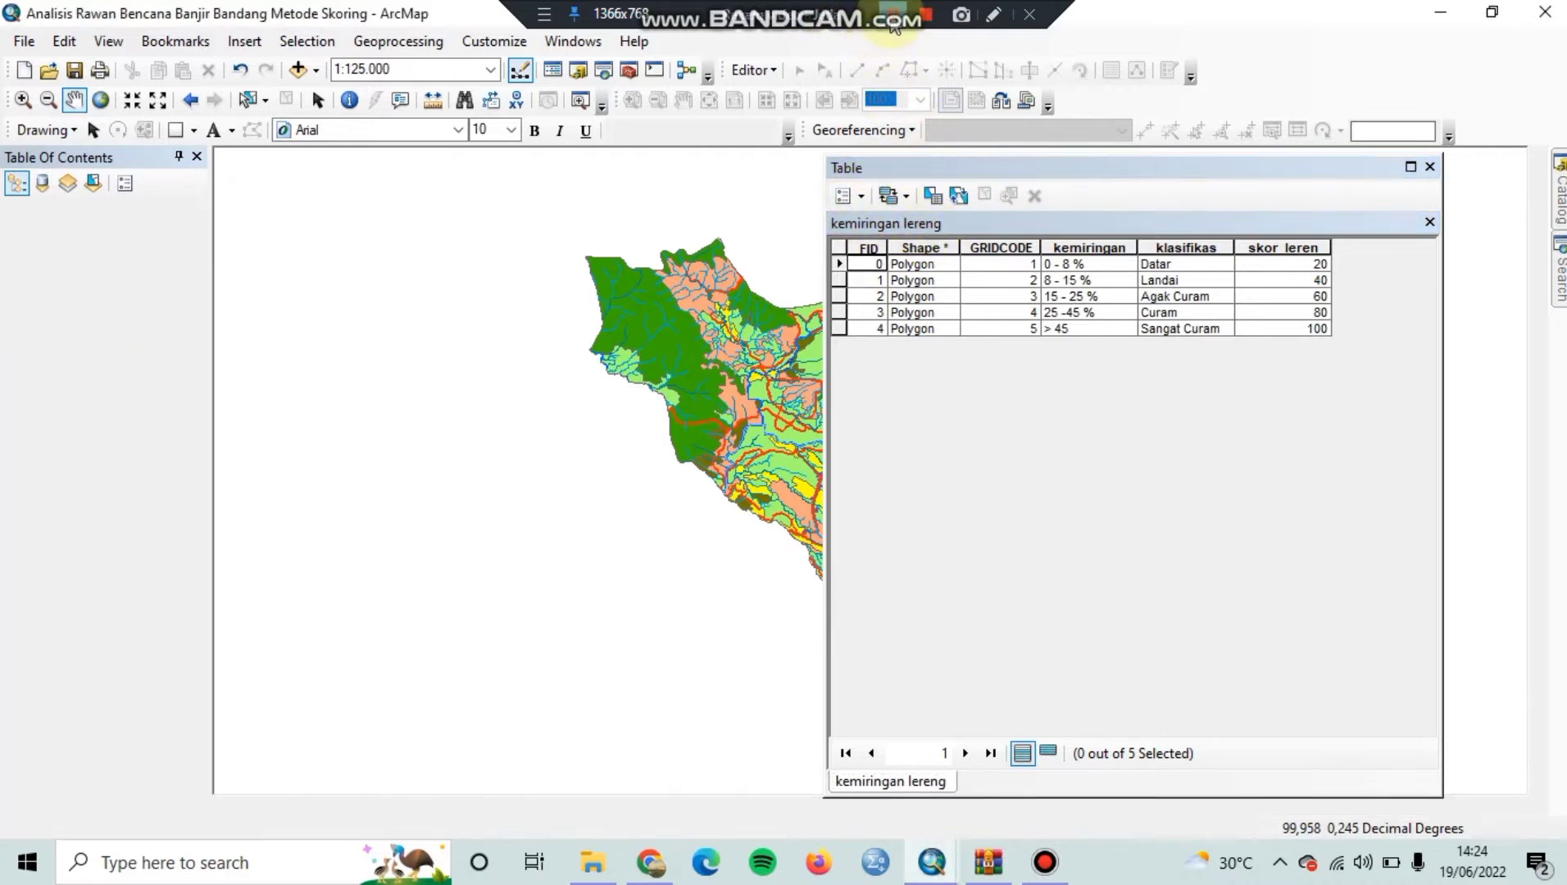
left_click(858, 201)
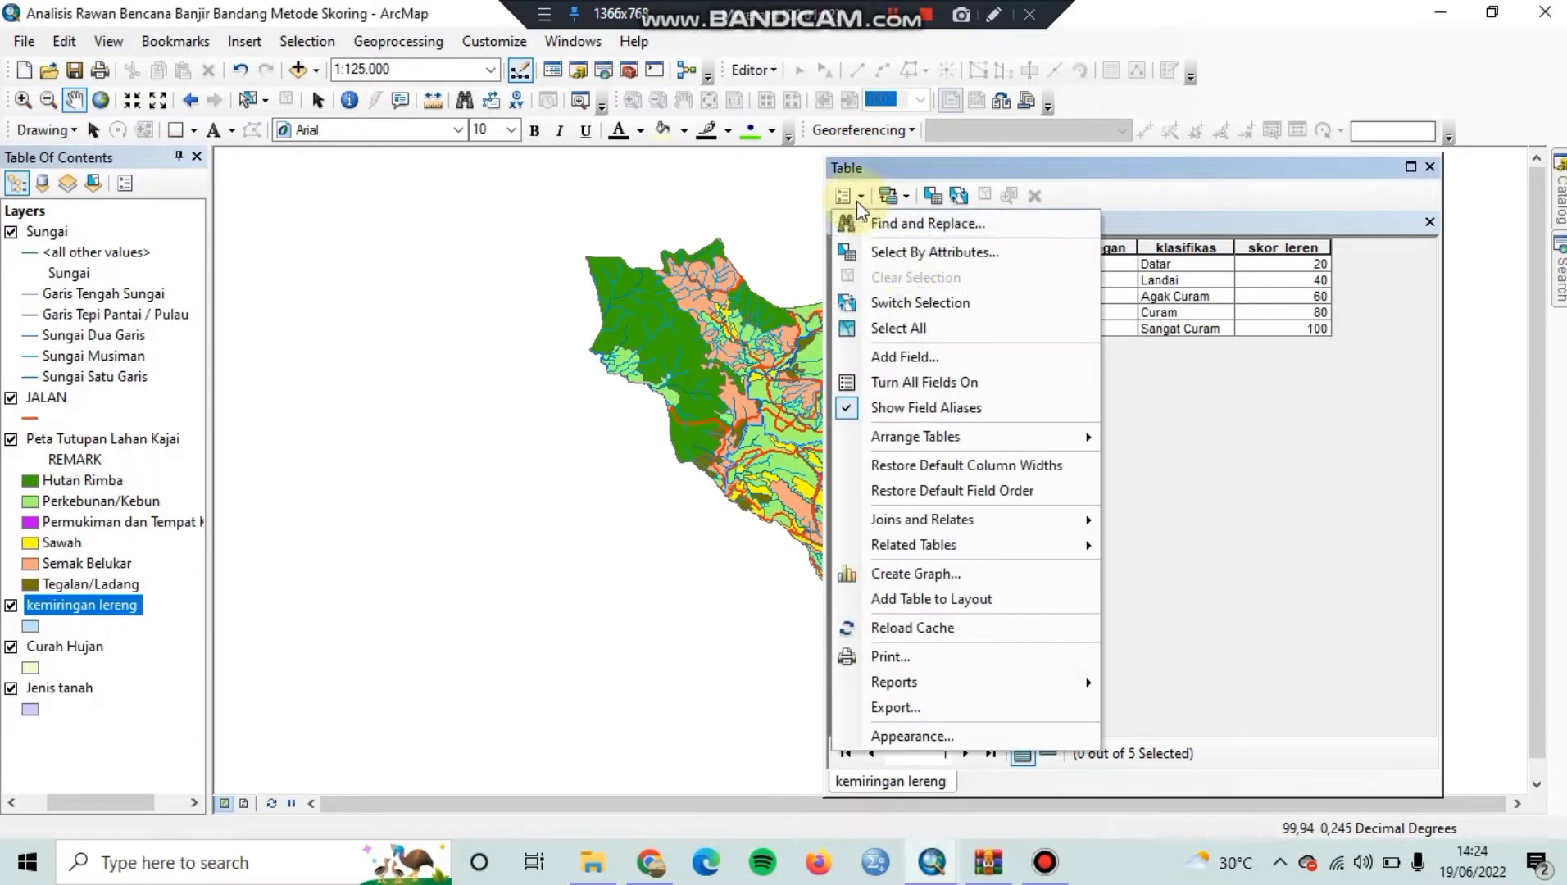
left_click(908, 358)
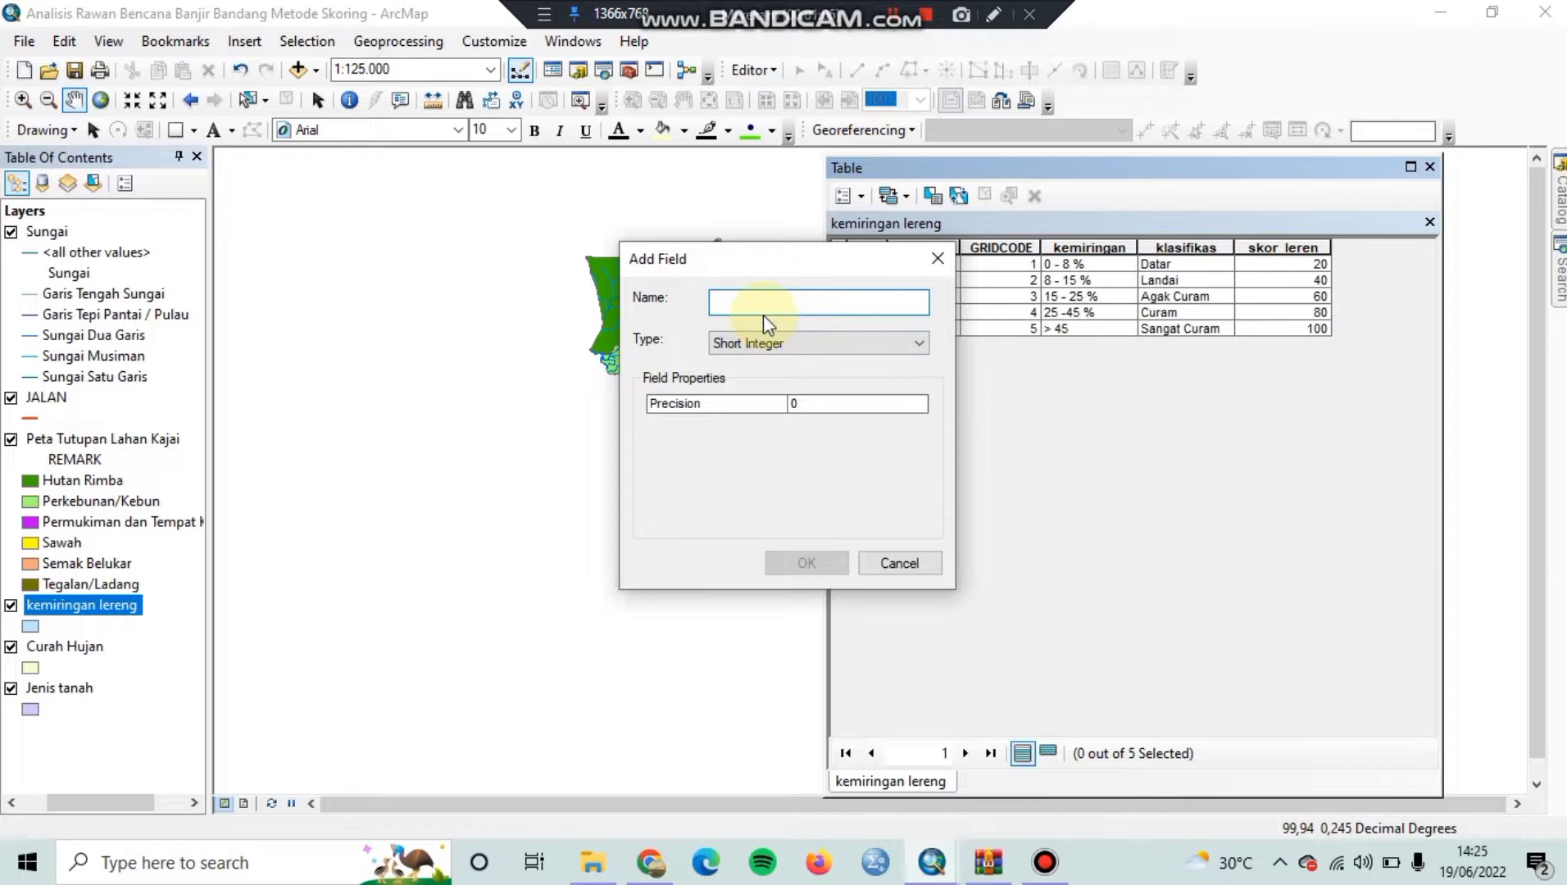
type("nilai lereng")
left_click(807, 344)
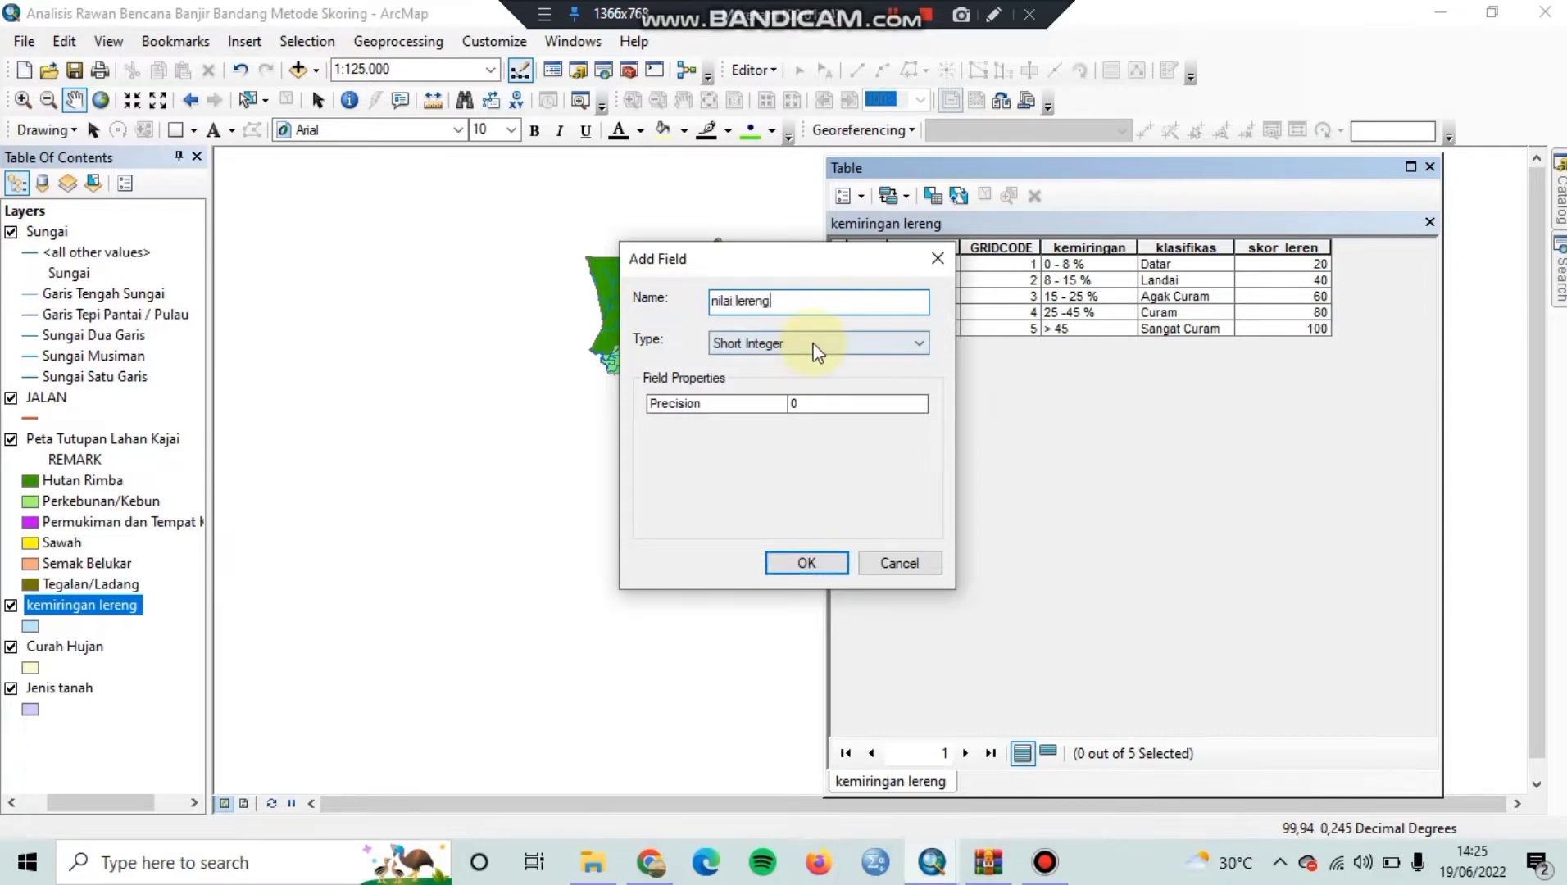
left_click(810, 376)
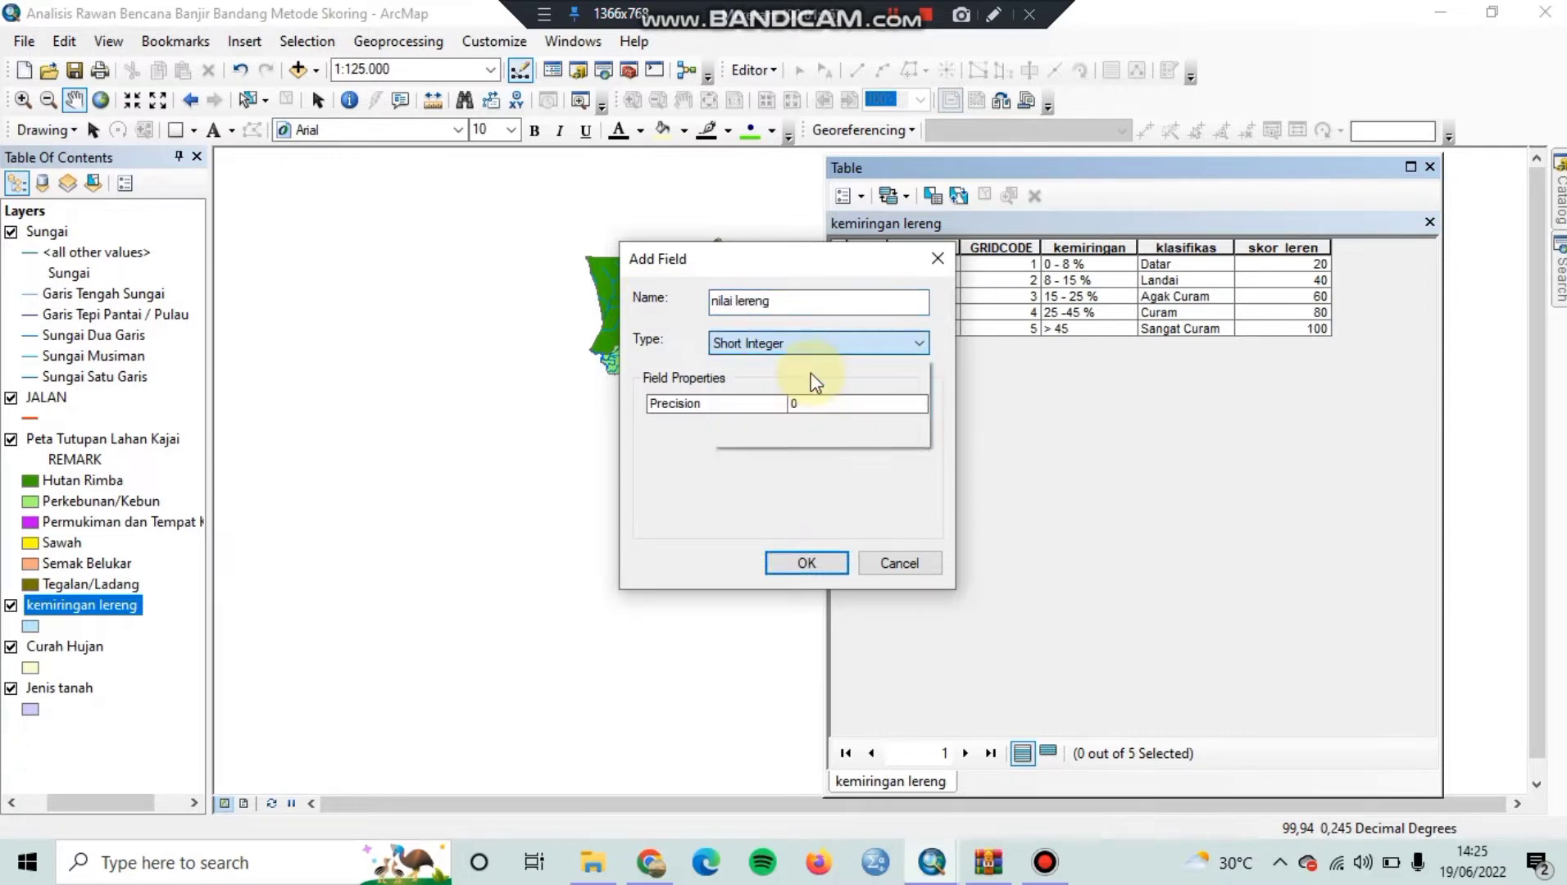
left_click(828, 561)
left_click(838, 519)
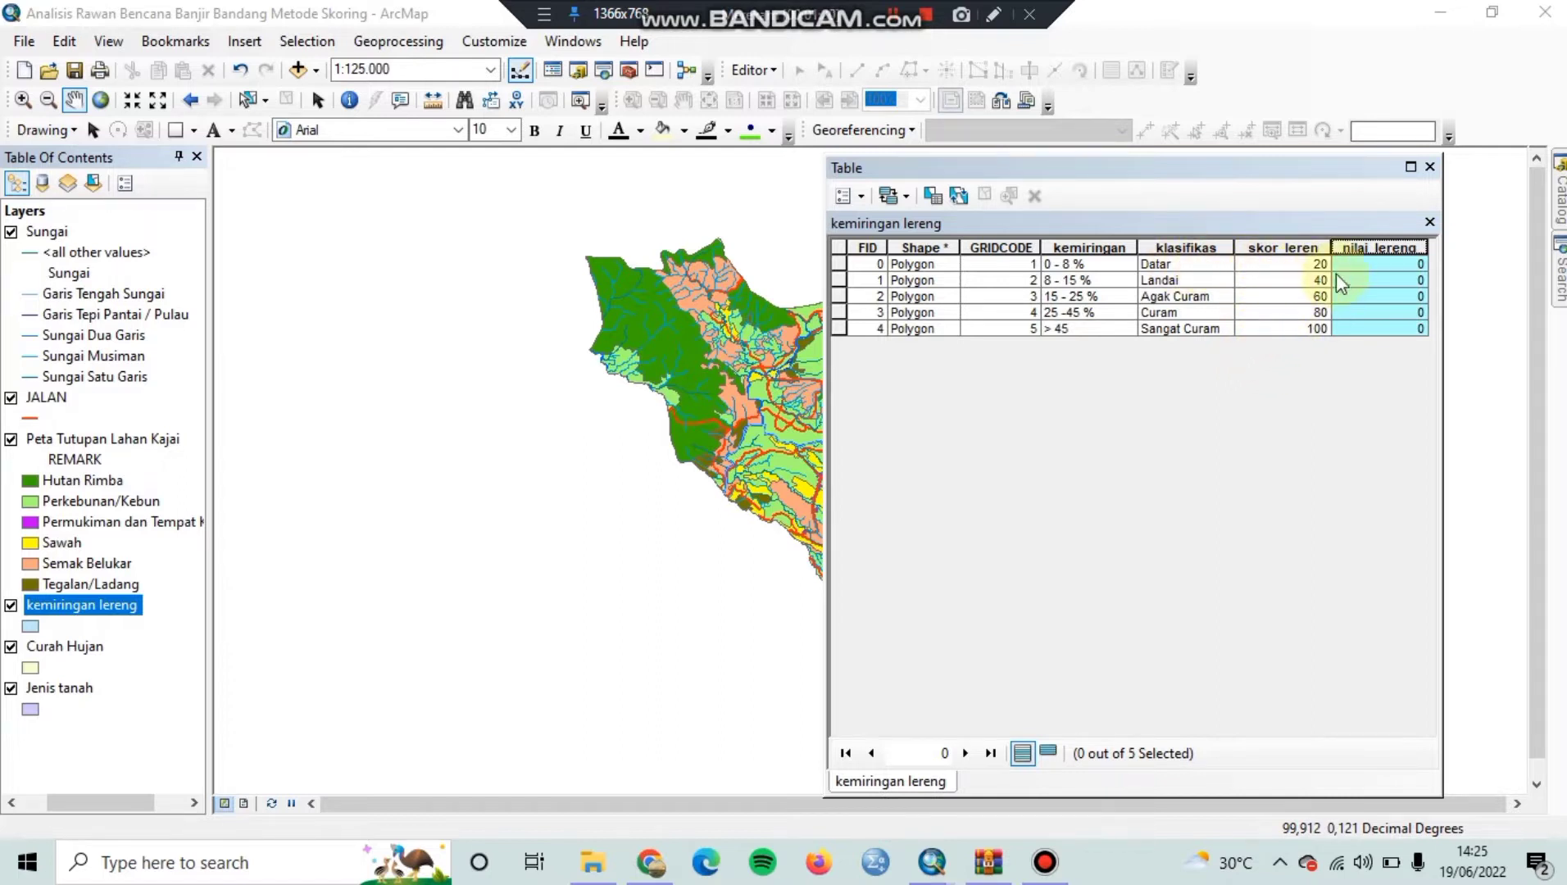
Start an edit session on the kemiringan lereng layer and continue past the spatial reference warning
left_click(1358, 266)
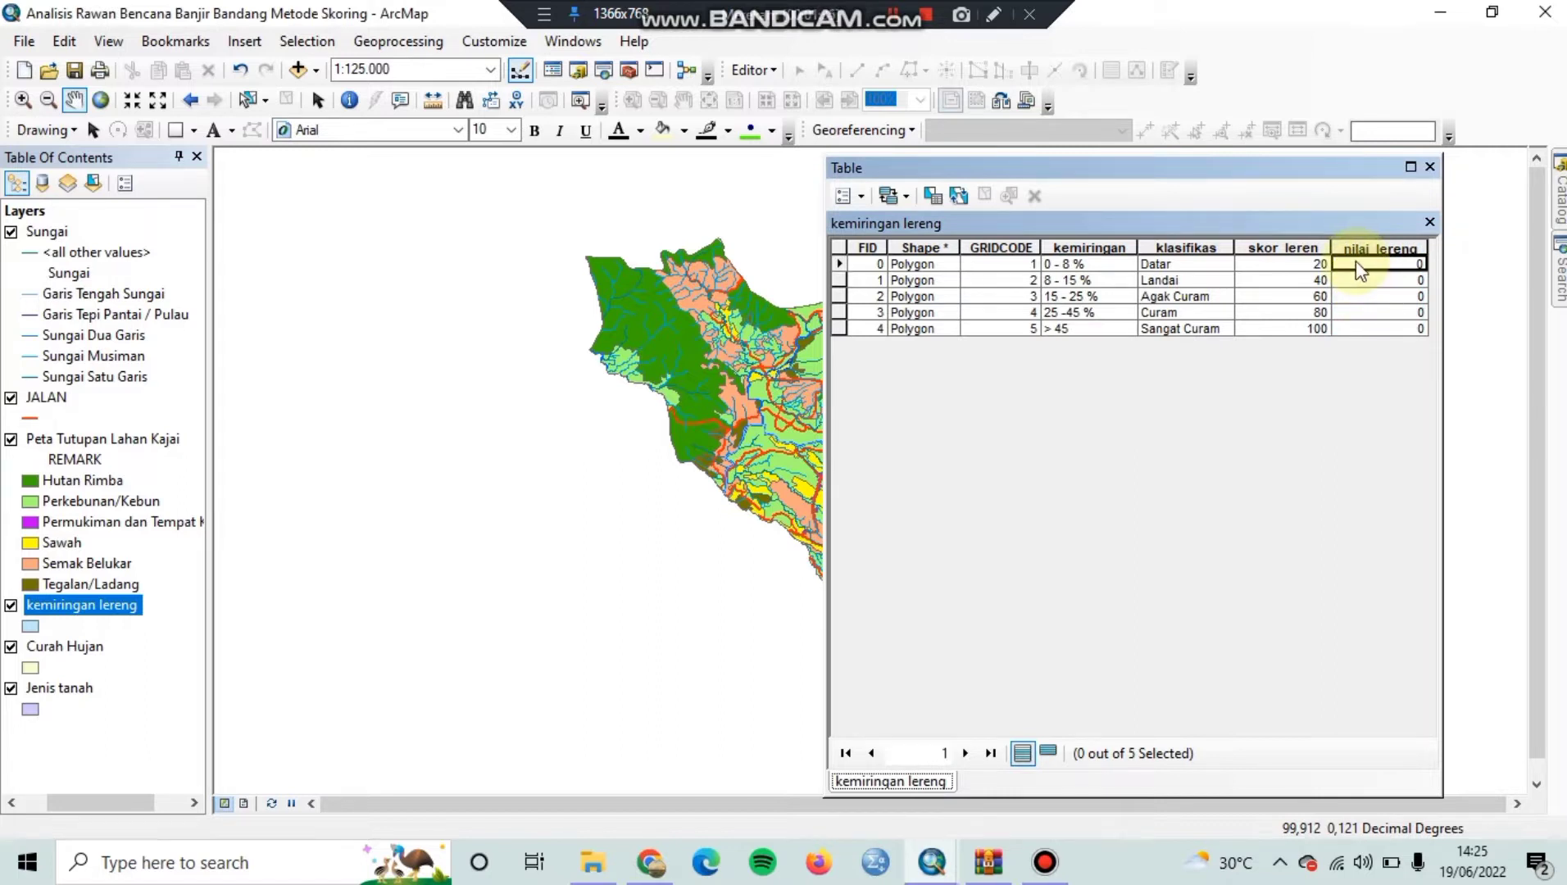
left_click(891, 19)
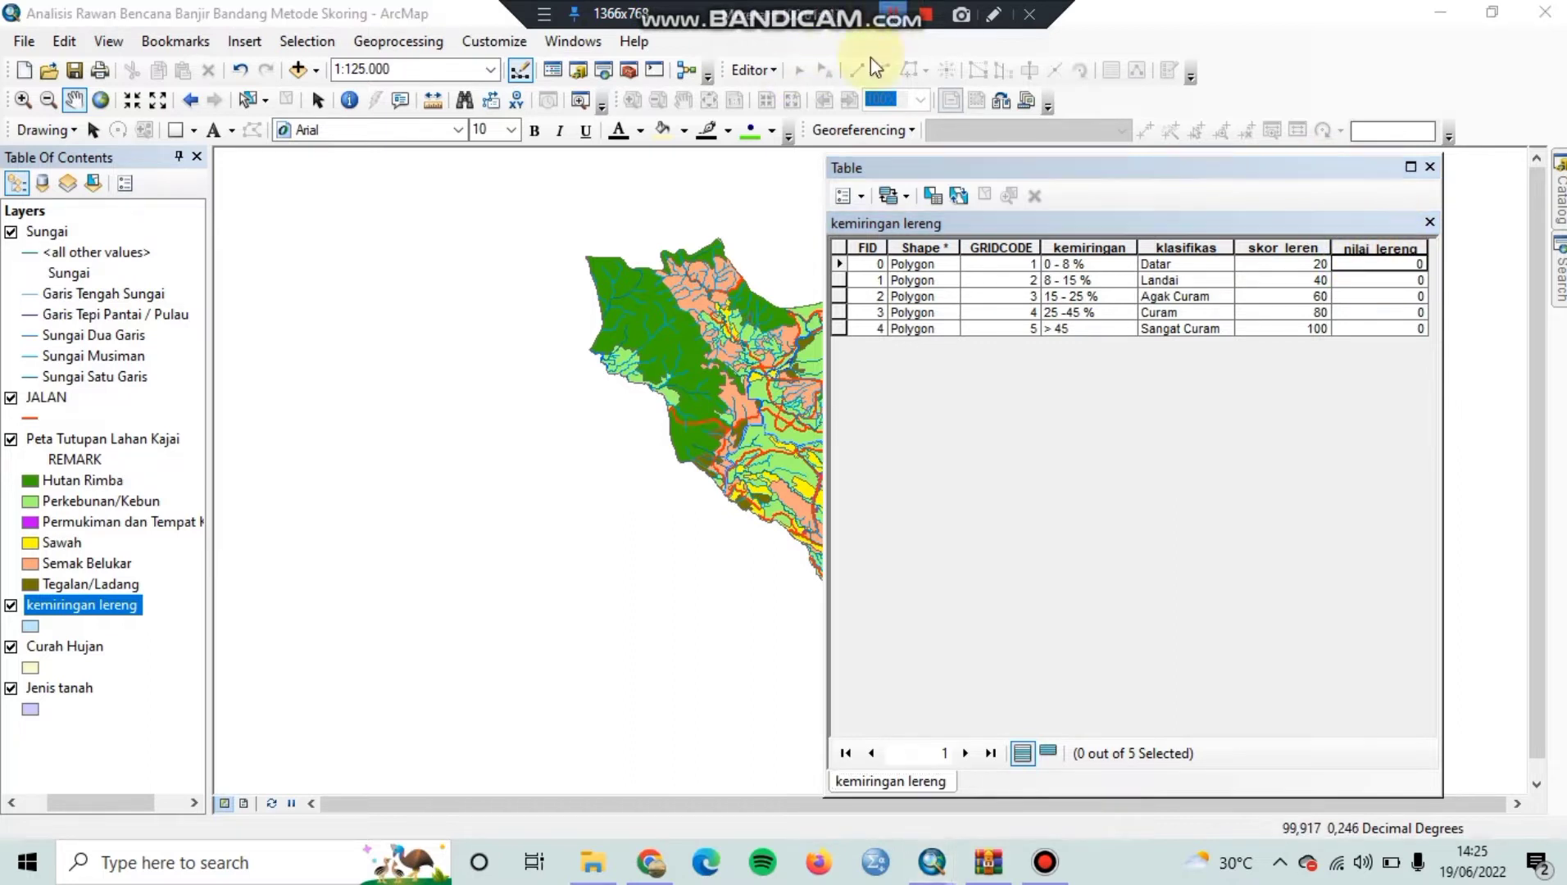
right_click(127, 611)
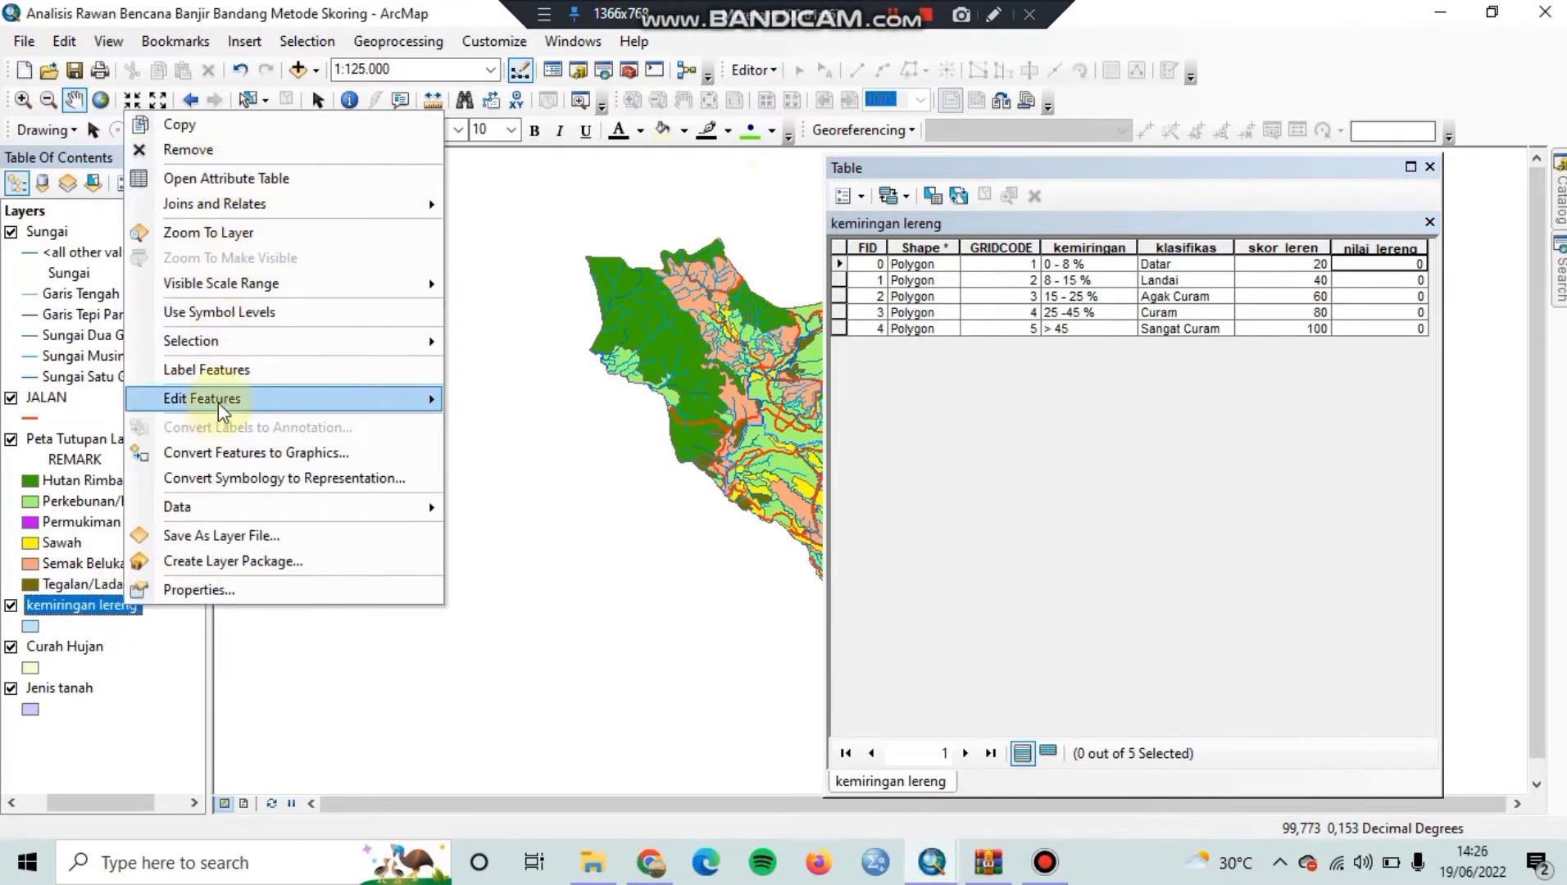
mouse_move(223, 405)
left_click(526, 399)
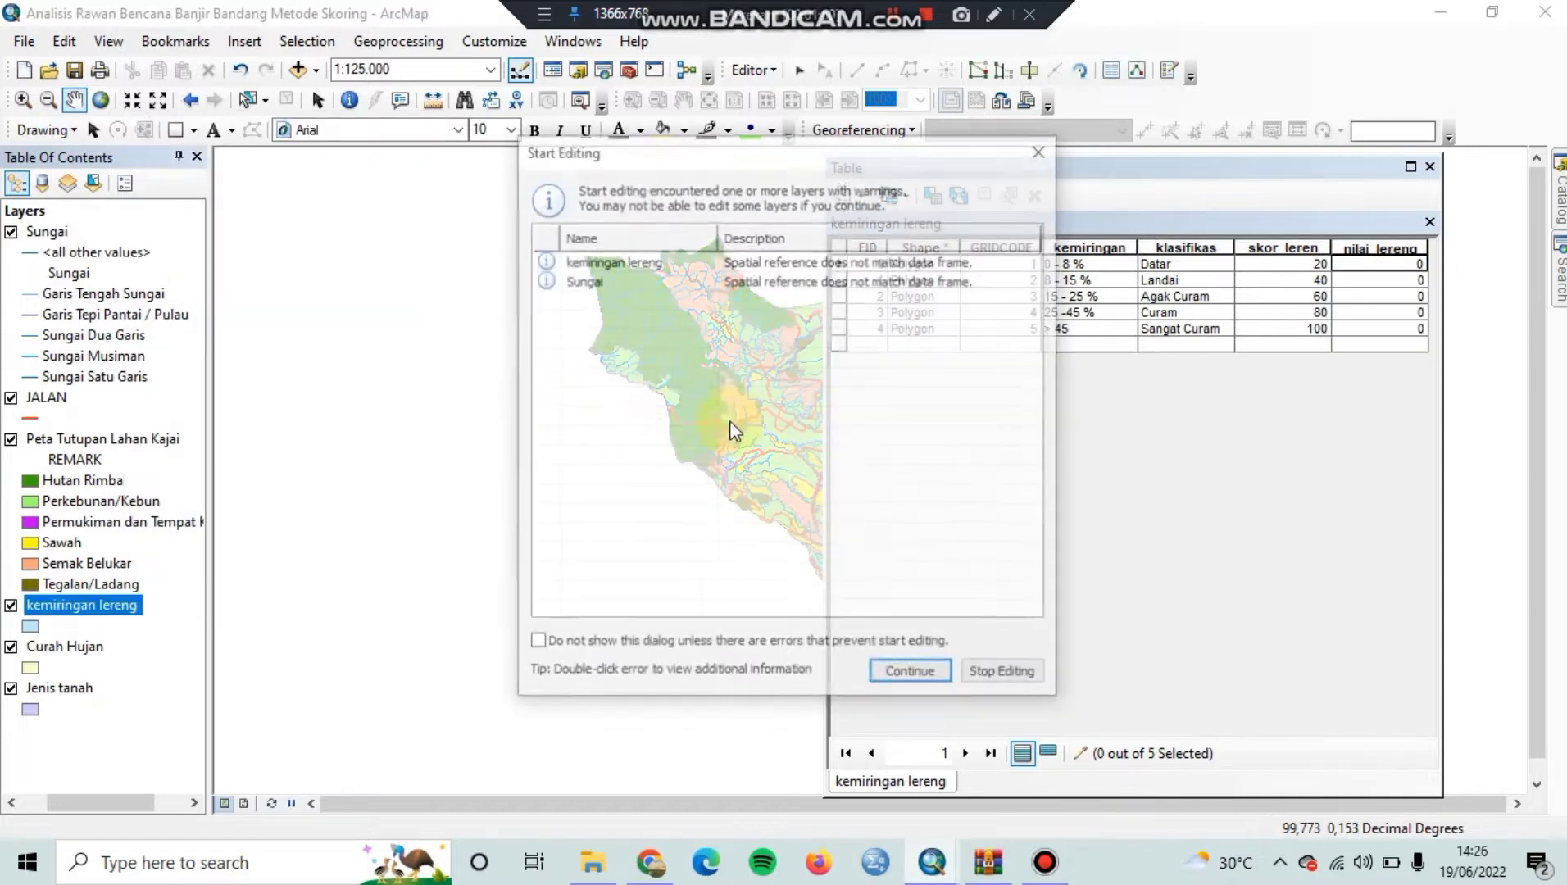
left_click(916, 674)
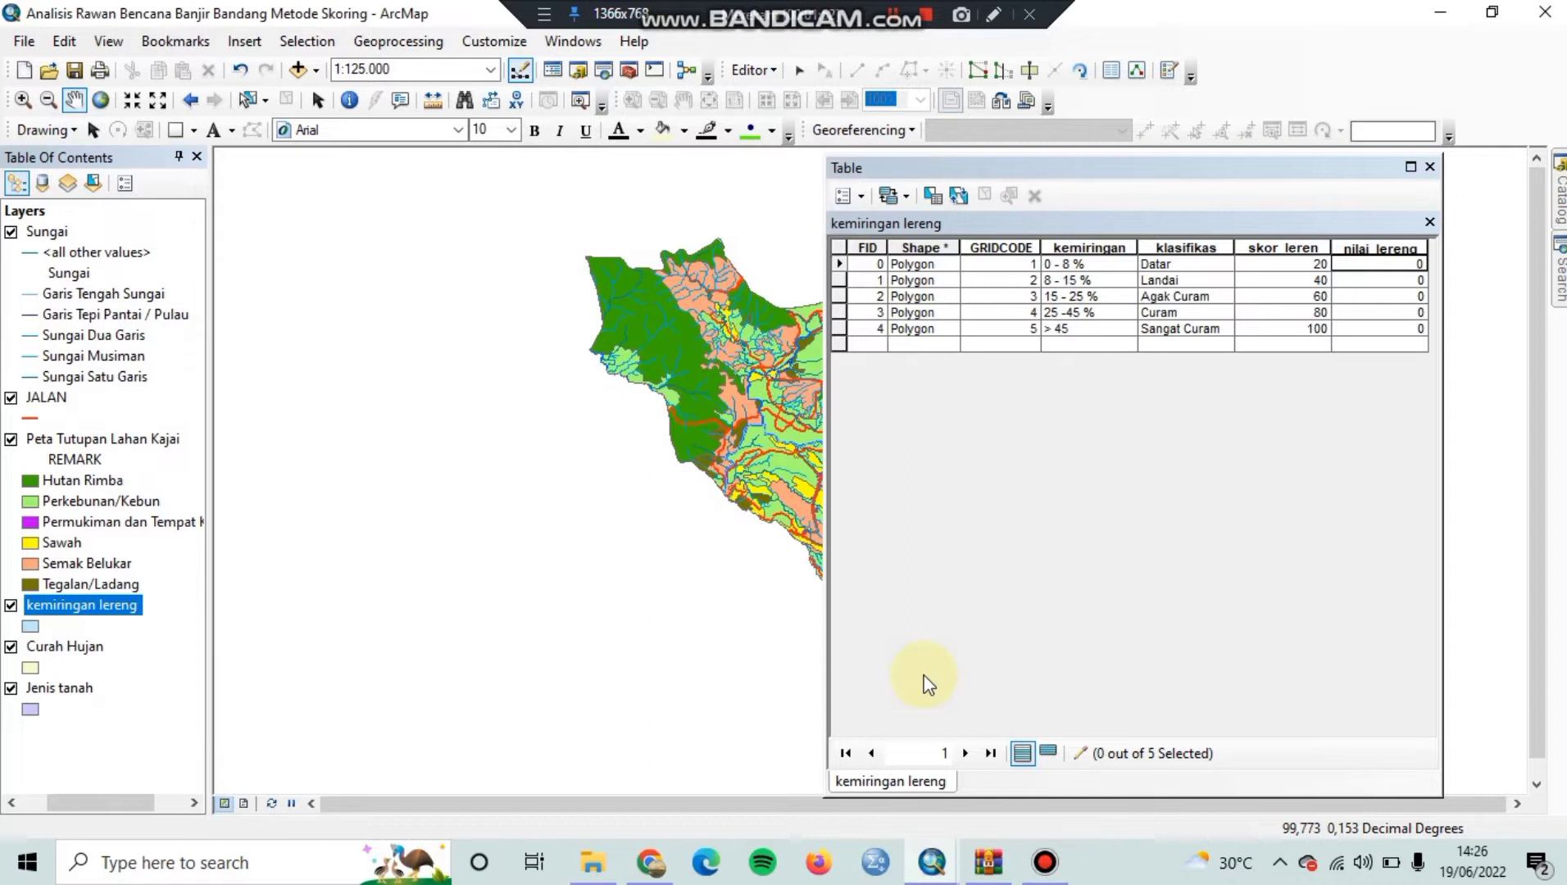
Enter nilai lereng values 1, 2, 3, 4 and 5 for Datar, Landai, Agak Curam, Curam and Sangat Curam respectively
left_click(1385, 268)
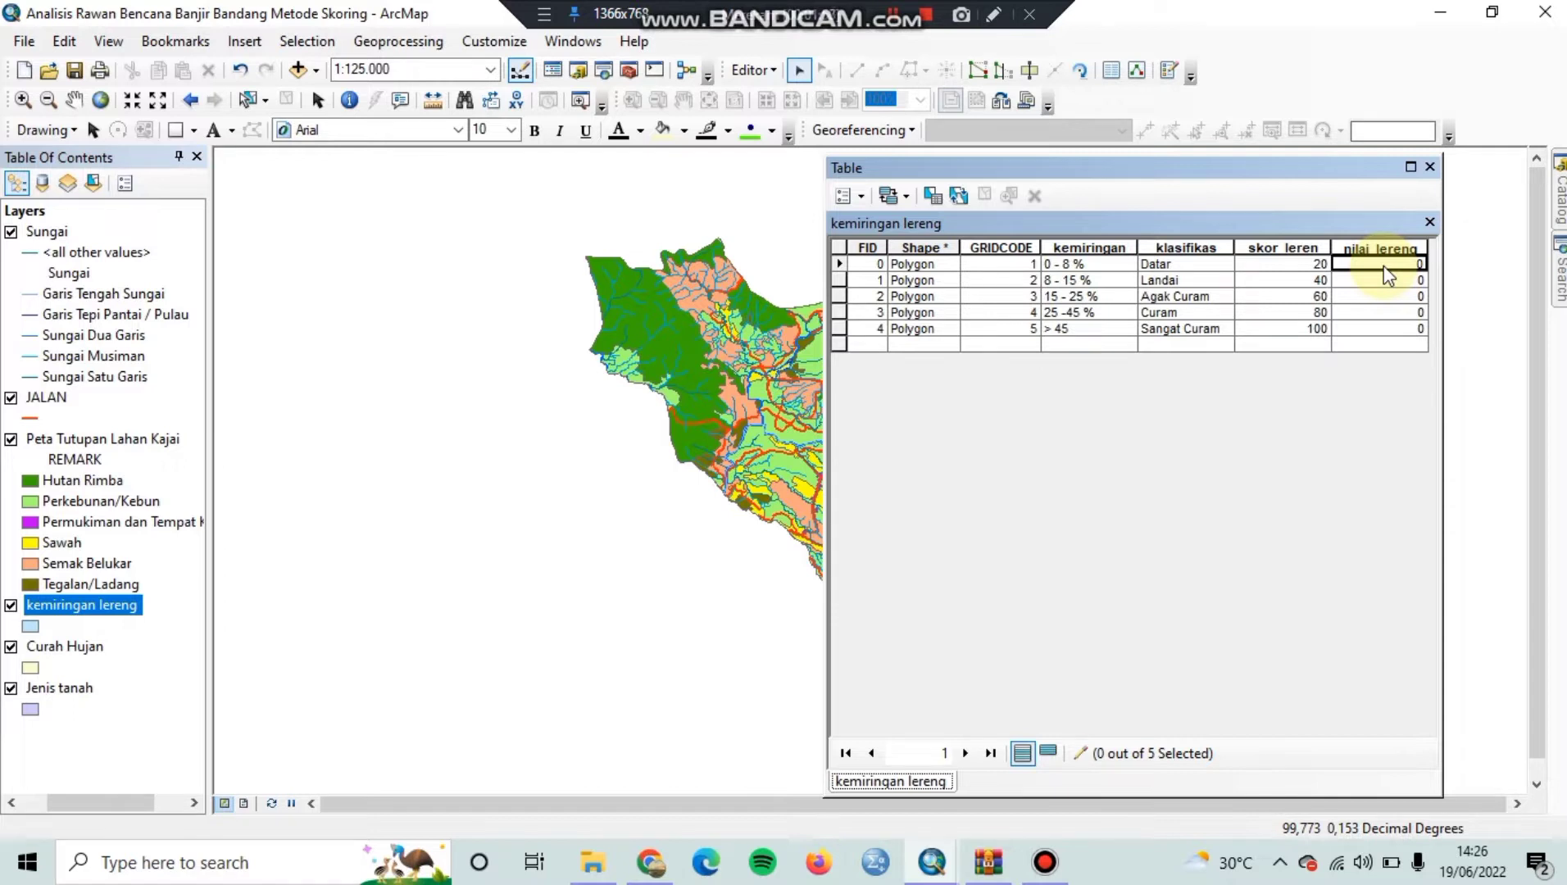
left_click(1410, 268)
left_click(1421, 279)
key("BackSpace")
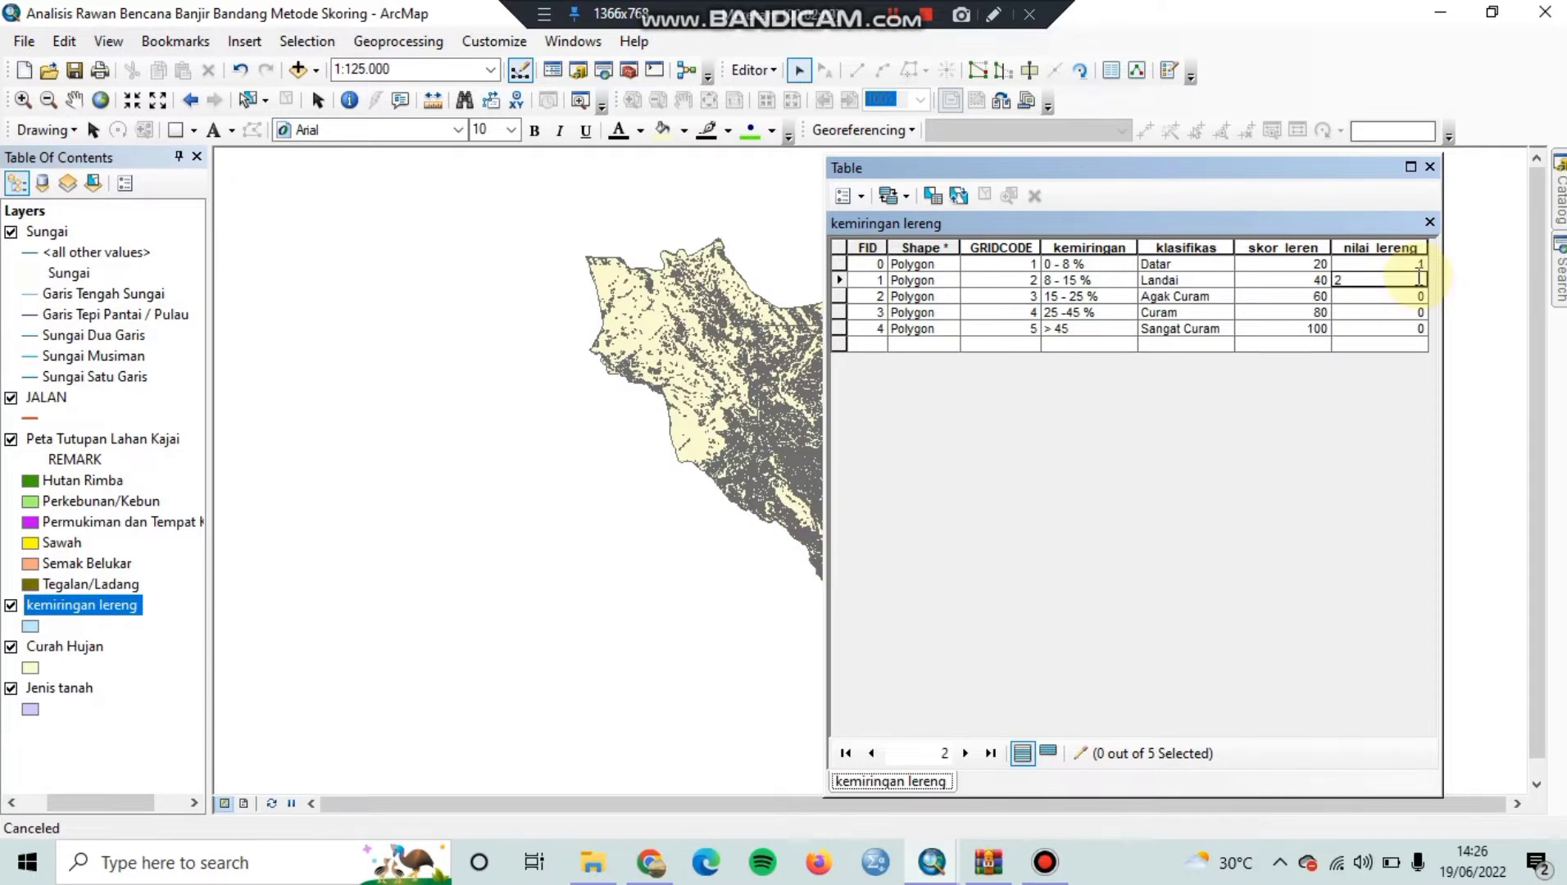
left_click(1423, 297)
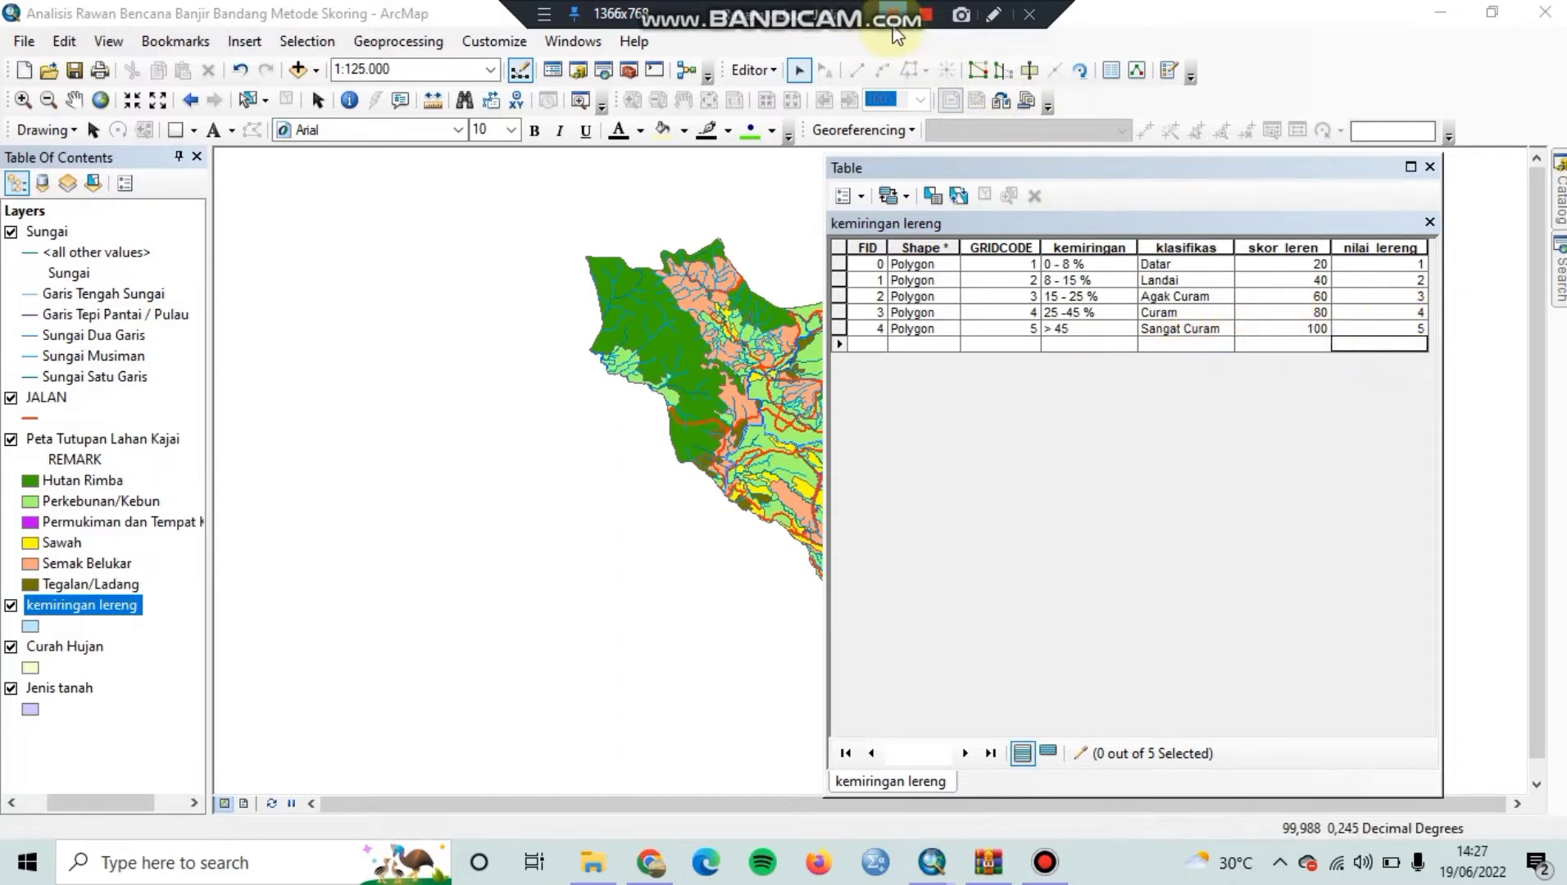
Save the edits, end the edit session and close the kemiringan lereng attribute table
left_click(749, 69)
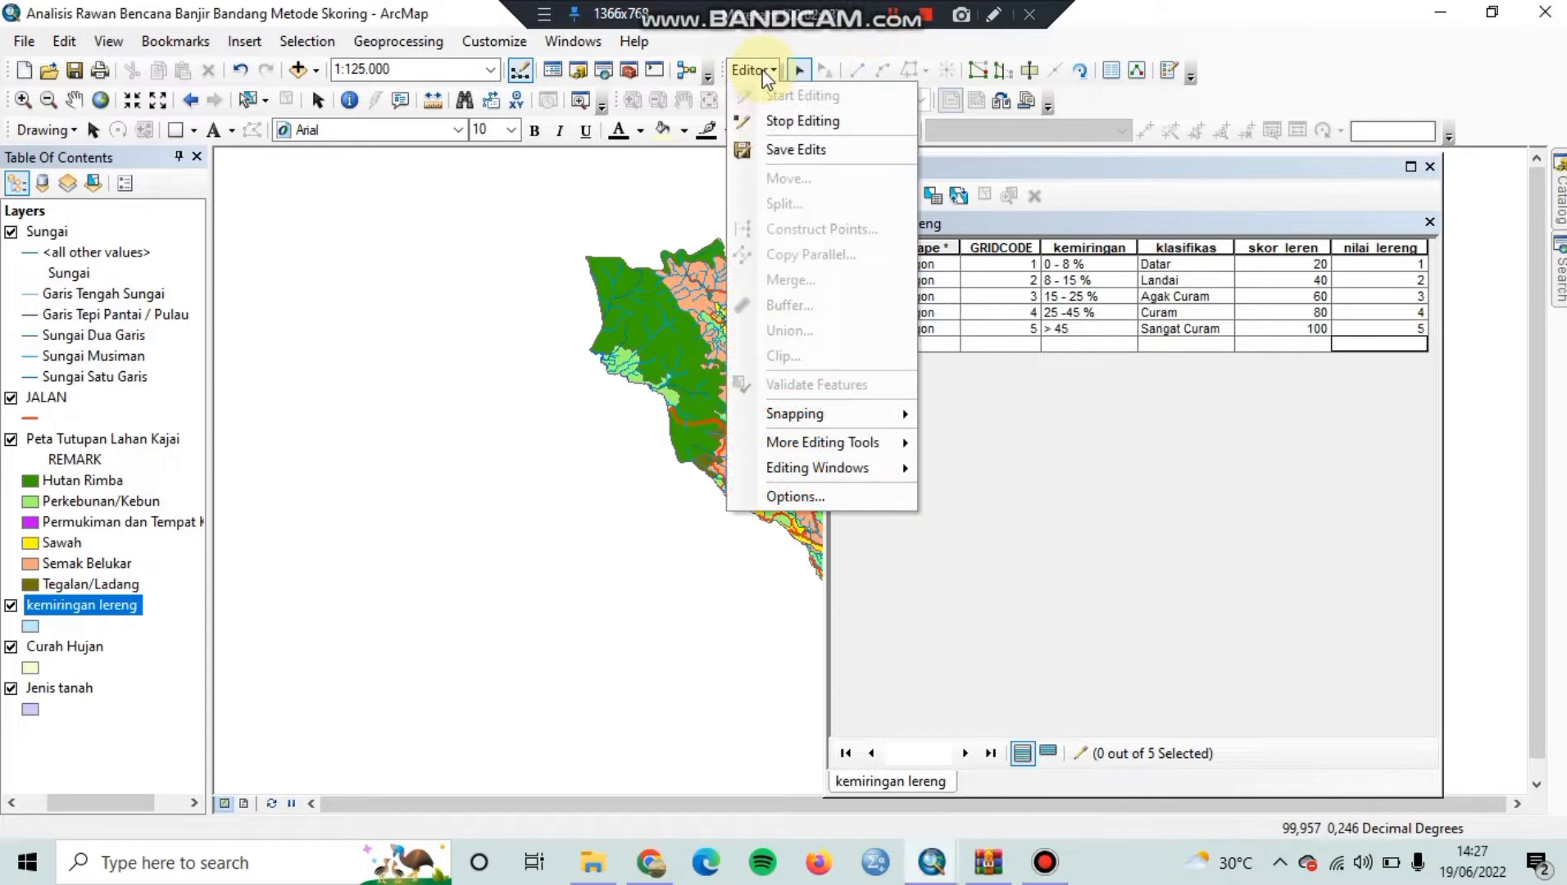
left_click(796, 144)
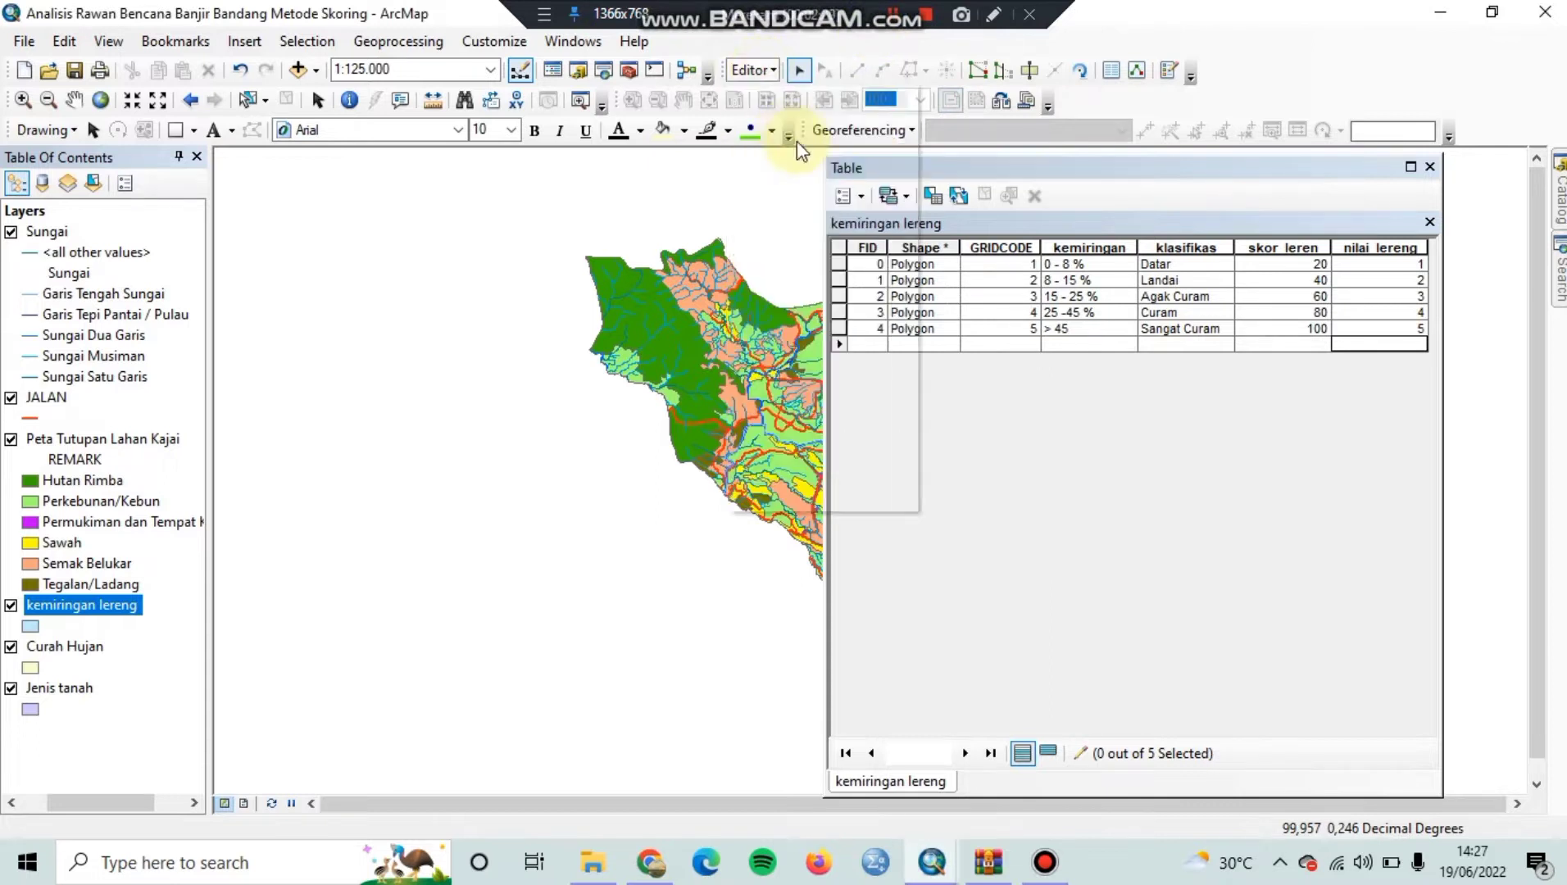
left_click(752, 69)
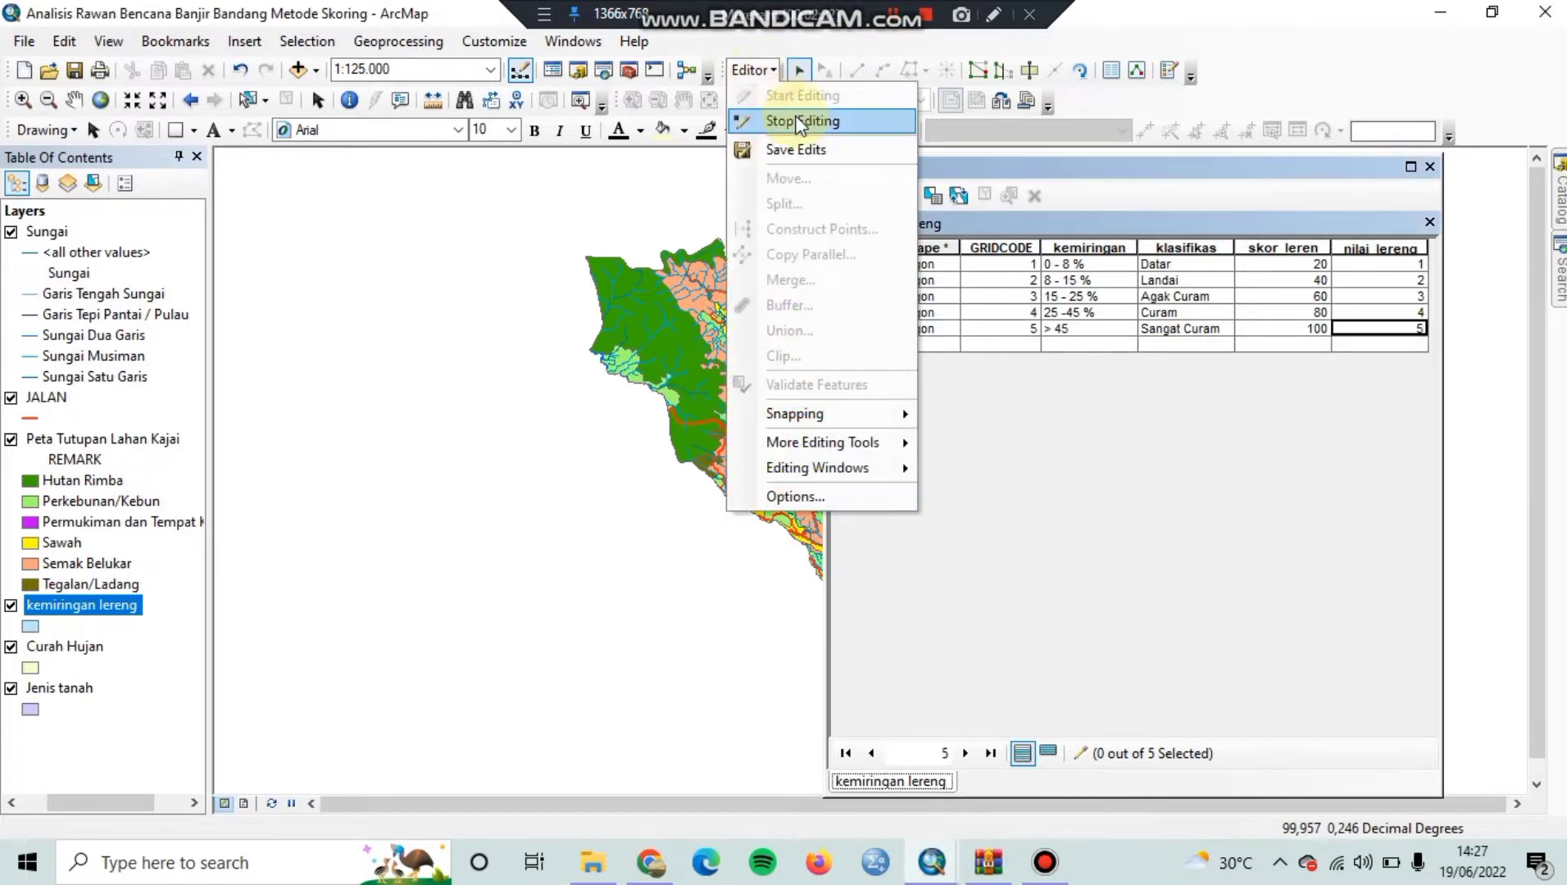
left_click(796, 119)
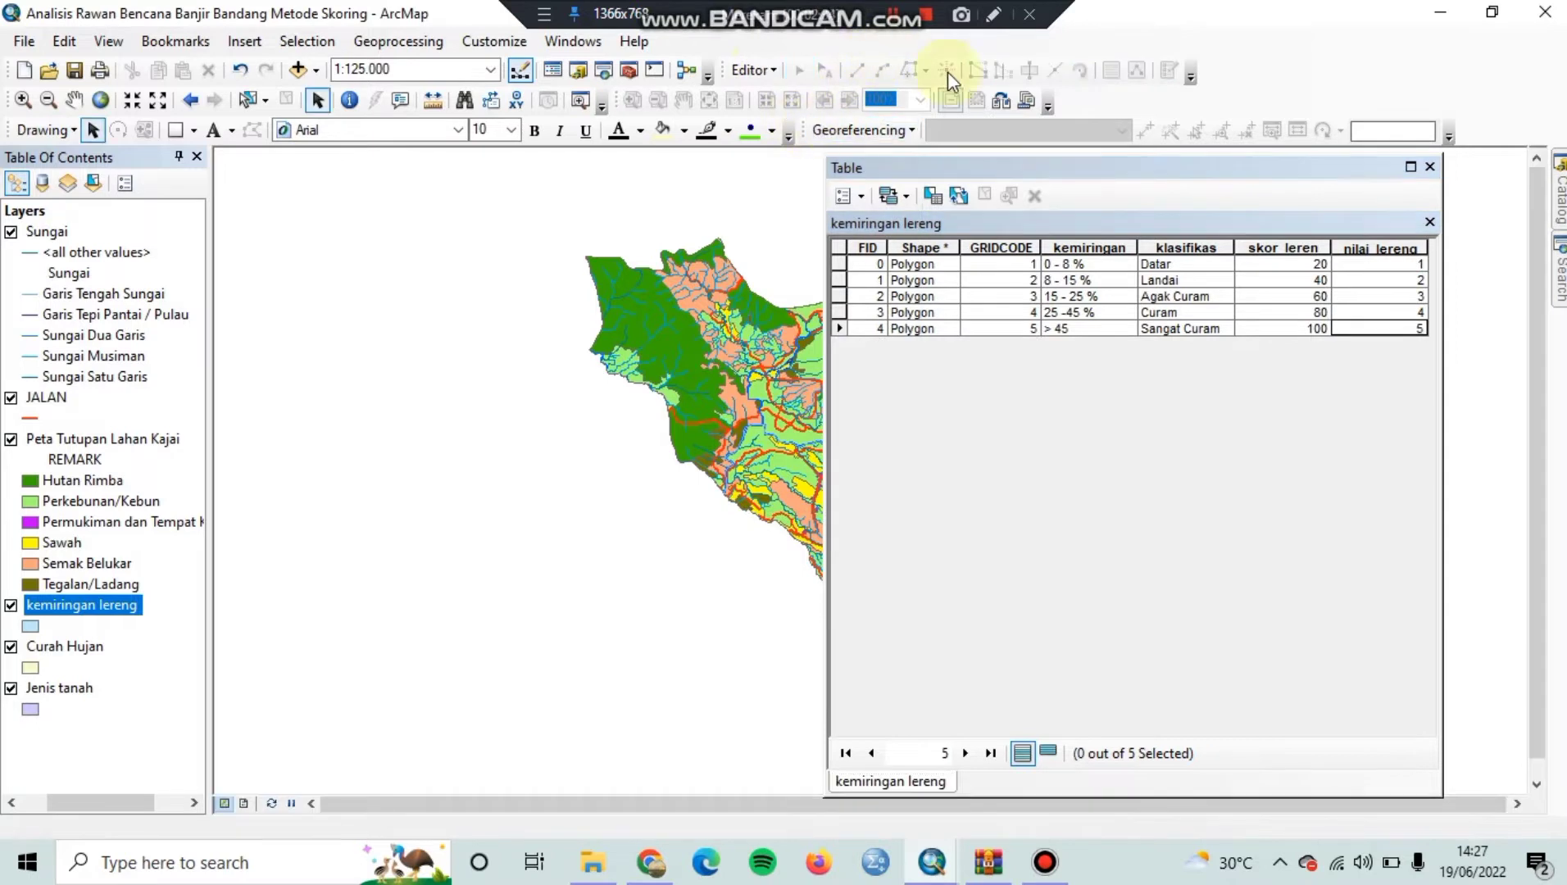
left_click(1430, 168)
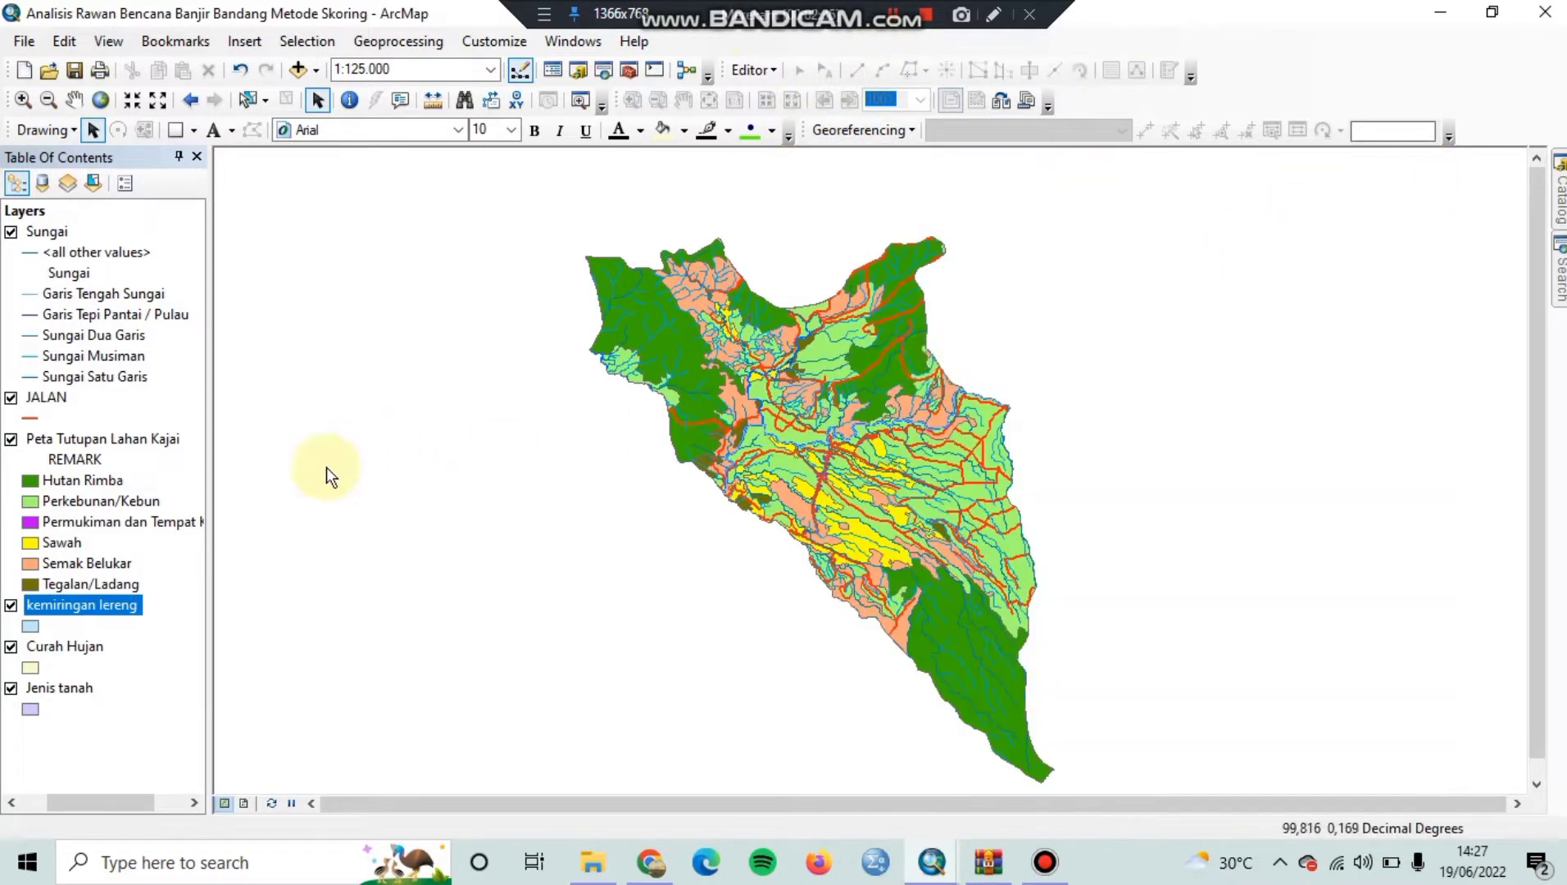
Open the attribute table of the Curah Hujan layer
left_click(82, 644)
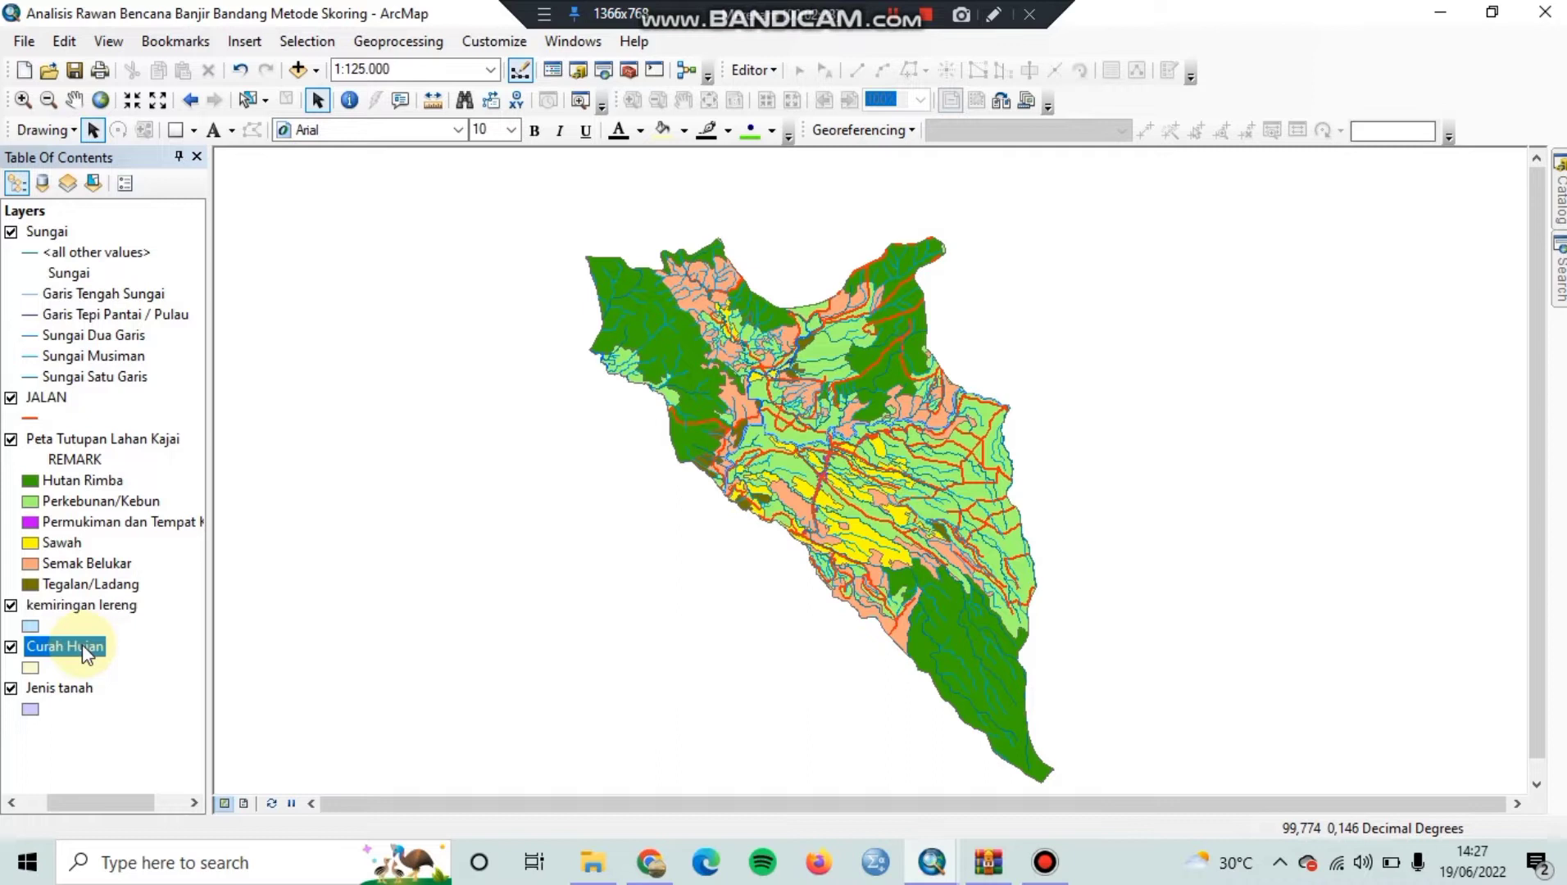
right_click(82, 644)
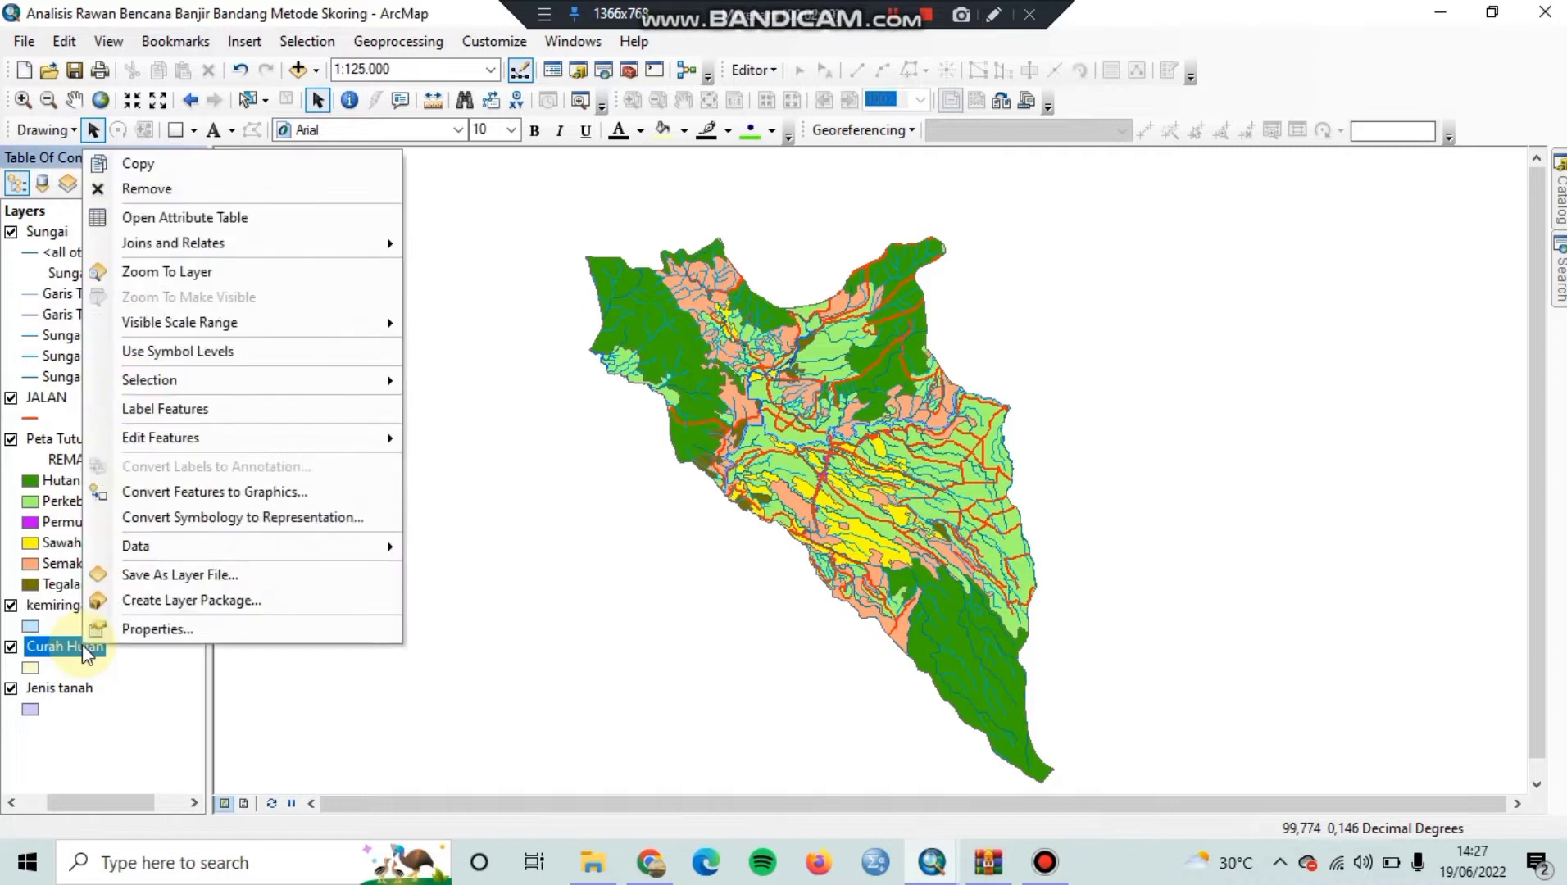
left_click(190, 218)
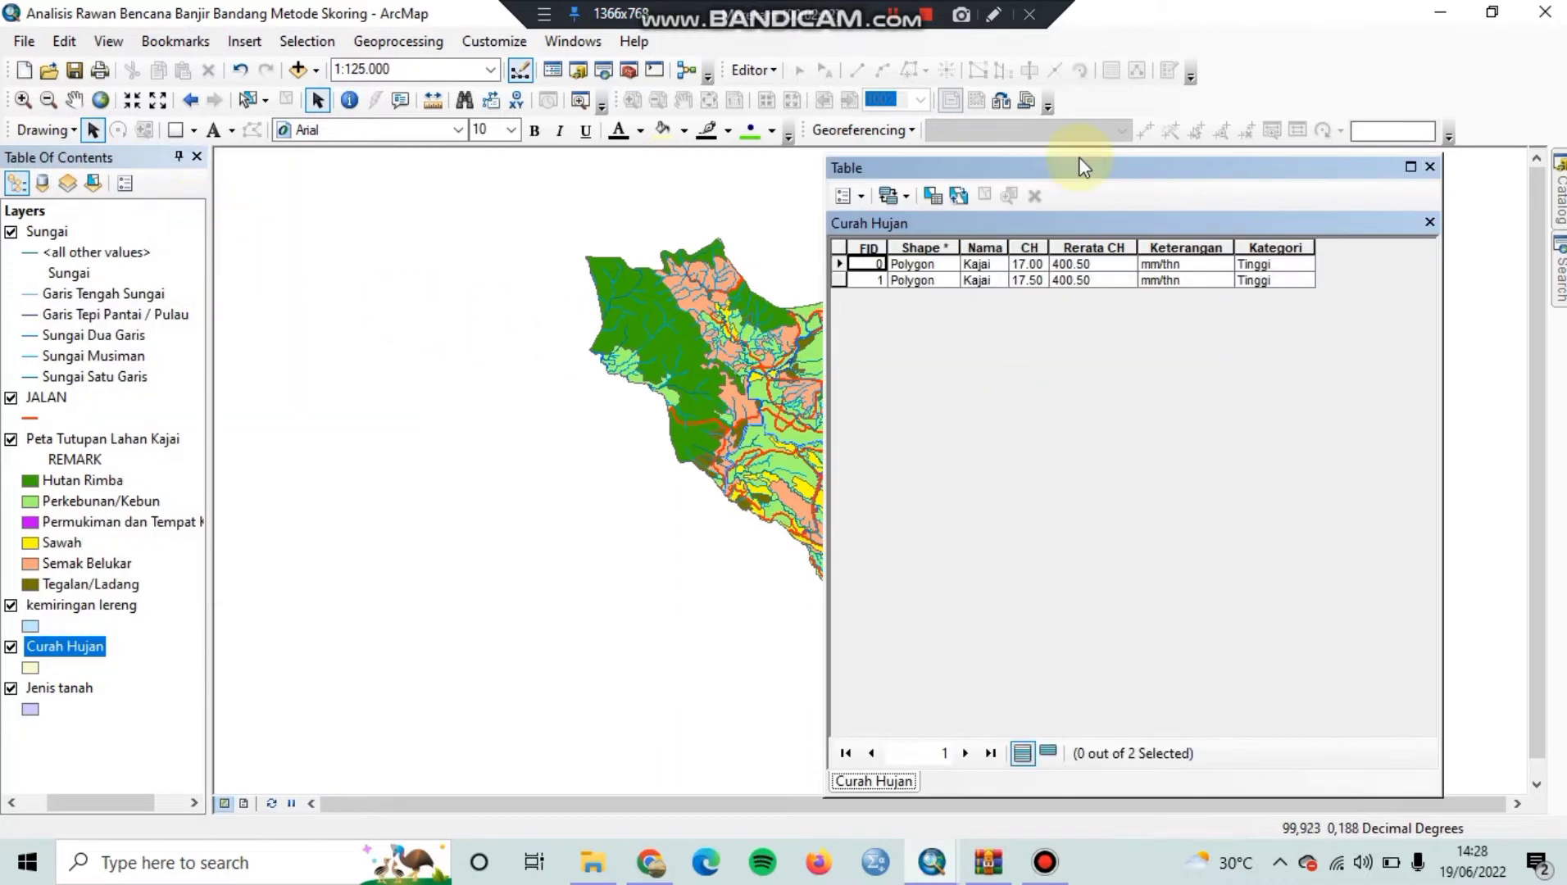
left_click(890, 9)
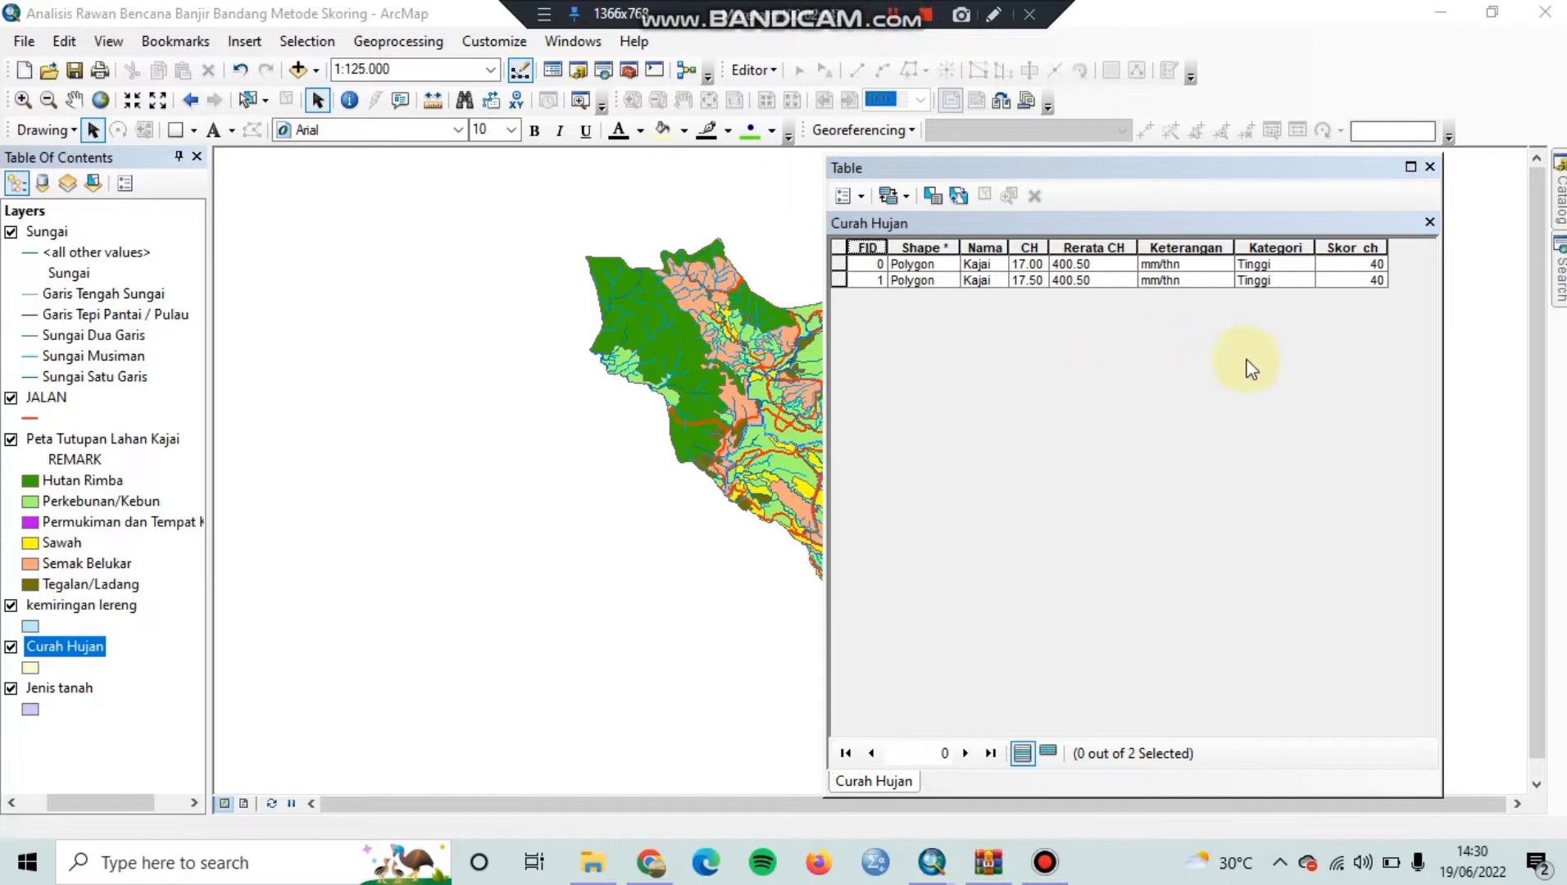
Add a Long Integer field named "Nilai ch" to the Curah Hujan attribute table
left_click(862, 201)
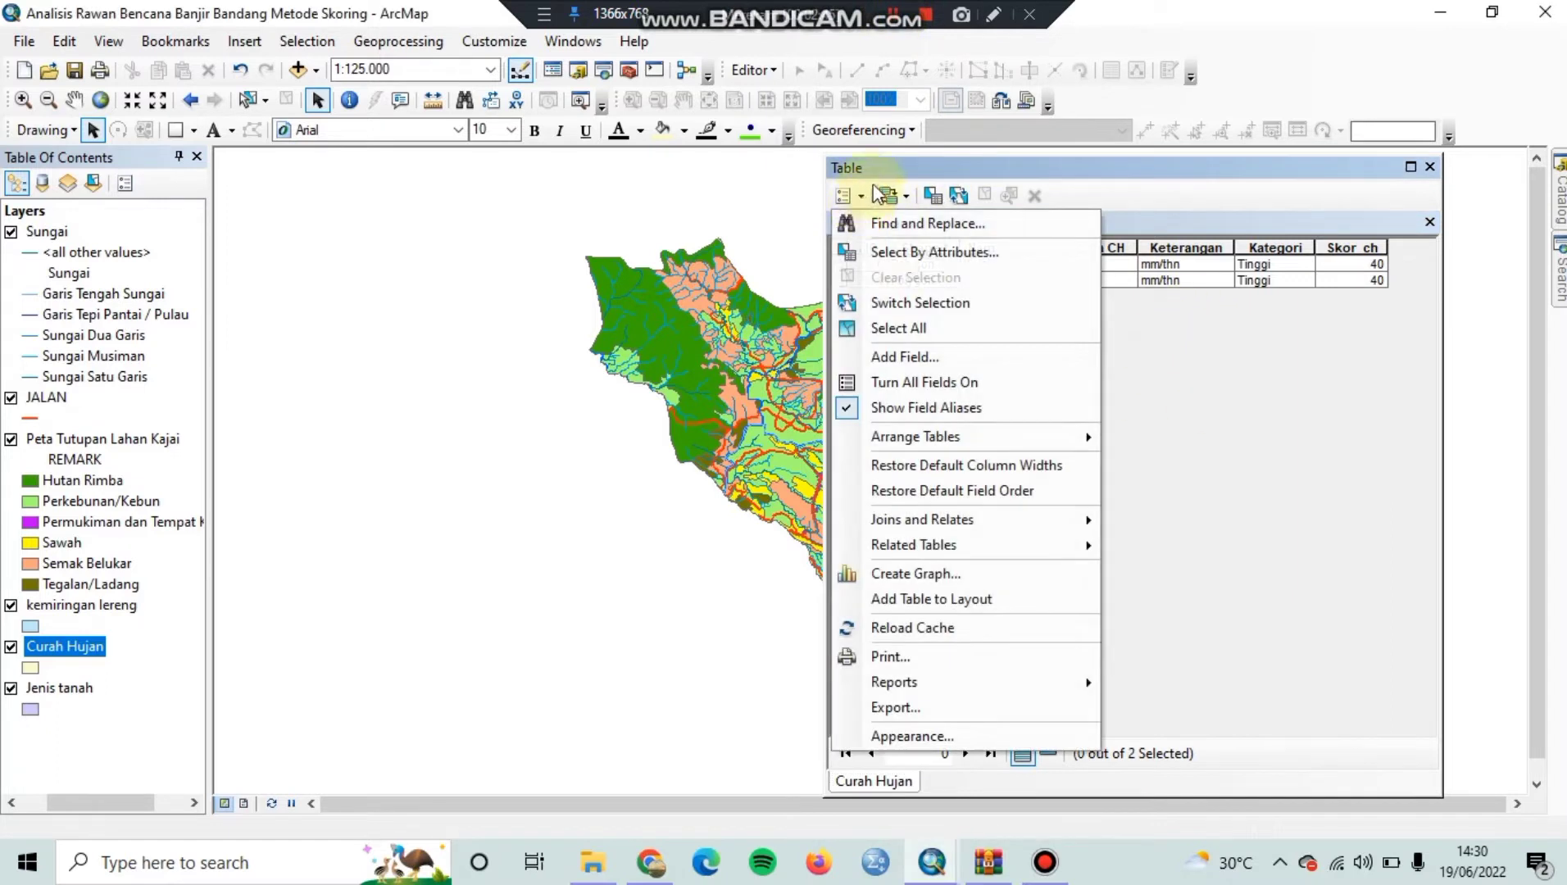
left_click(942, 355)
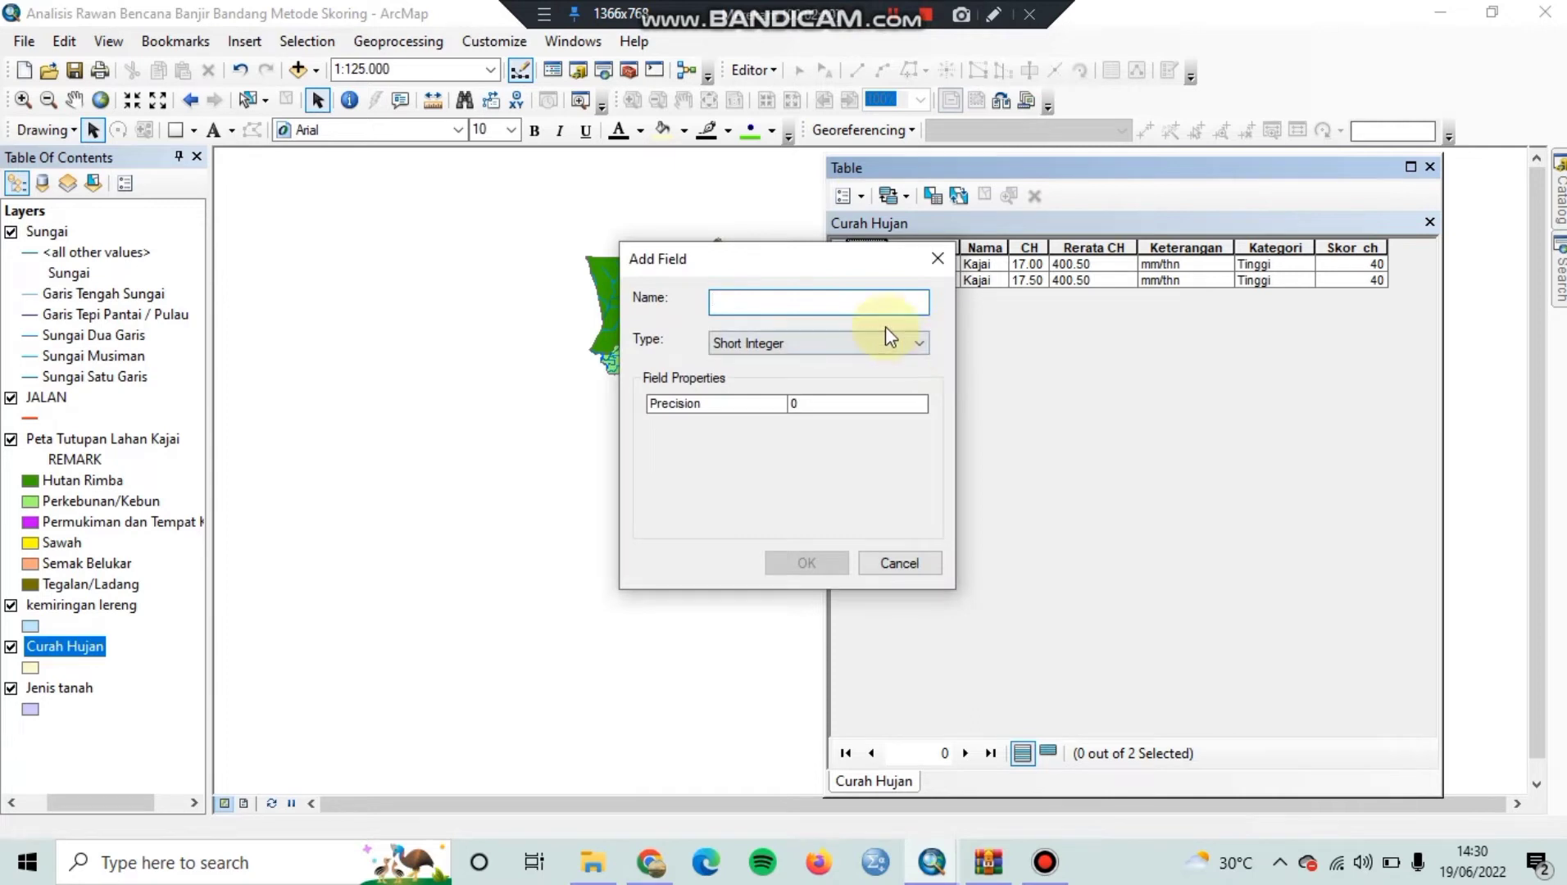
type("Nilai c")
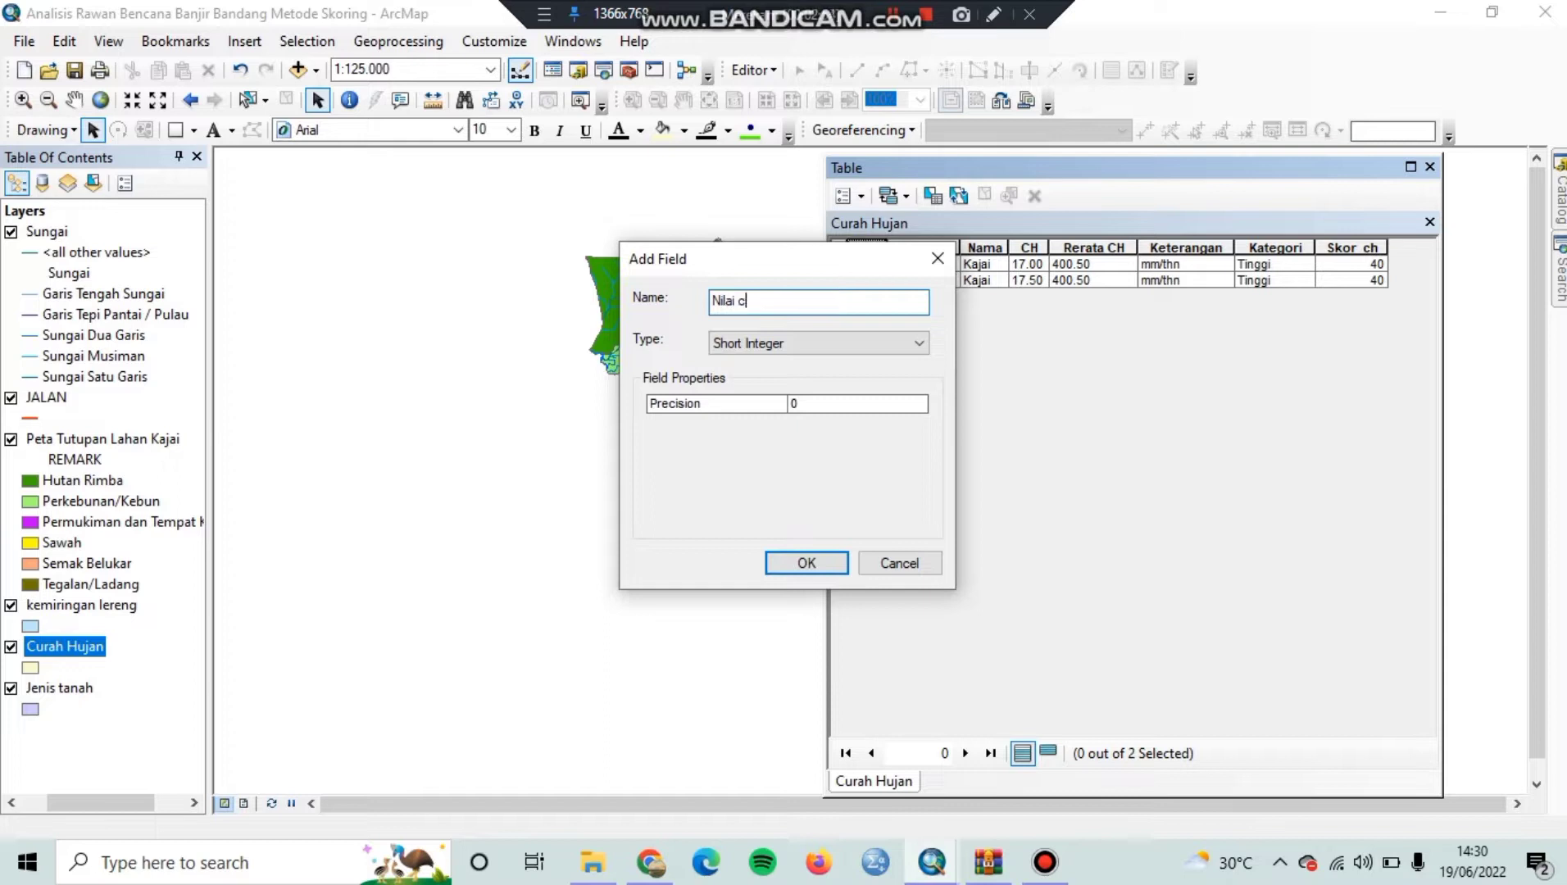
left_click(884, 342)
left_click(857, 379)
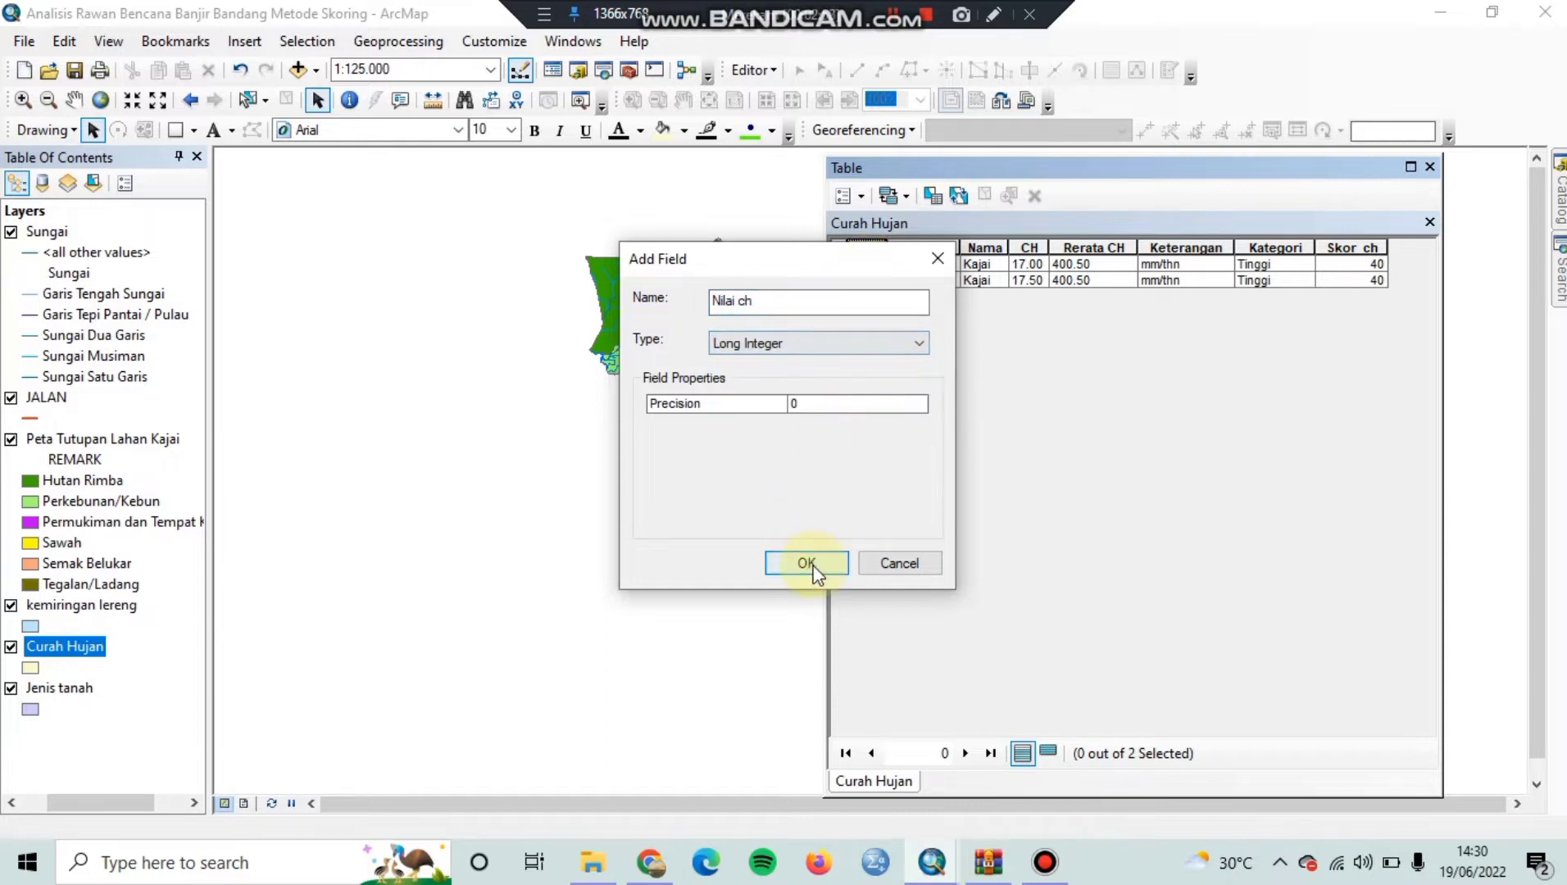
left_click(806, 562)
left_click(860, 510)
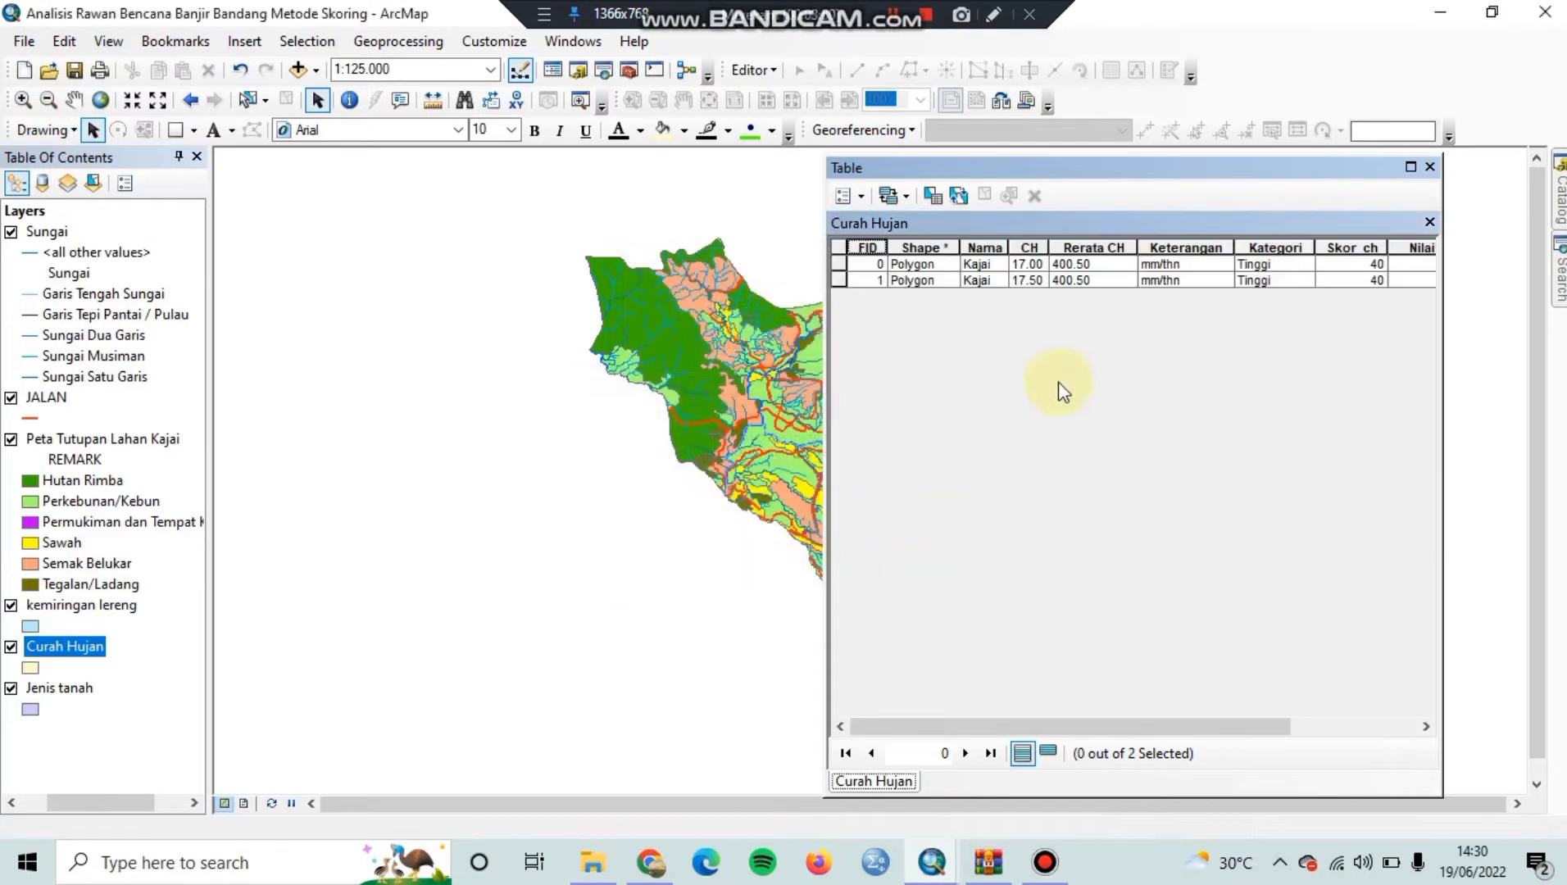
left_click_drag(1063, 726, 1164, 629)
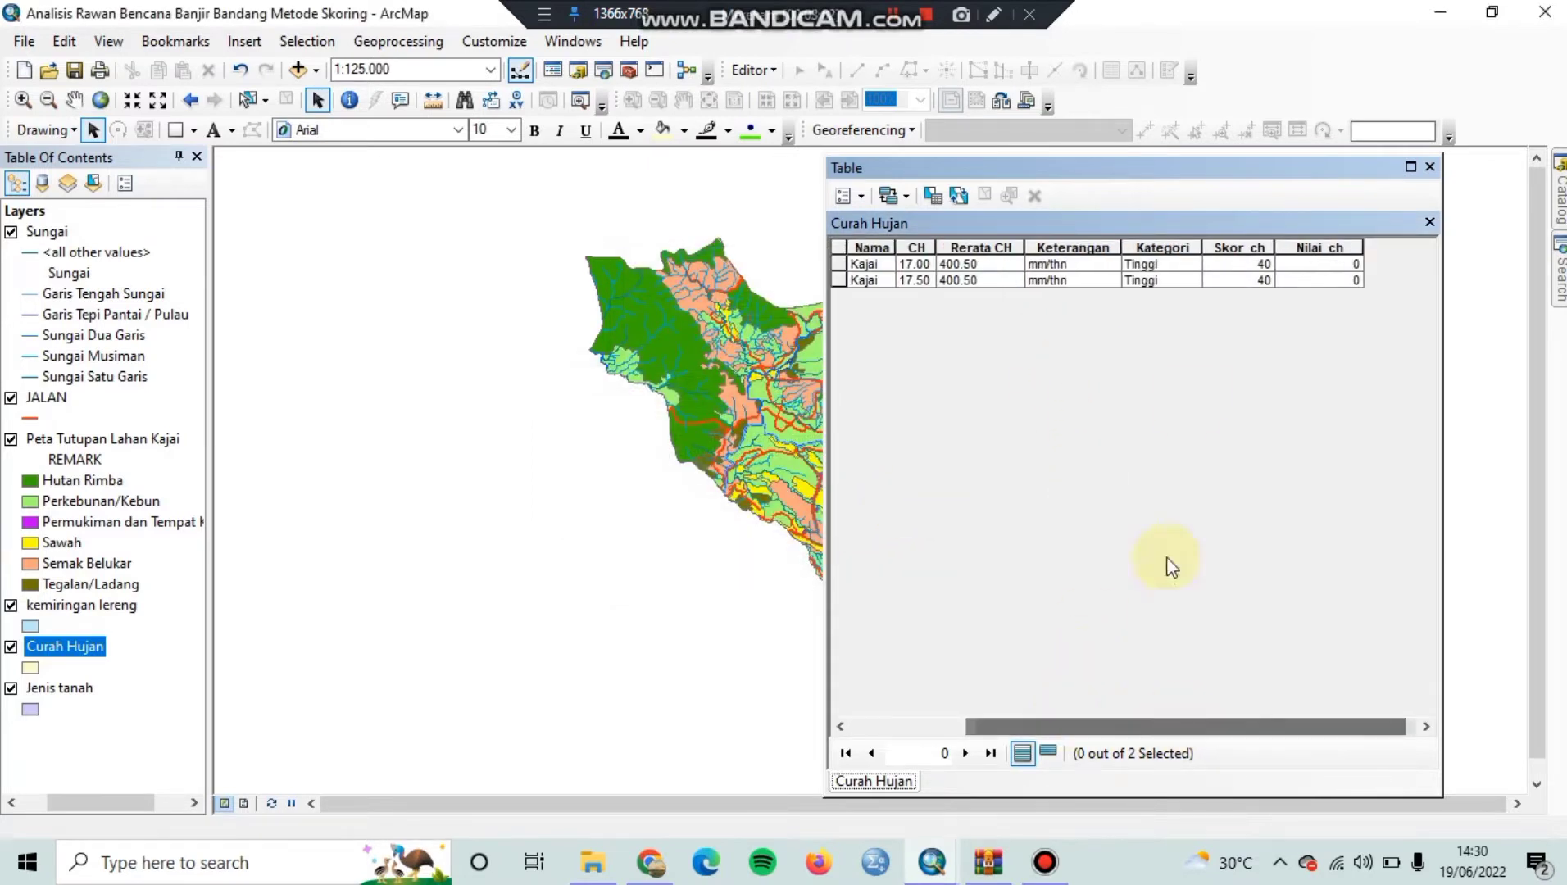
Enter the value 4 in the Nilai ch field for both Curah Hujan records
left_click(893, 14)
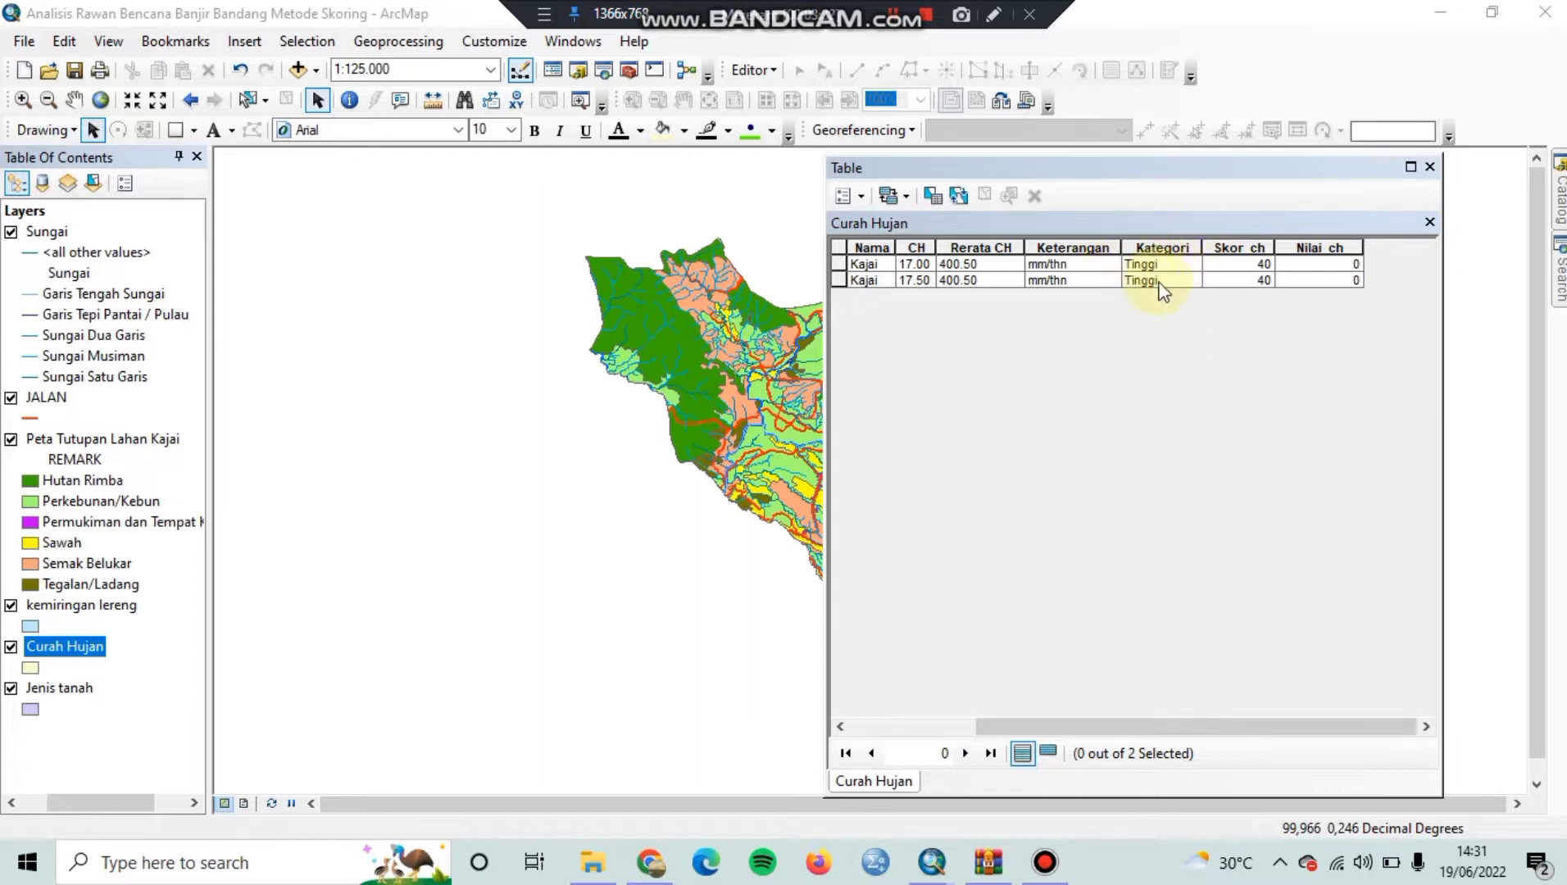
left_click(1310, 267)
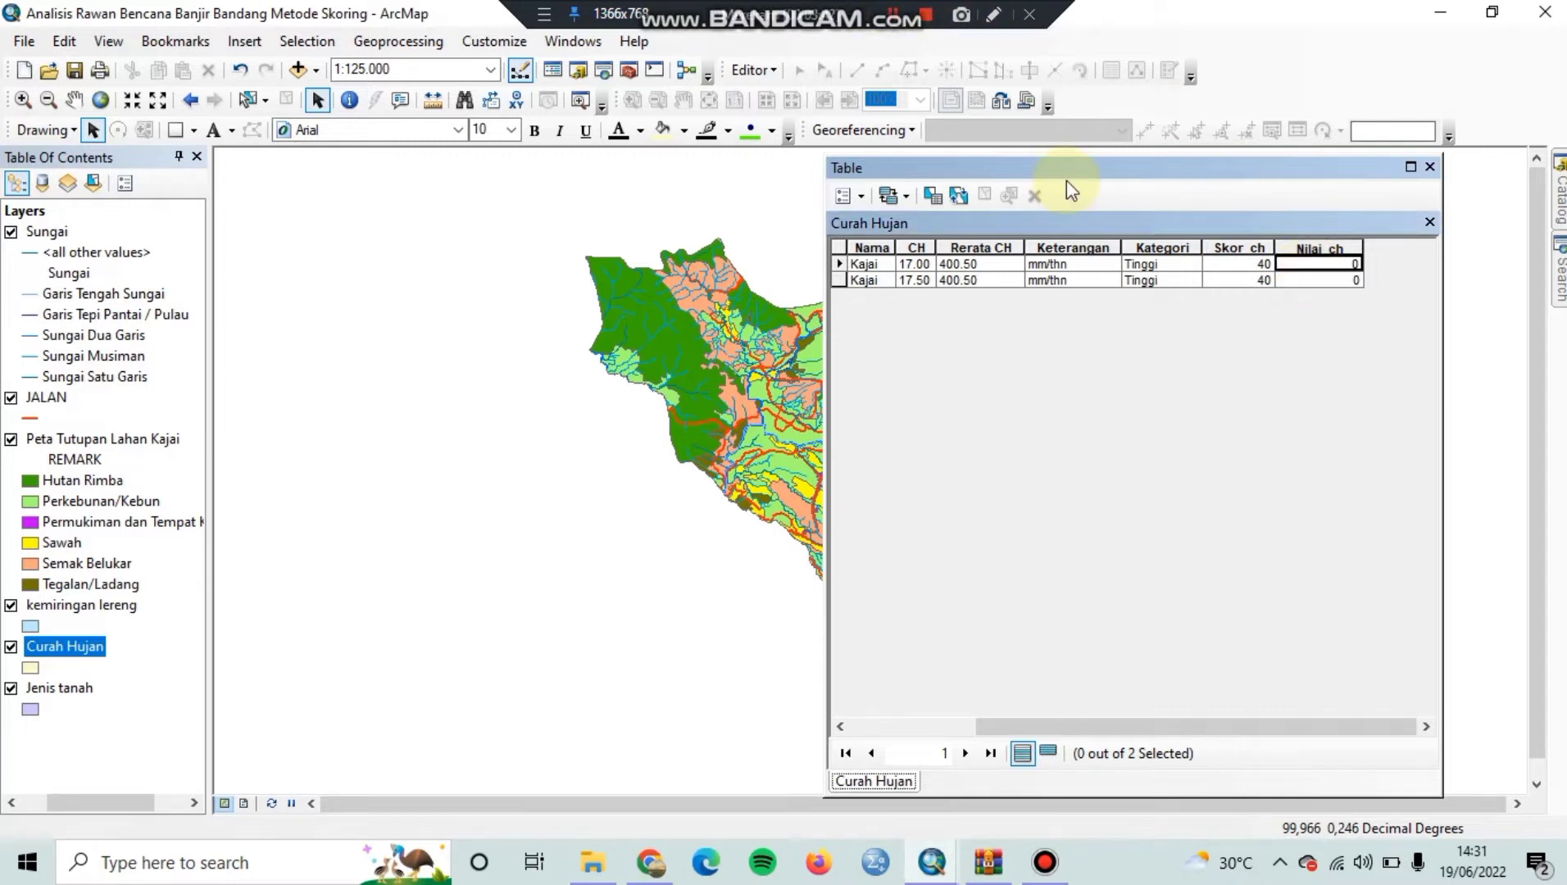
left_click(894, 15)
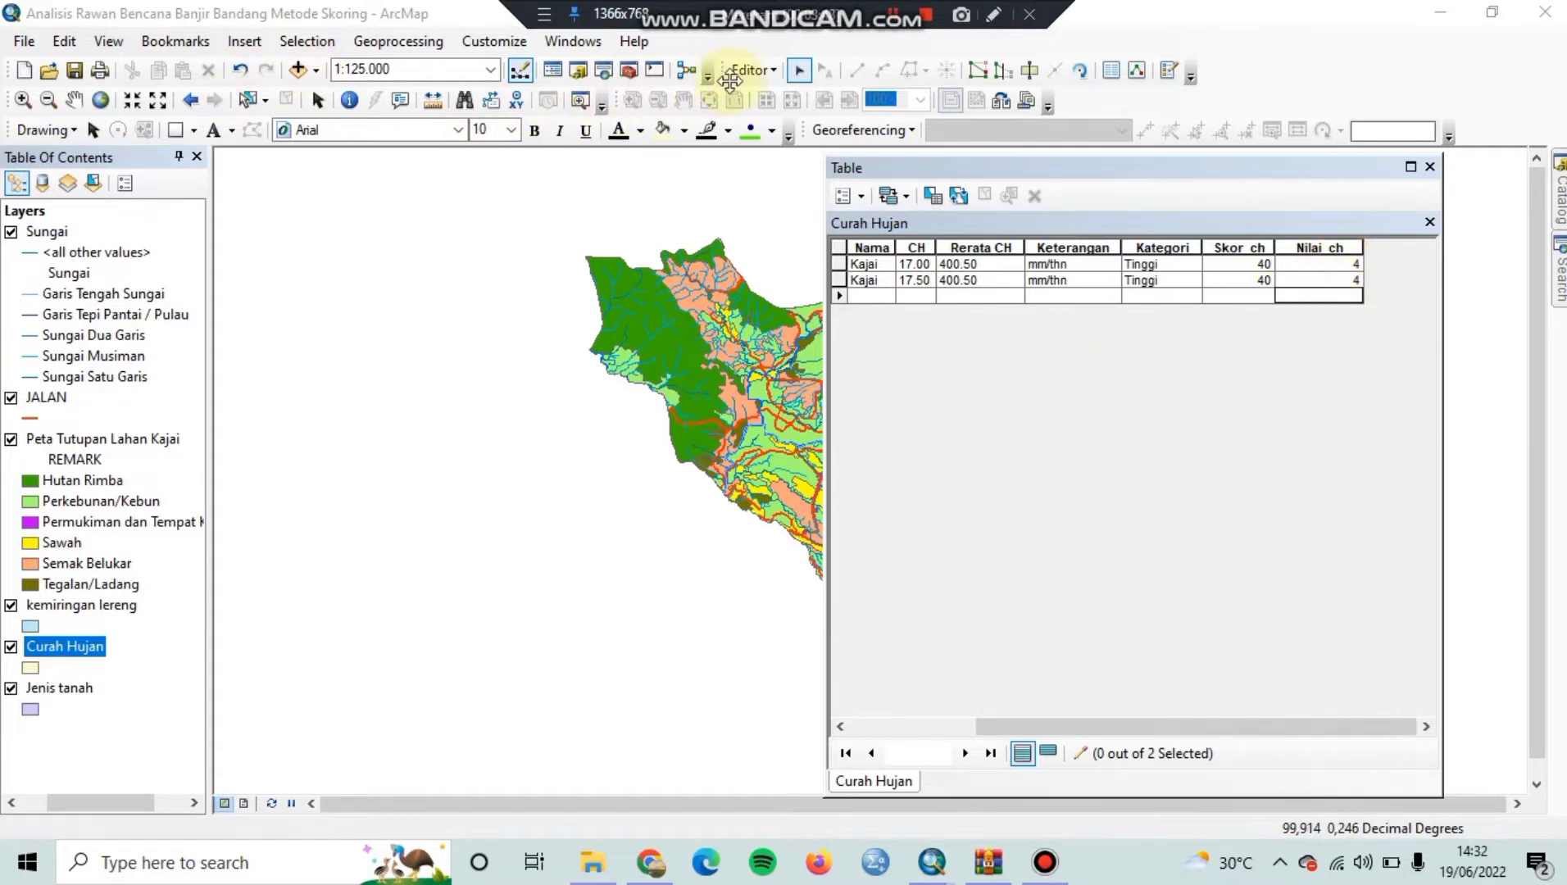
Save the edits, end the edit session and close the Curah Hujan attribute table
left_click(771, 71)
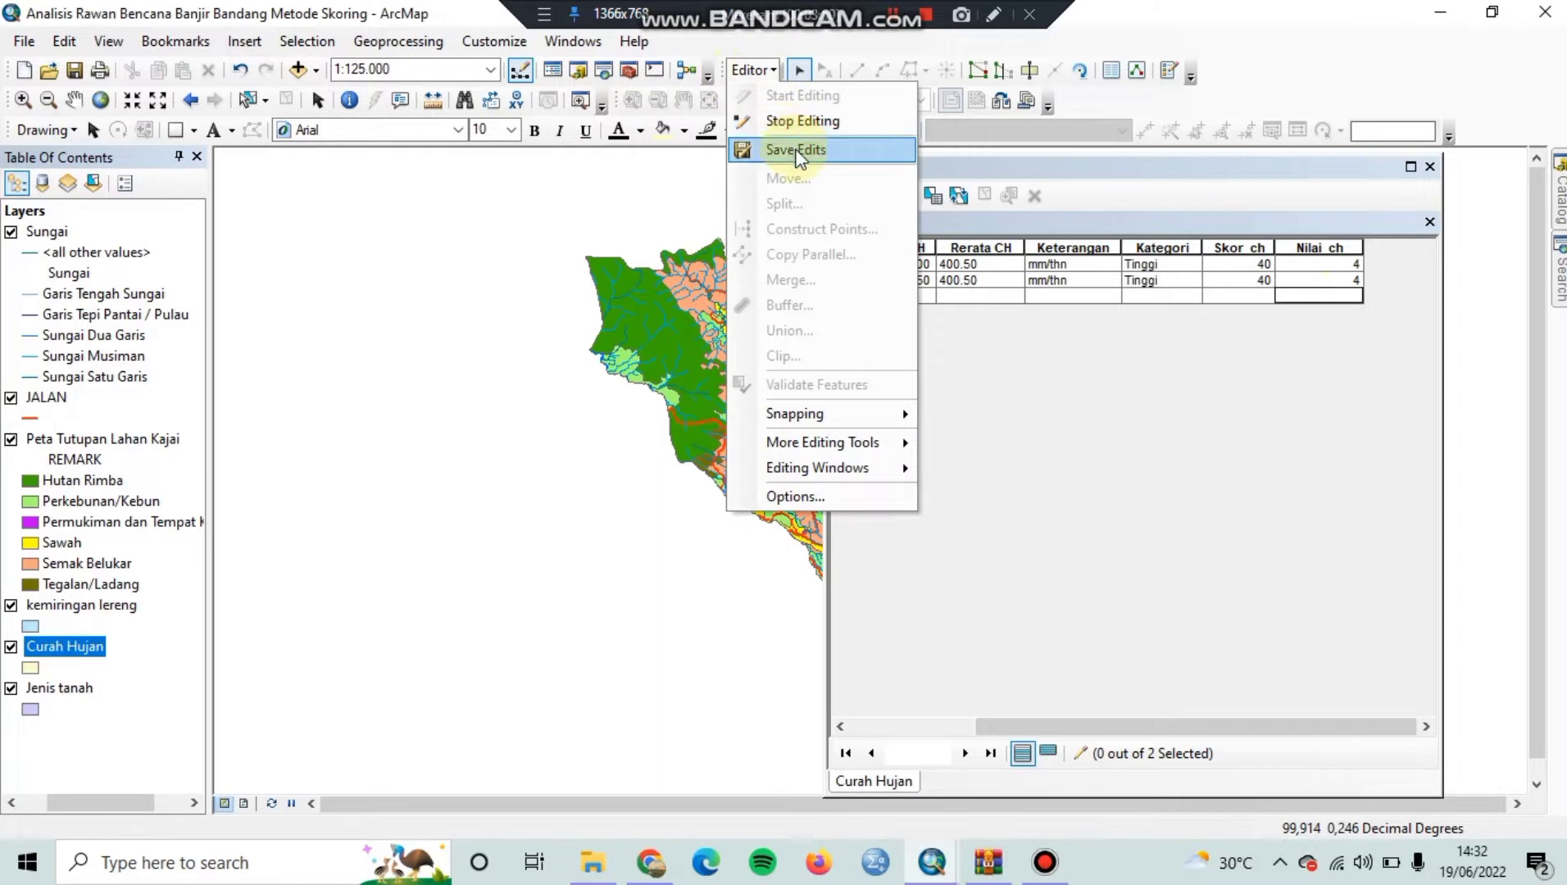
left_click(779, 149)
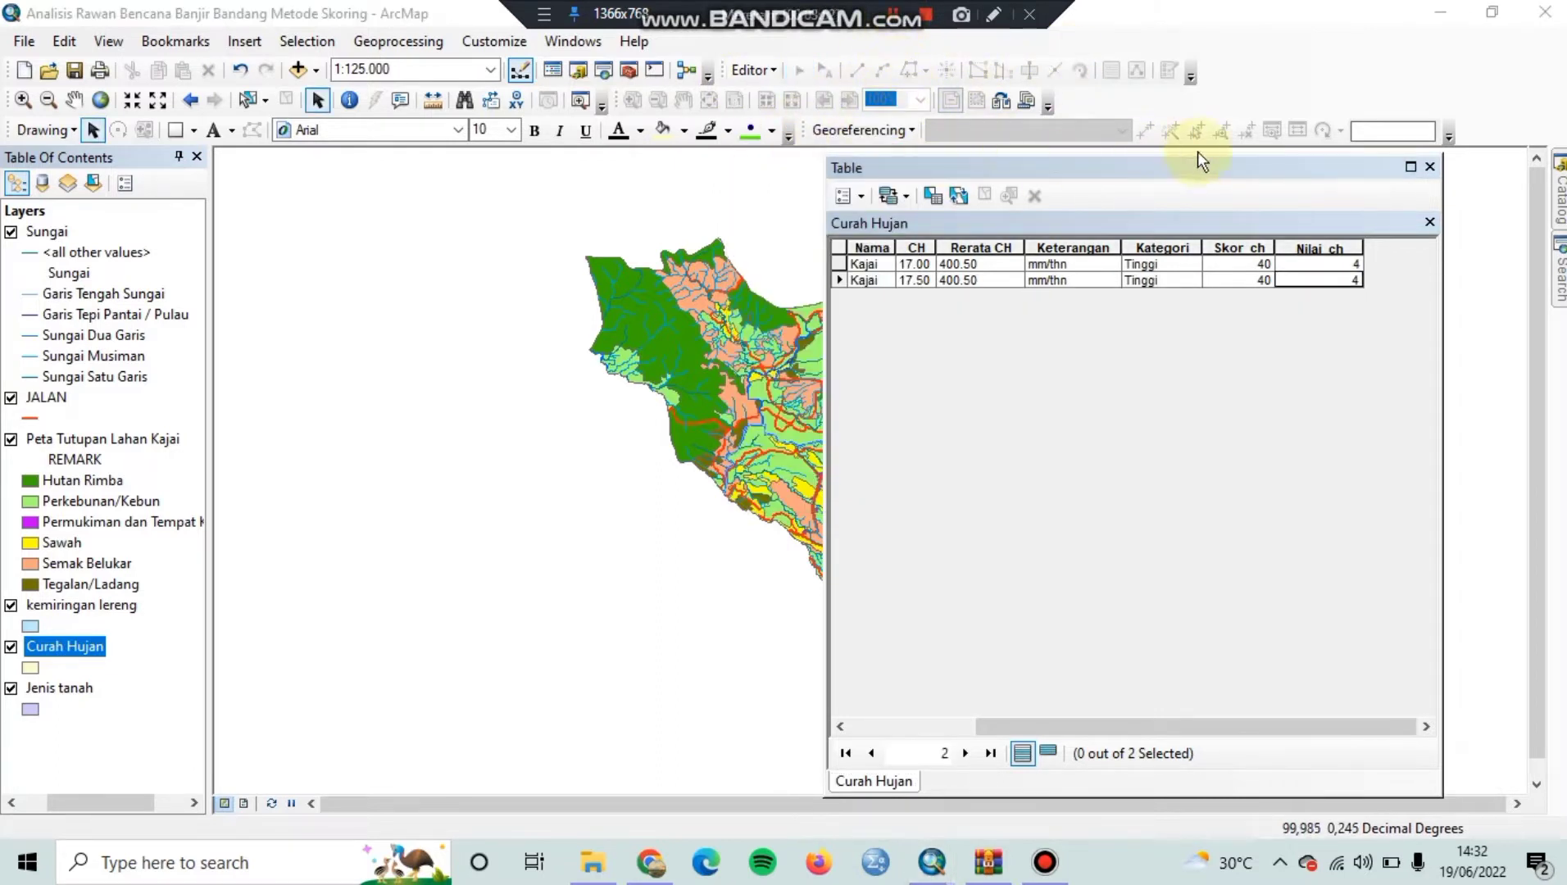
left_click(1428, 168)
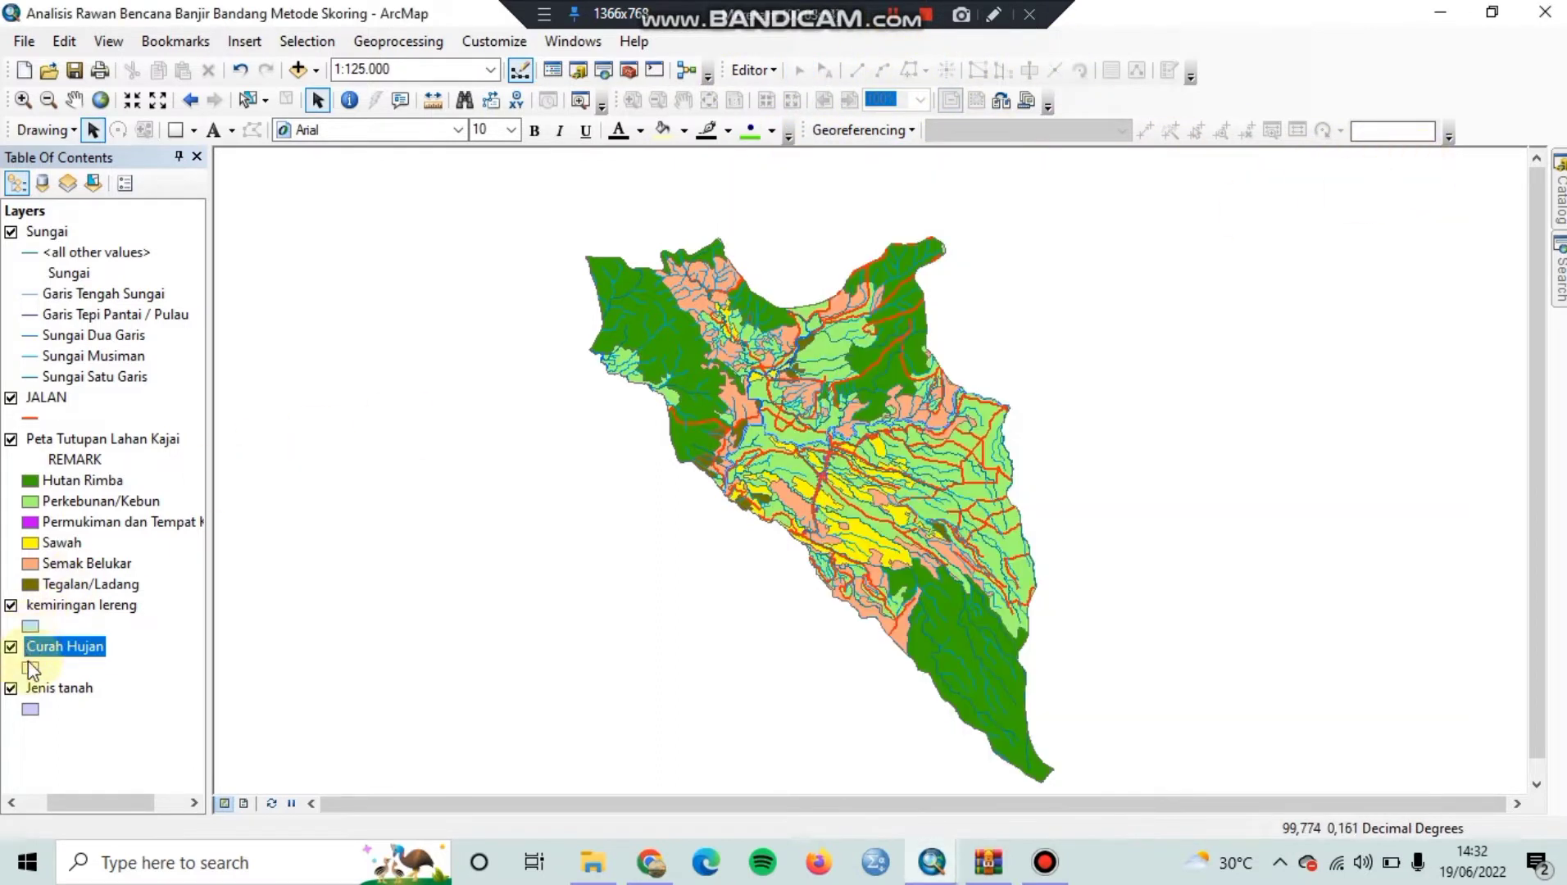
Open the attribute table of the Jenis tanah layer
left_click(41, 690)
right_click(41, 692)
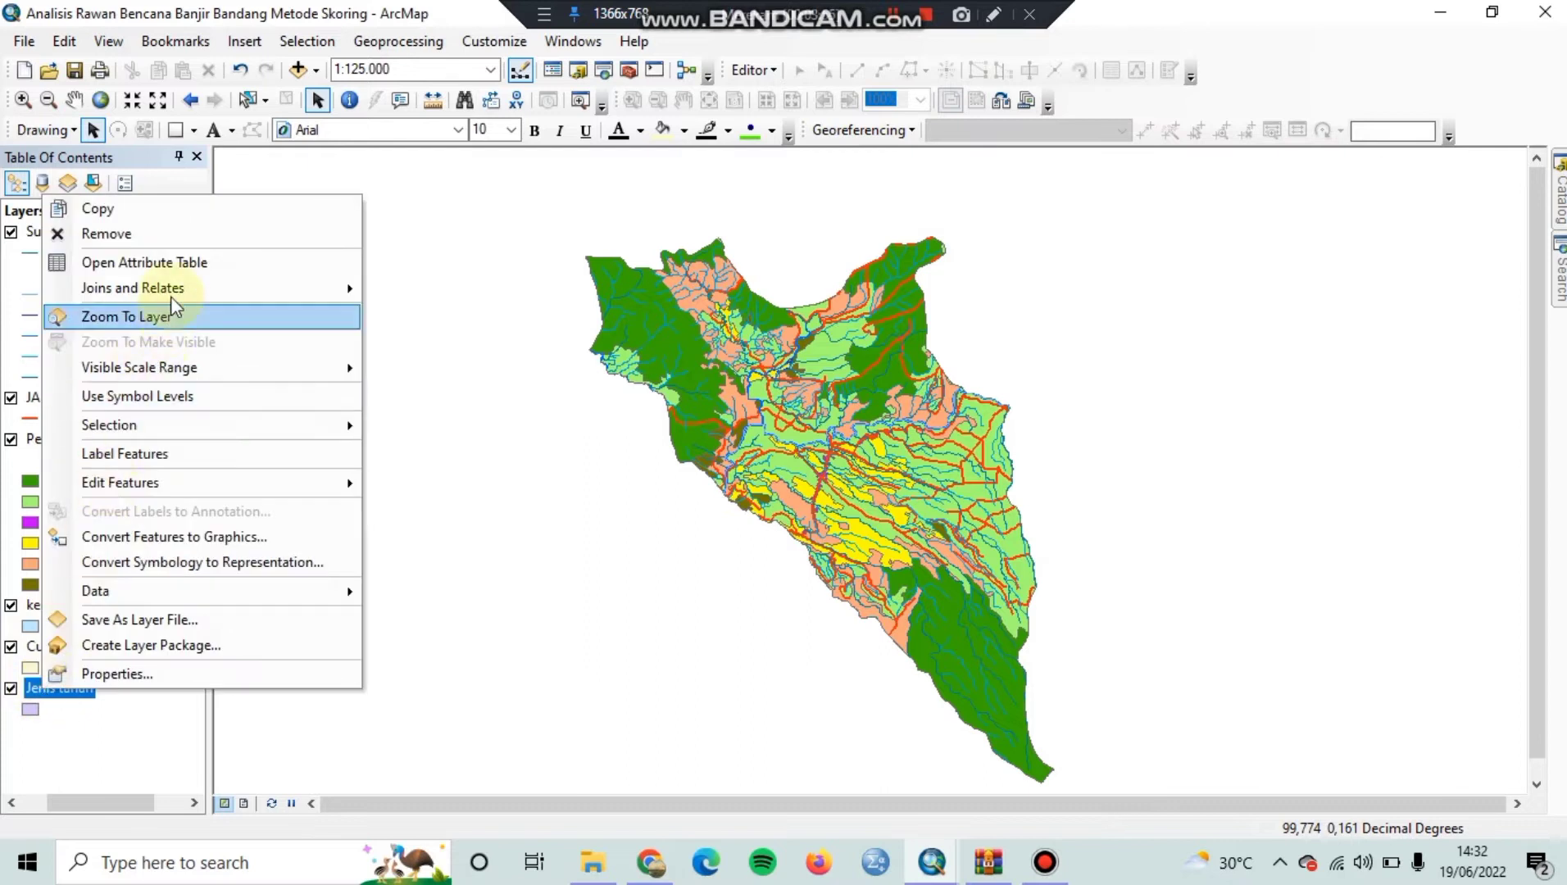
left_click(164, 260)
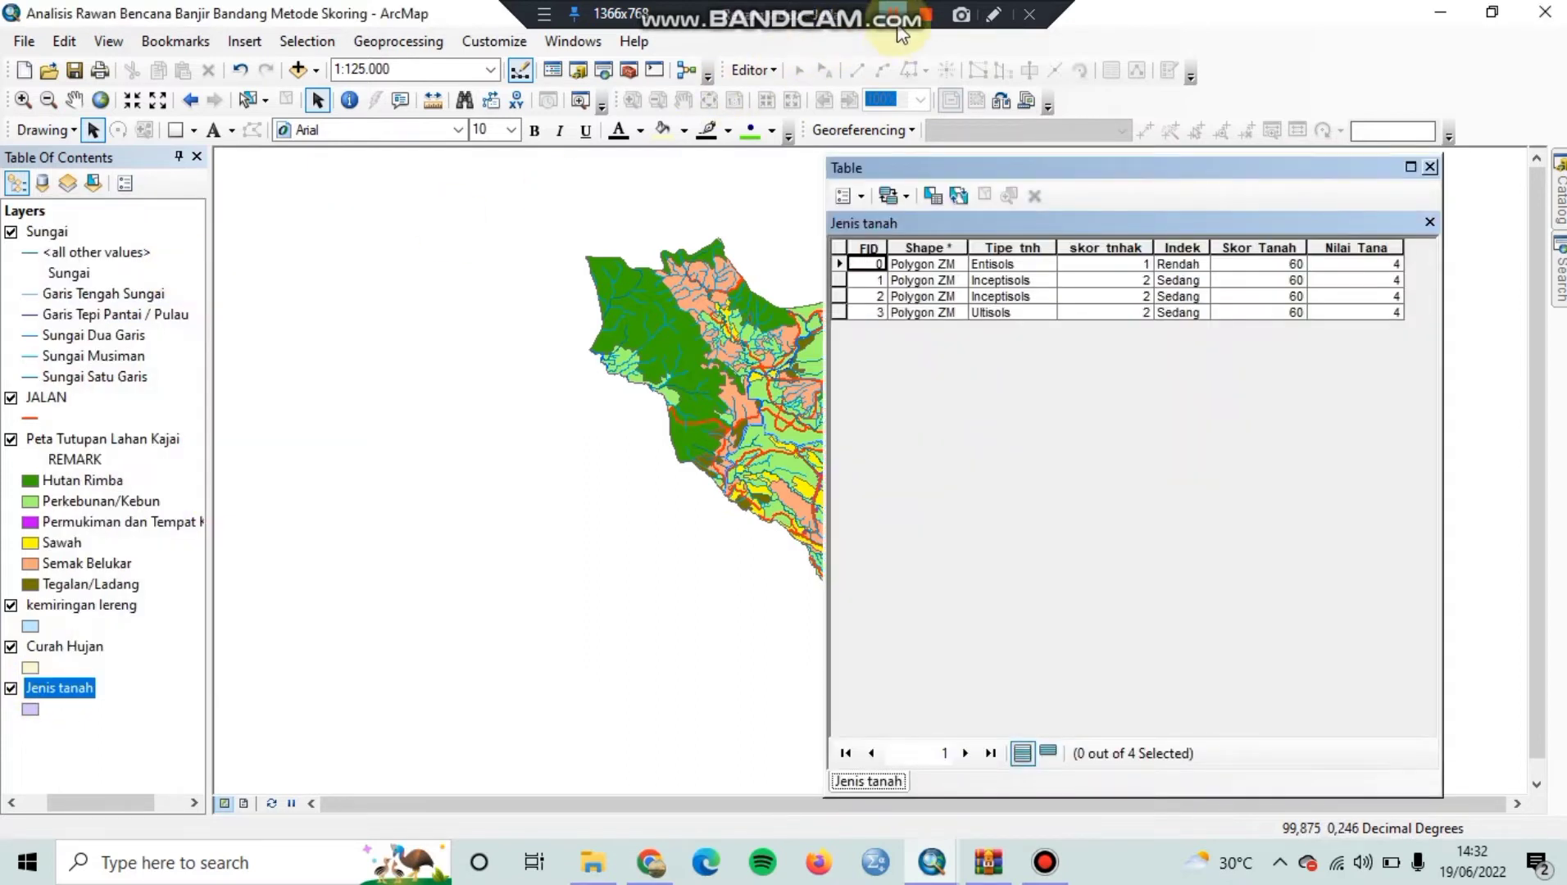
Add a Long Integer field named "Nilai Tanah" to the Jenis tanah attribute table, accepting the automatic renaming
left_click(862, 204)
left_click(911, 354)
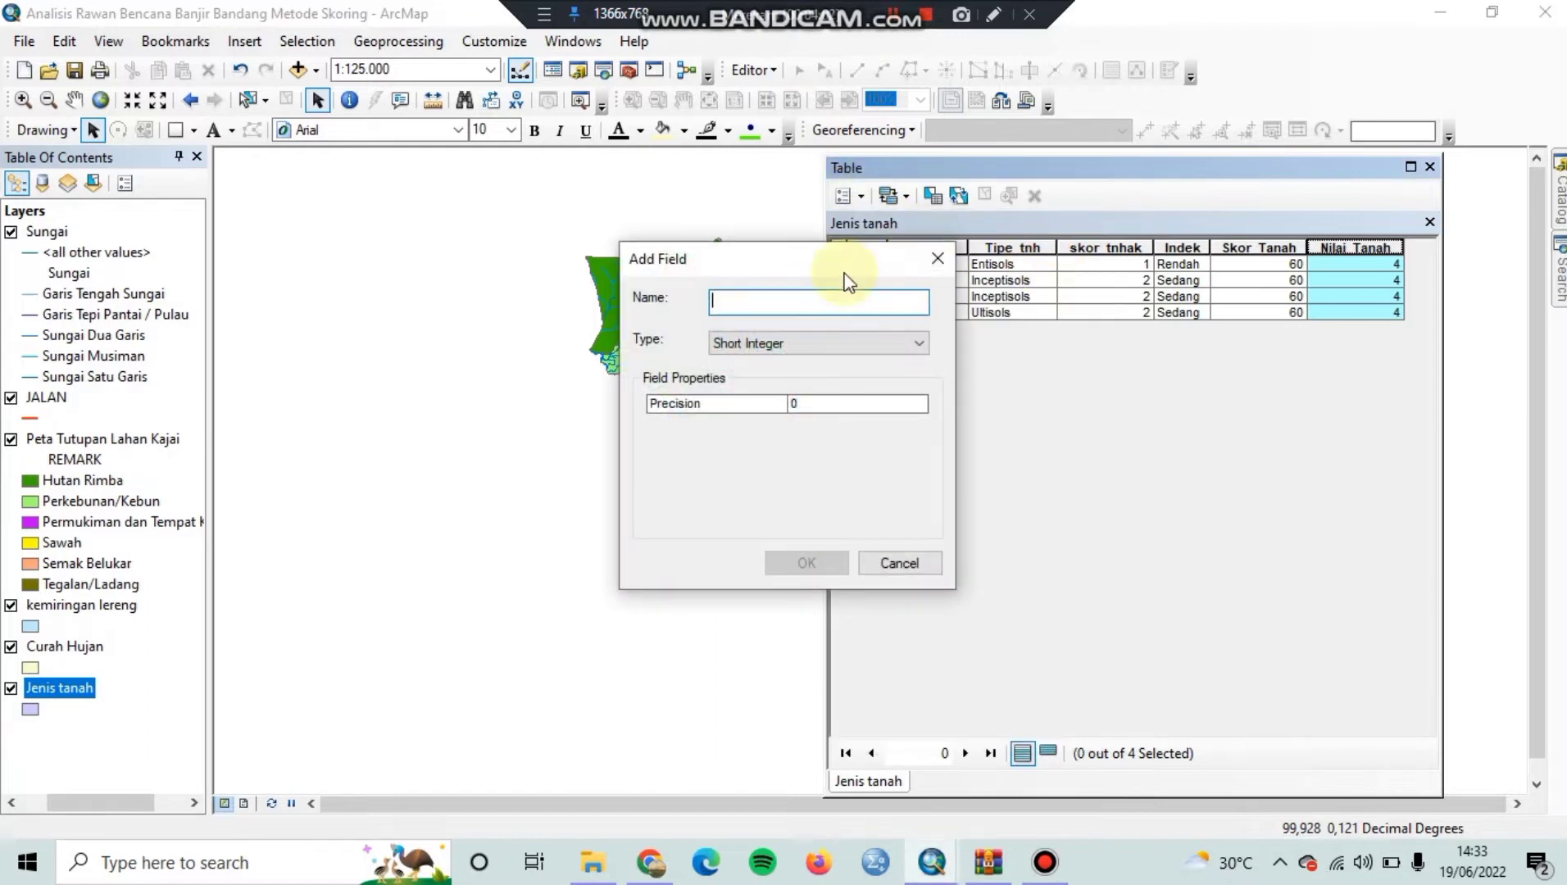
type("Nilai Tanah")
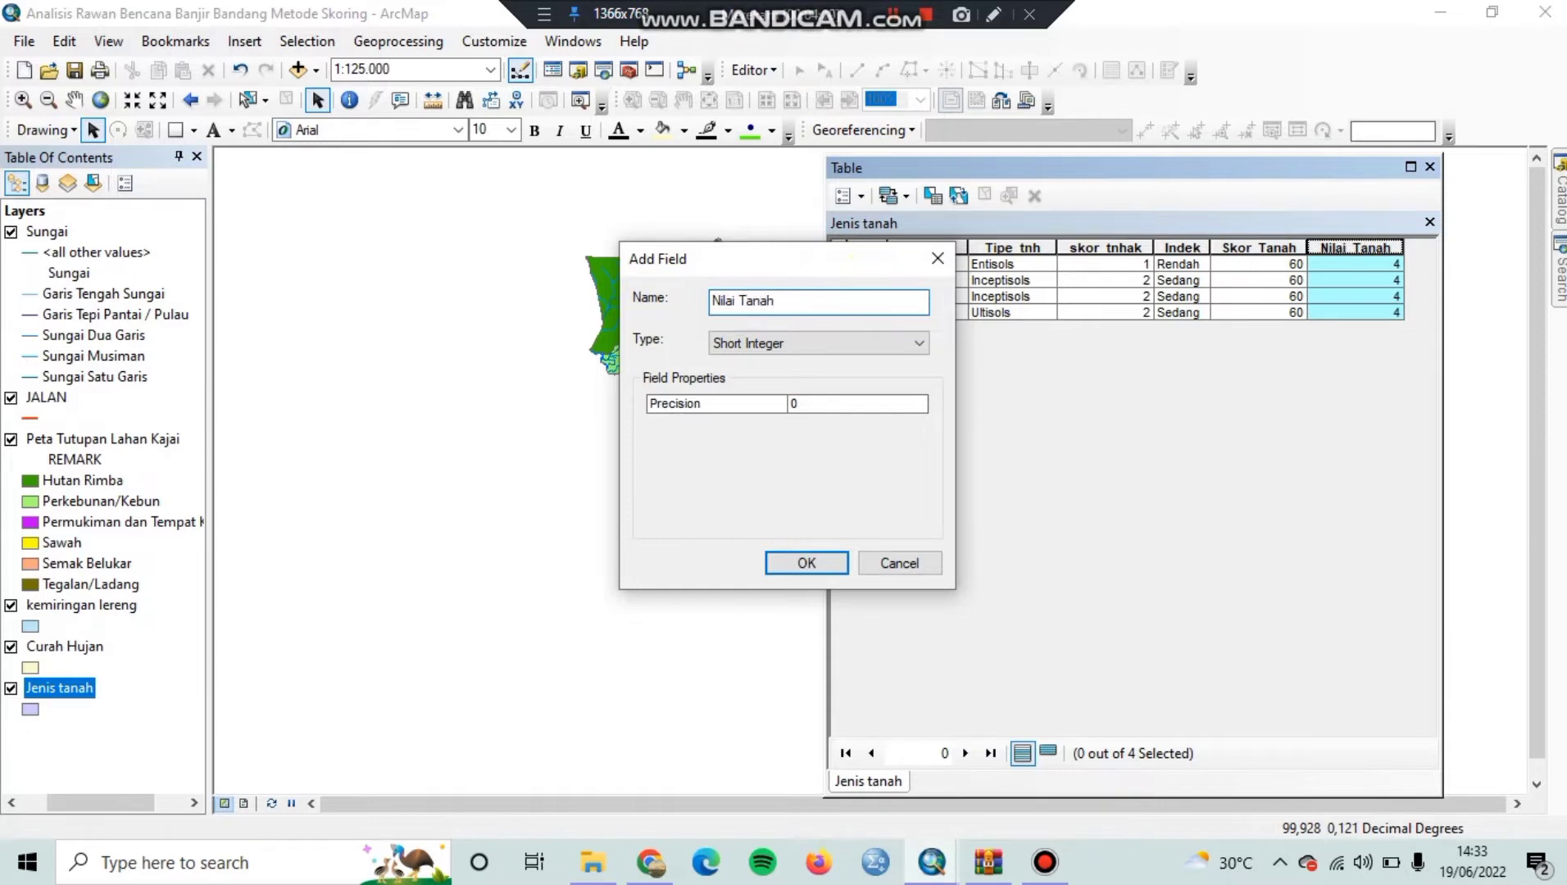
left_click(829, 340)
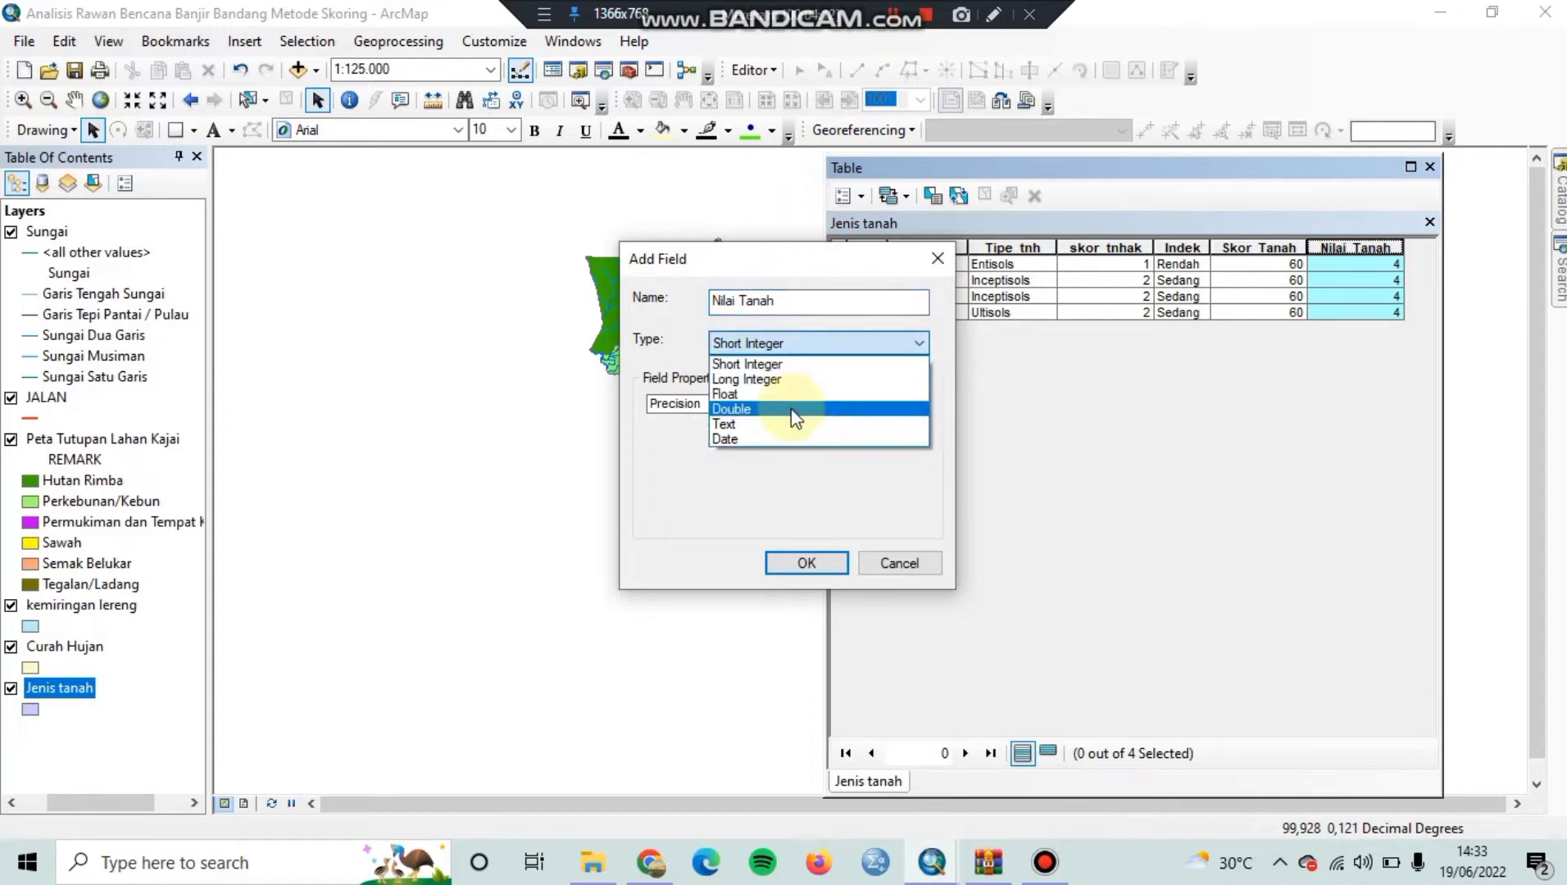
left_click(795, 378)
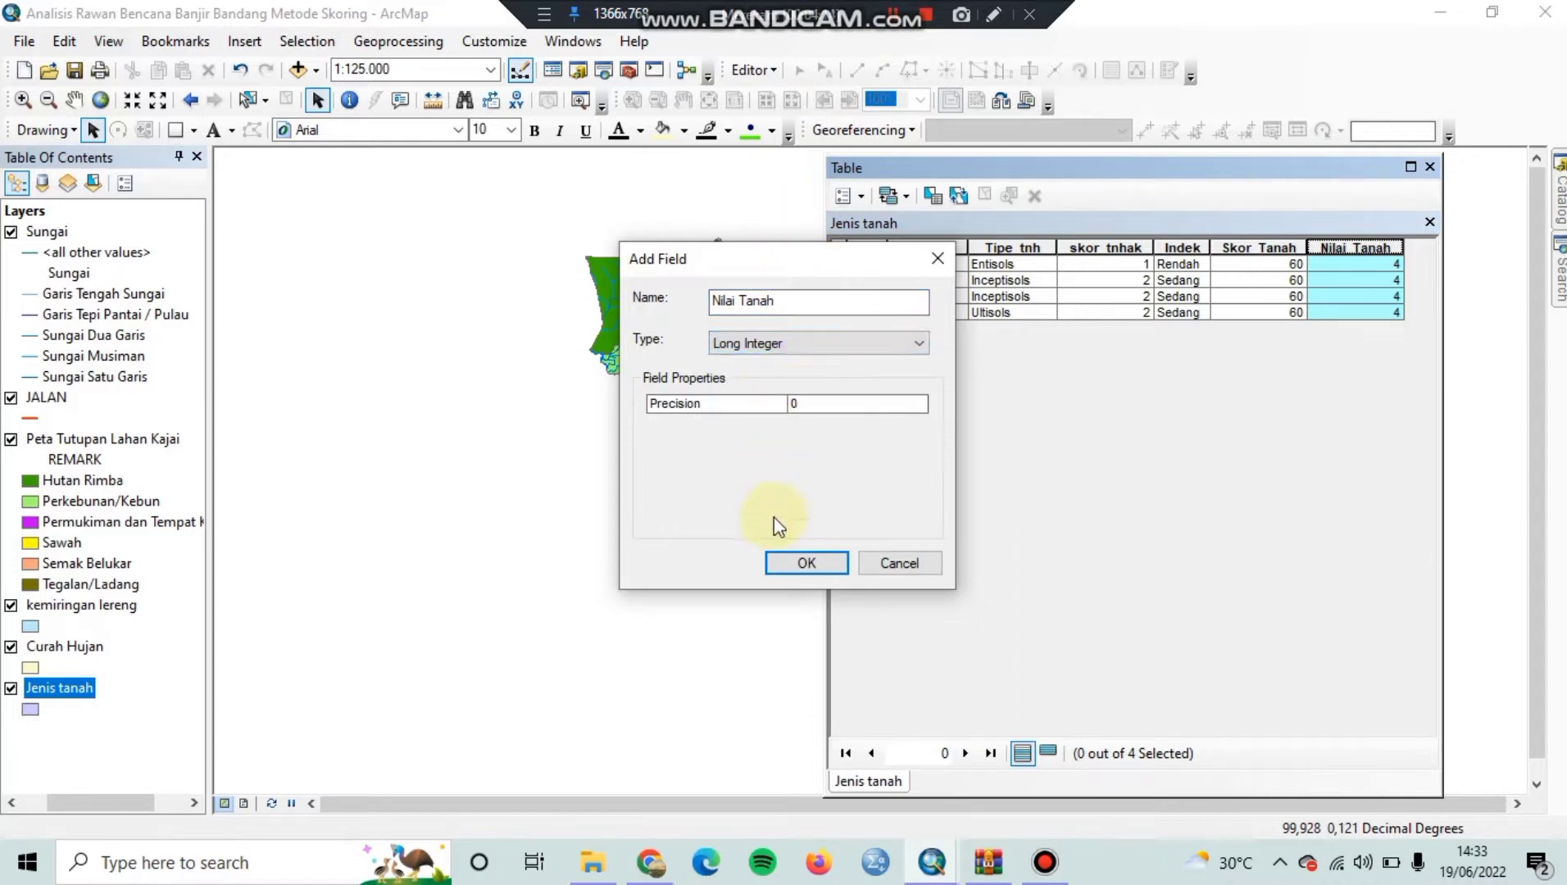
left_click(802, 564)
left_click(860, 518)
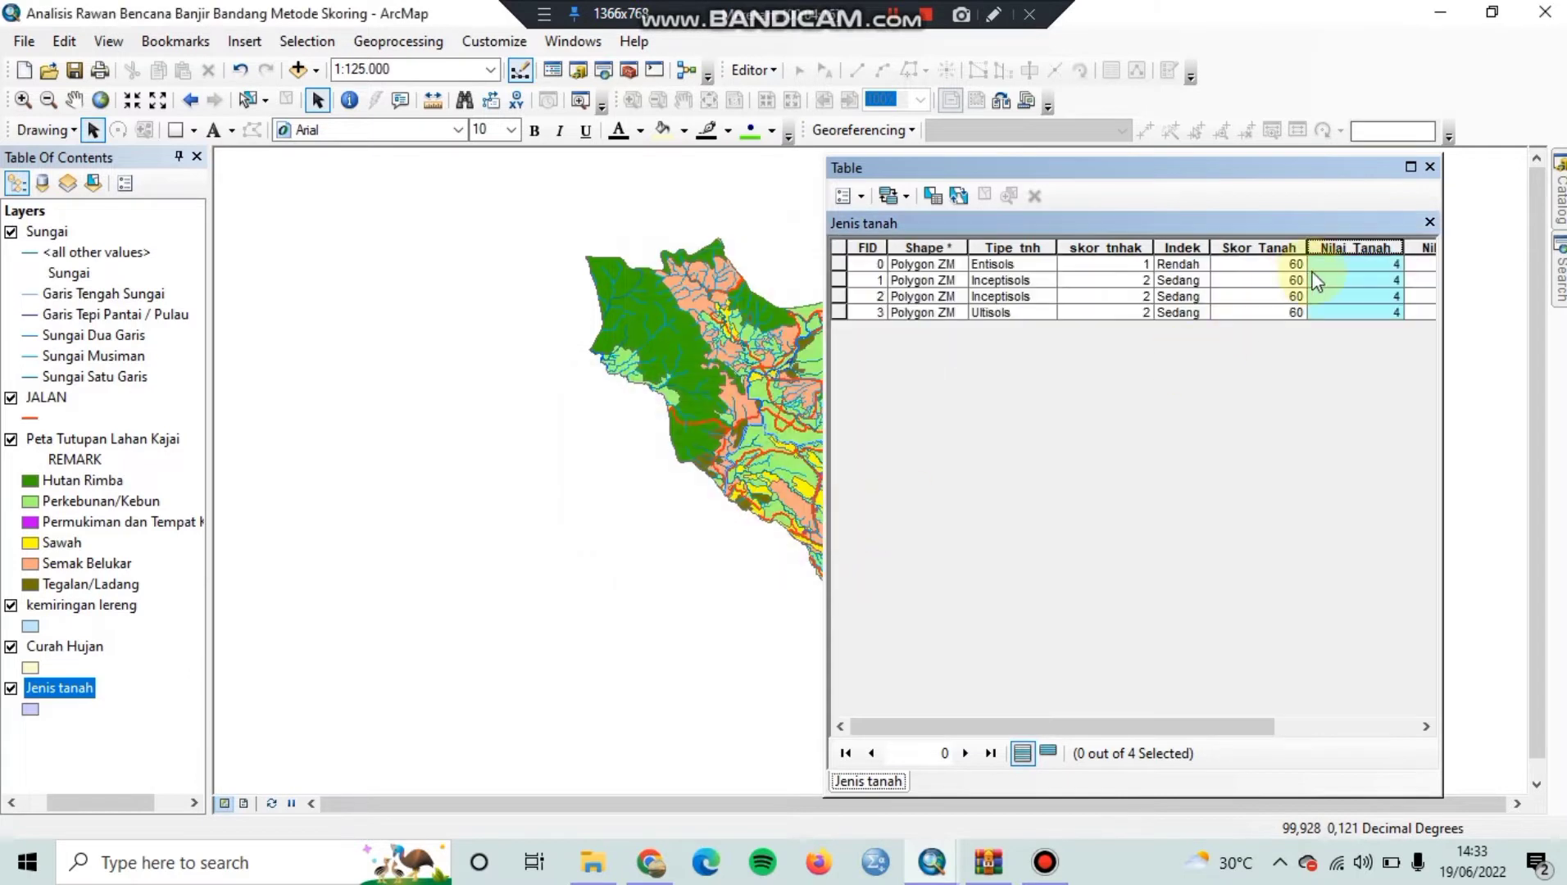
left_click_drag(1125, 726, 1263, 726)
left_click(893, 15)
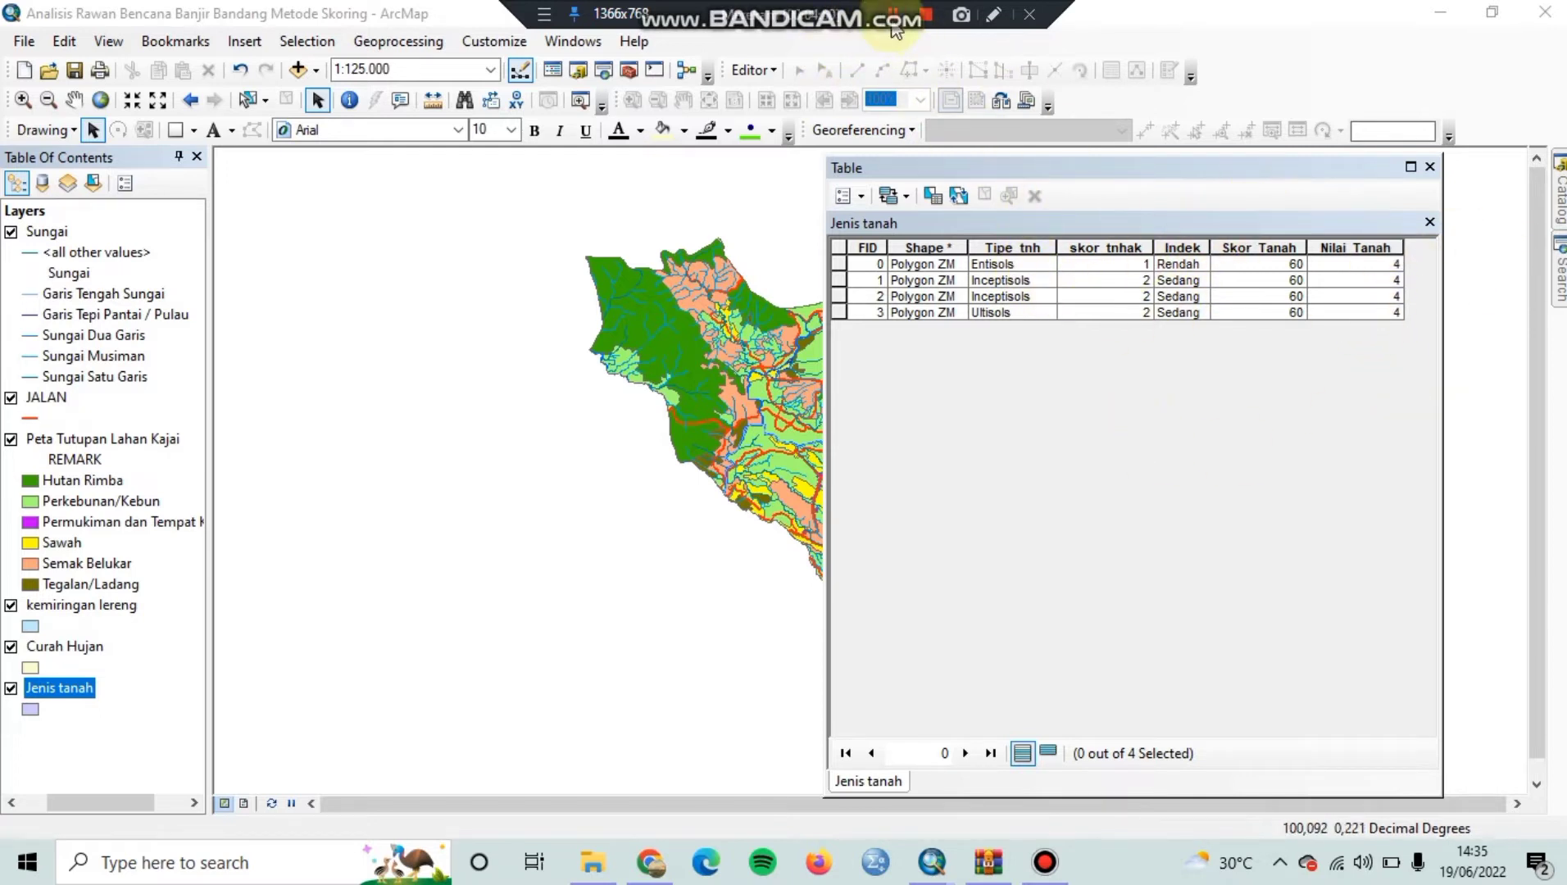
Close the Jenis tanah table and open the attribute table of the Peta Tutupan Lahan Kajai layer
left_click(1430, 167)
right_click(73, 441)
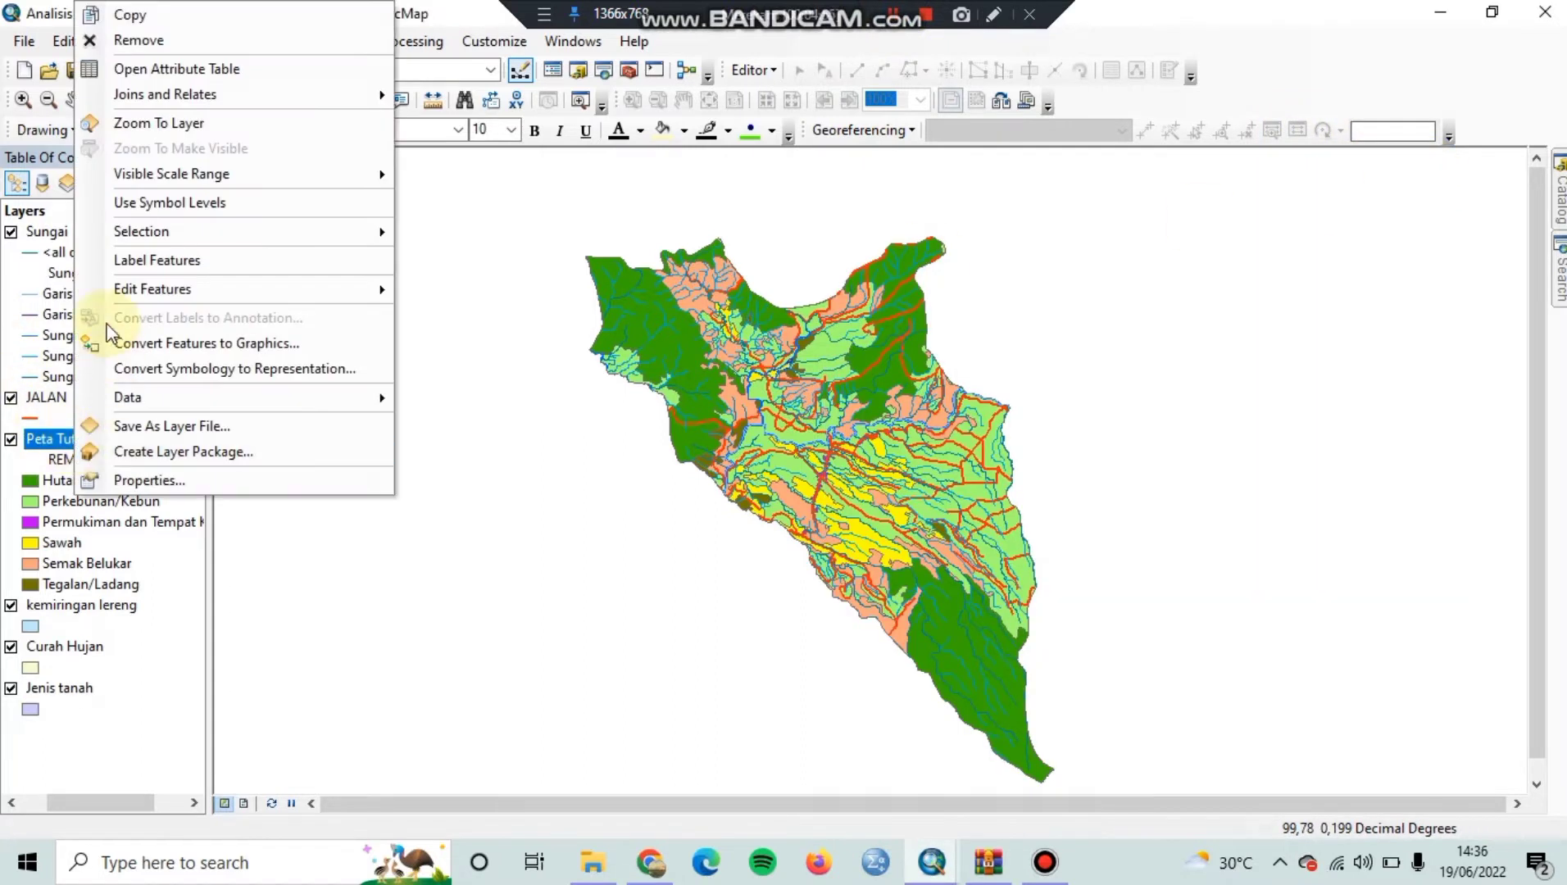
left_click(130, 68)
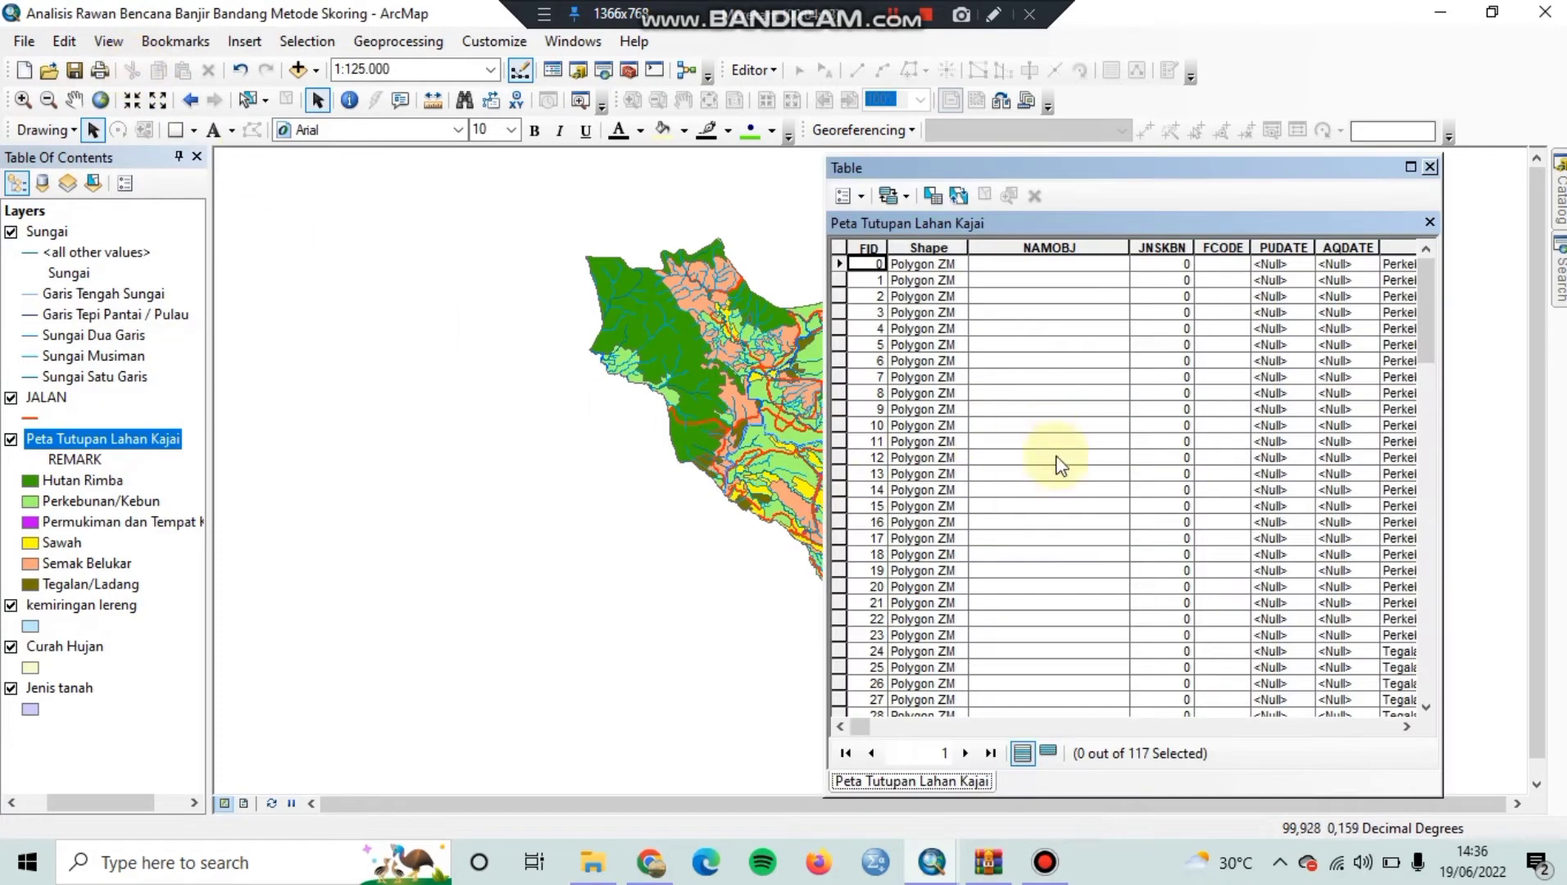
Add a Long Integer field named "Nilai Tuplah" to the land cover table, accept the automatic renaming and check the new column
left_click_drag(861, 735, 1097, 729)
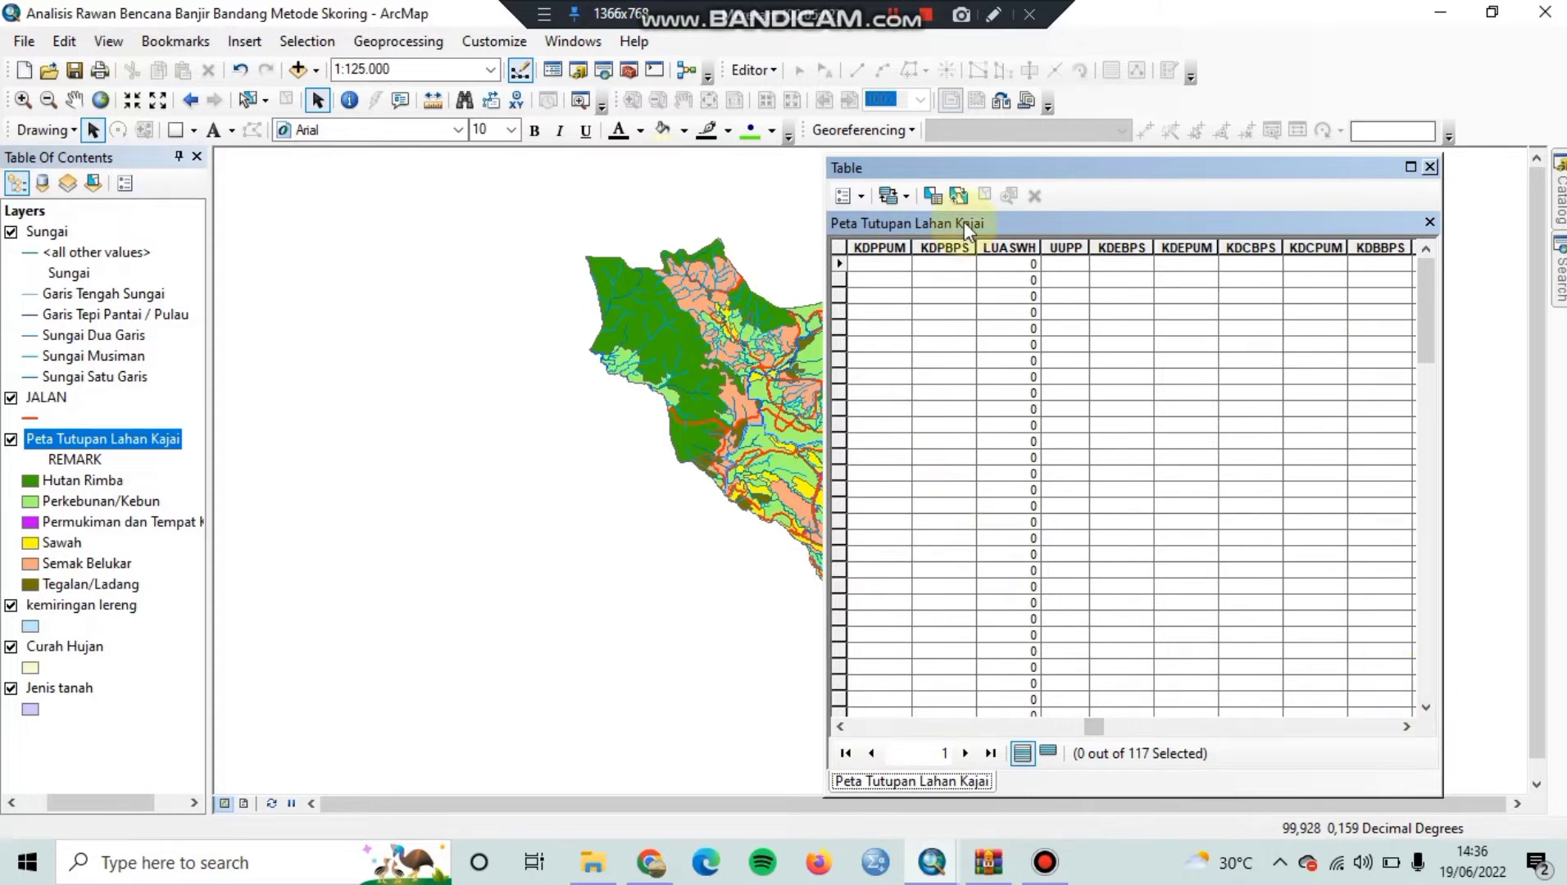
left_click(863, 195)
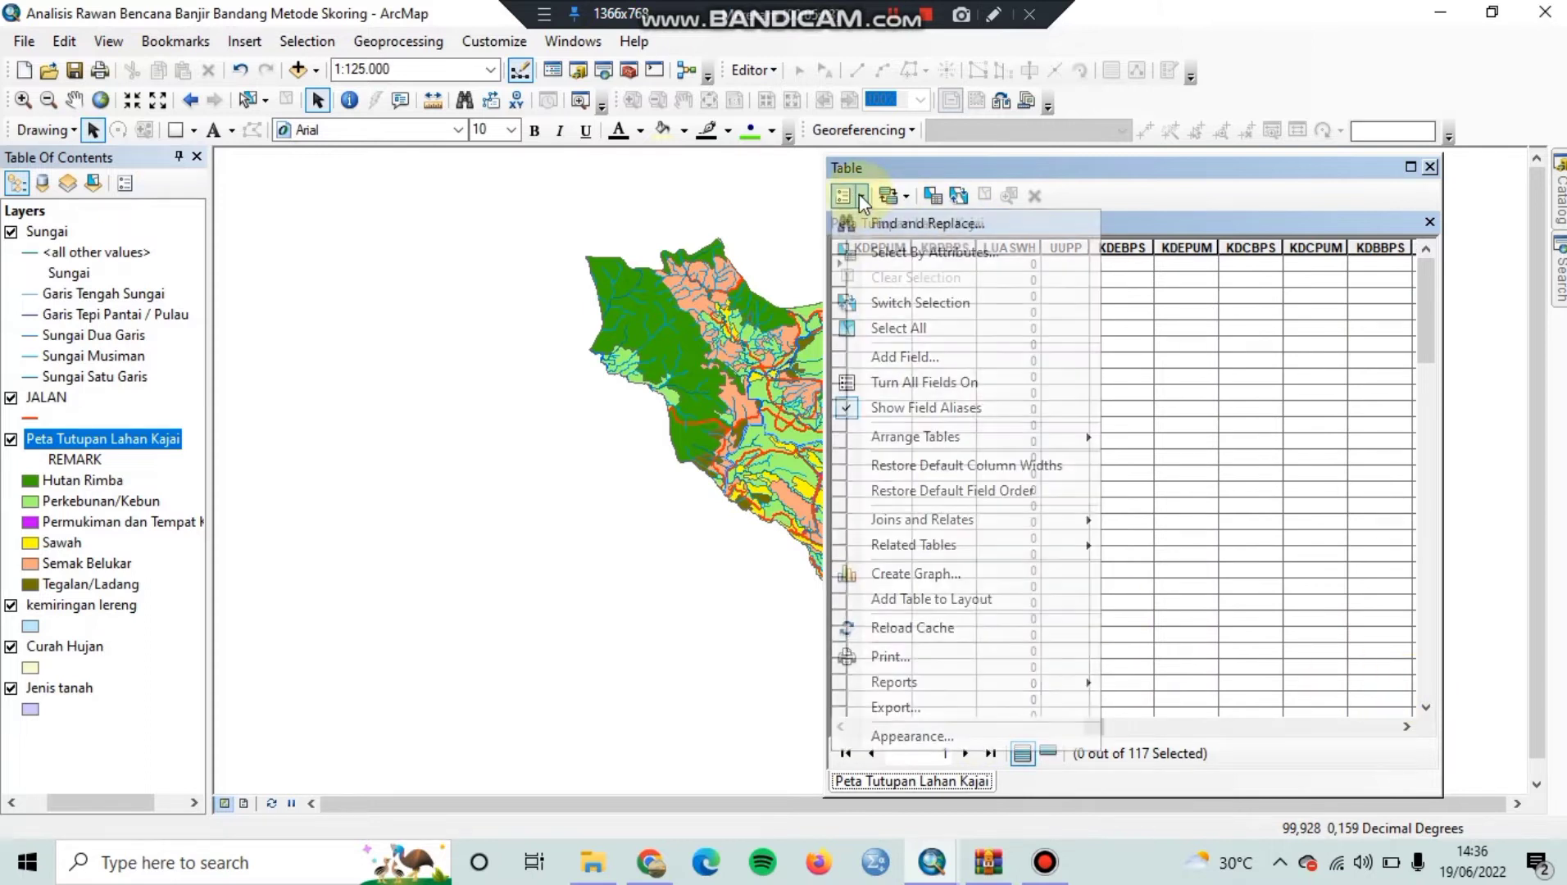
left_click(908, 359)
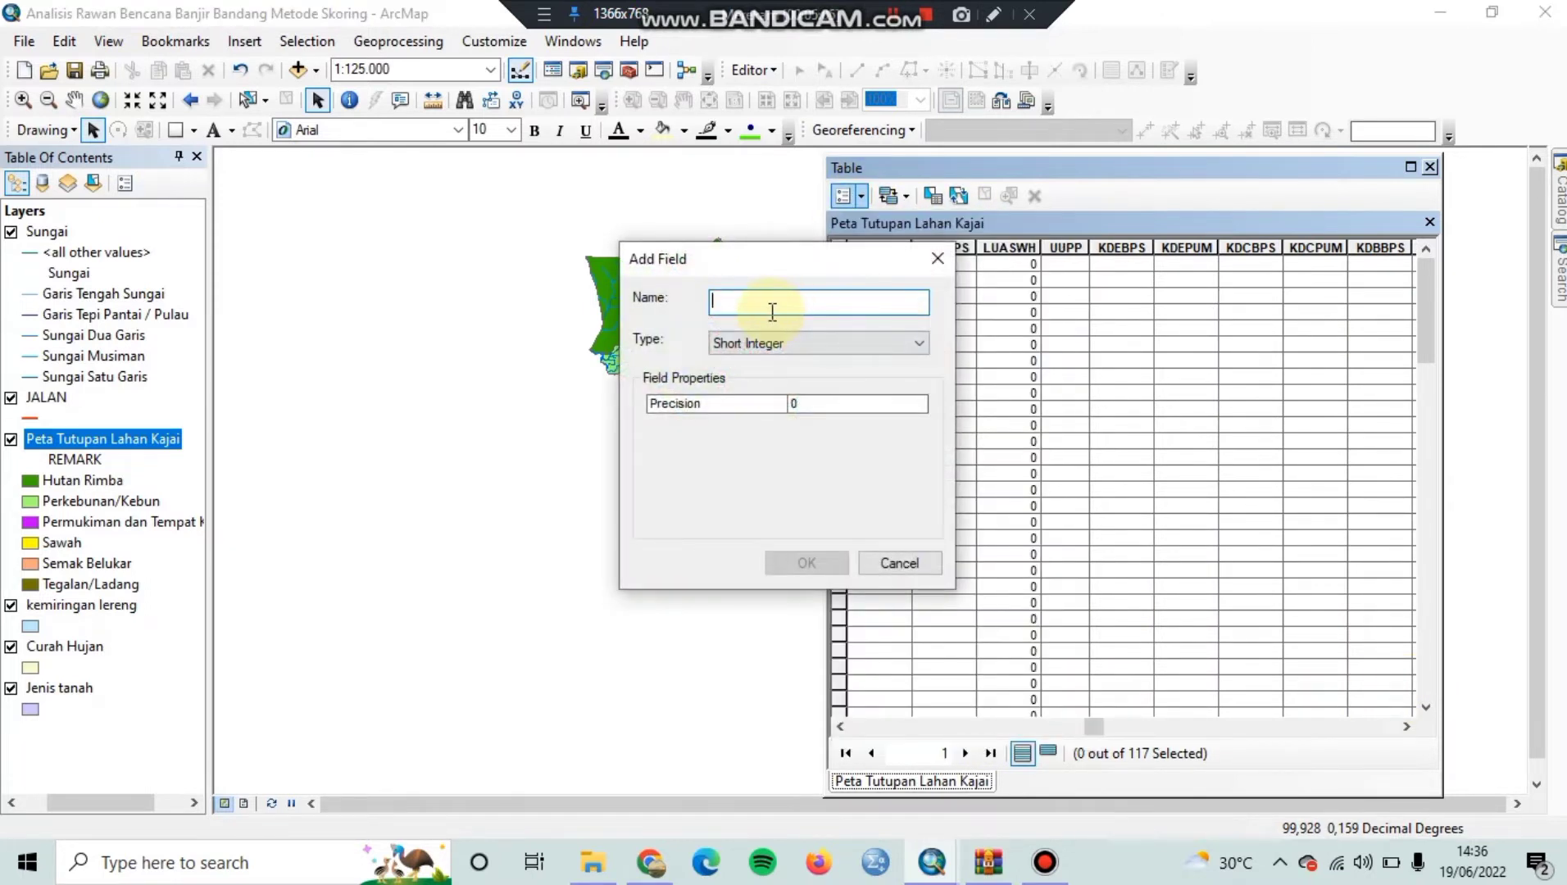
type("Nilai Tuplah")
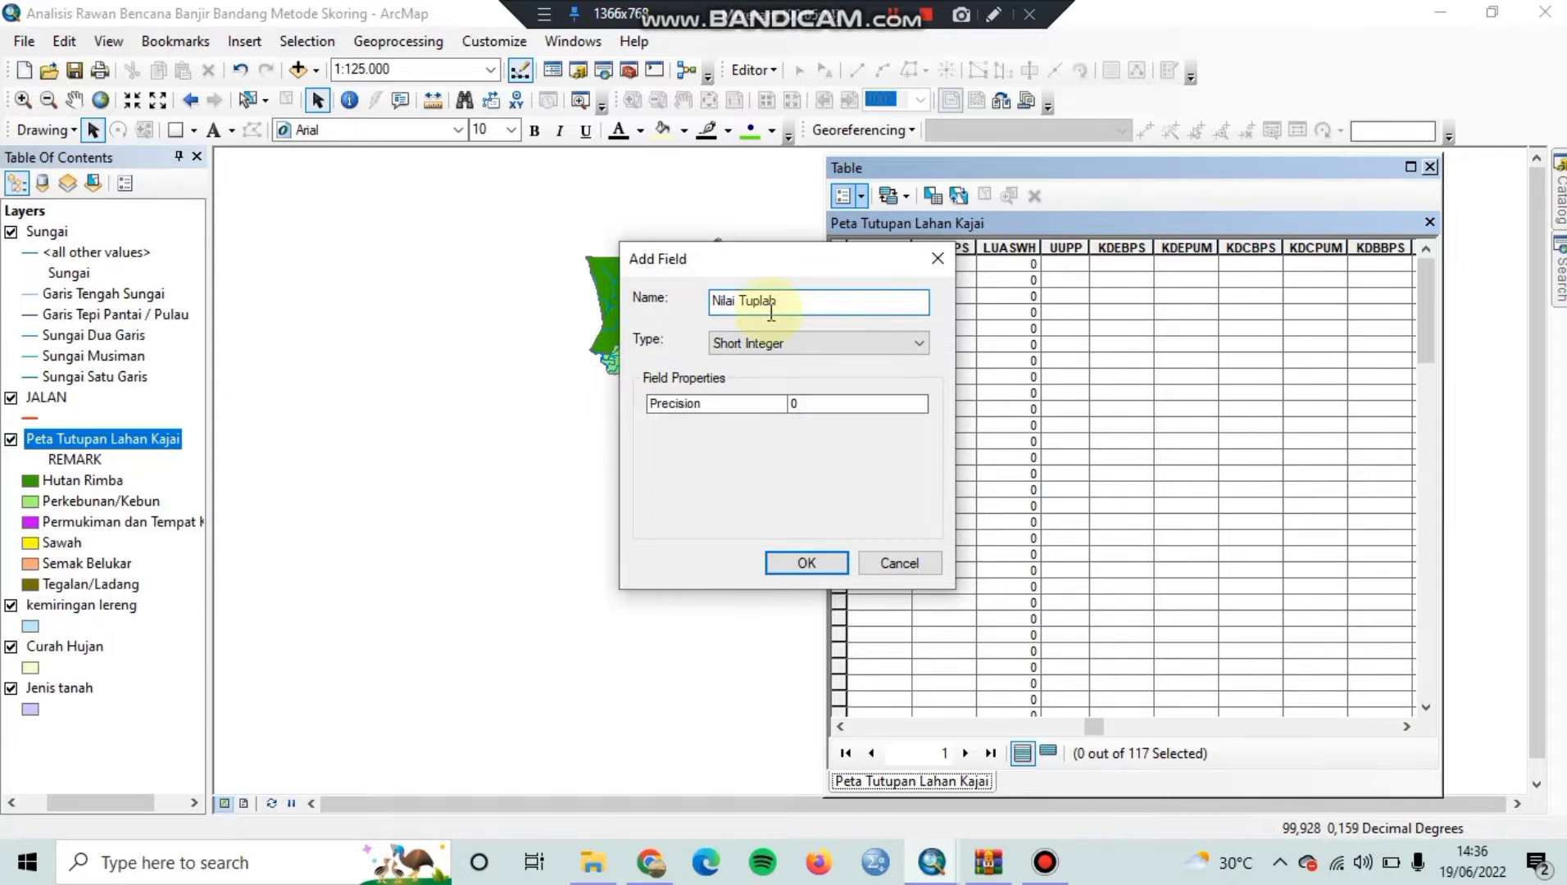
left_click(779, 344)
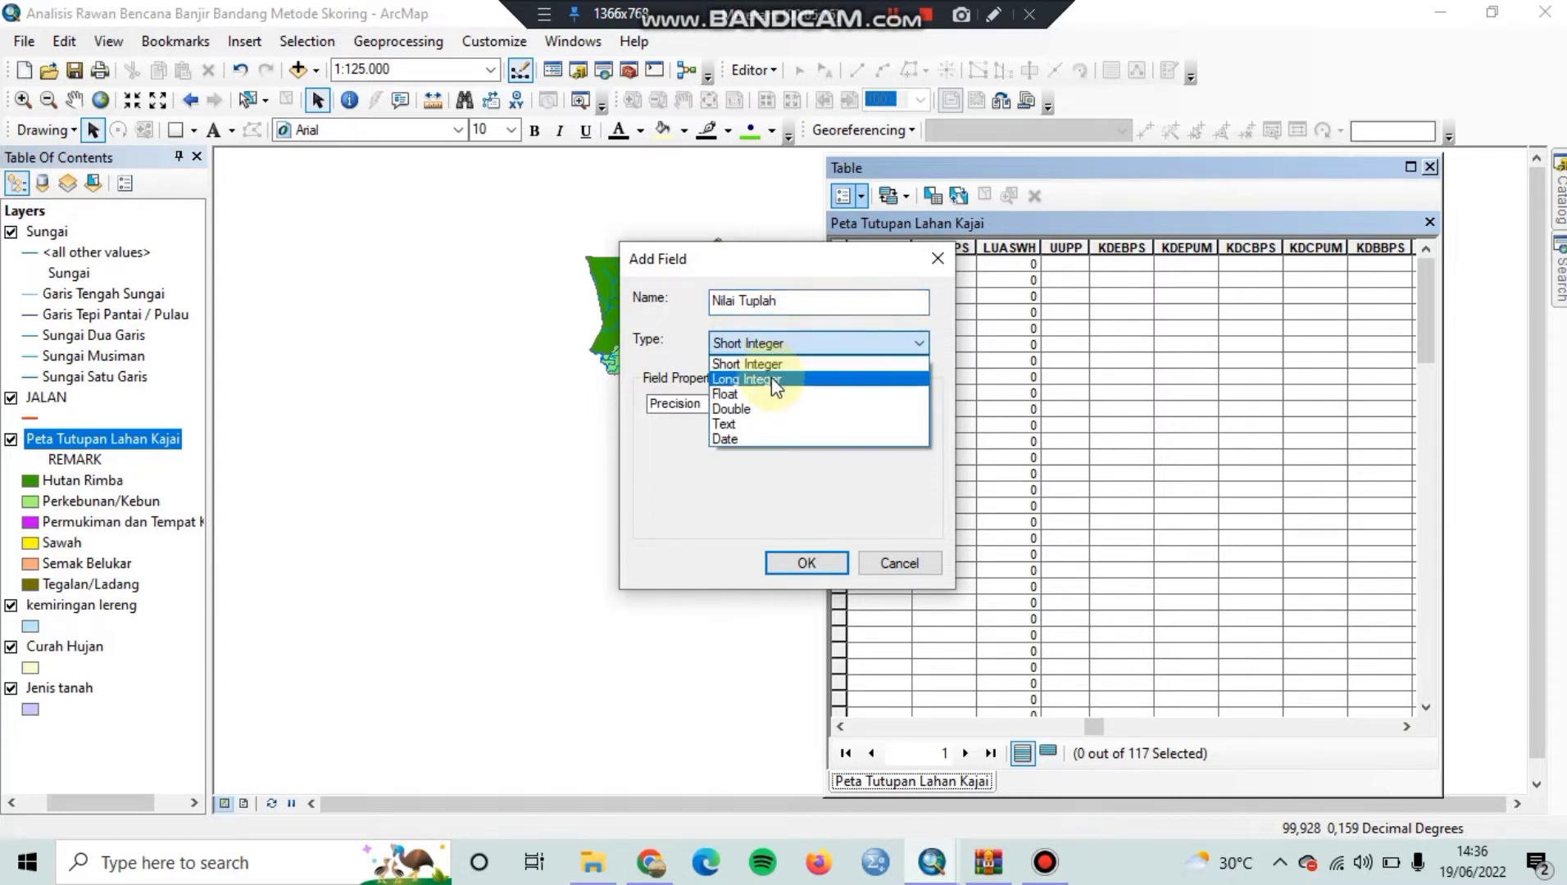
left_click(771, 379)
left_click(807, 573)
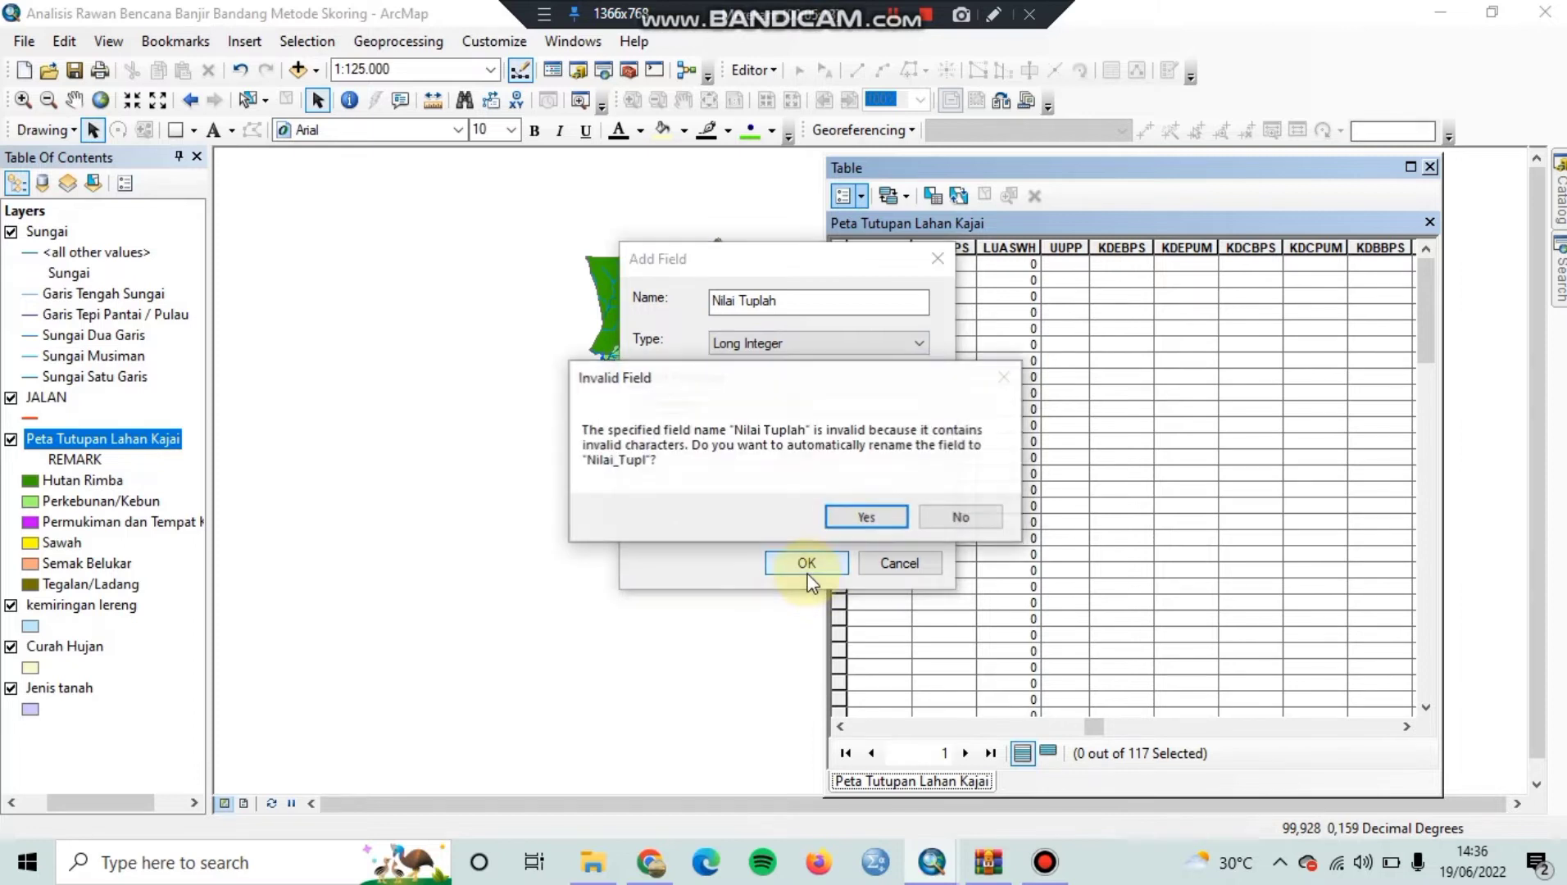
left_click(847, 520)
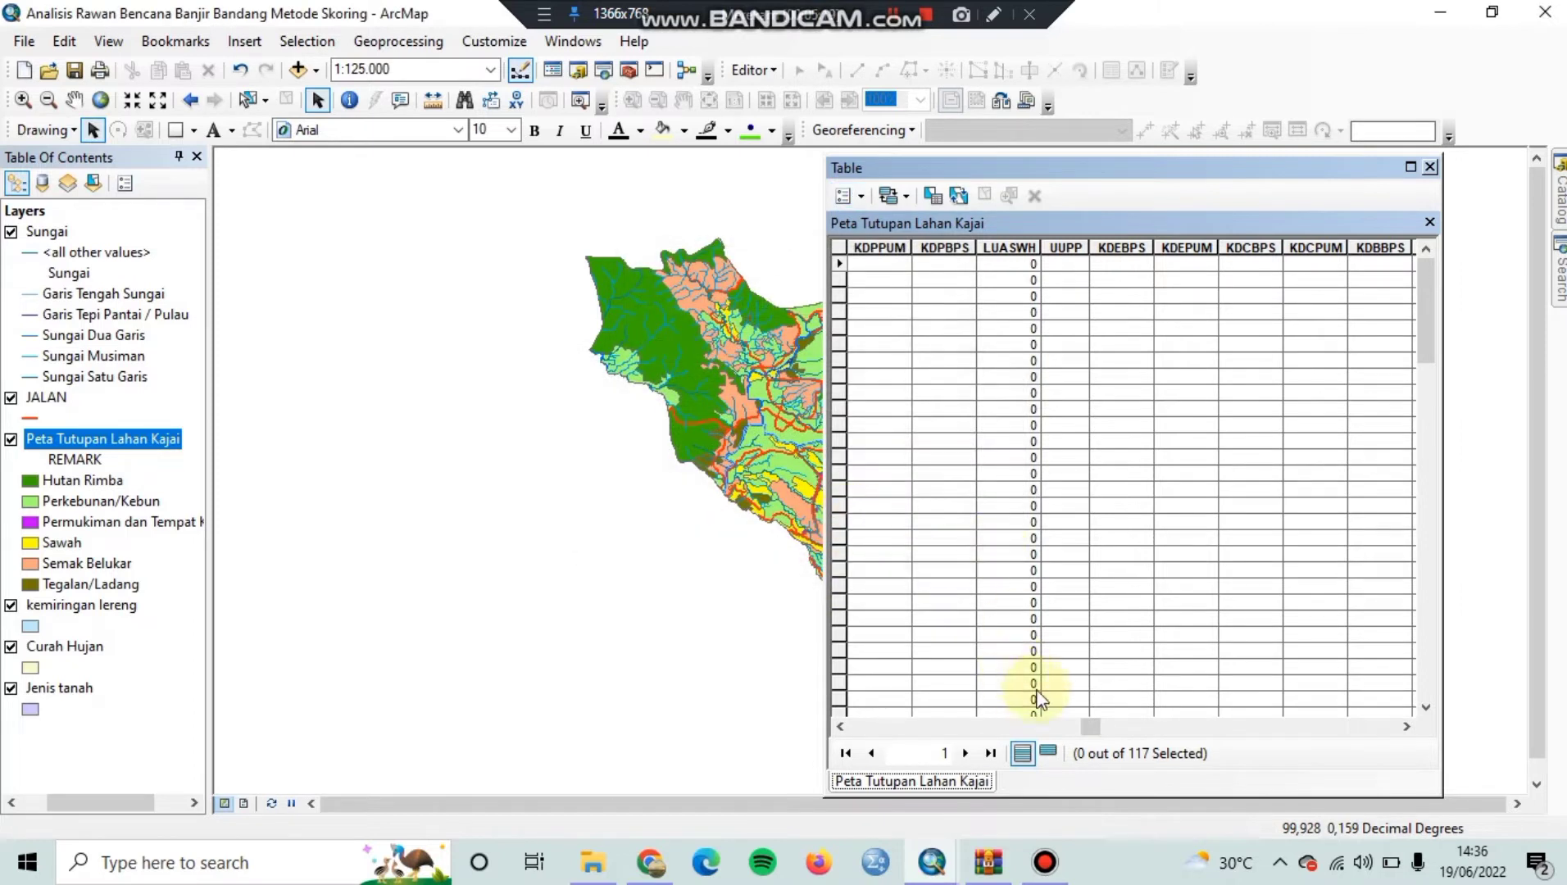
left_click_drag(1092, 724, 1391, 707)
left_click(894, 15)
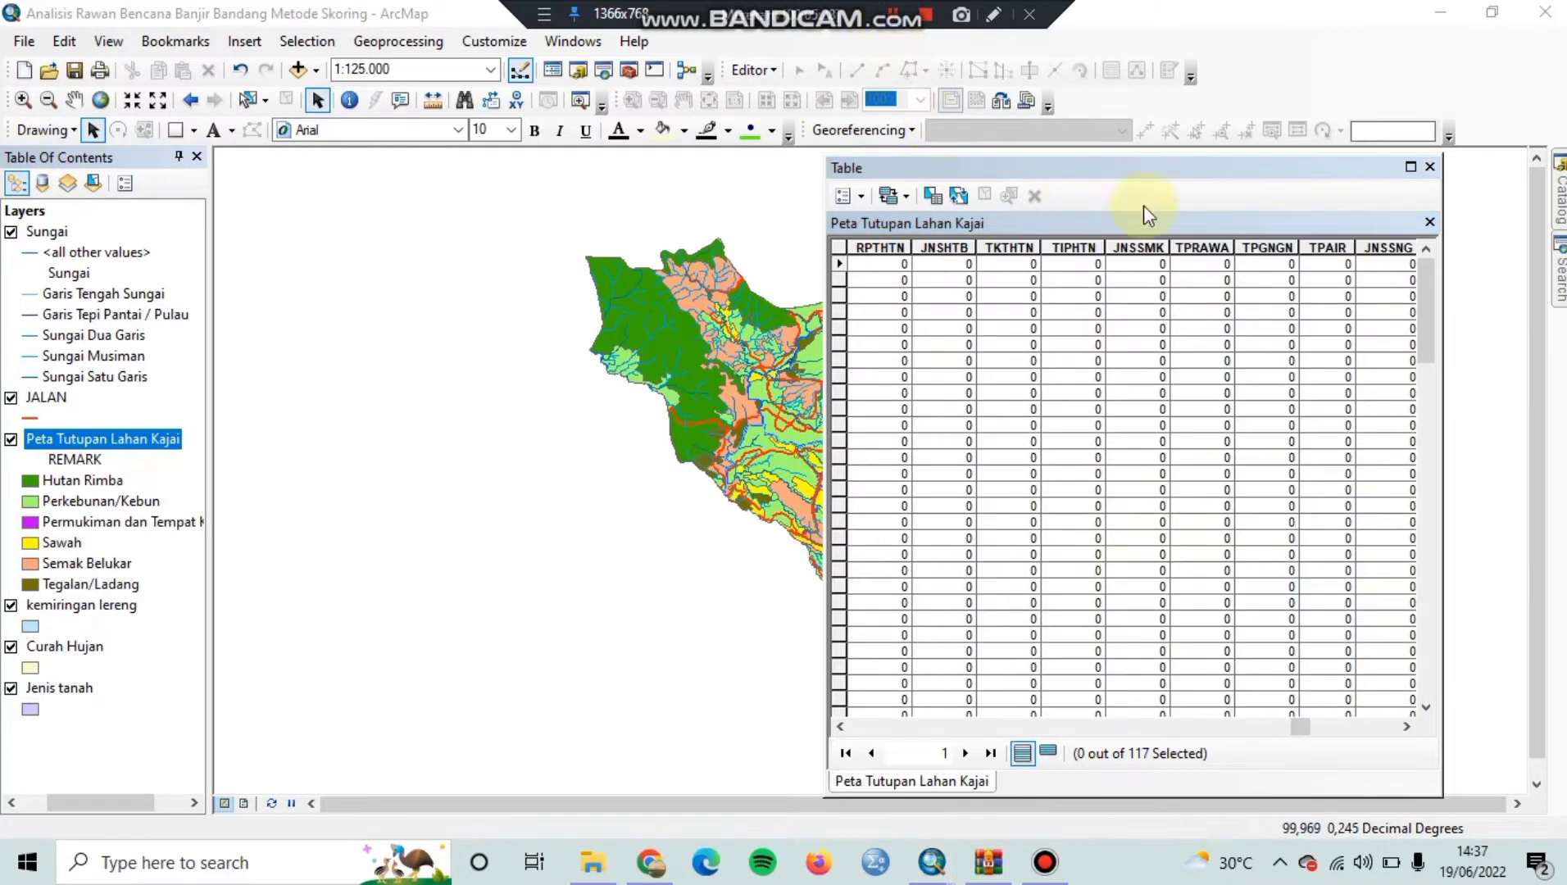
left_click(1411, 169)
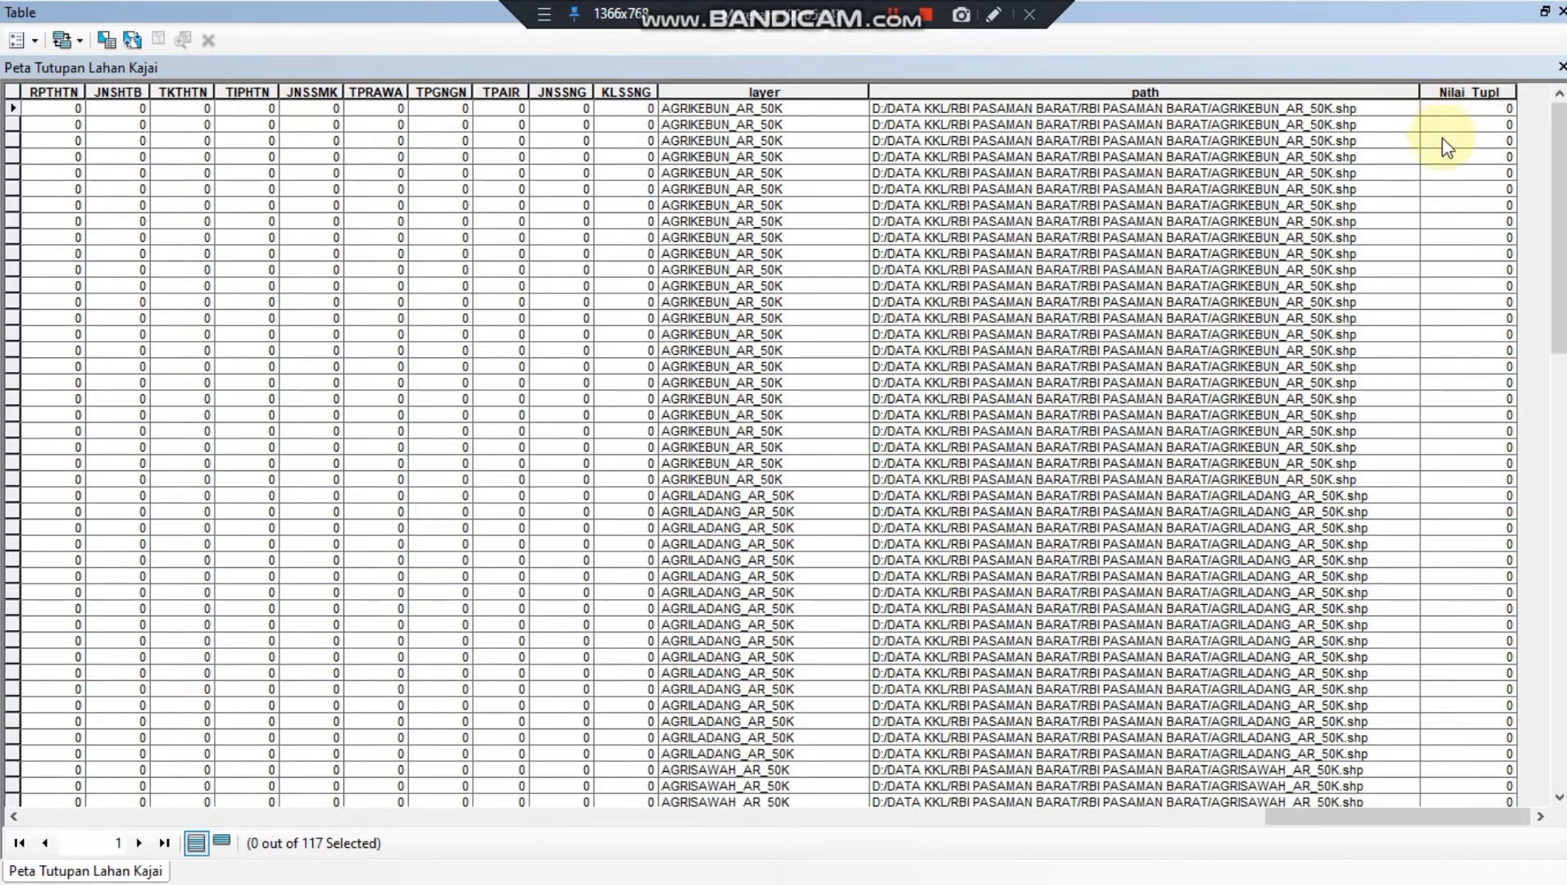
left_click(1543, 13)
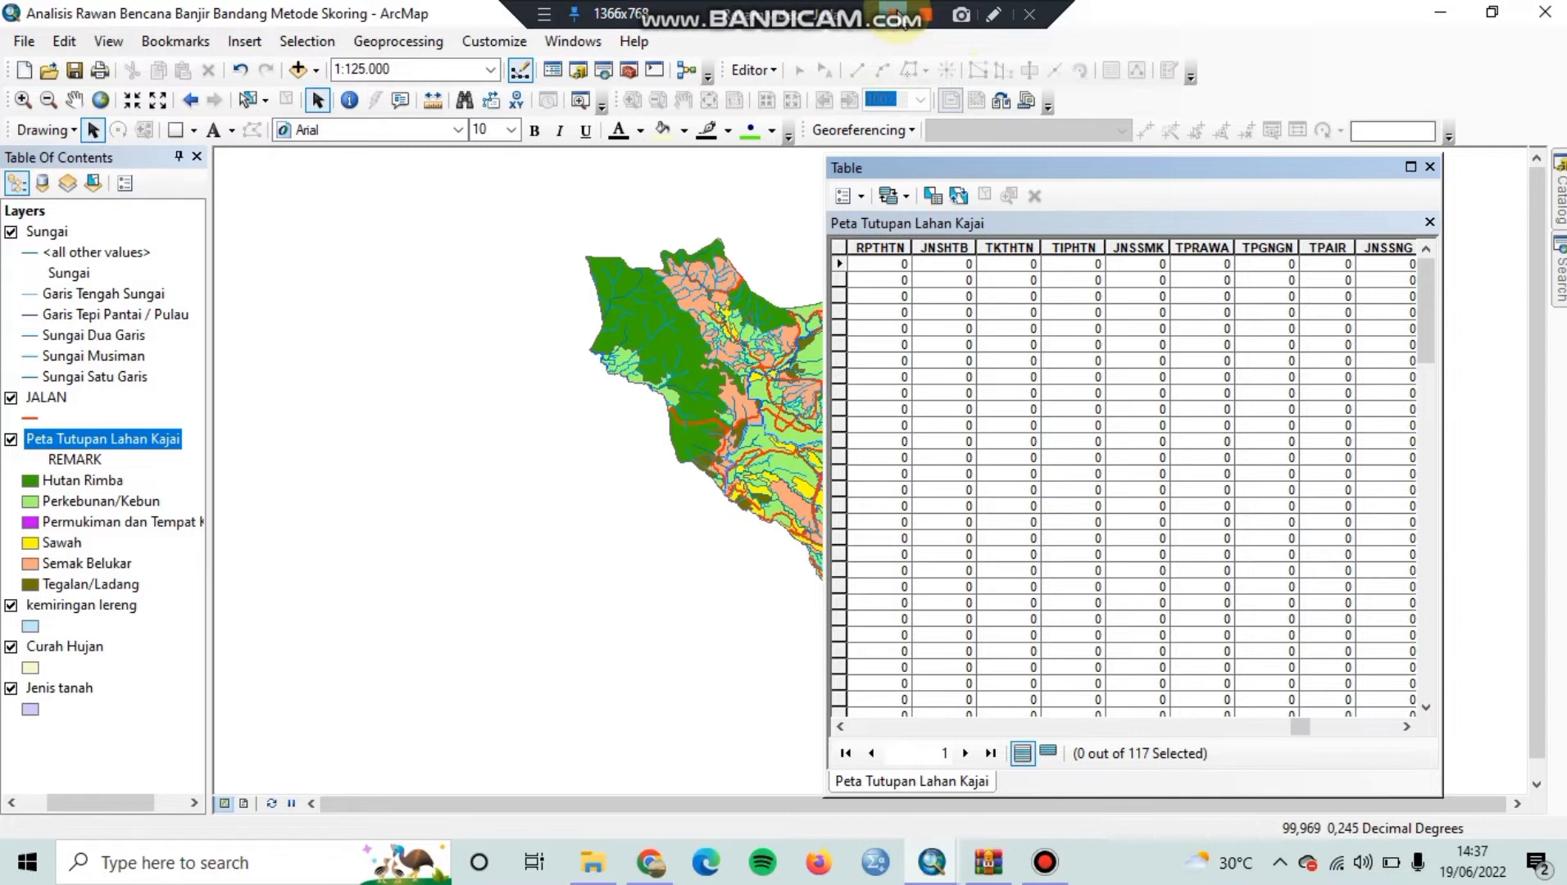
Start an edit session on the Peta Tutupan Lahan Kajai layer, continuing past the spatial reference warnings
right_click(127, 437)
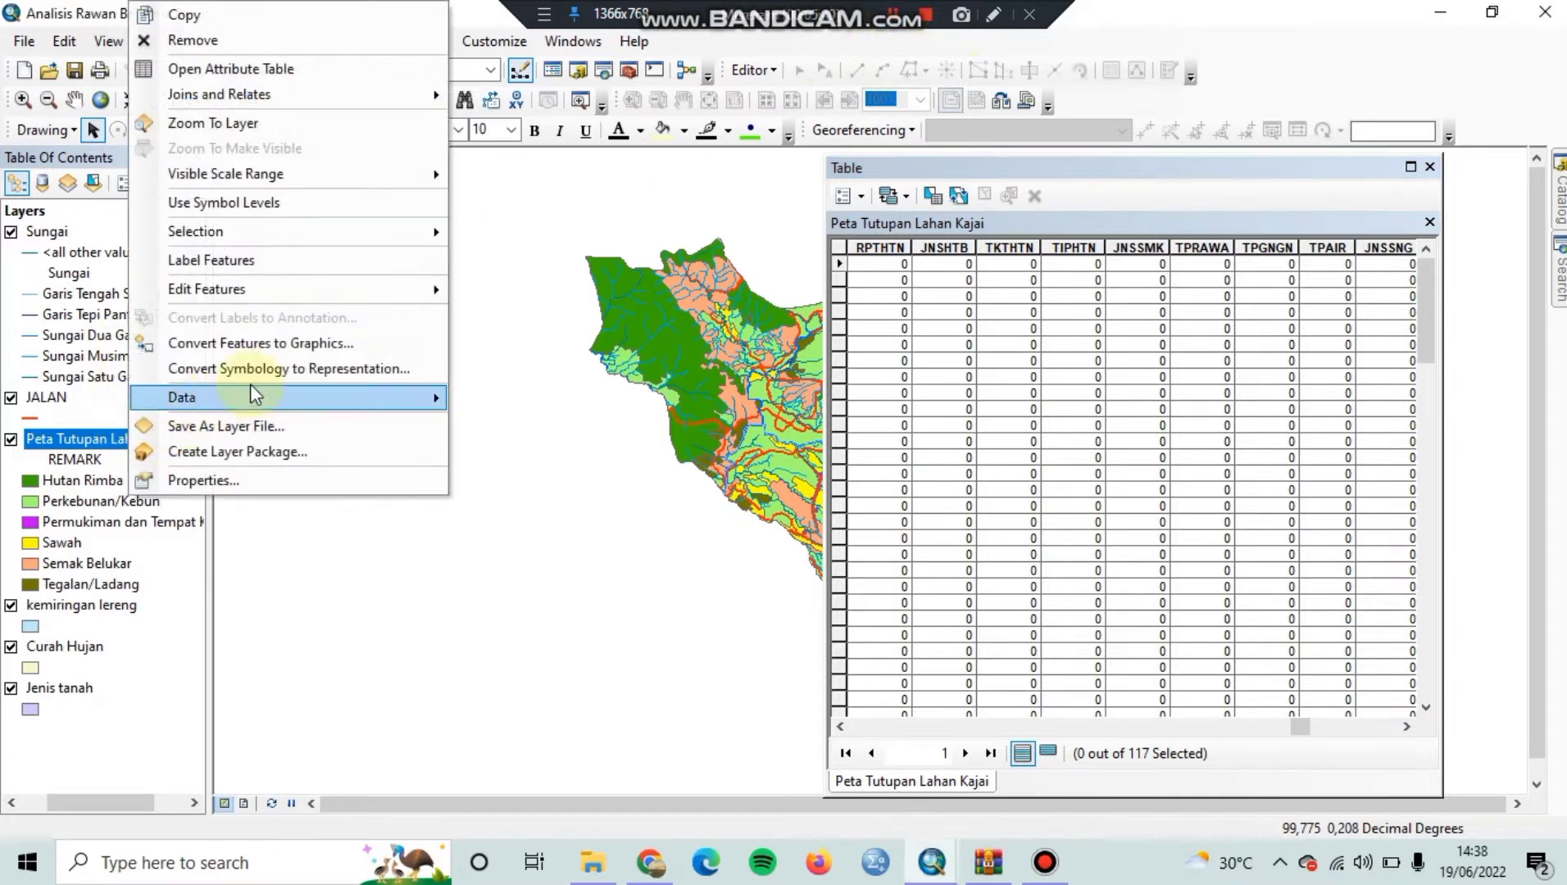
mouse_move(297, 289)
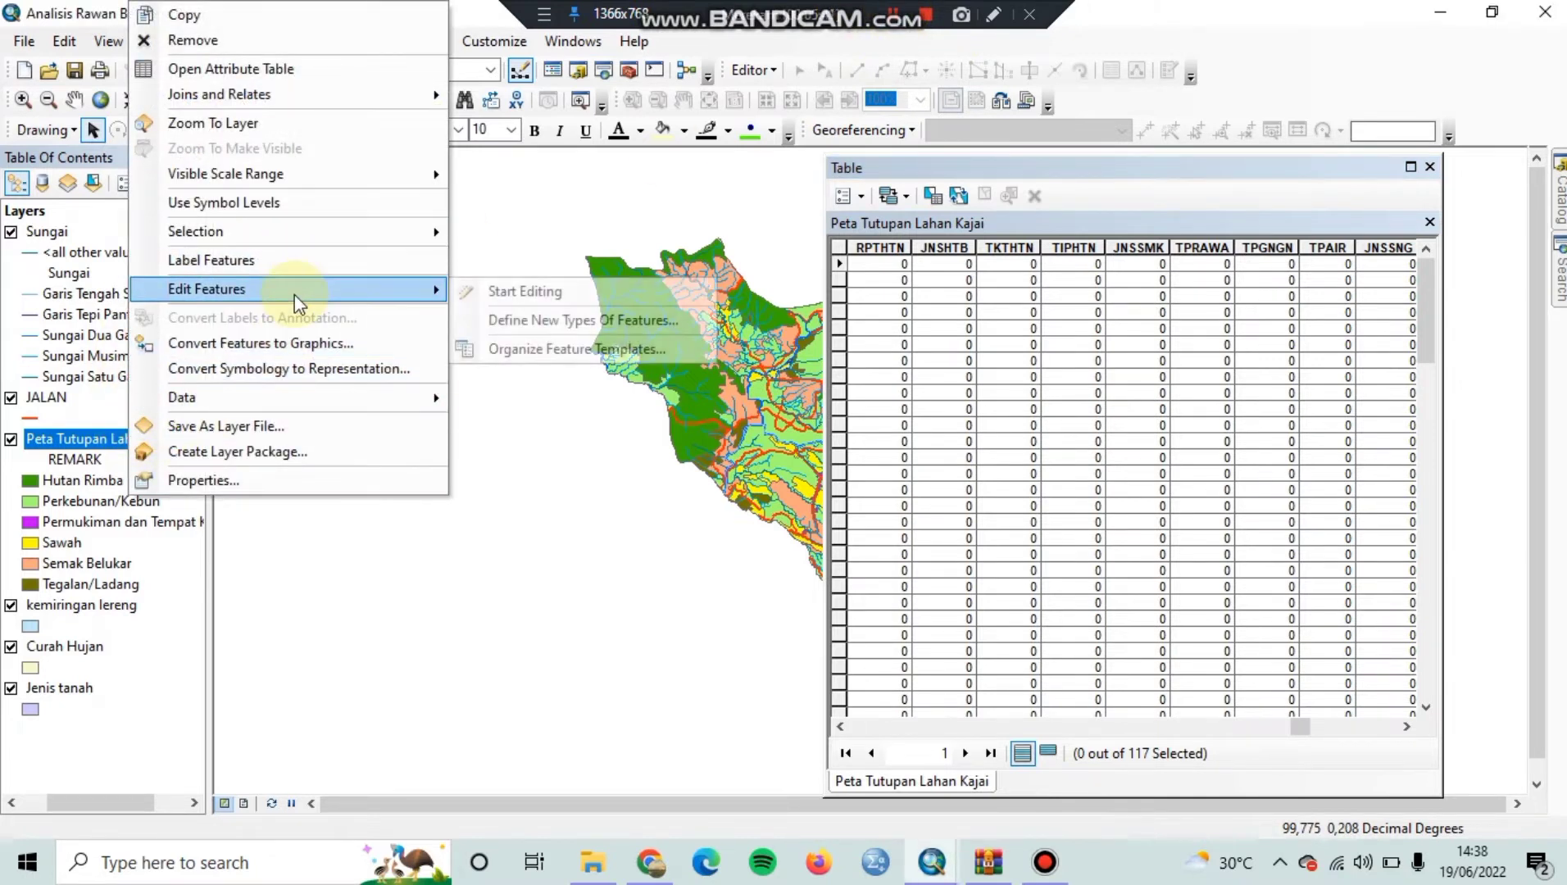
left_click(501, 291)
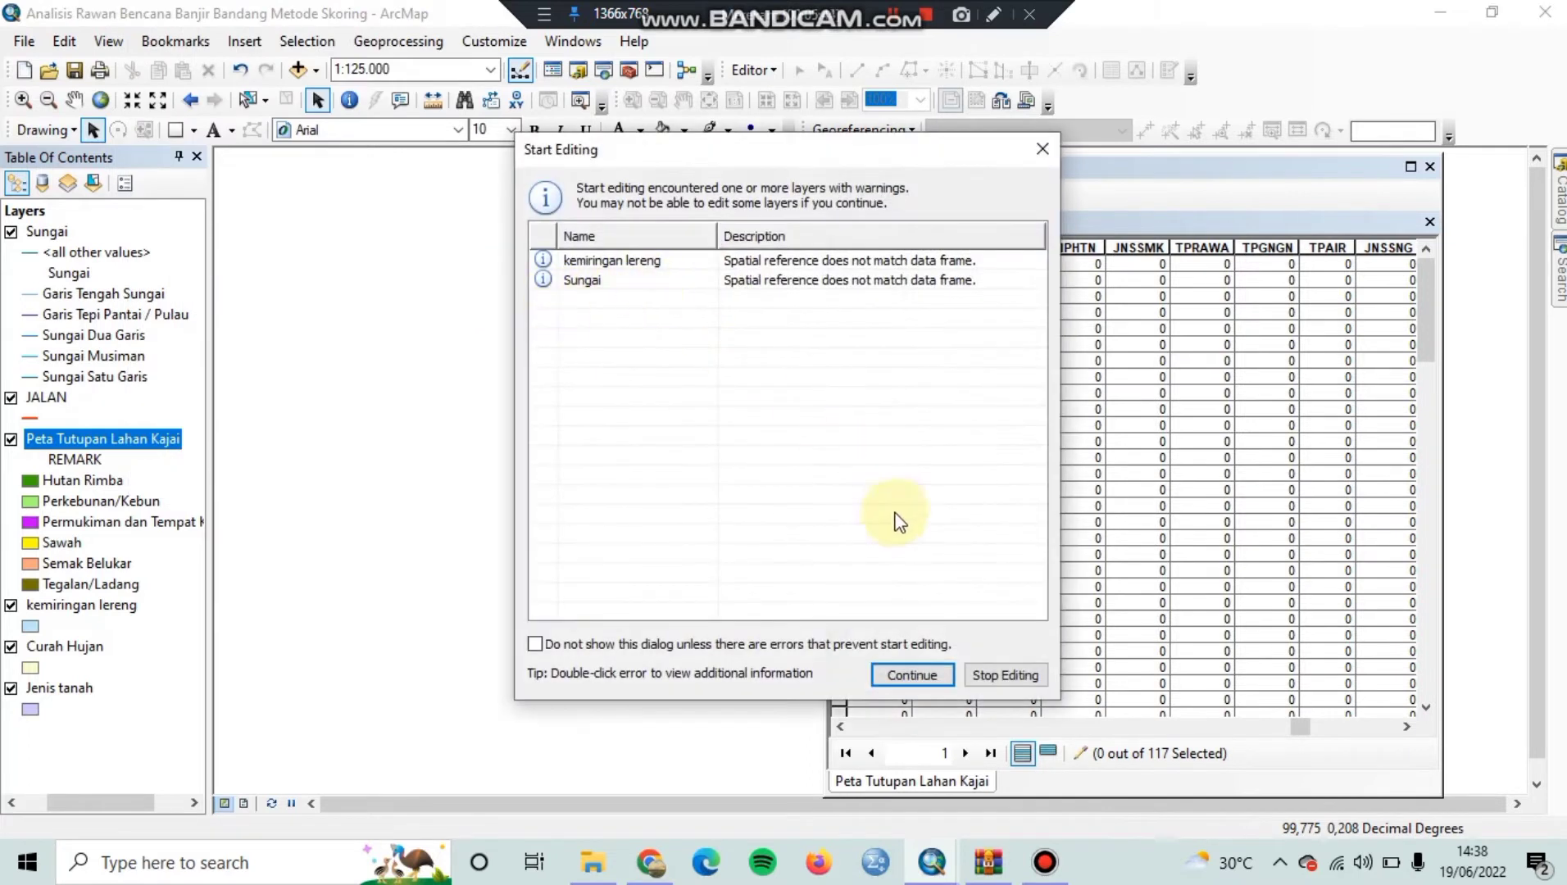
left_click(910, 673)
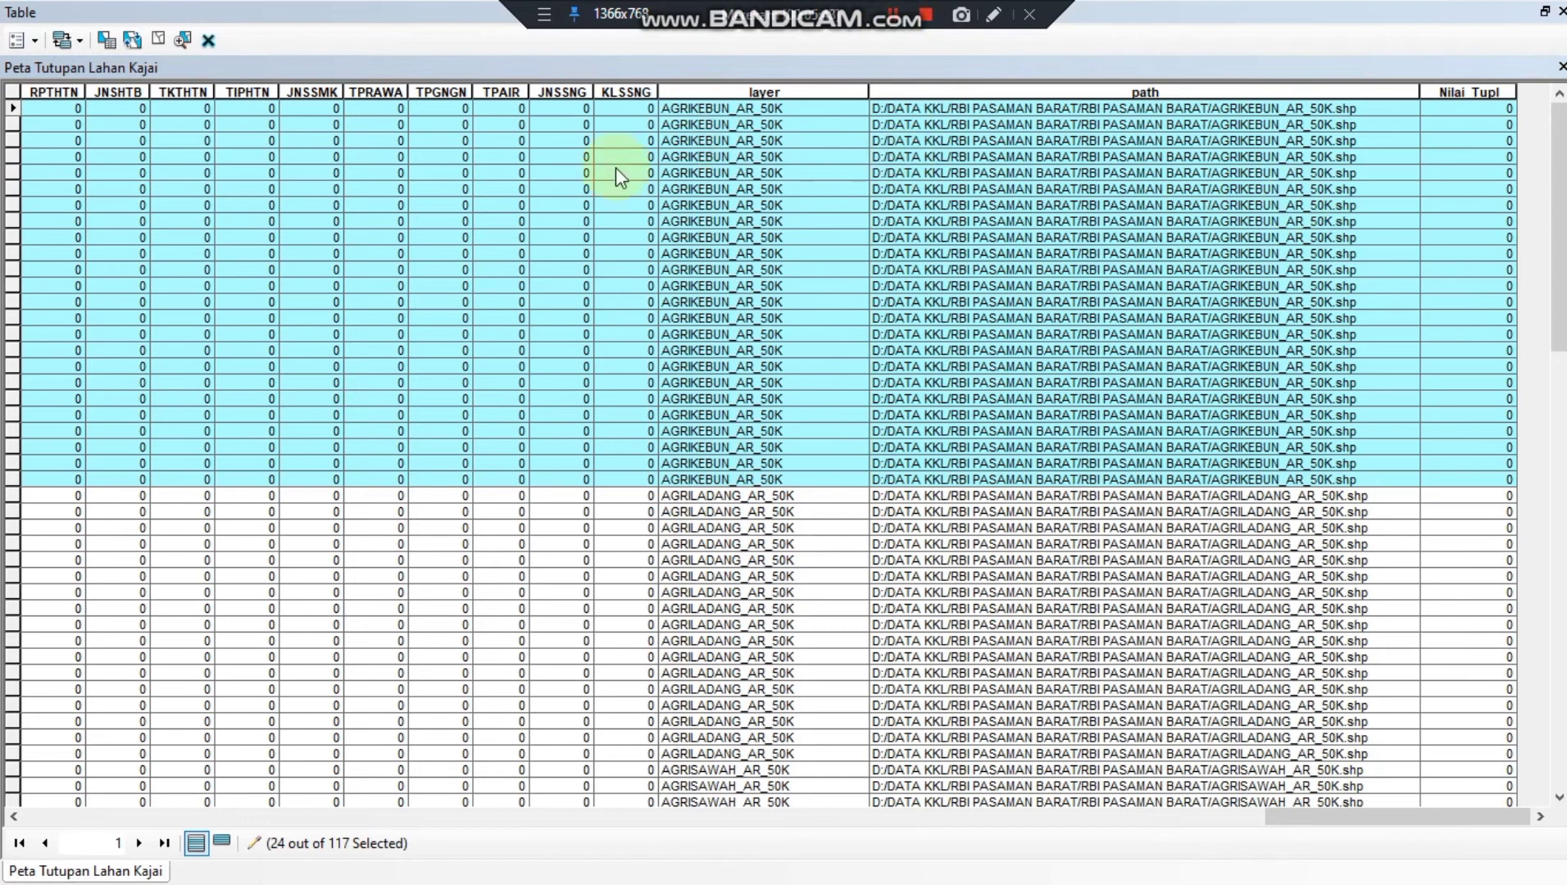
Use the Field Calculator to set Nilai_Tupl to "2" for the selected AGRIKEBUN_AR_50K records
left_click_drag(1302, 822, 1392, 829)
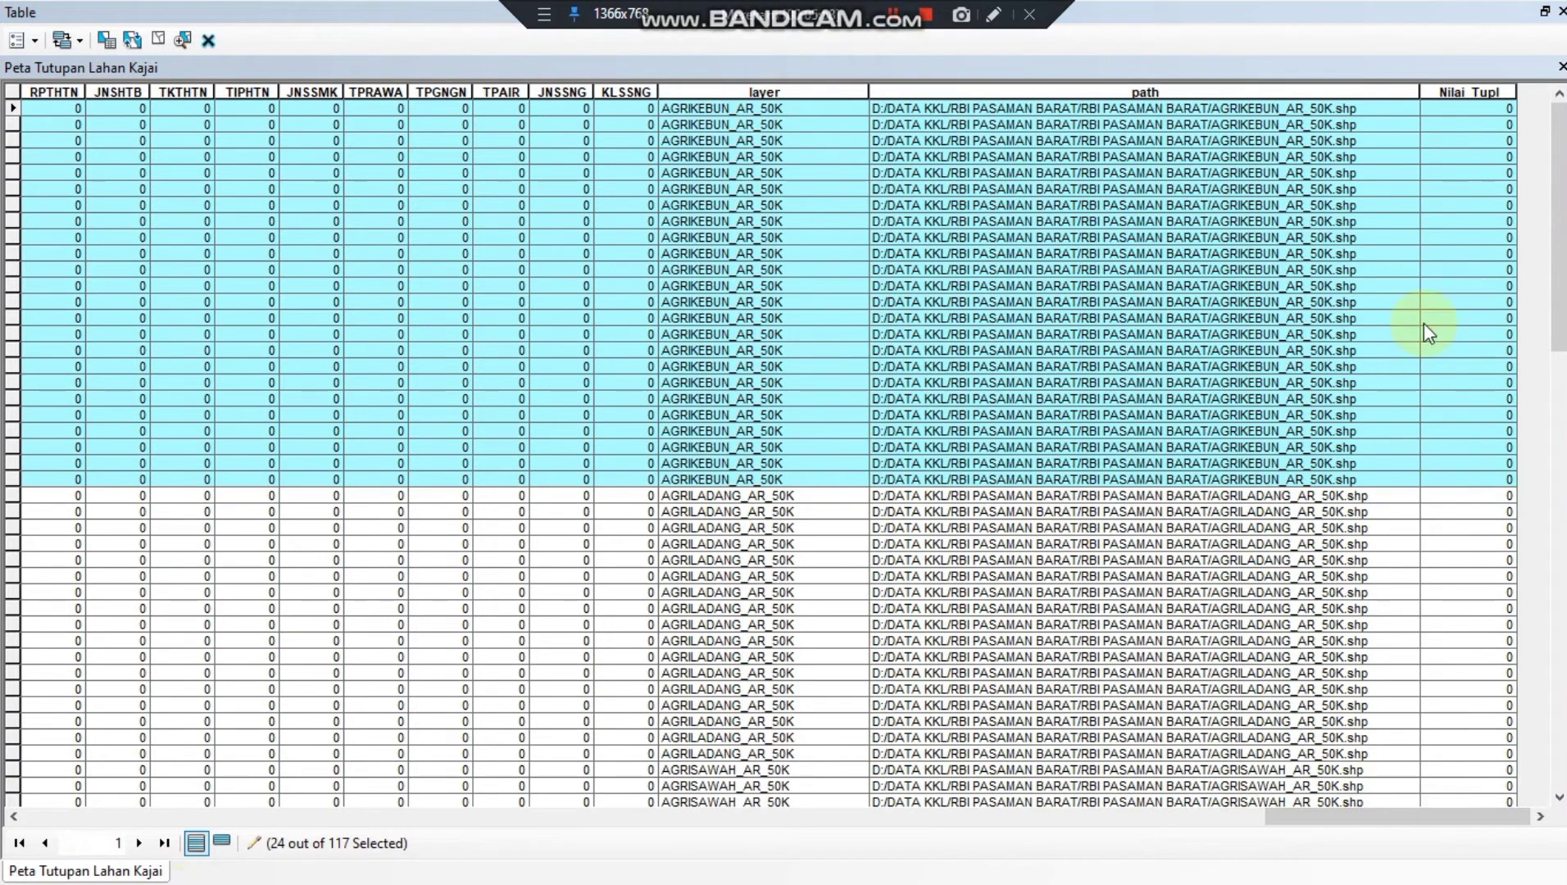
right_click(1488, 96)
left_click(1432, 238)
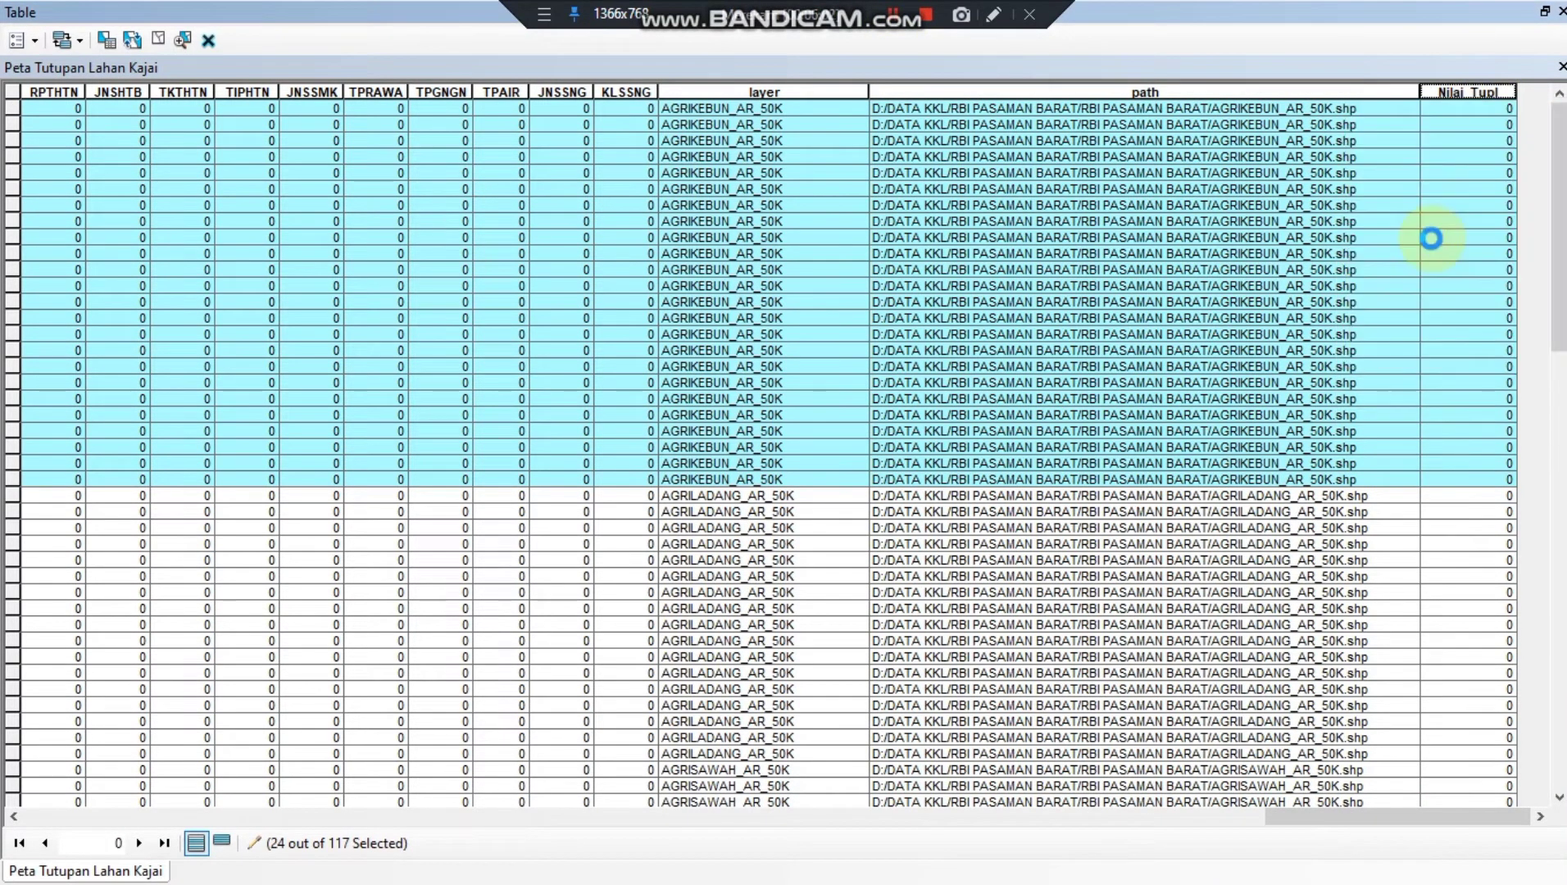
left_click(676, 489)
type("*")
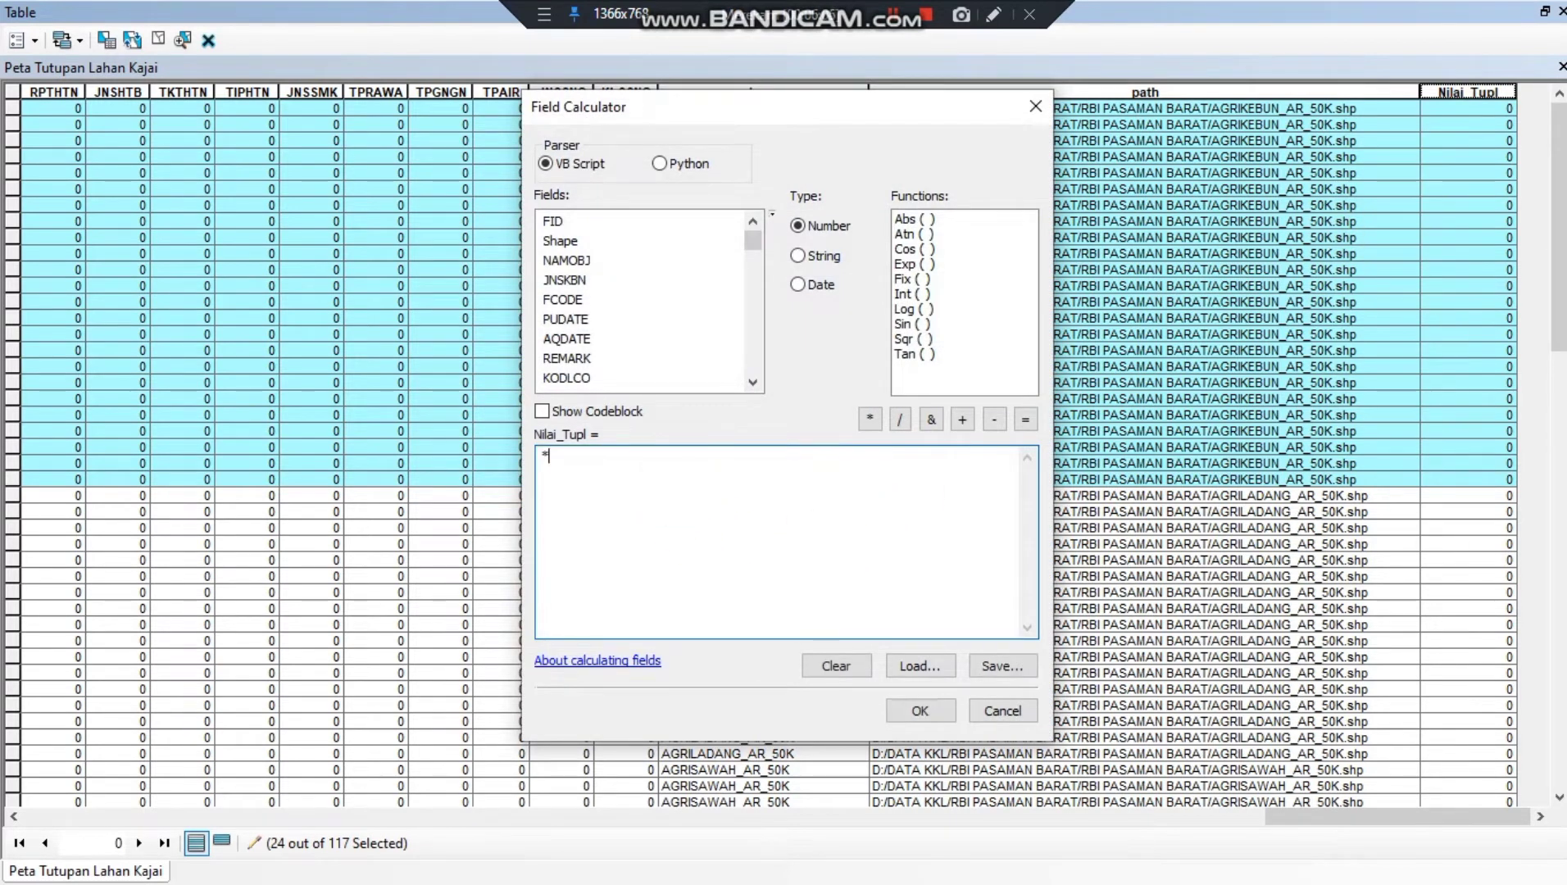
type("2*")
left_click(926, 707)
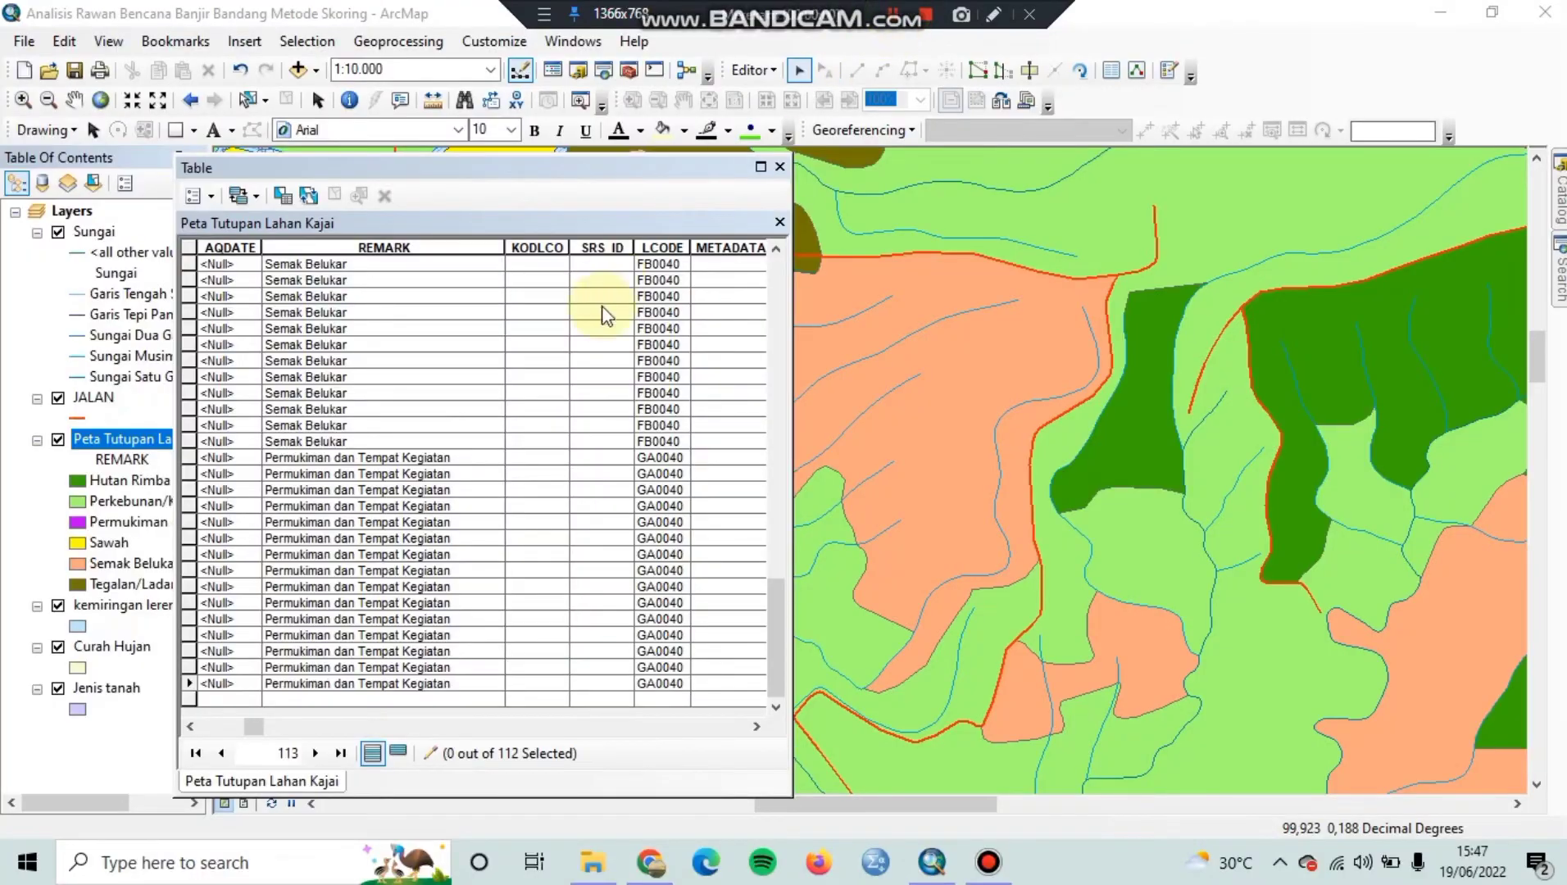
Check the Nilai_Tupl values against the REMARK land cover classes throughout the Peta Tutupan Lahan Kajai table
left_click_drag(259, 728, 752, 687)
scroll(379, 356, "up", 10)
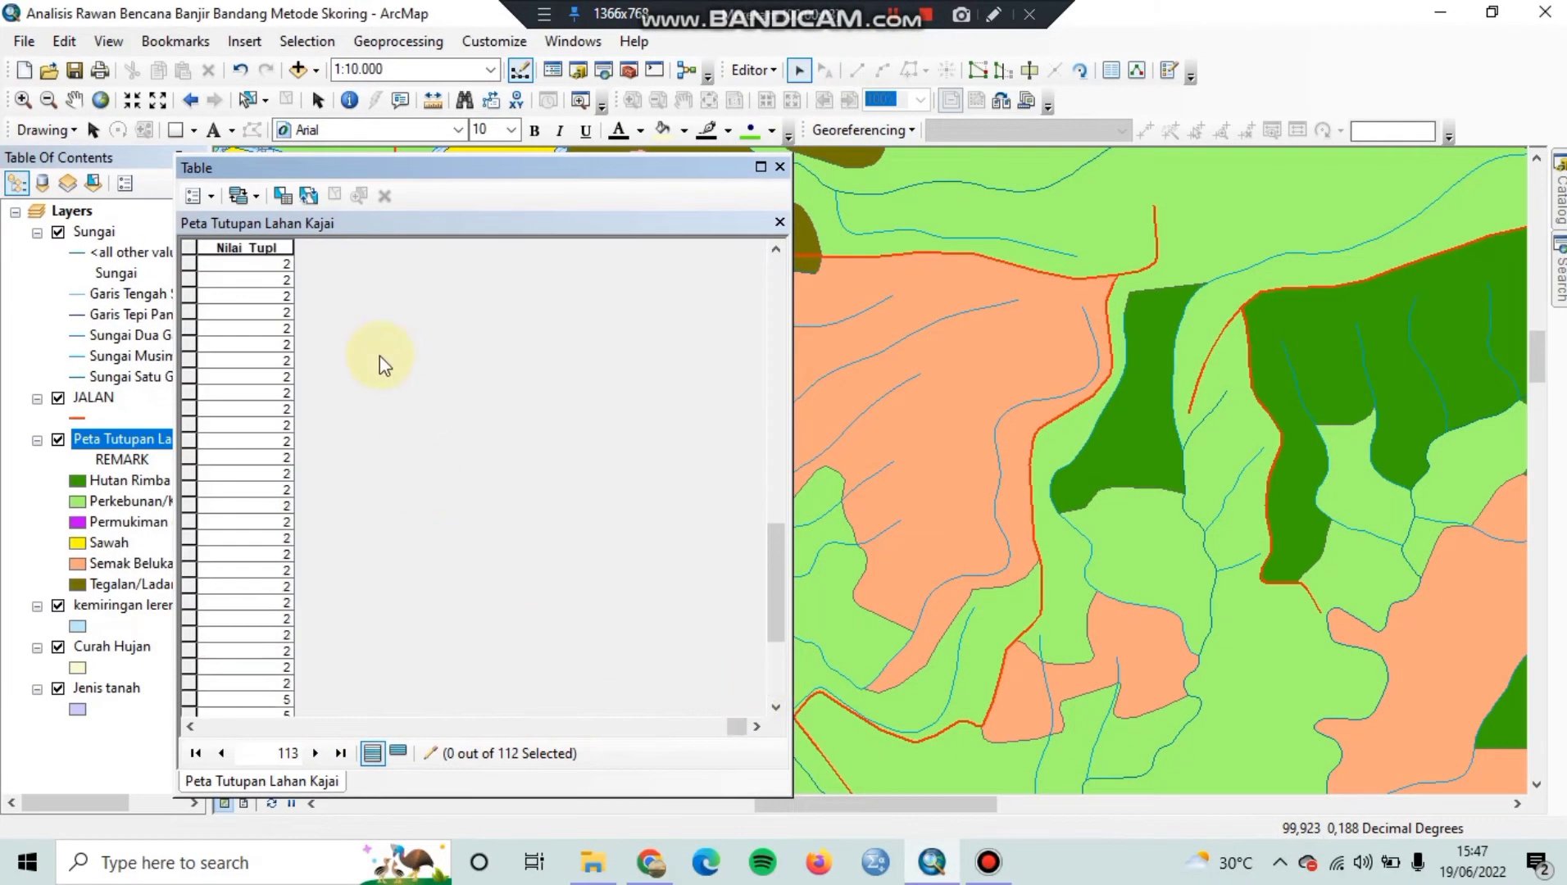
scroll(359, 348, "up", 15)
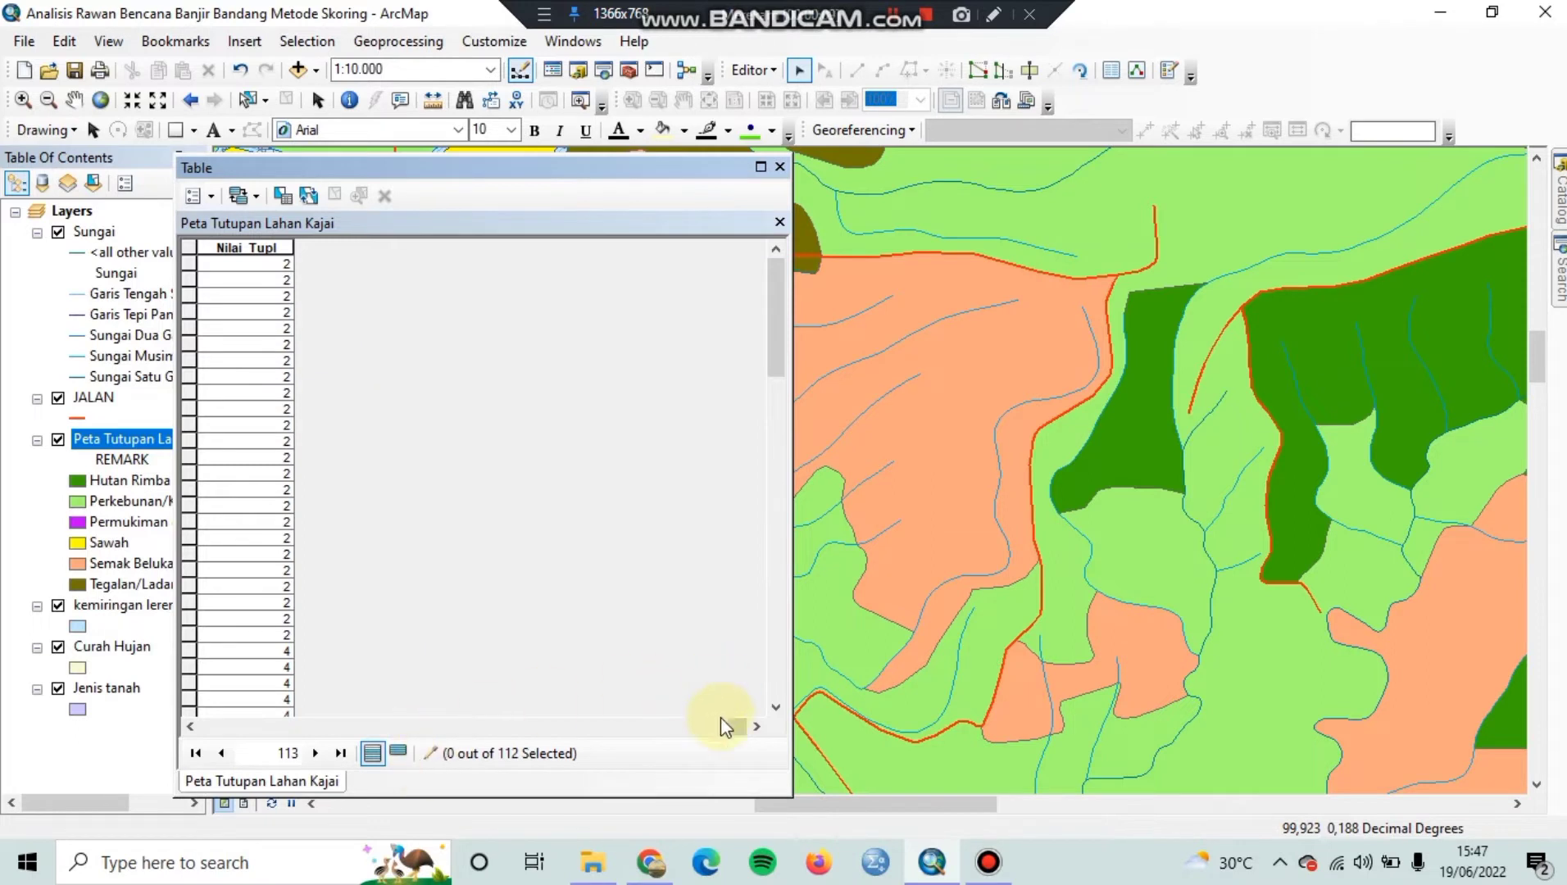
left_click_drag(732, 726, 240, 696)
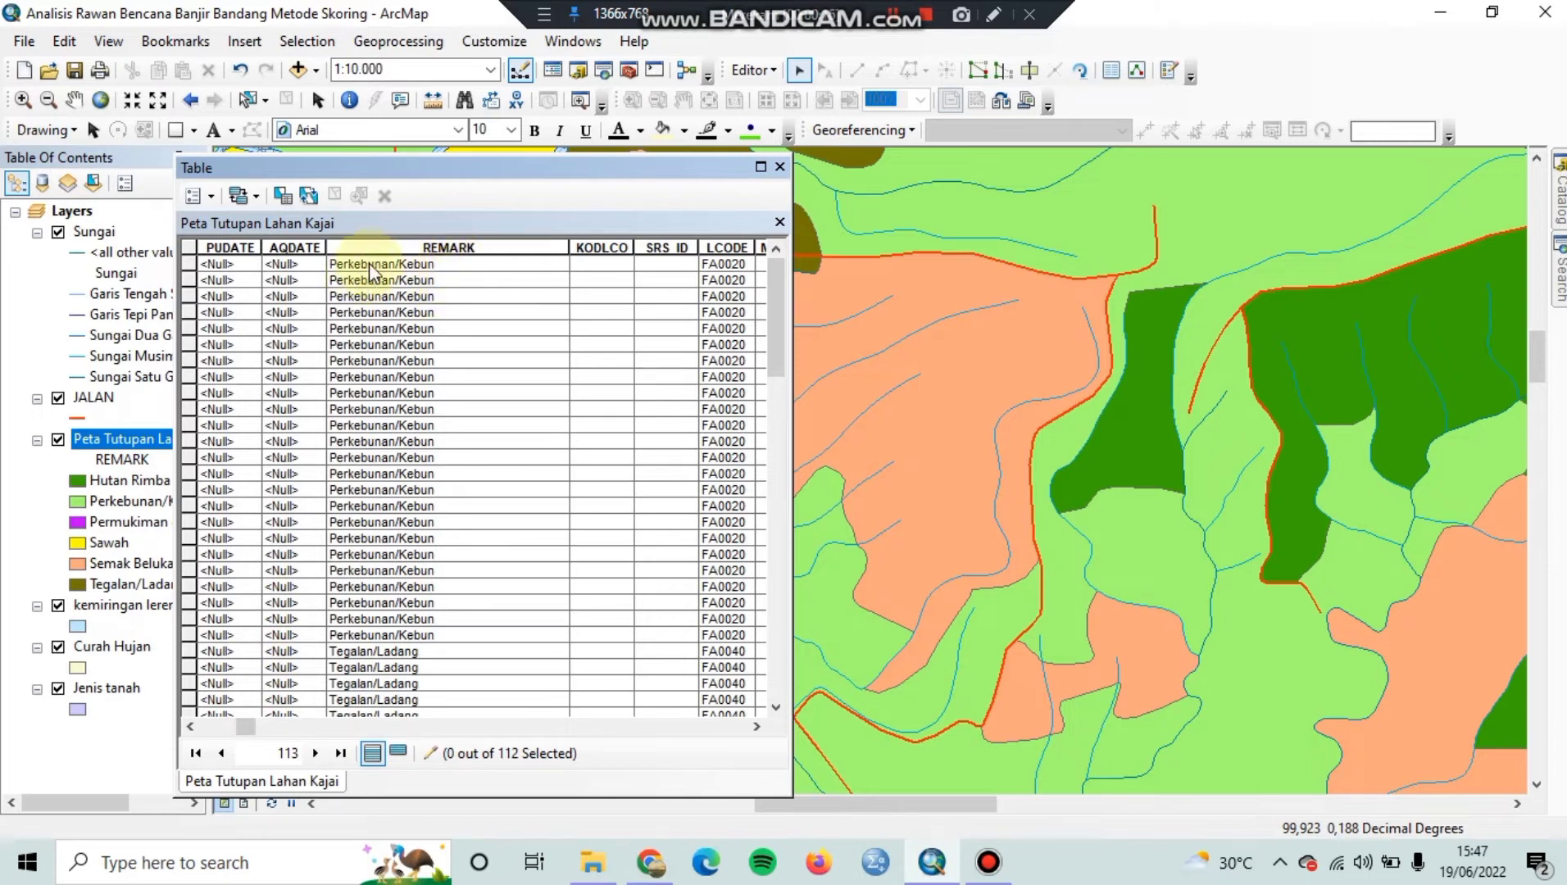
scroll(385, 269, "down", 15)
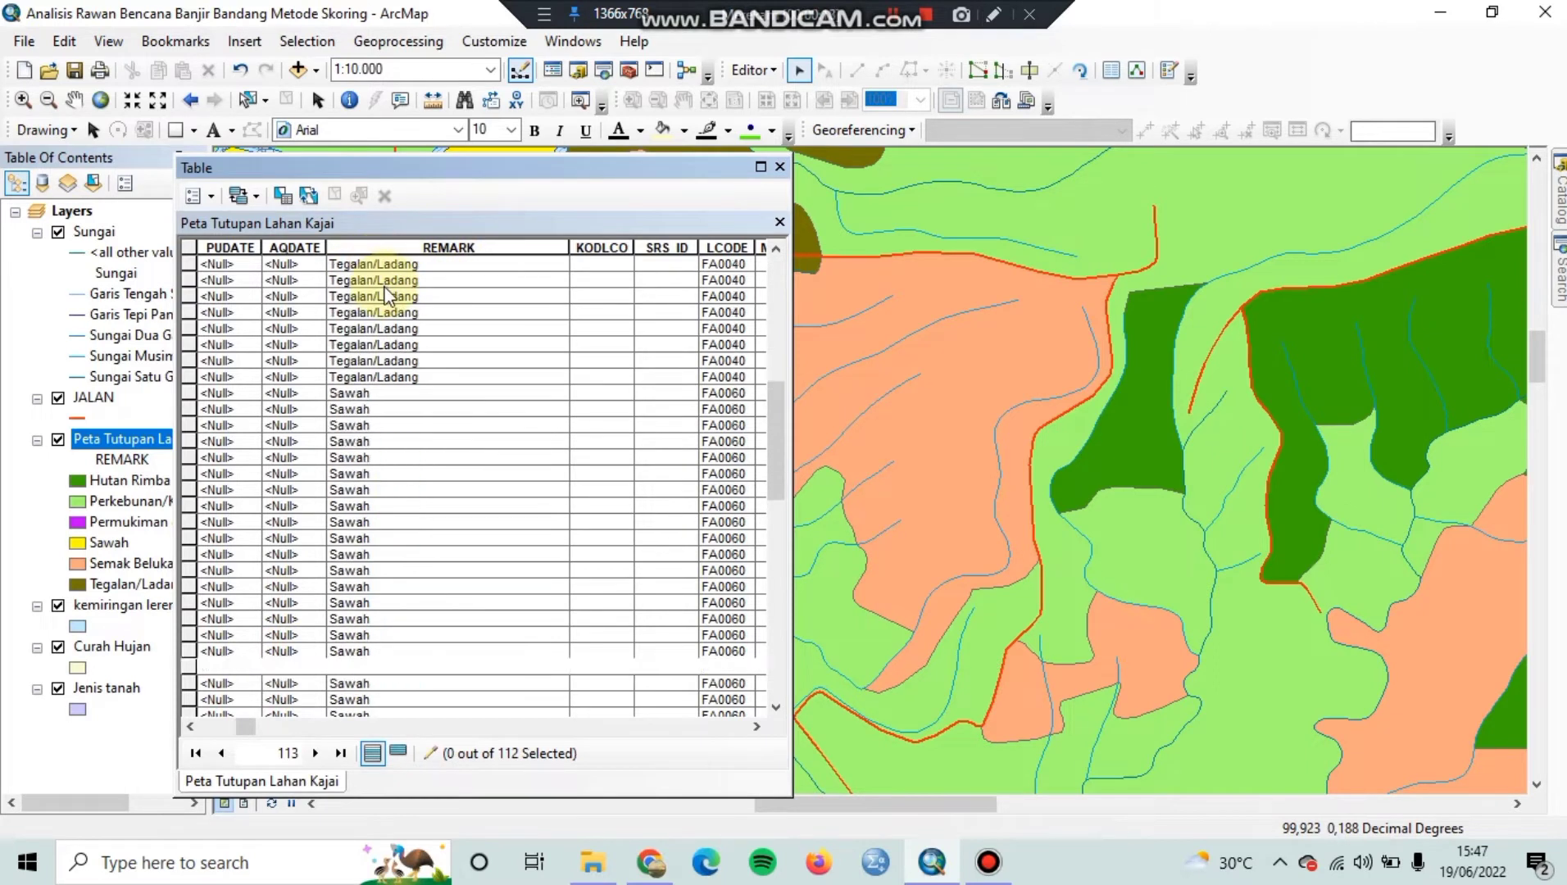
scroll(389, 297, "down", 5)
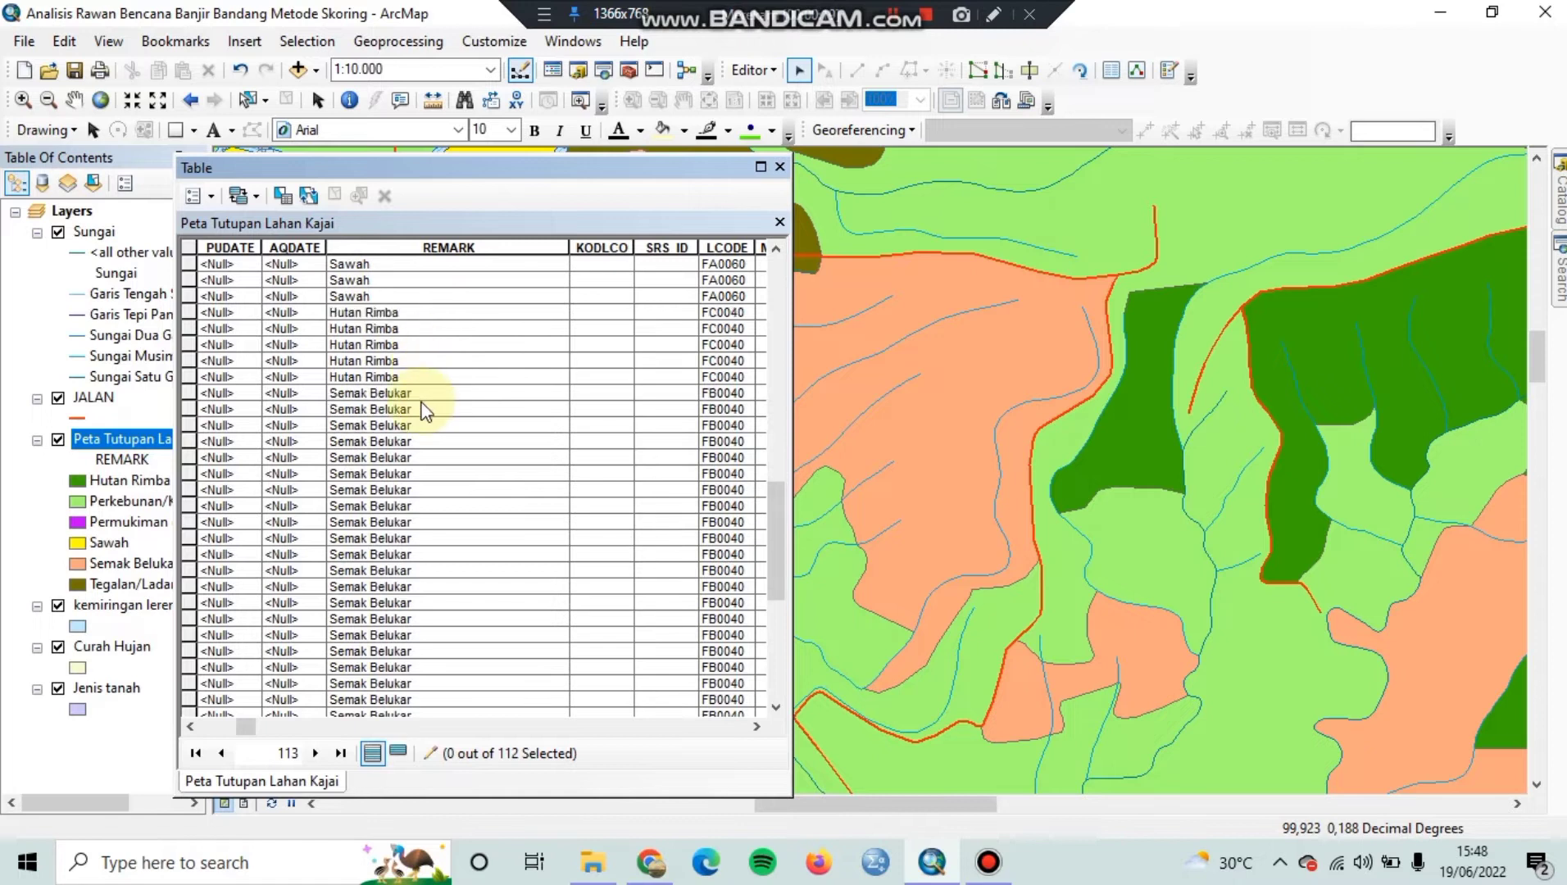
scroll(424, 410, "down", 10)
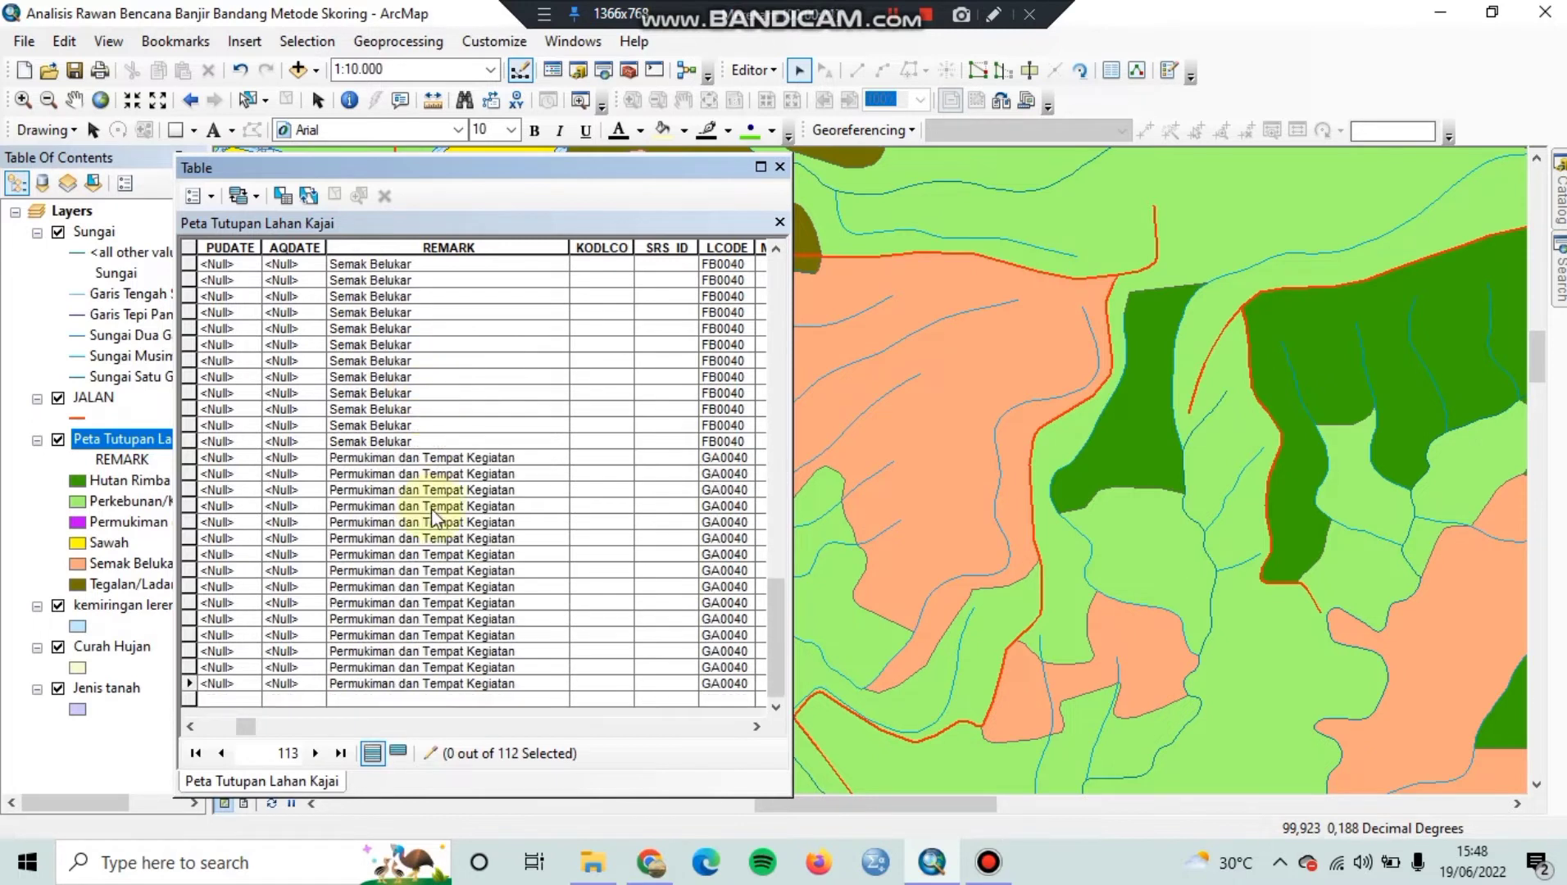
left_click_drag(250, 729, 737, 713)
scroll(238, 563, "up", 1)
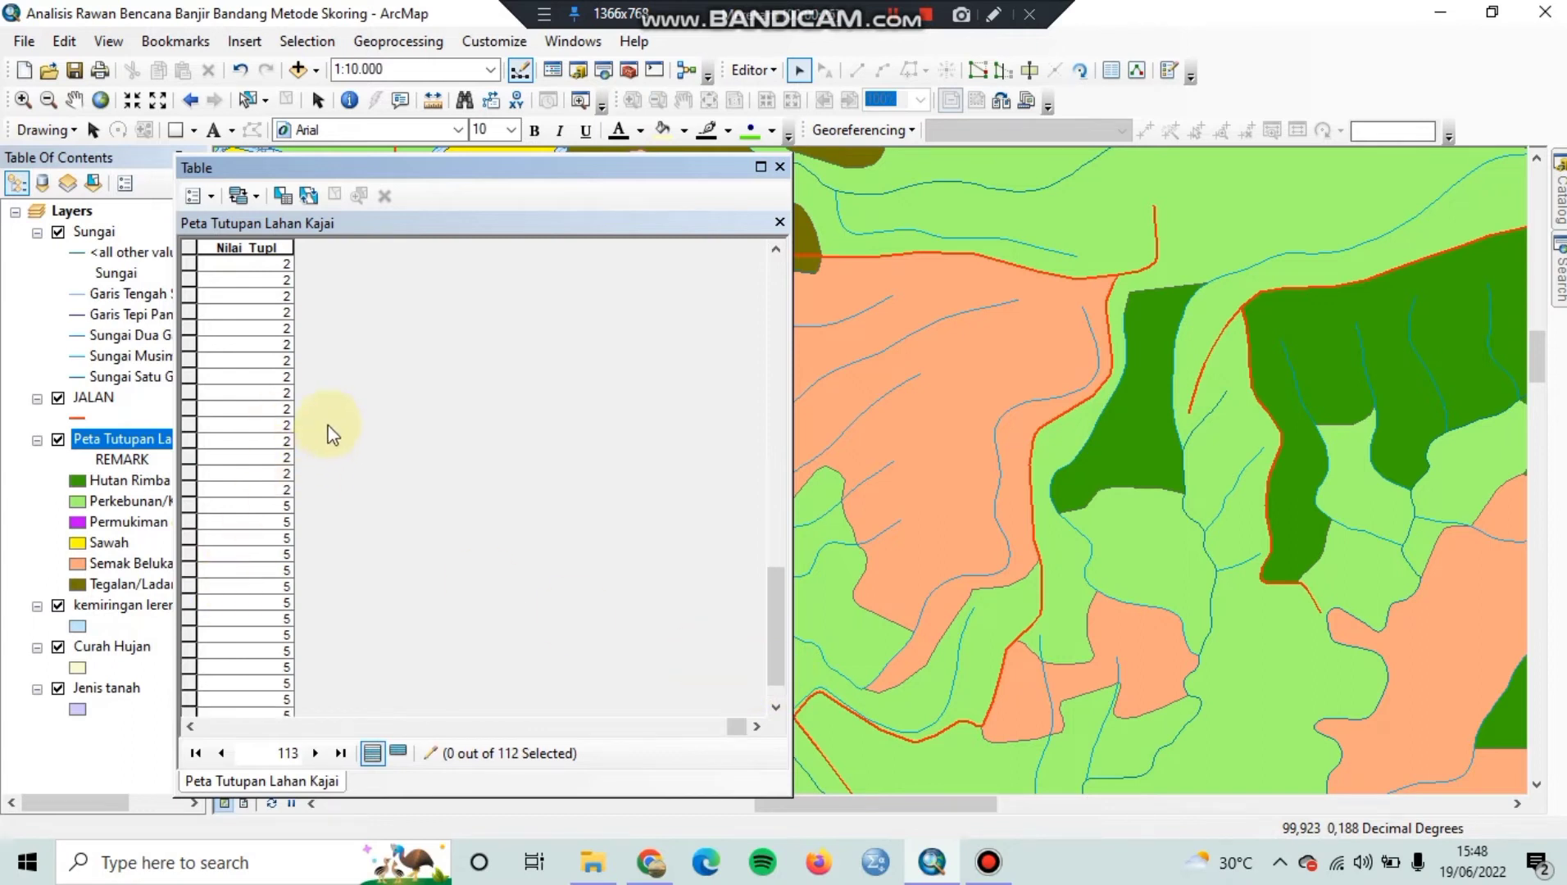
scroll(328, 434, "up", 20)
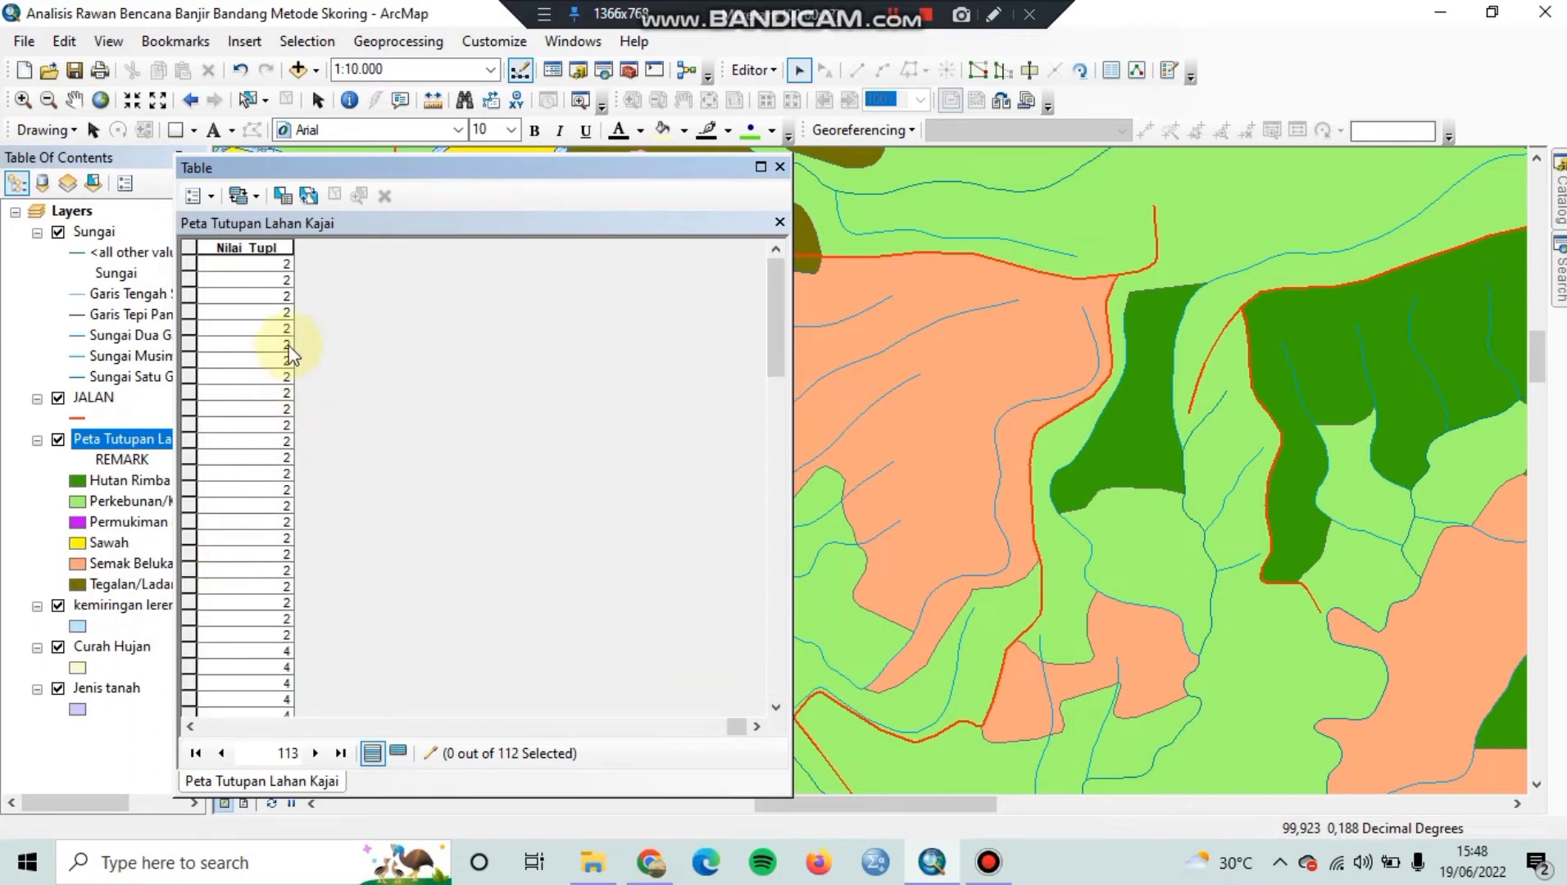
left_click(893, 15)
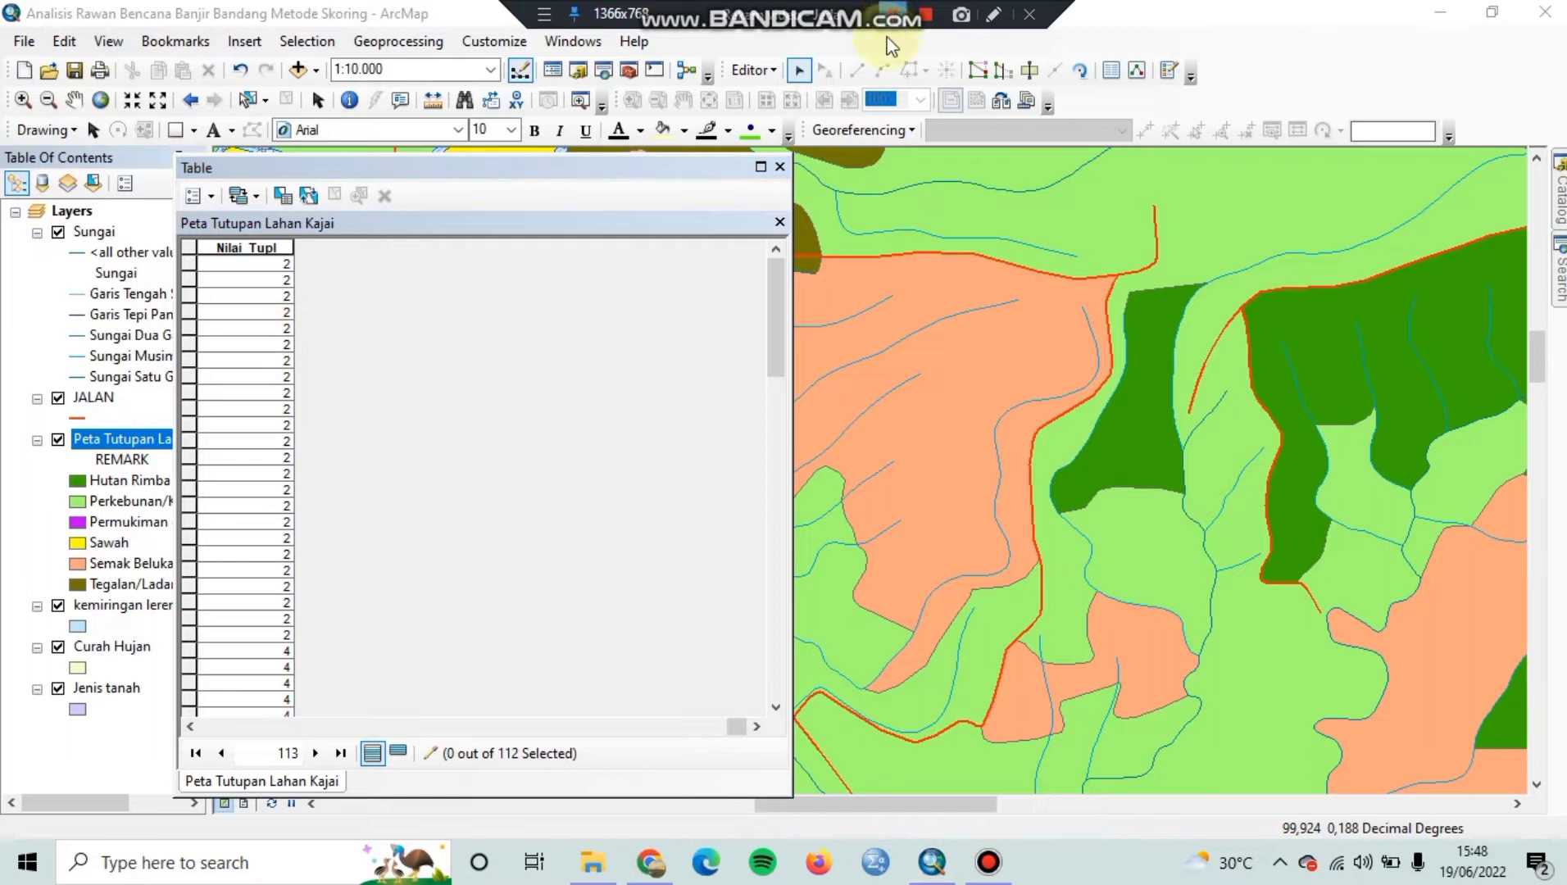
Save the land cover edits, stop the edit session and close the attribute table
left_click(770, 72)
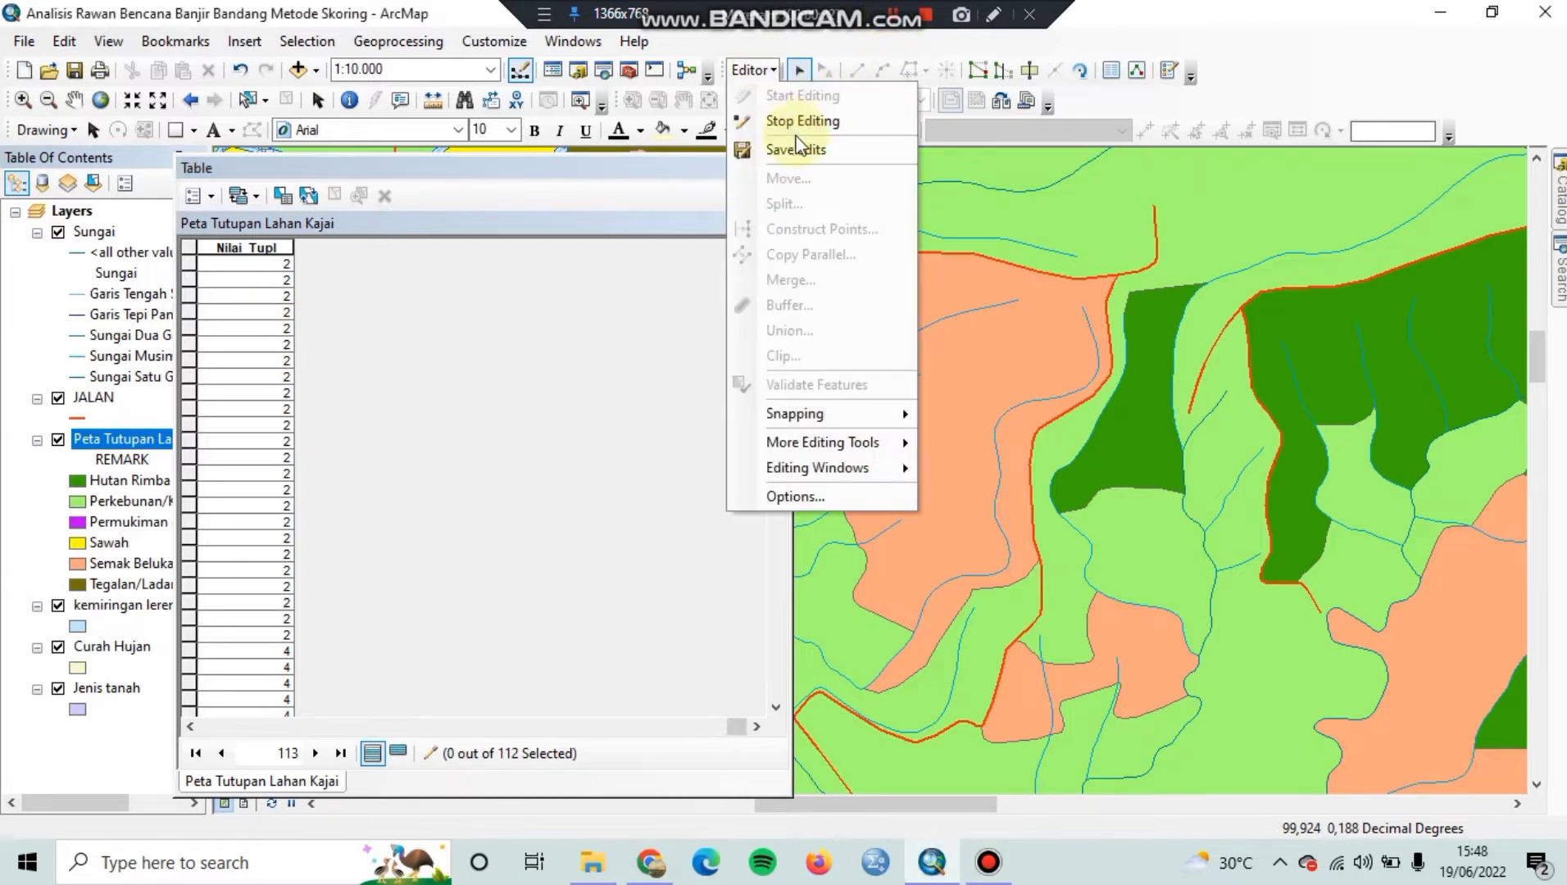
left_click(761, 147)
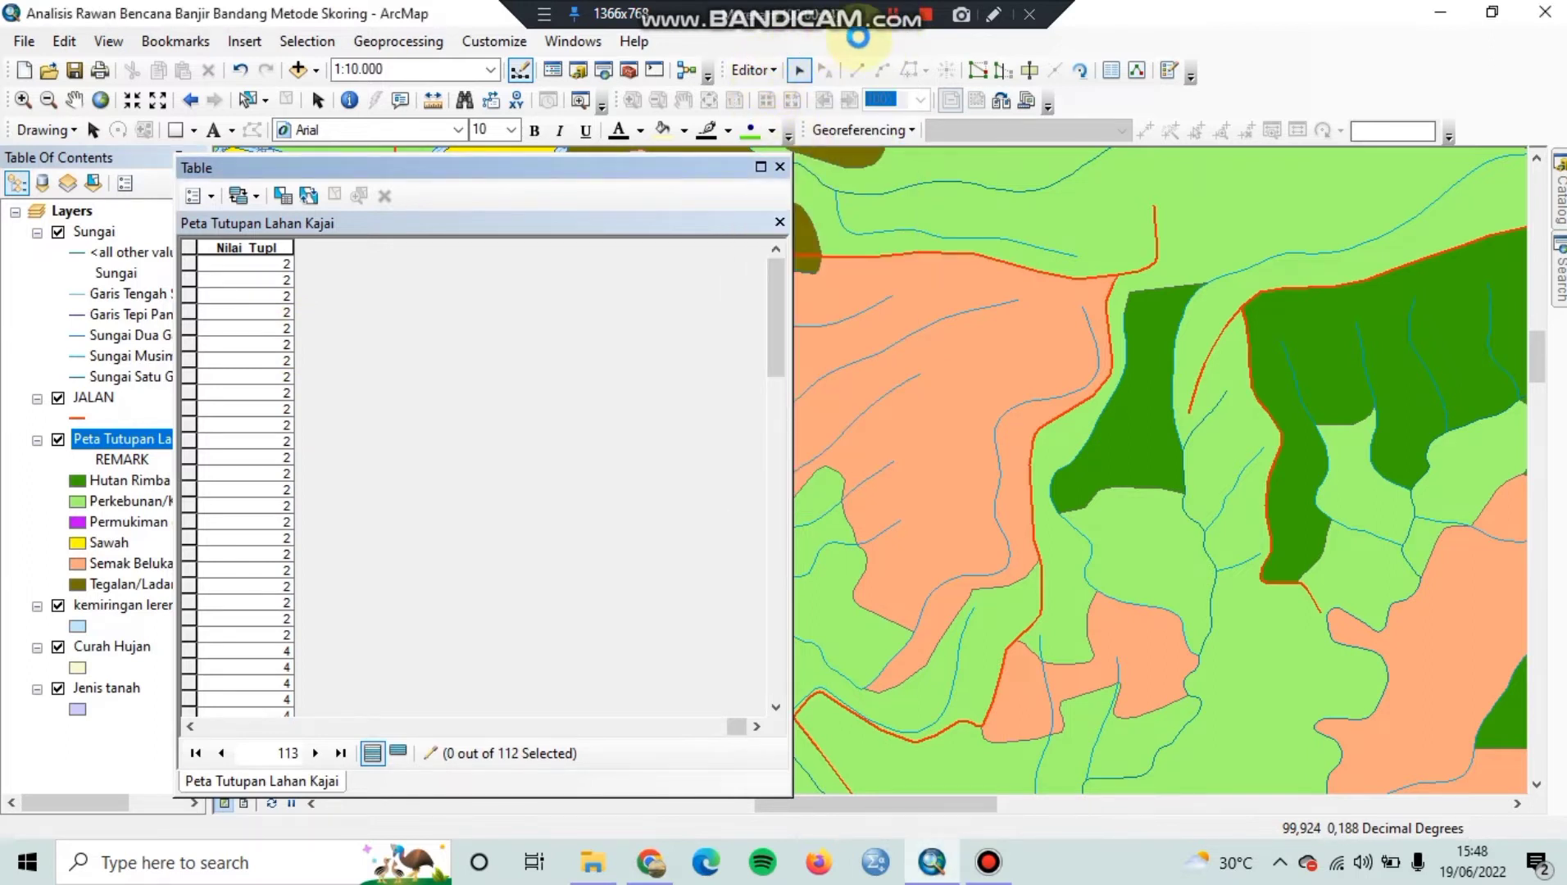
left_click(828, 121)
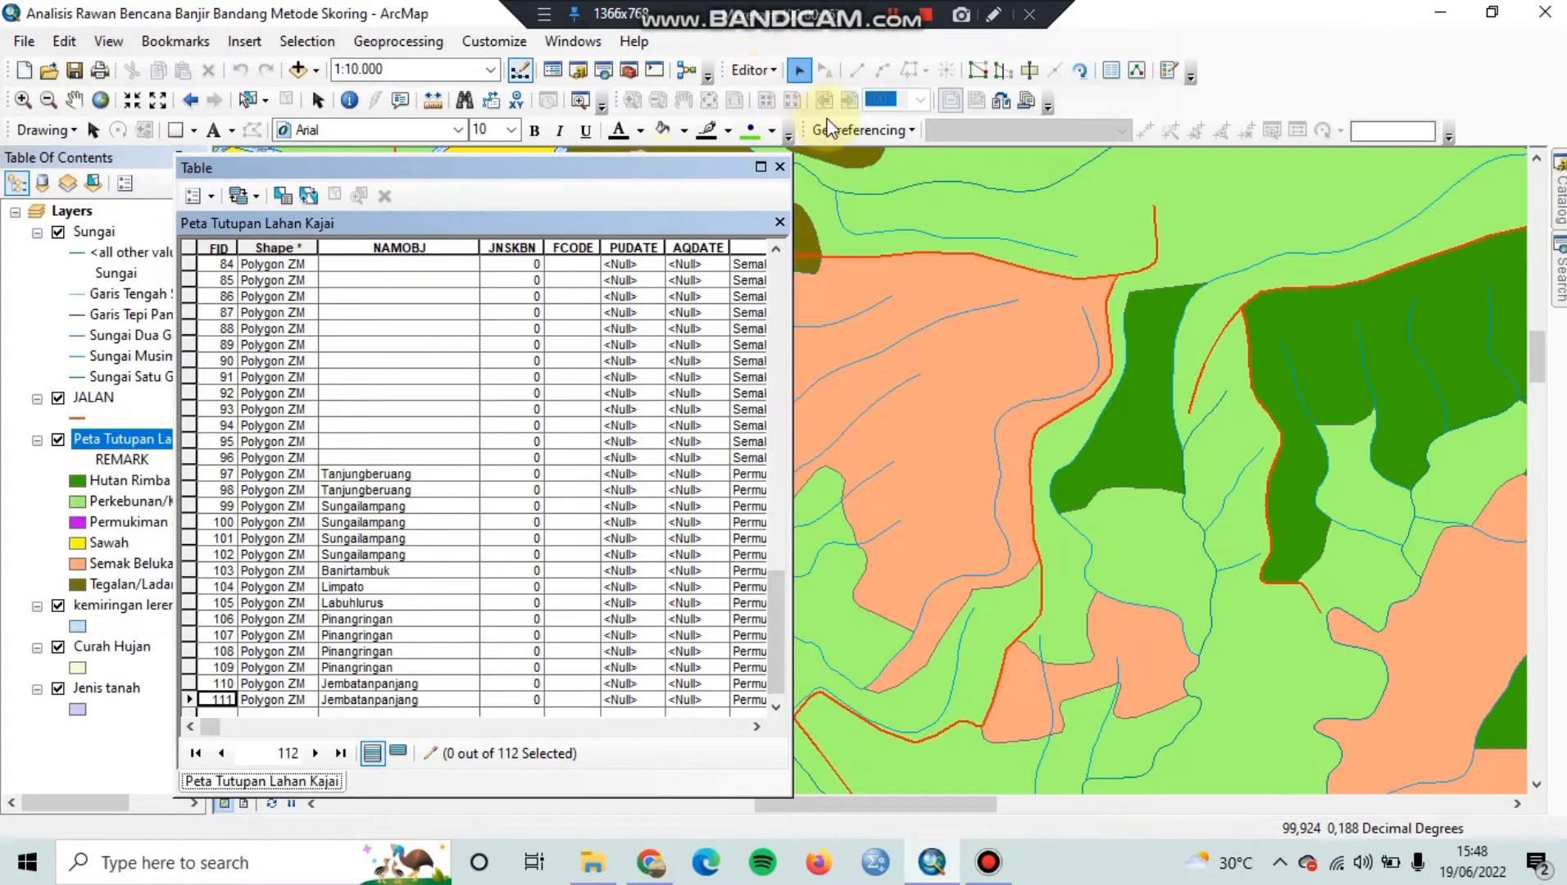
left_click(771, 72)
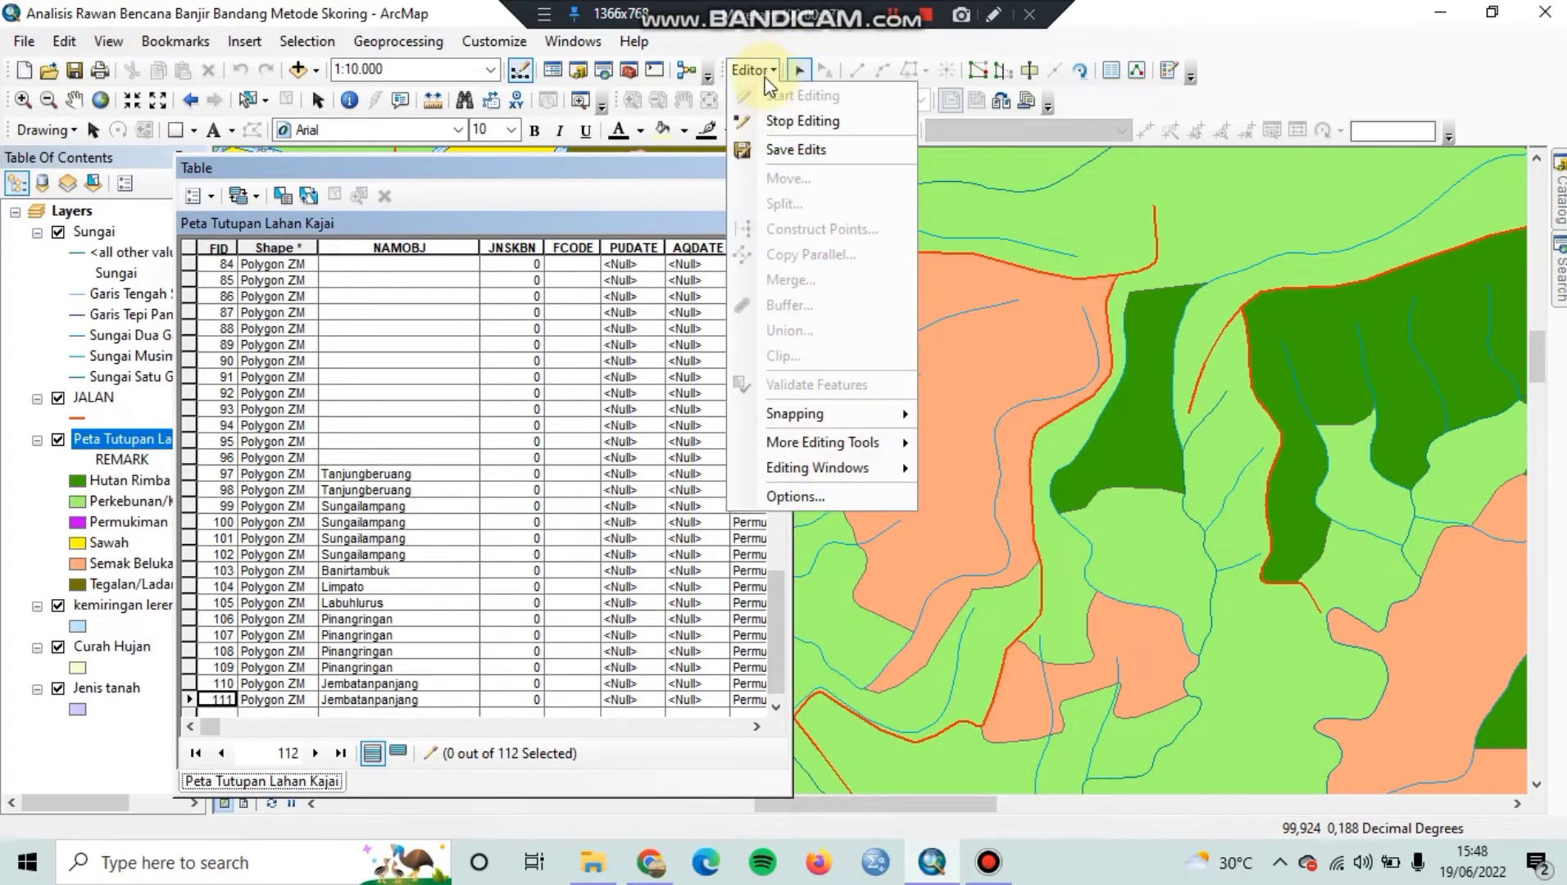
left_click(782, 119)
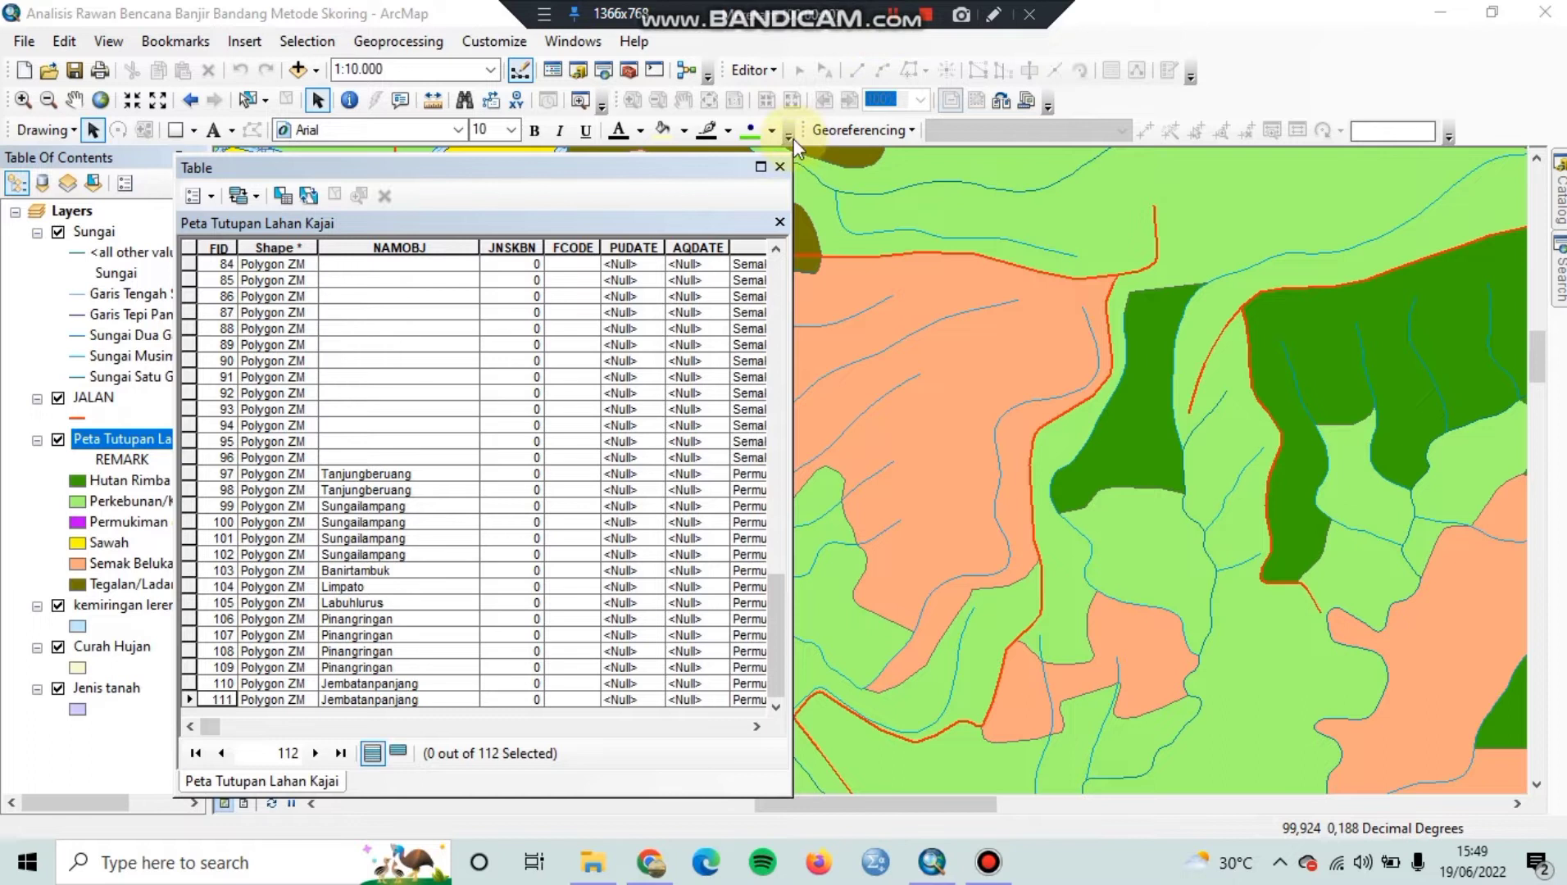
left_click(780, 166)
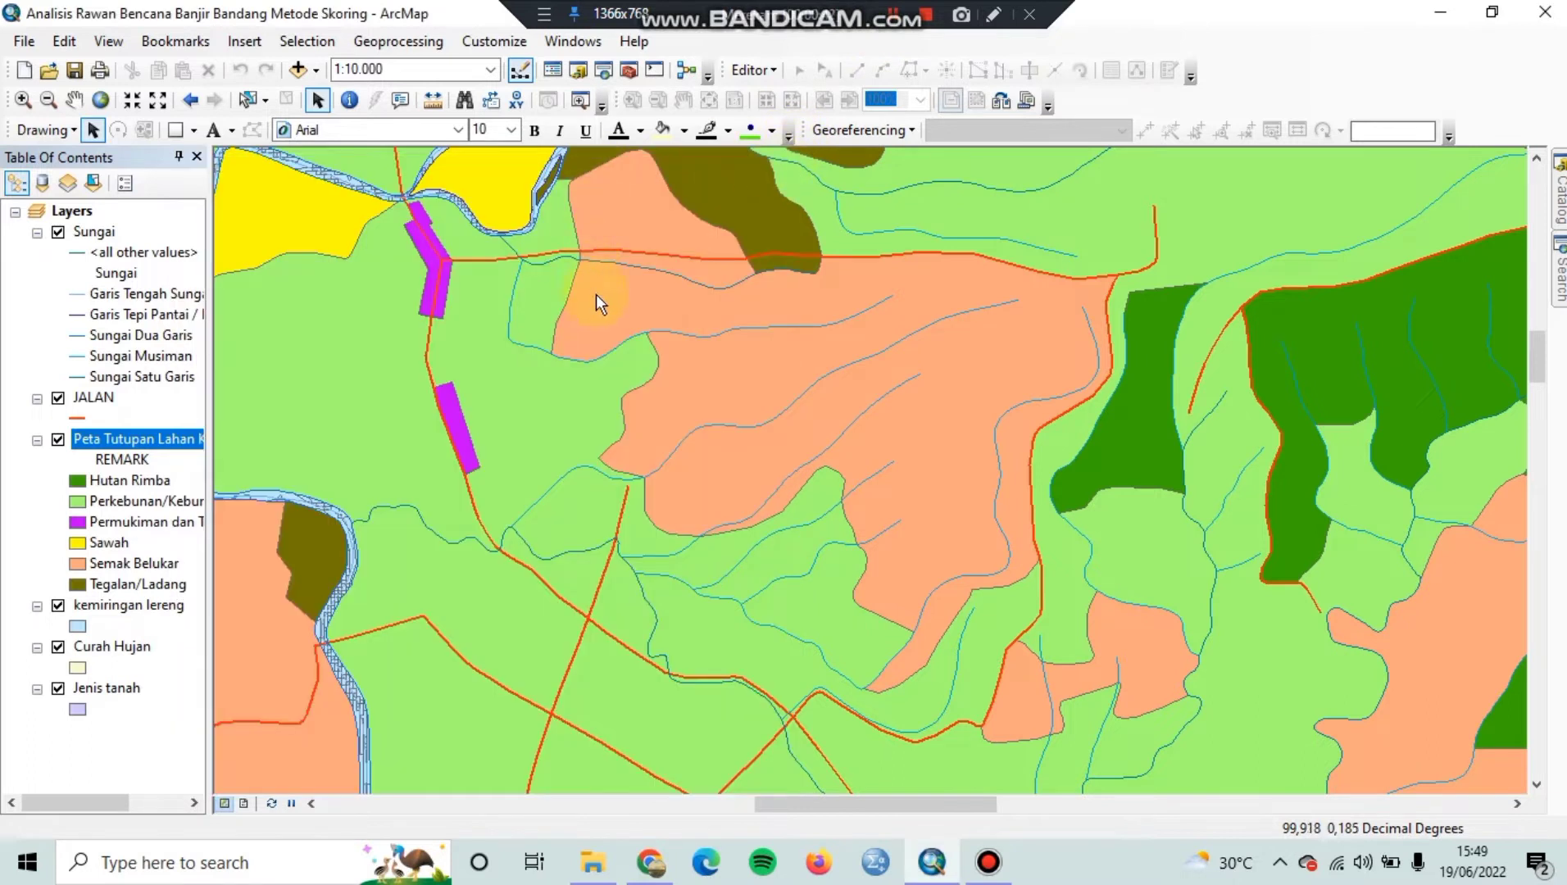
Open the Intersect tool with kemiringan lereng final, Peta Tutupan Lahan Kajai, Curah Hujan and Jenis tanah as input features
scroll(597, 293, "up", 2)
scroll(597, 293, "up", 3)
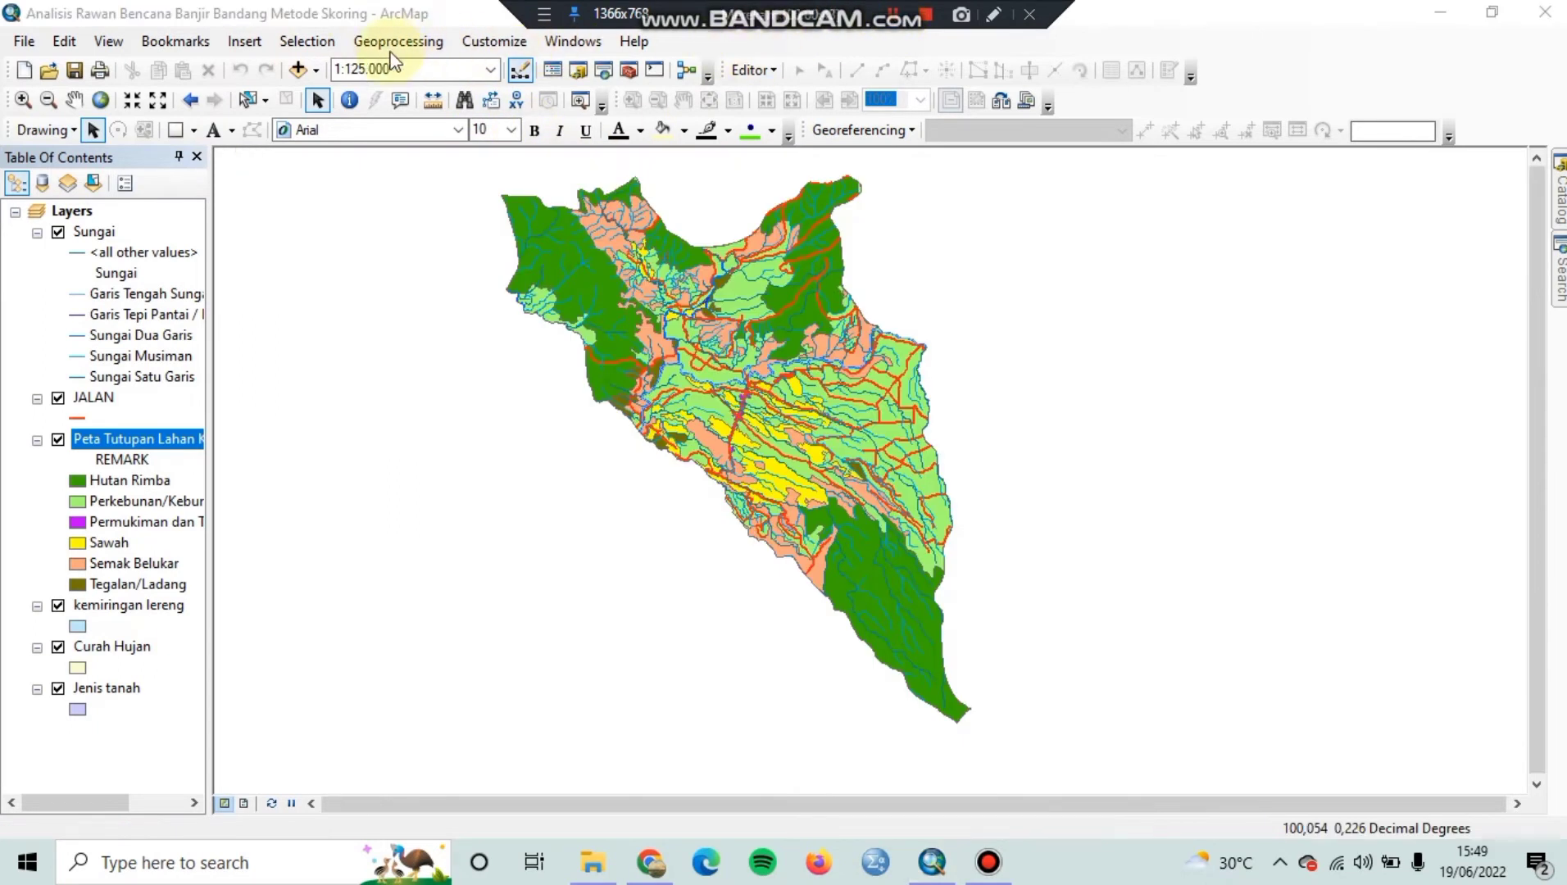
left_click(407, 43)
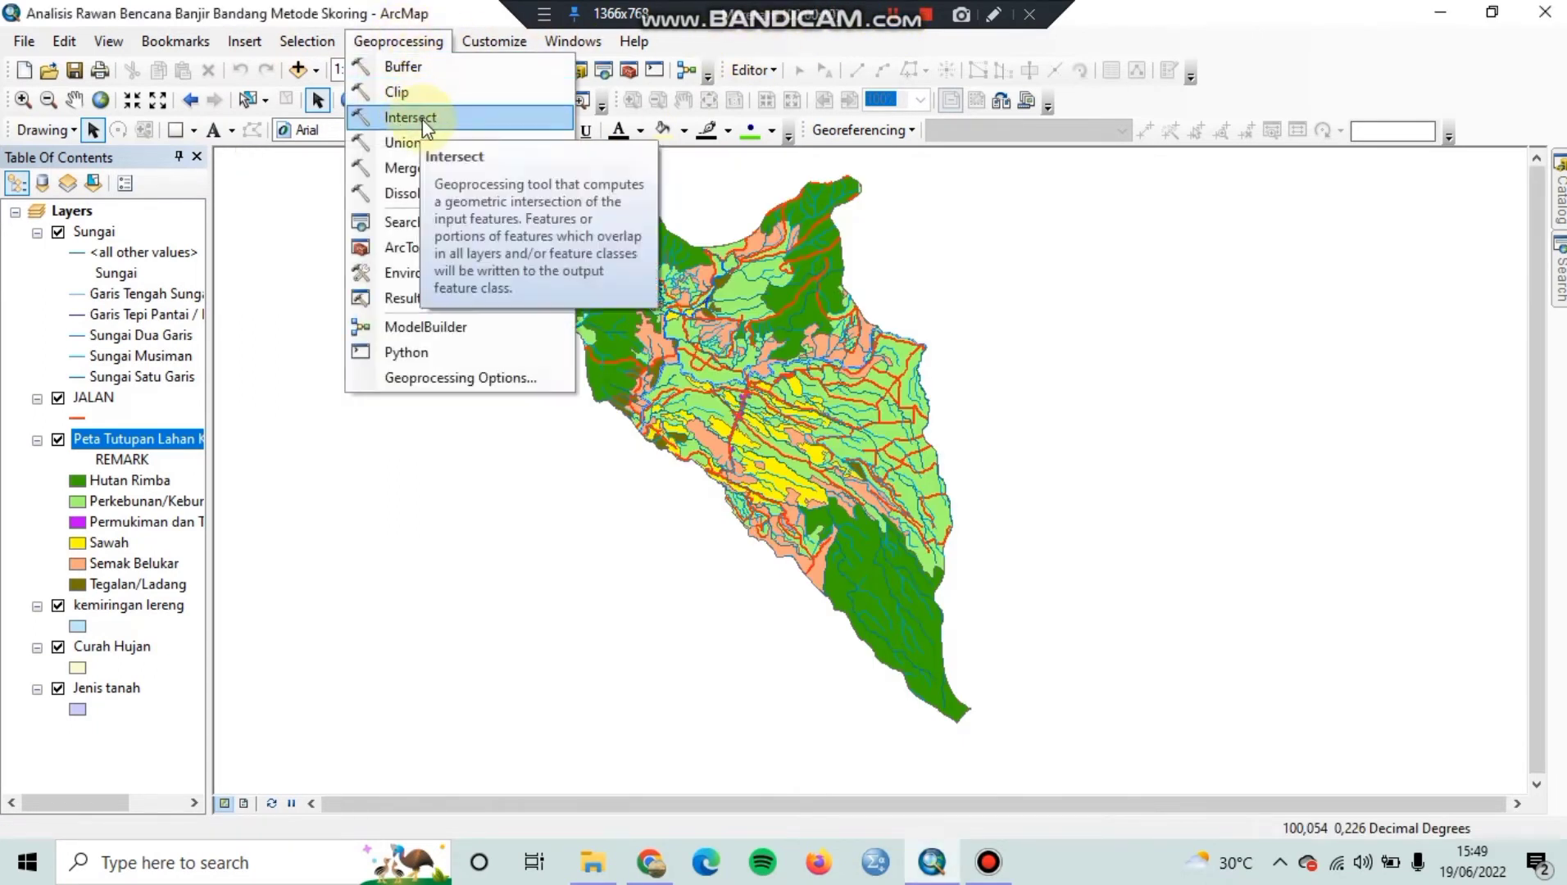
left_click(421, 119)
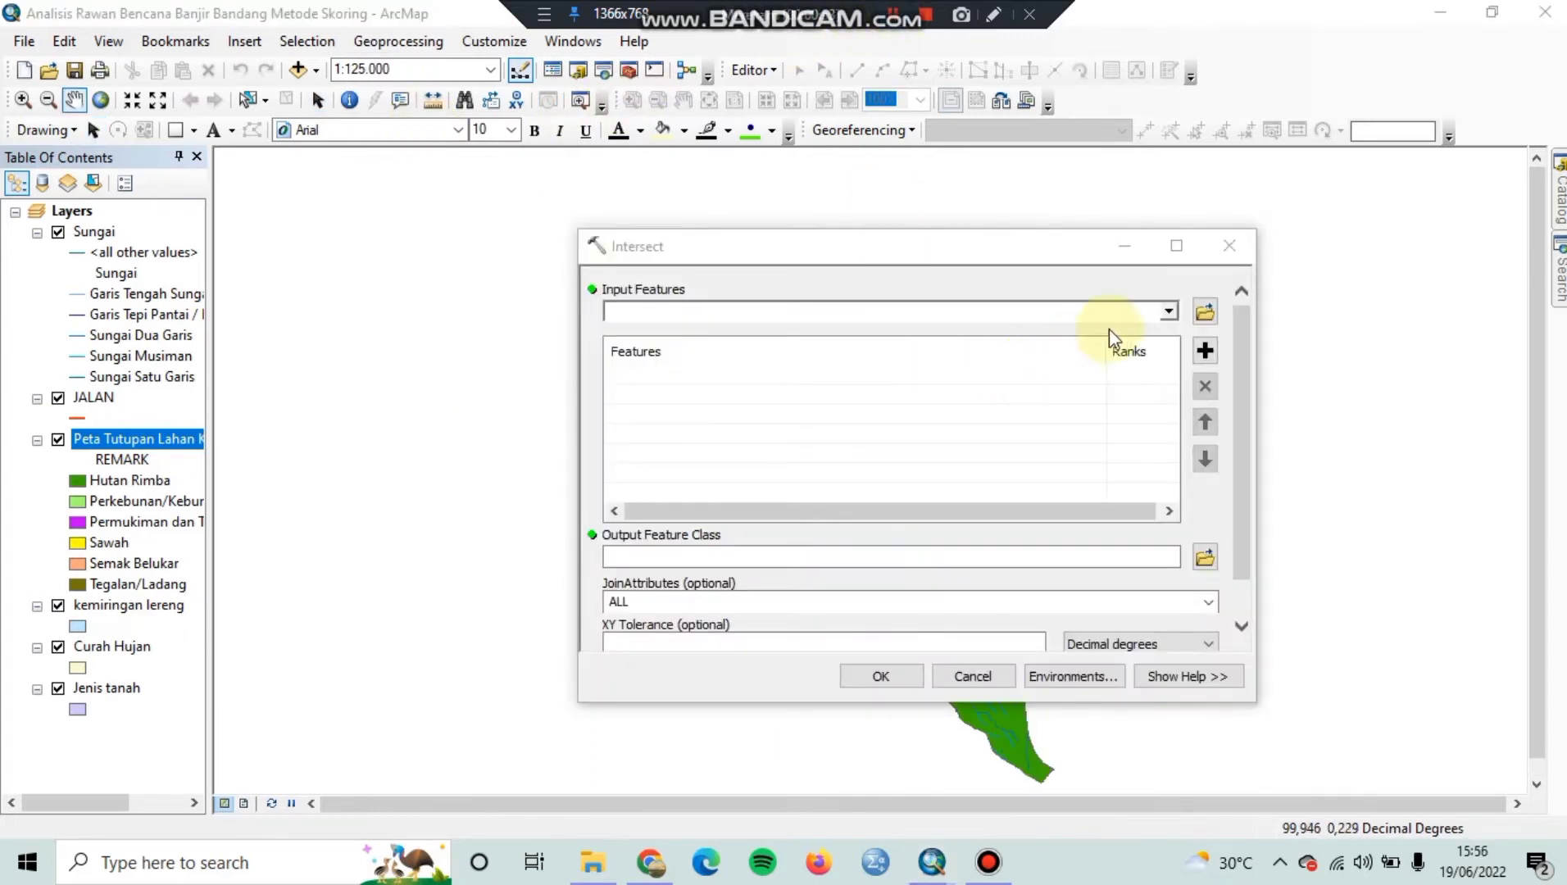
left_click(1168, 313)
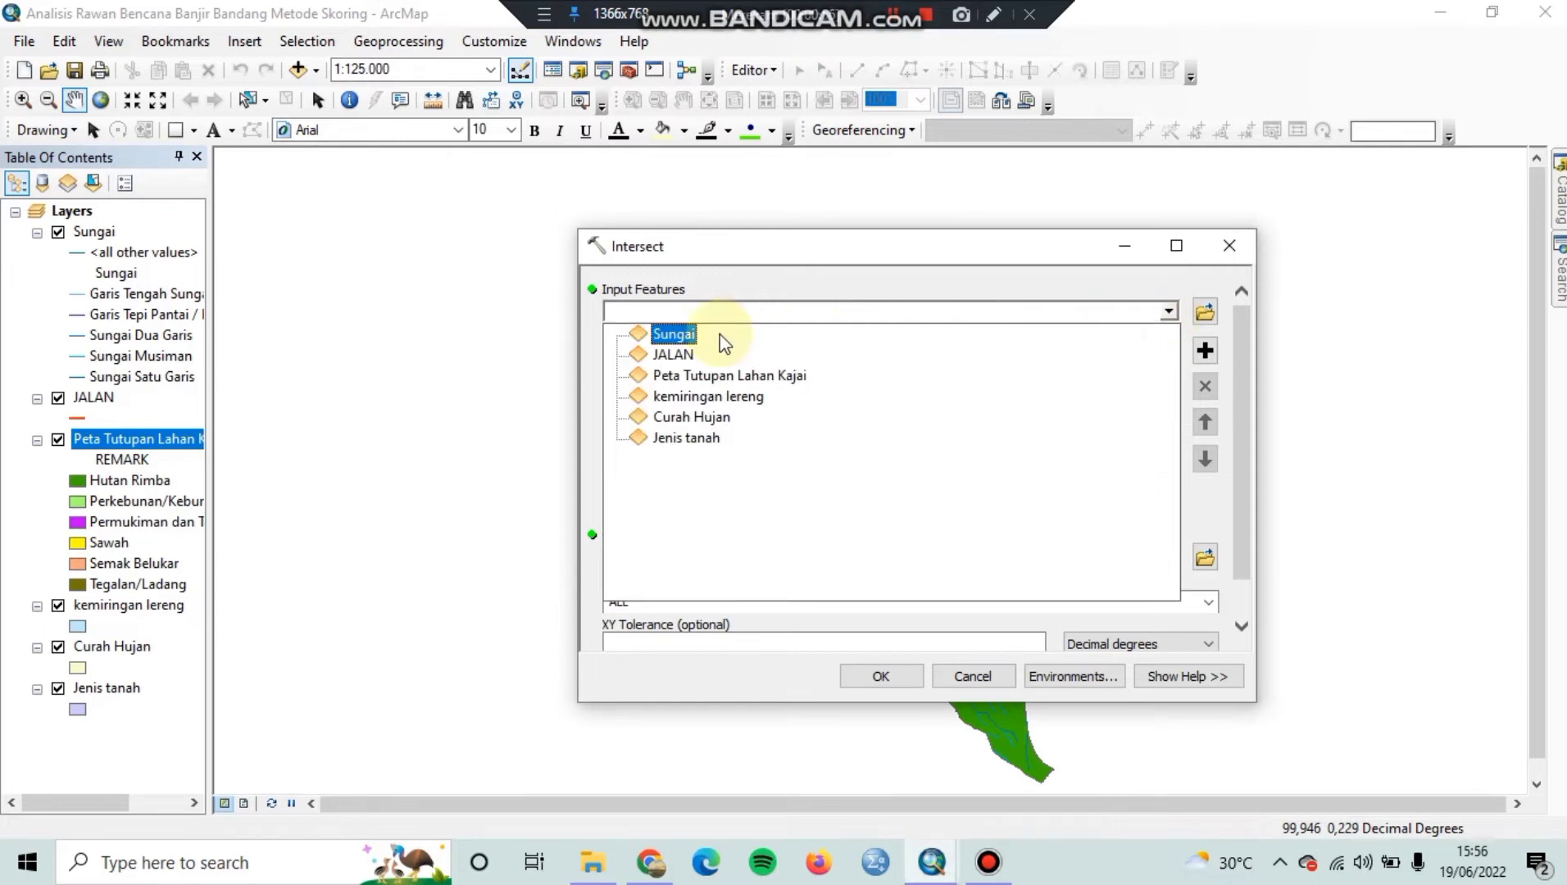
left_click(709, 397)
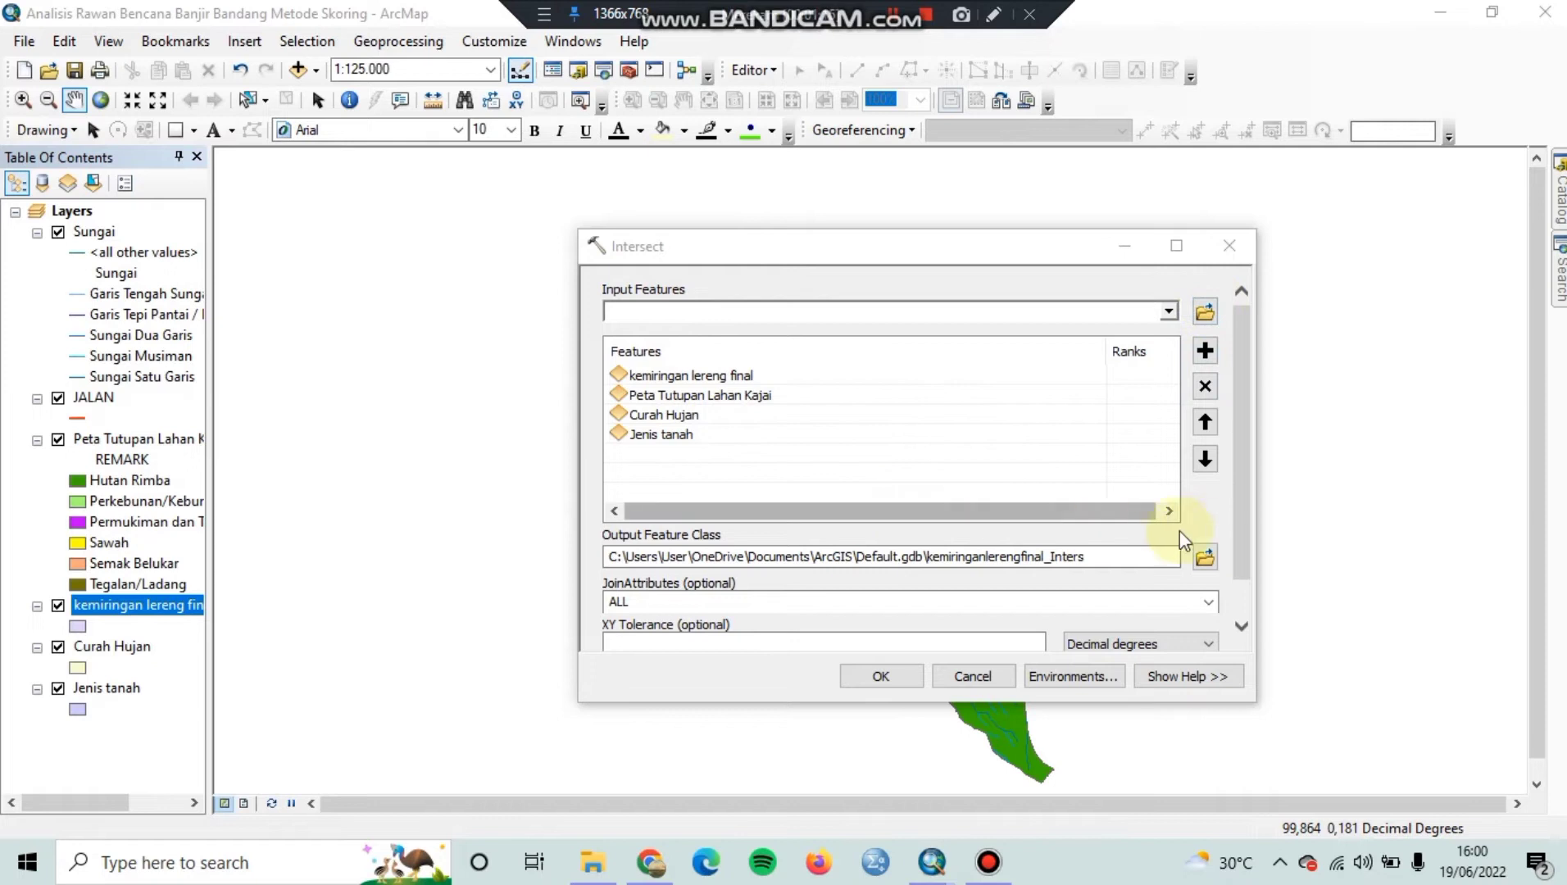
Name the output "peta analisis rawan bencana banjir bandang kajai" with the author's name as suffix in the Data Apk SIG folder, and run the intersection
left_click(1202, 555)
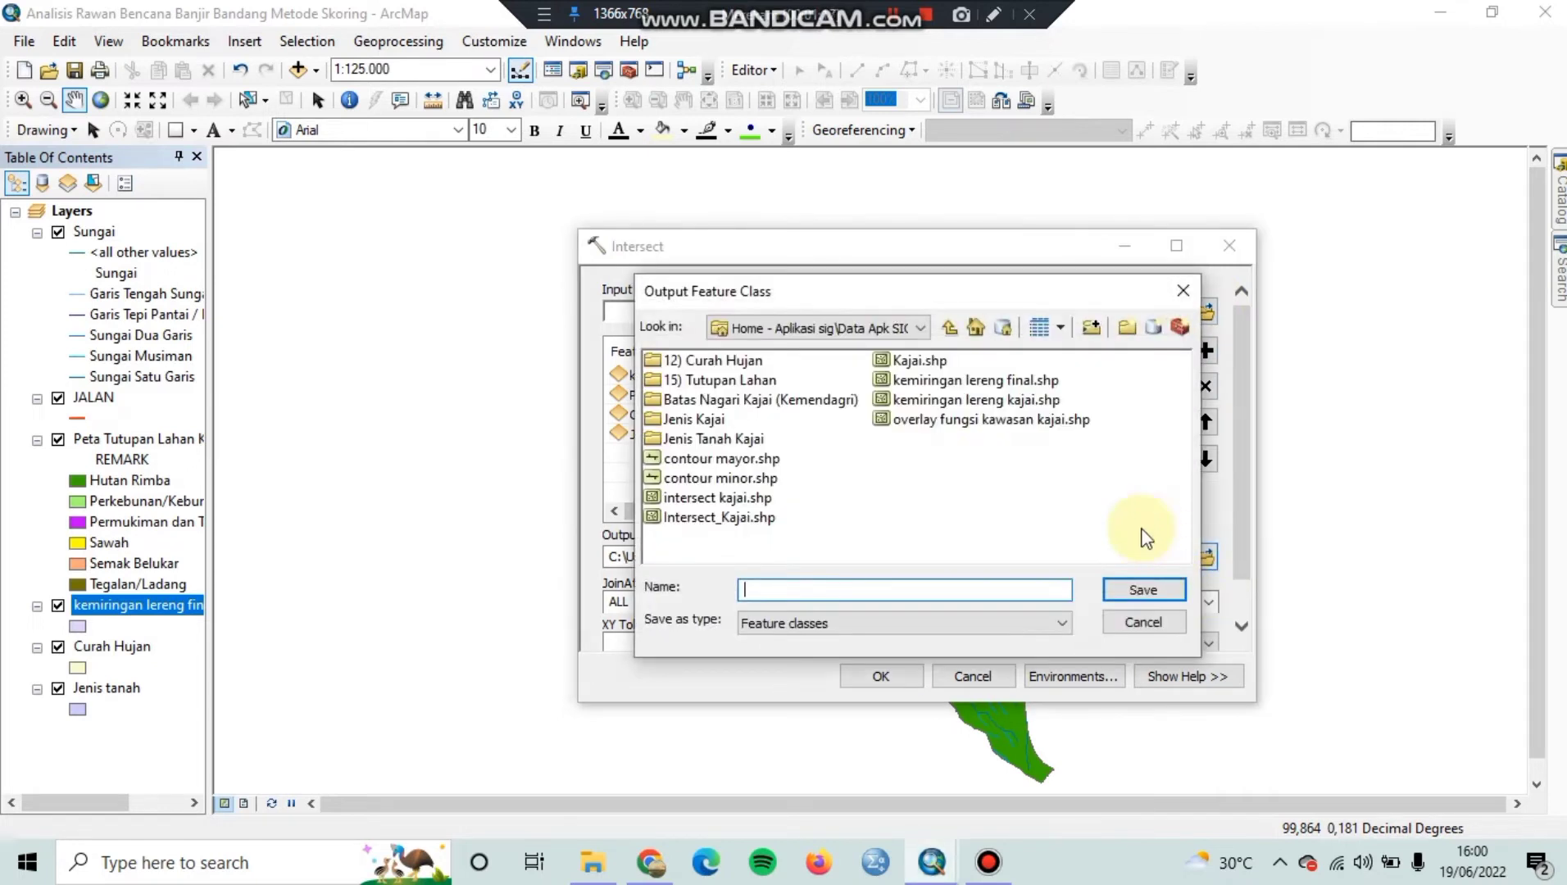
left_click(892, 15)
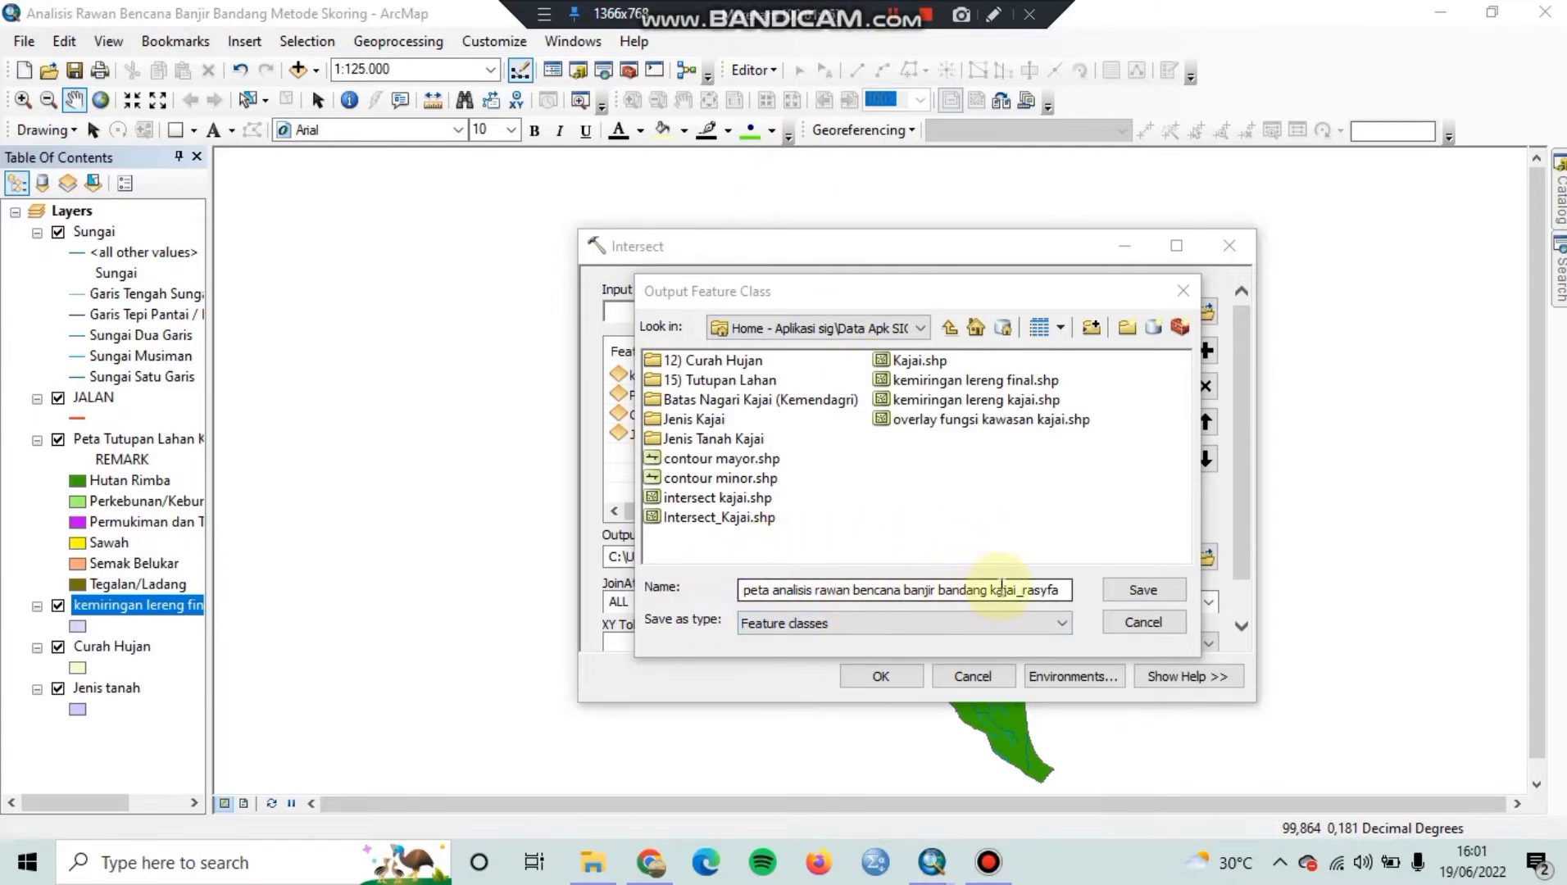
left_click(1117, 591)
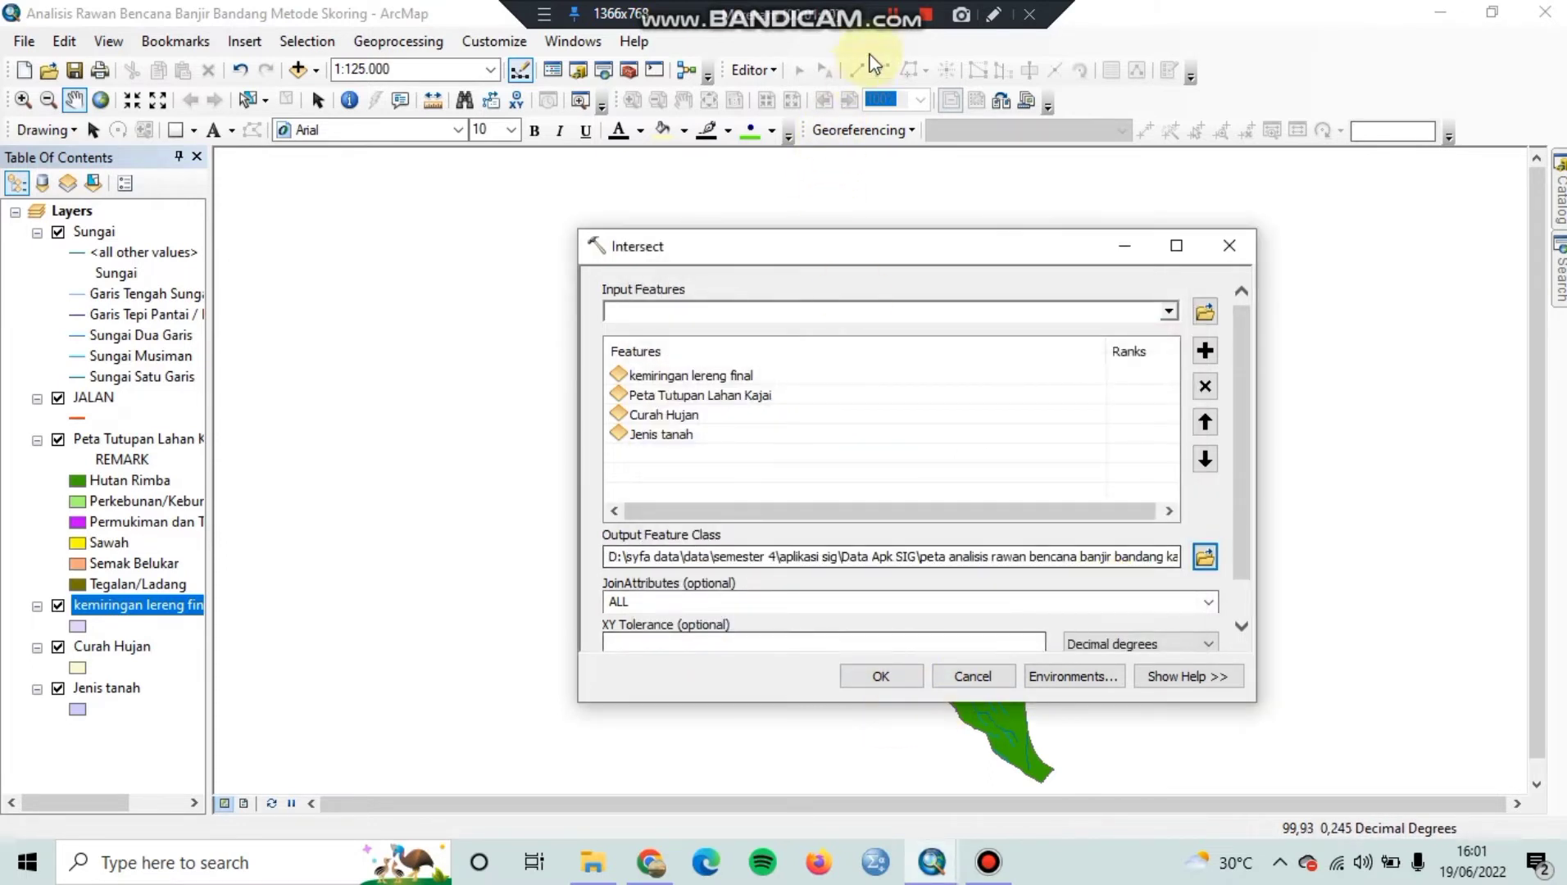
left_click(895, 13)
left_click(870, 680)
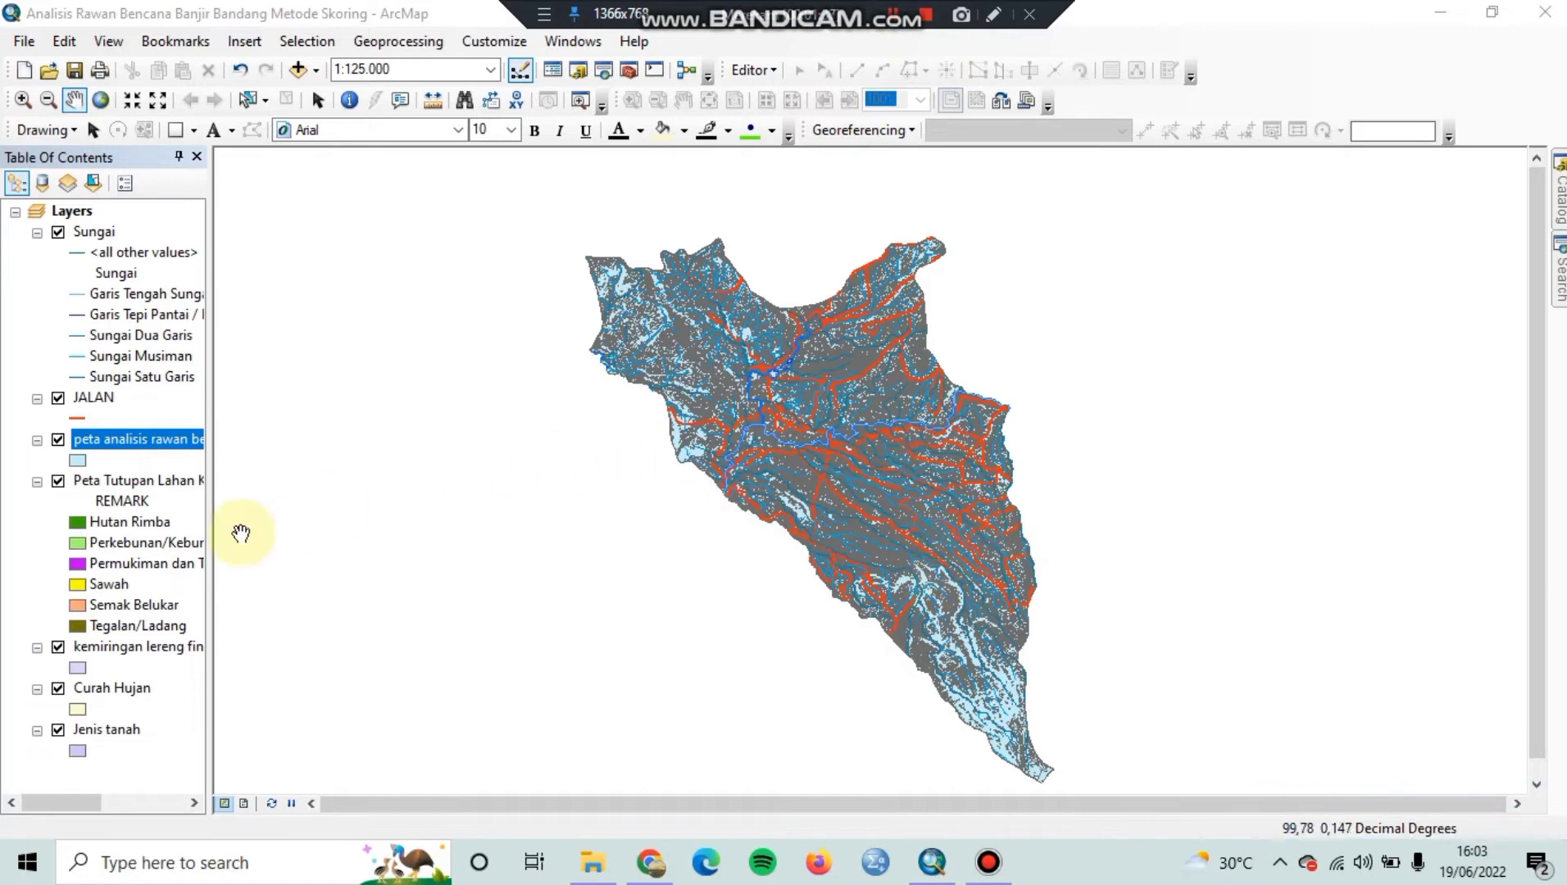
Open the attribute table of the intersected flash-flood layer, maximize it and look through the combined columns
right_click(140, 447)
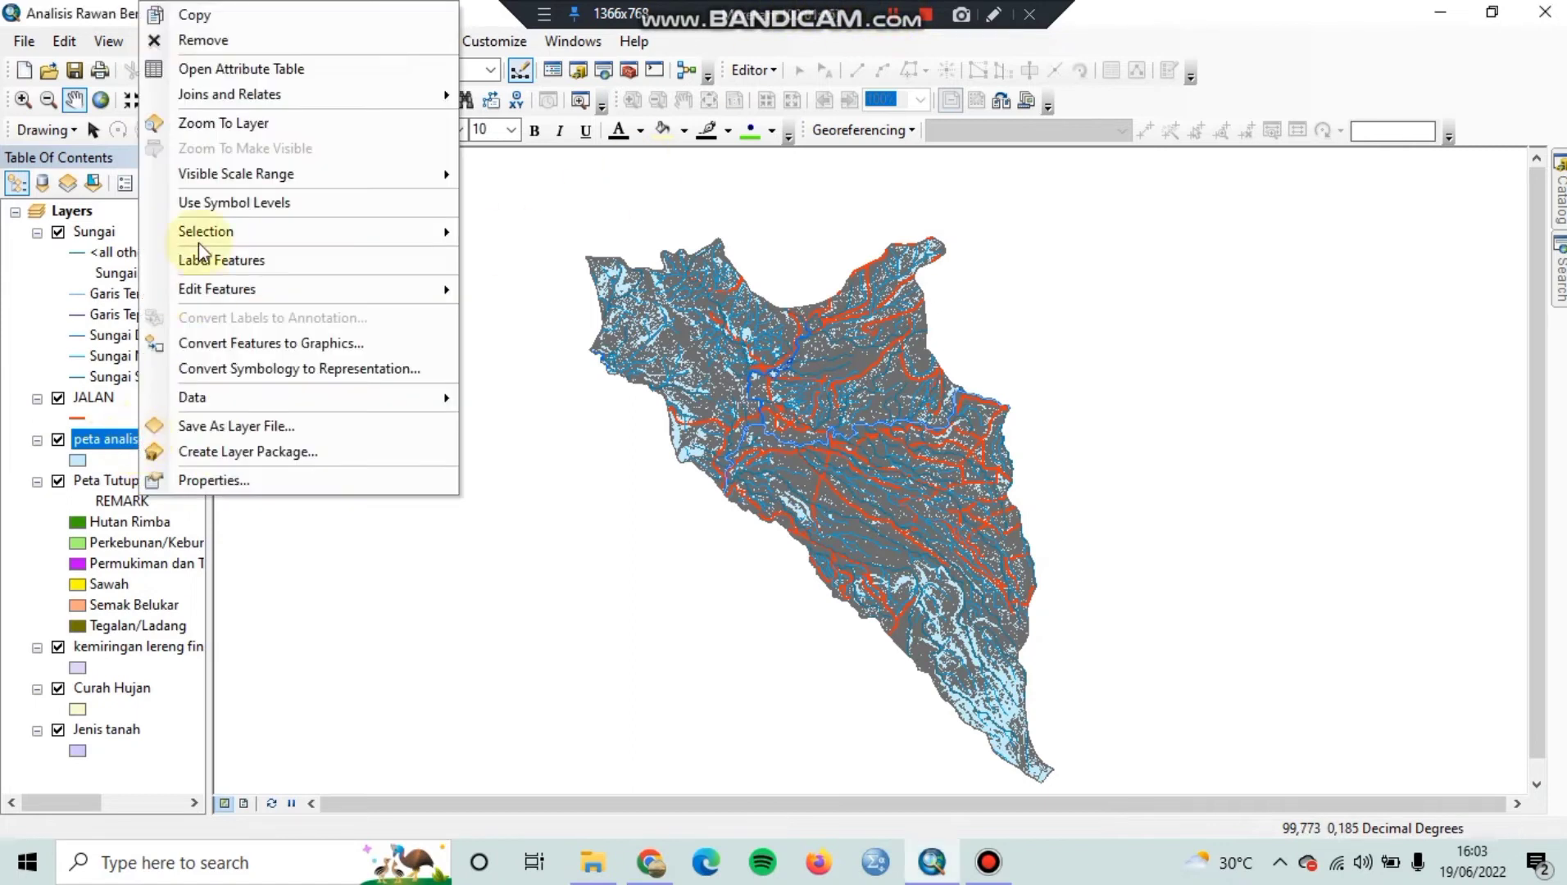
left_click(290, 71)
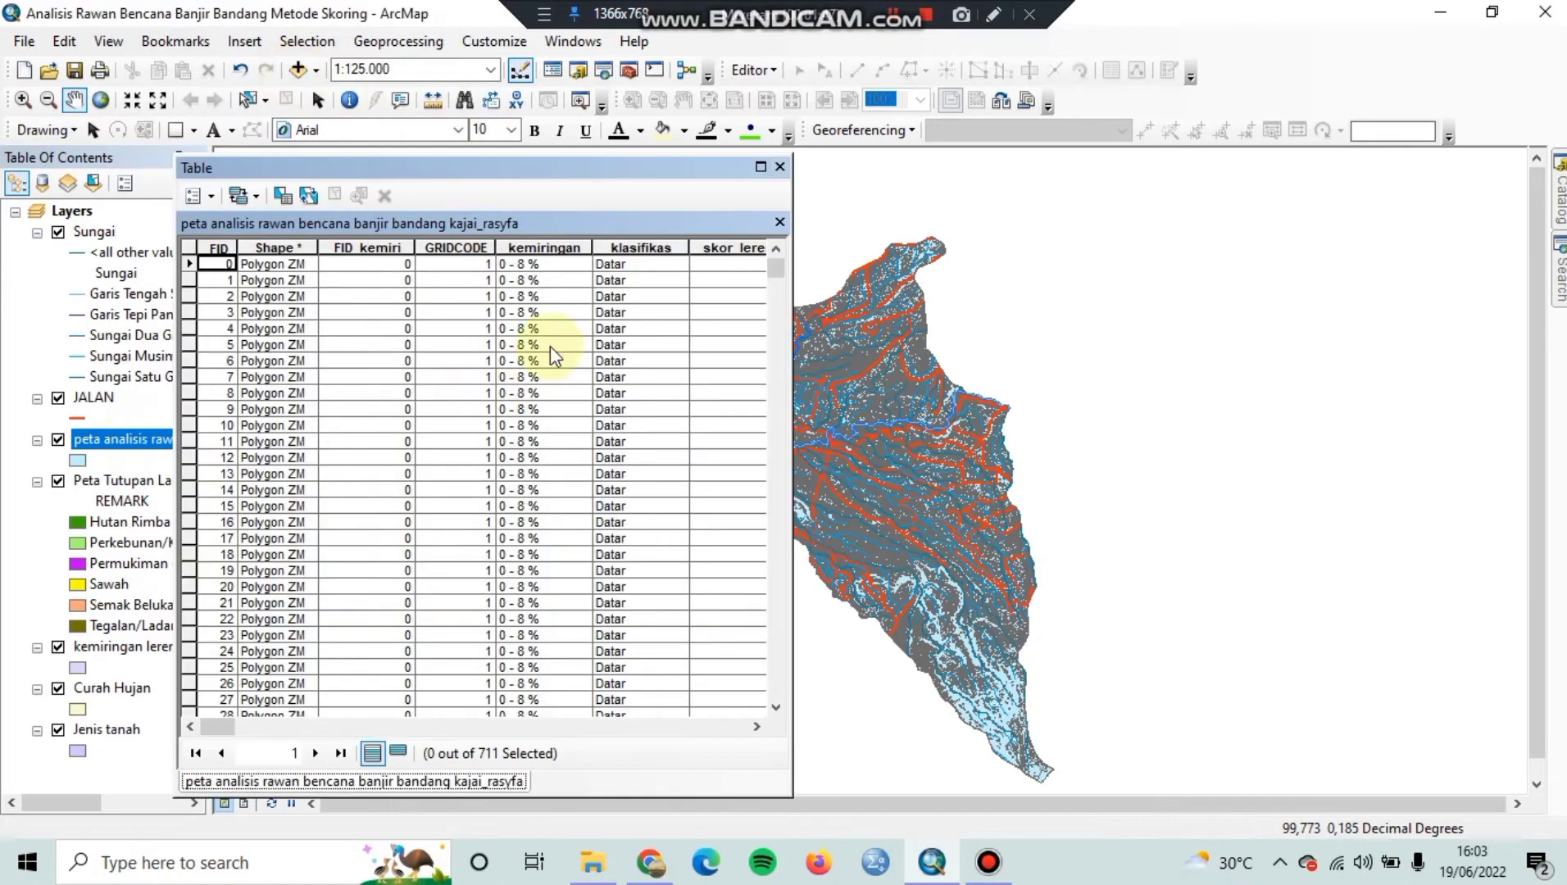
left_click_drag(222, 729, 645, 726)
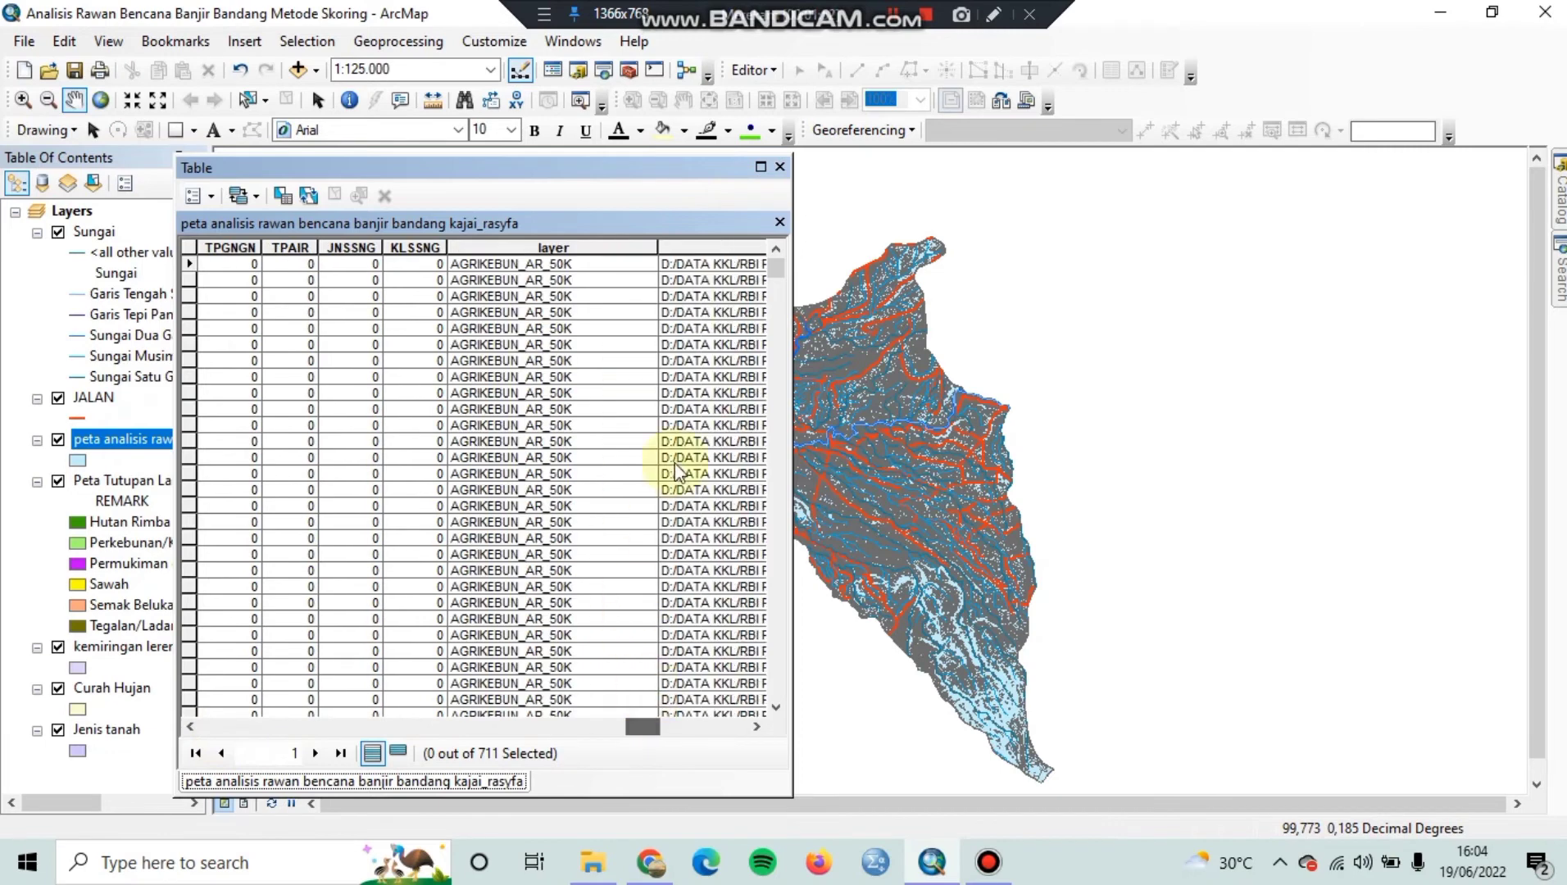
left_click(761, 167)
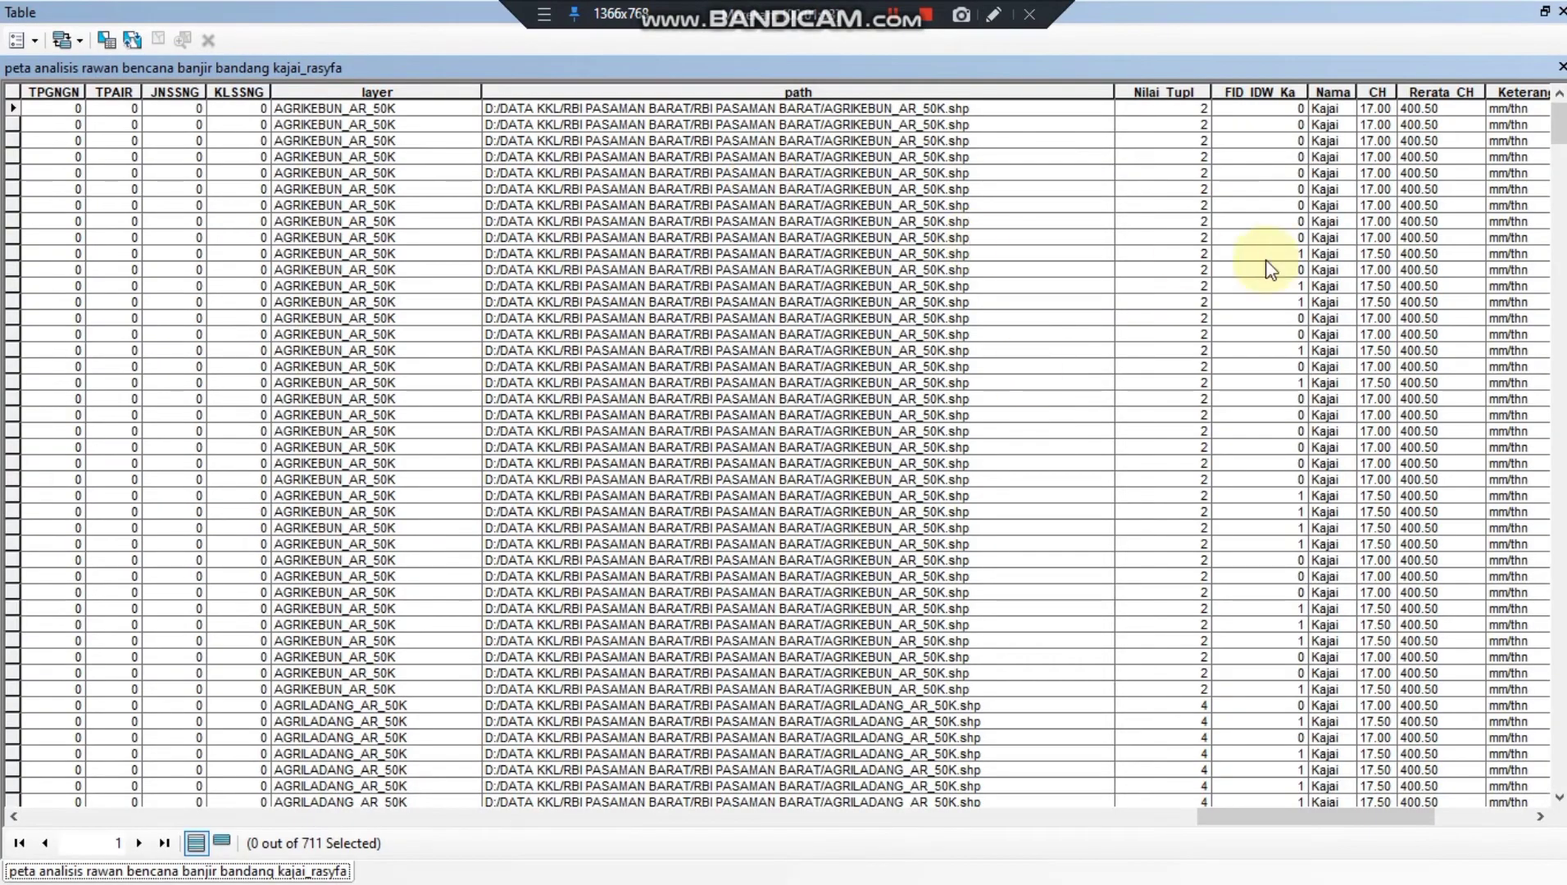
left_click_drag(1359, 817, 76, 861)
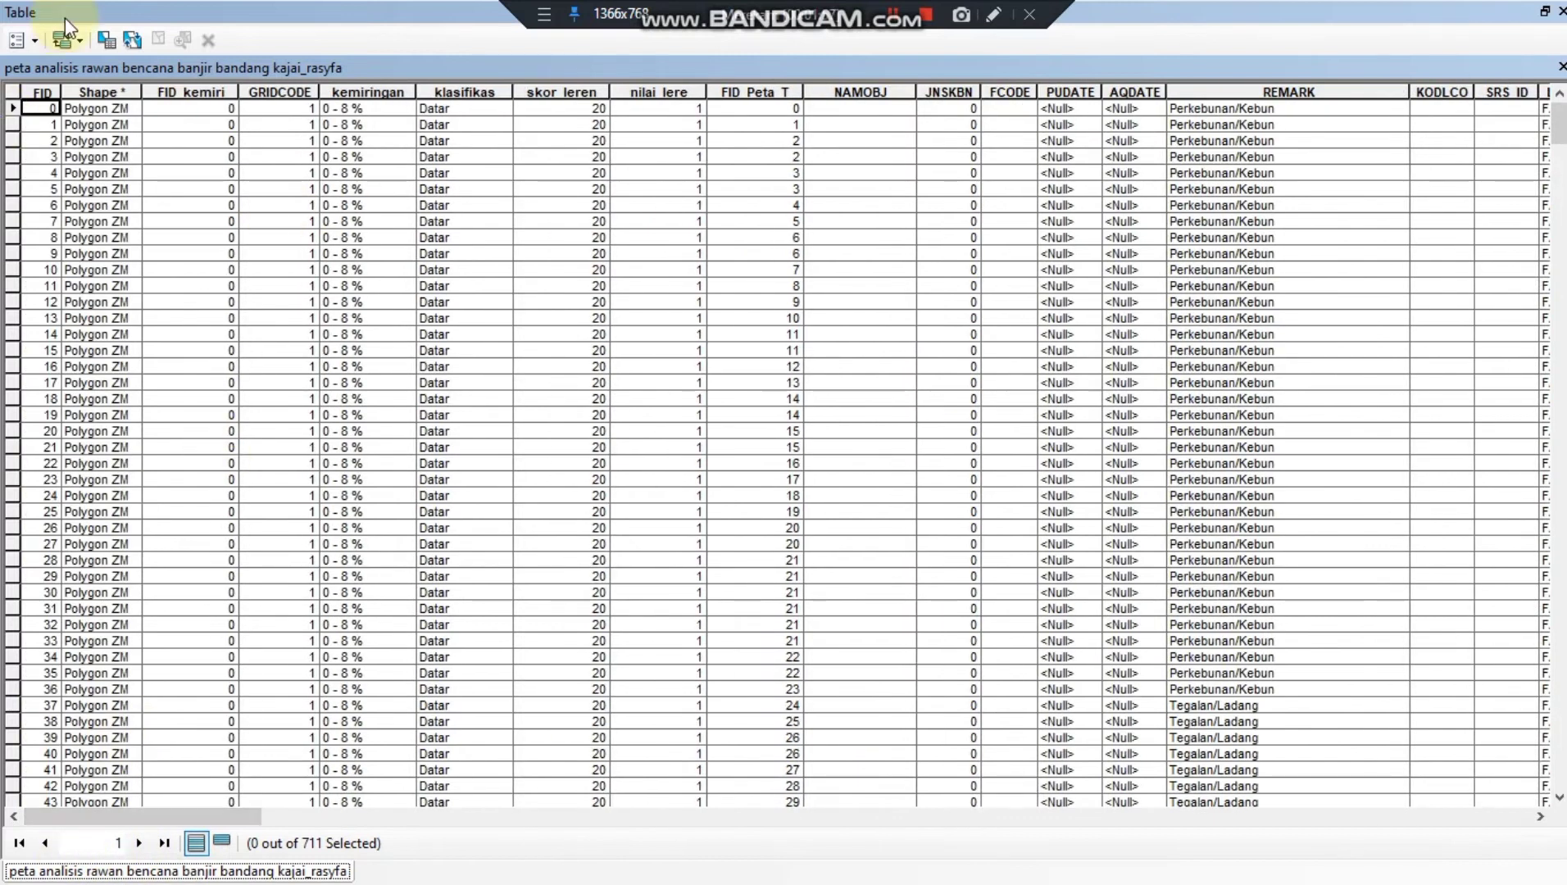
Add a Long Integer field named "Skor total" to the intersected layer's table and accept the automatic renaming
left_click(36, 41)
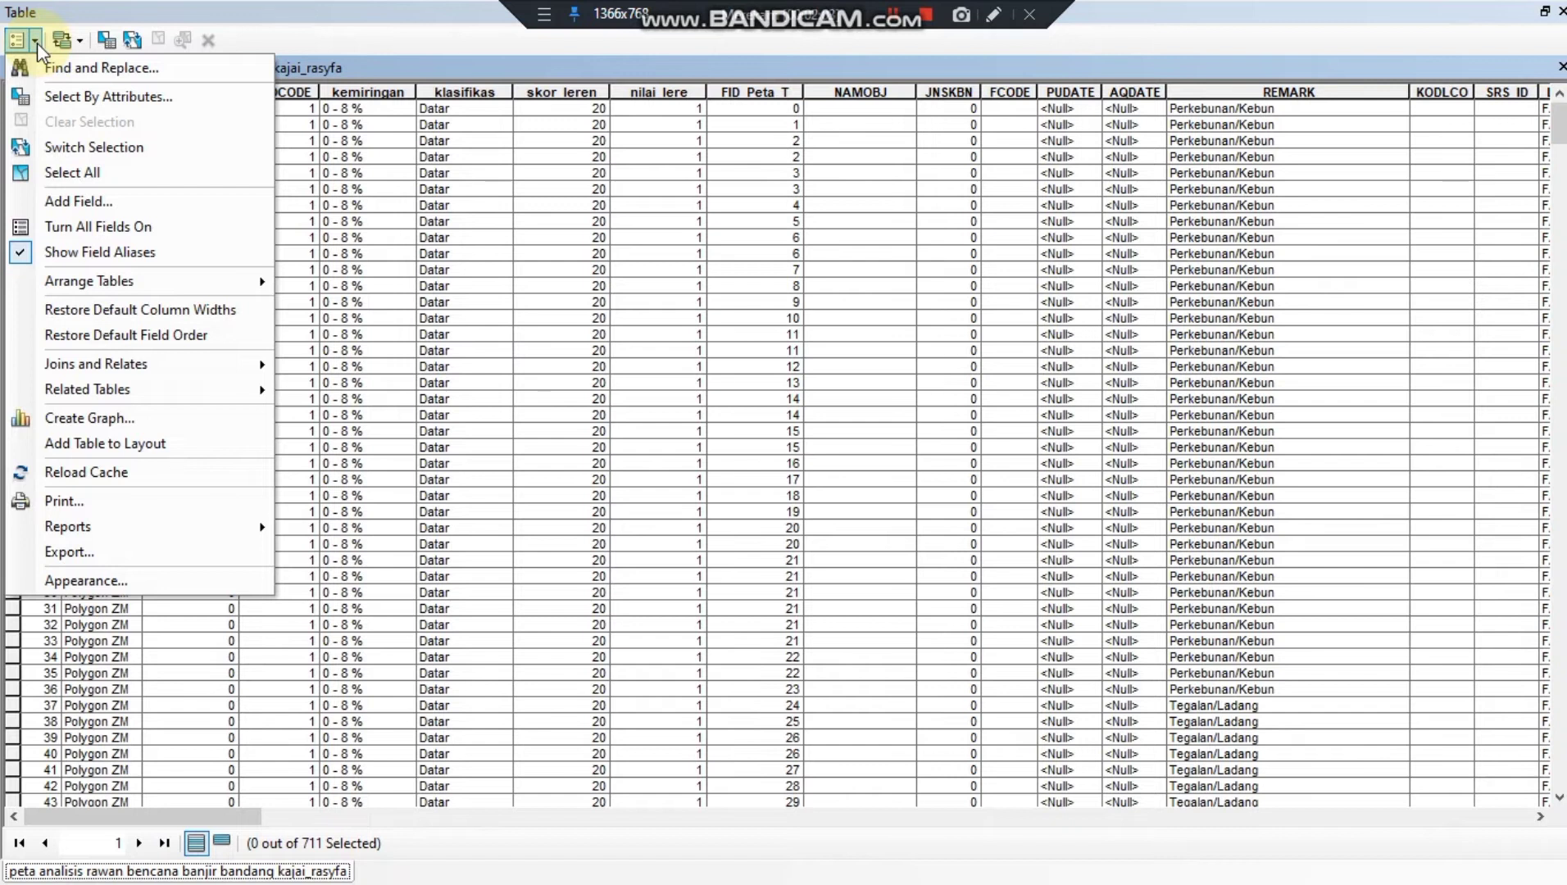
left_click(74, 200)
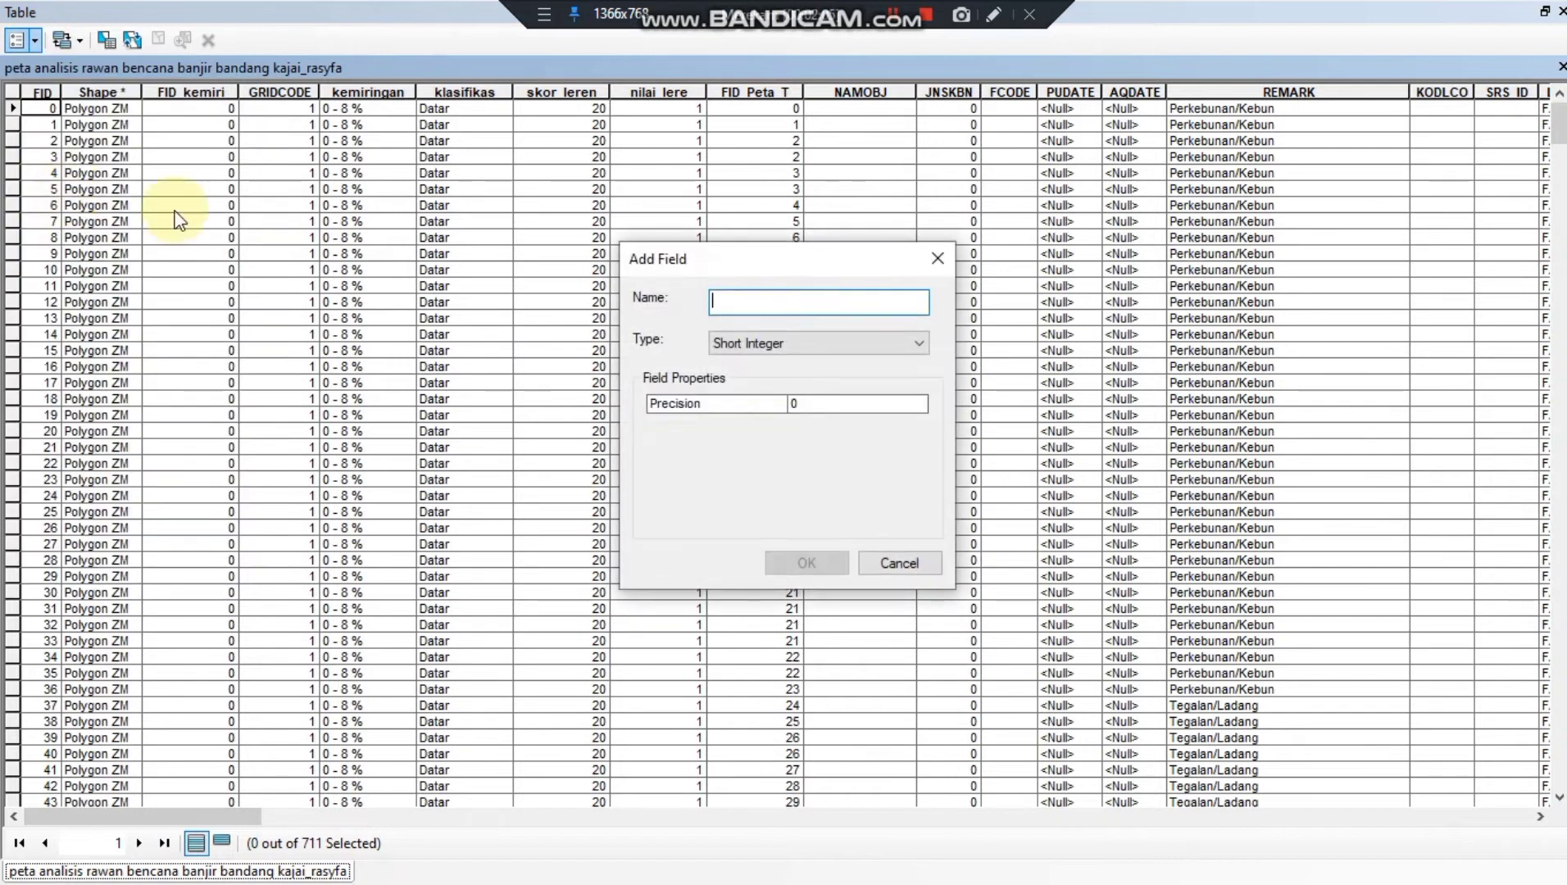
type("sk")
key("BackSpace")
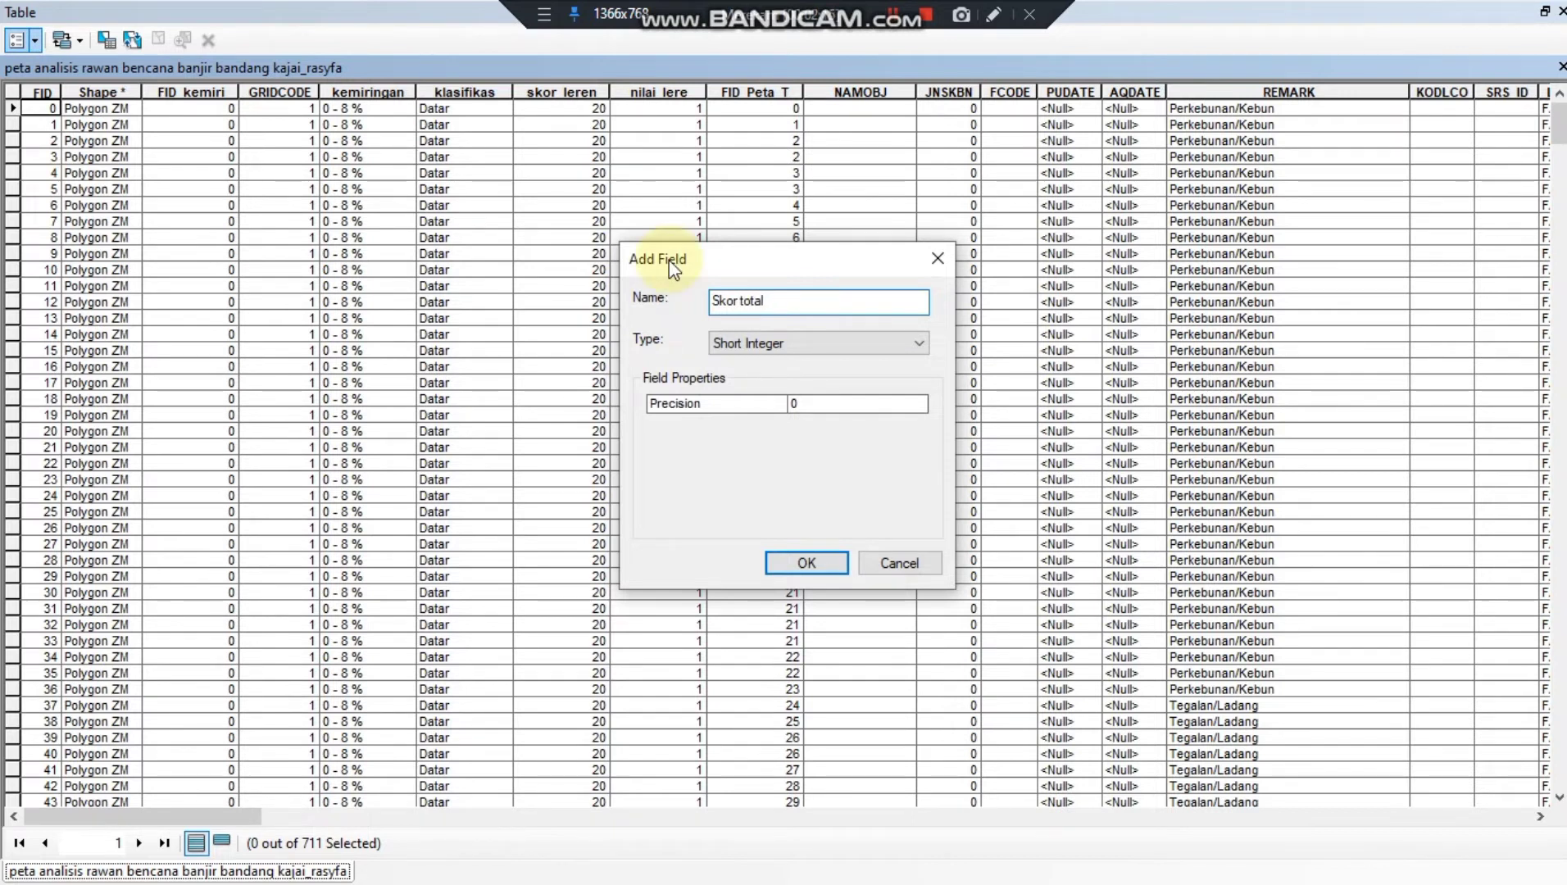
left_click(893, 14)
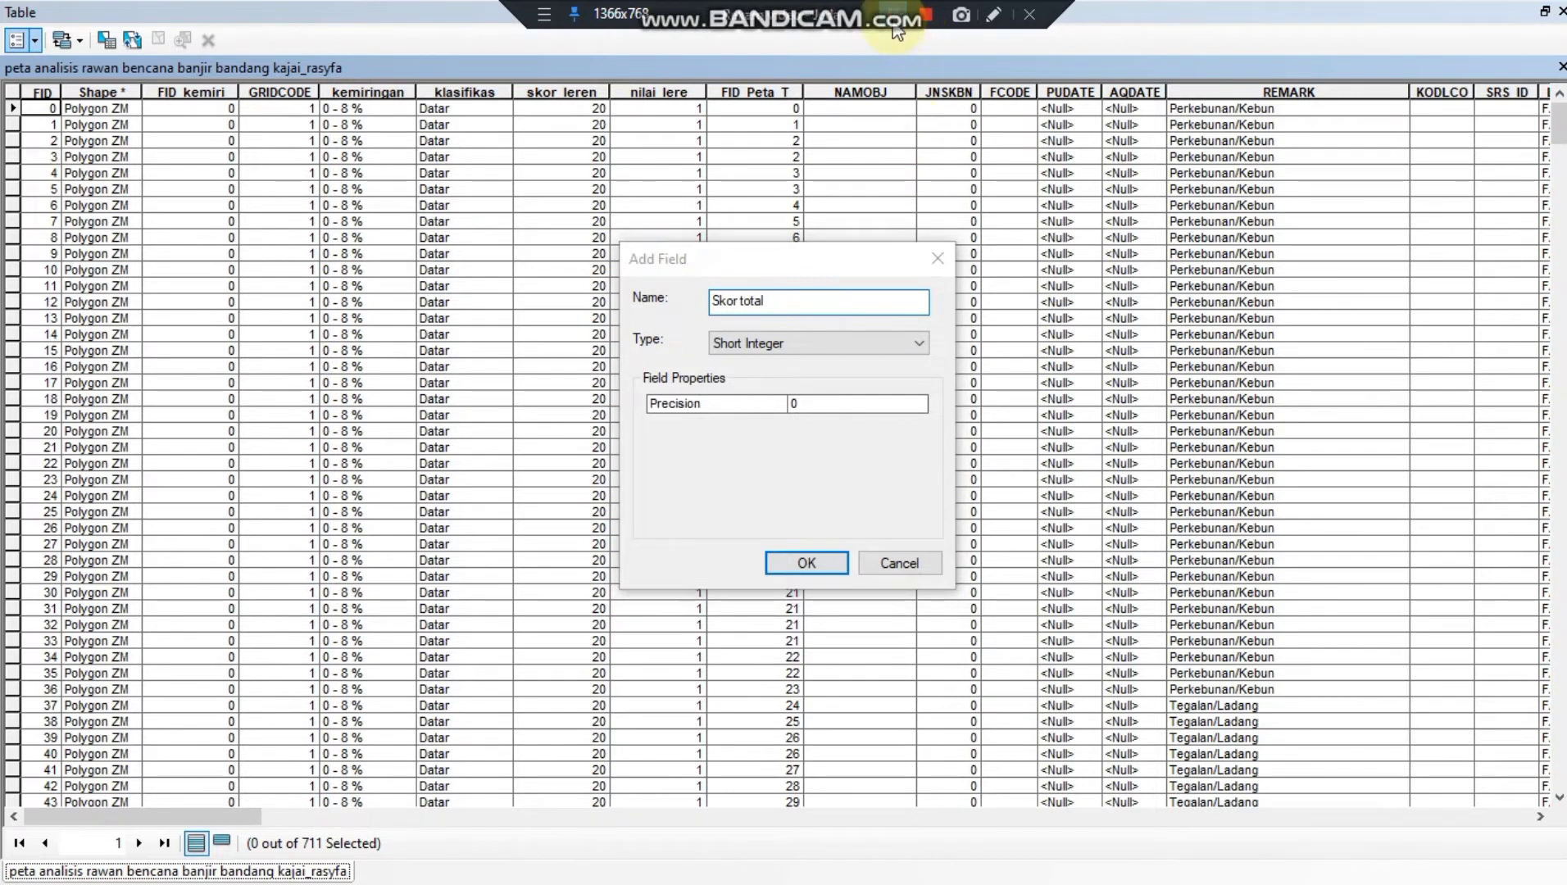
left_click(911, 351)
left_click(814, 386)
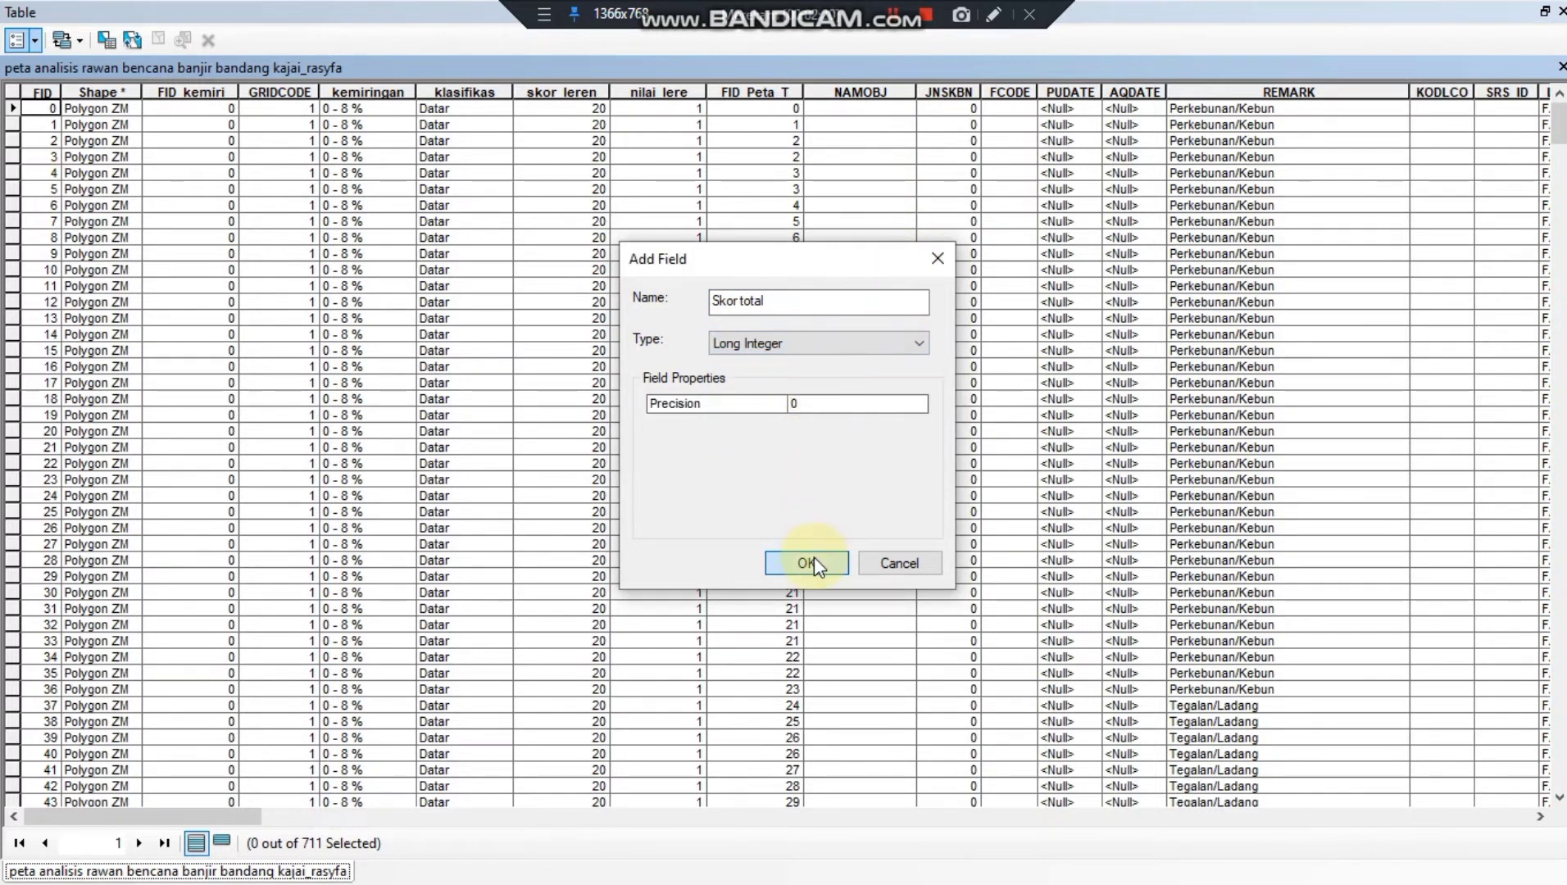
left_click(813, 557)
left_click(842, 511)
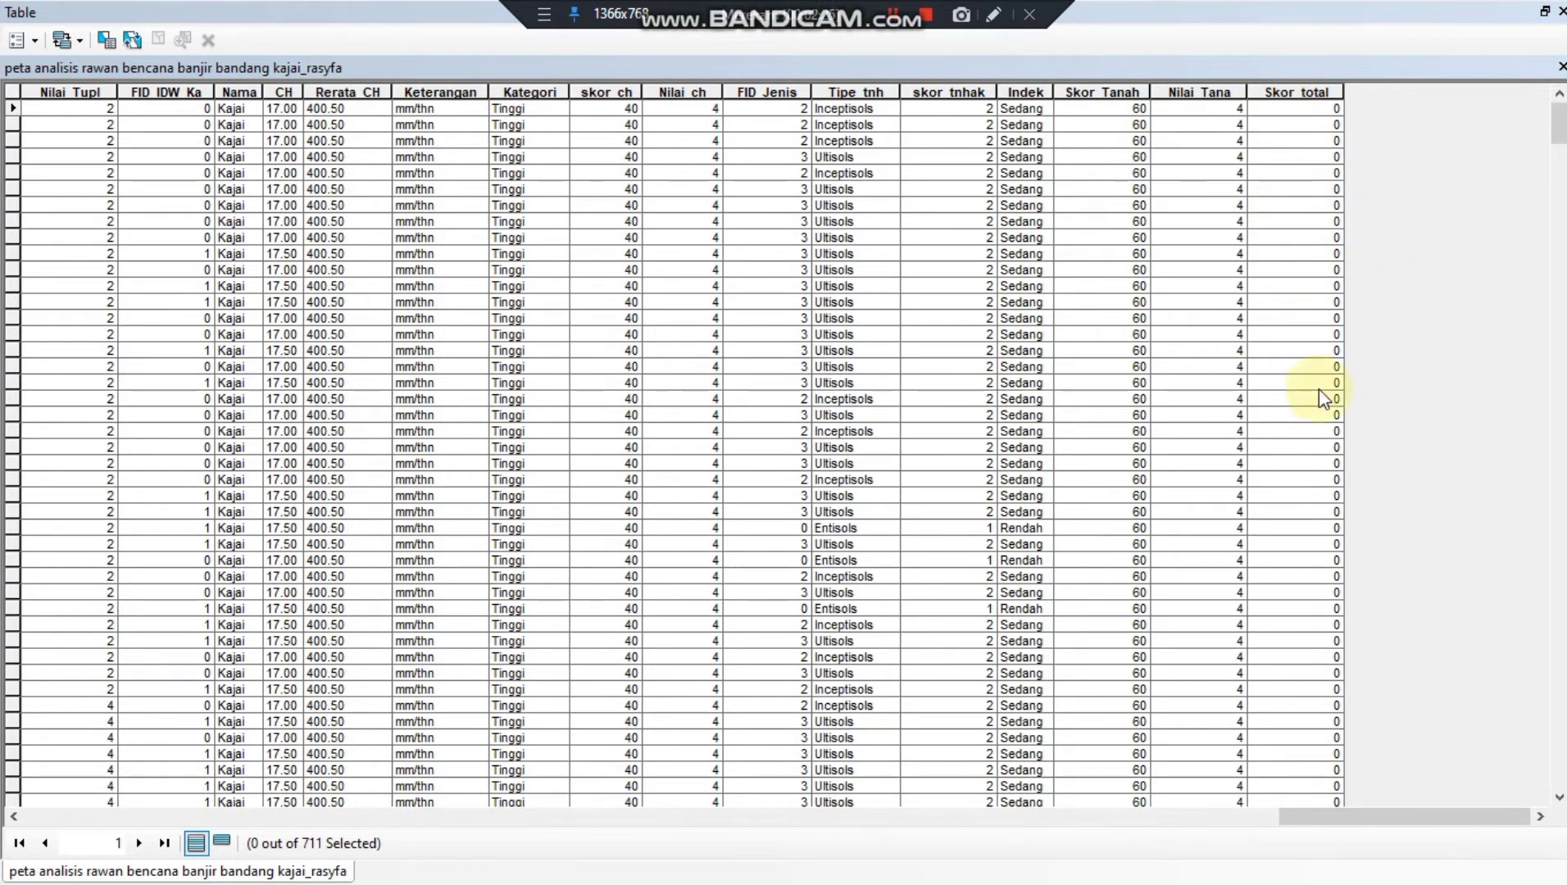
Calculate the Skor_total field as [nilai_lere] + [Nilai_ch] + [Nilai_Tana] + [Nilai_Tupl] with the Field Calculator
left_click(1300, 95)
right_click(1304, 93)
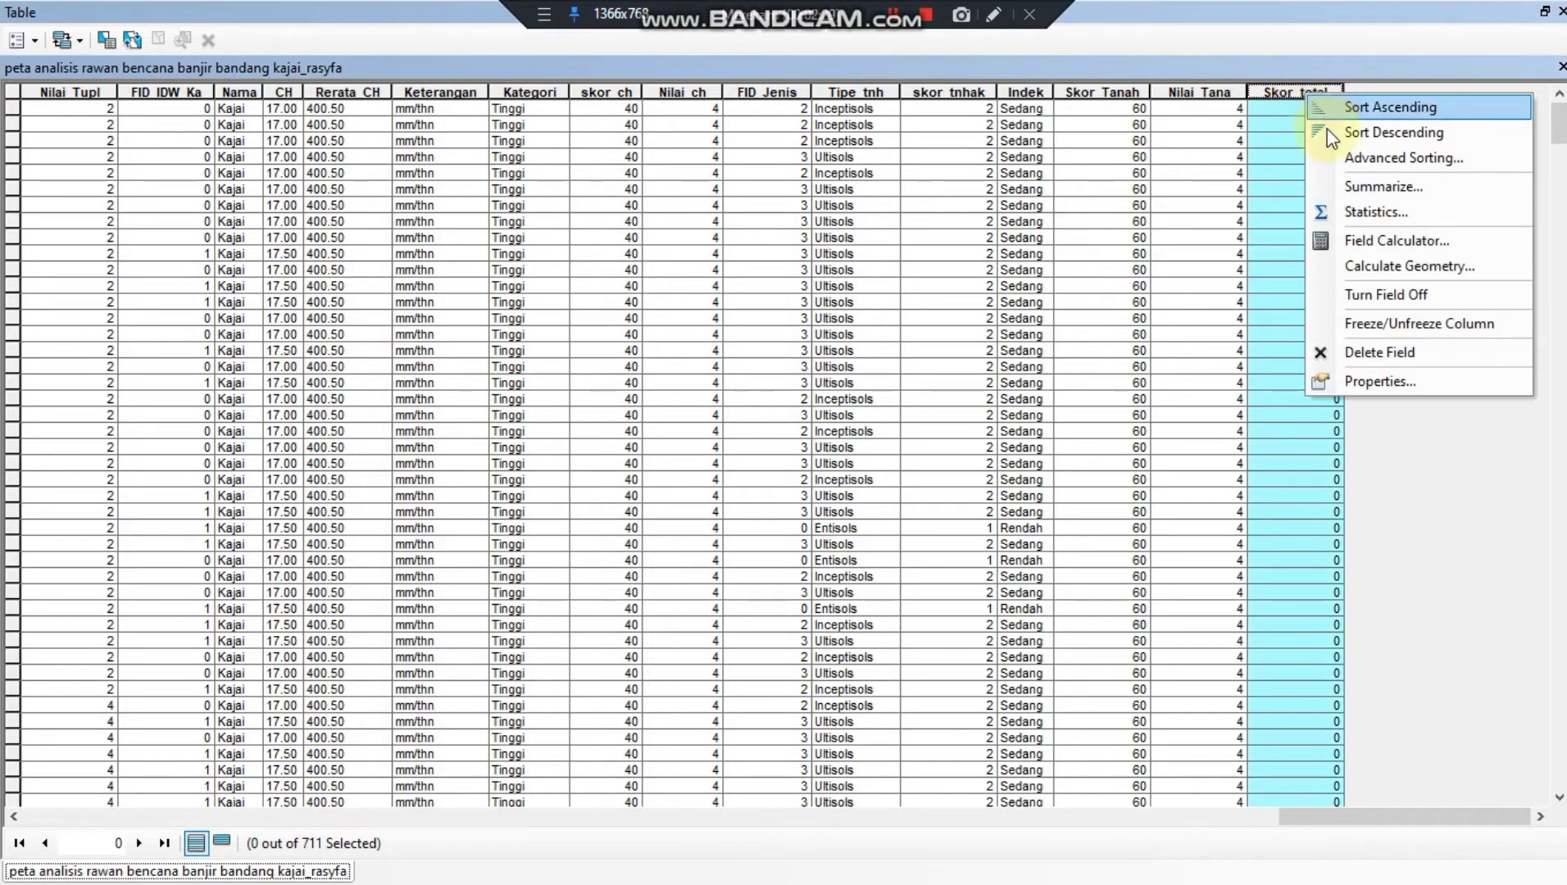
left_click(1385, 240)
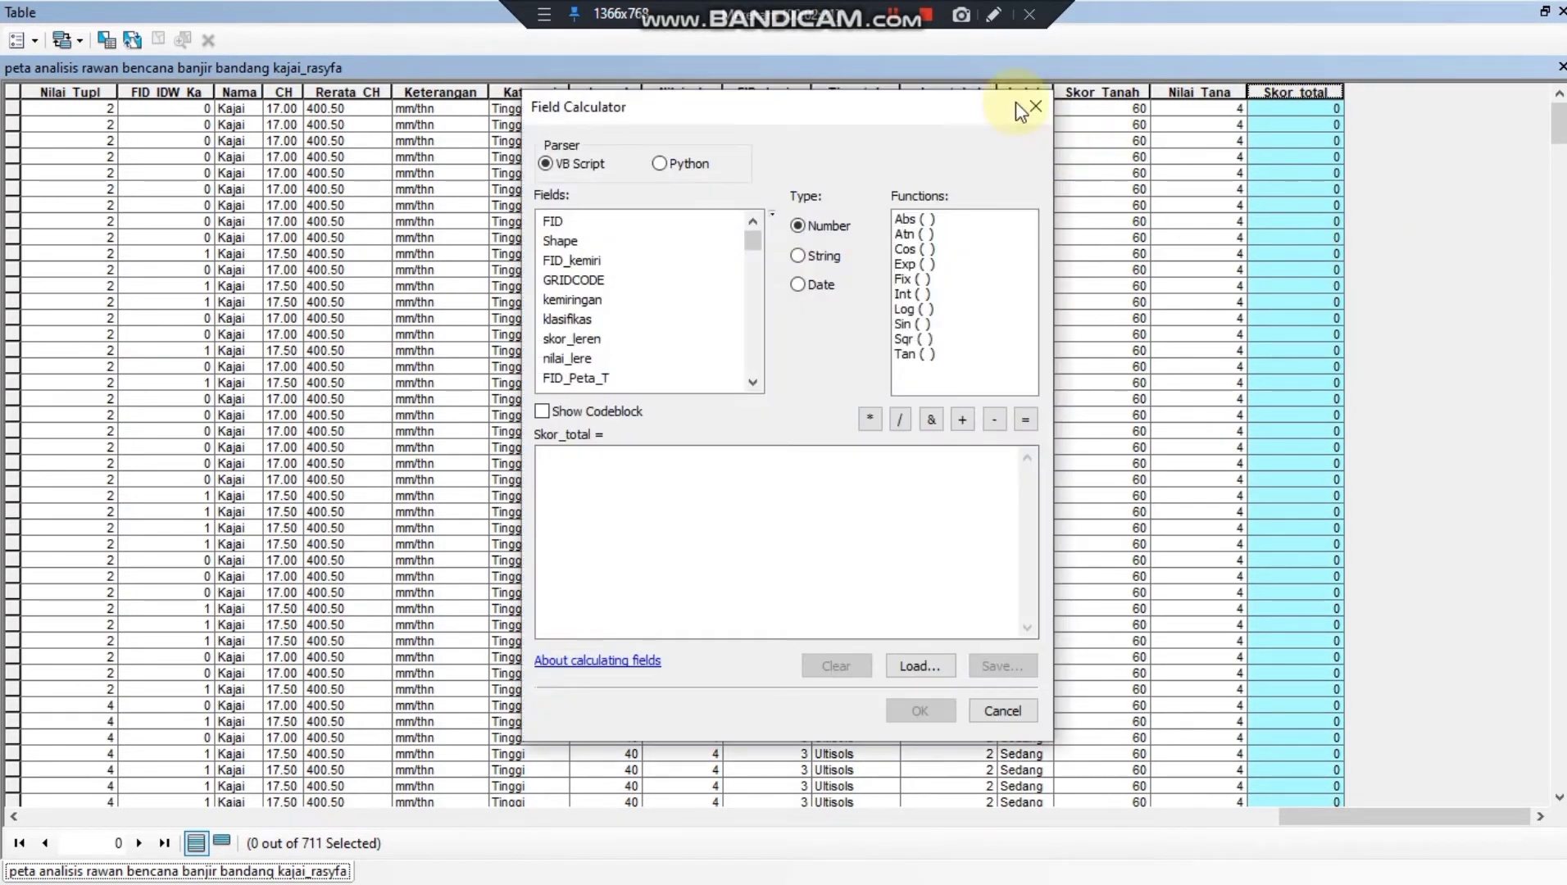
left_click(899, 23)
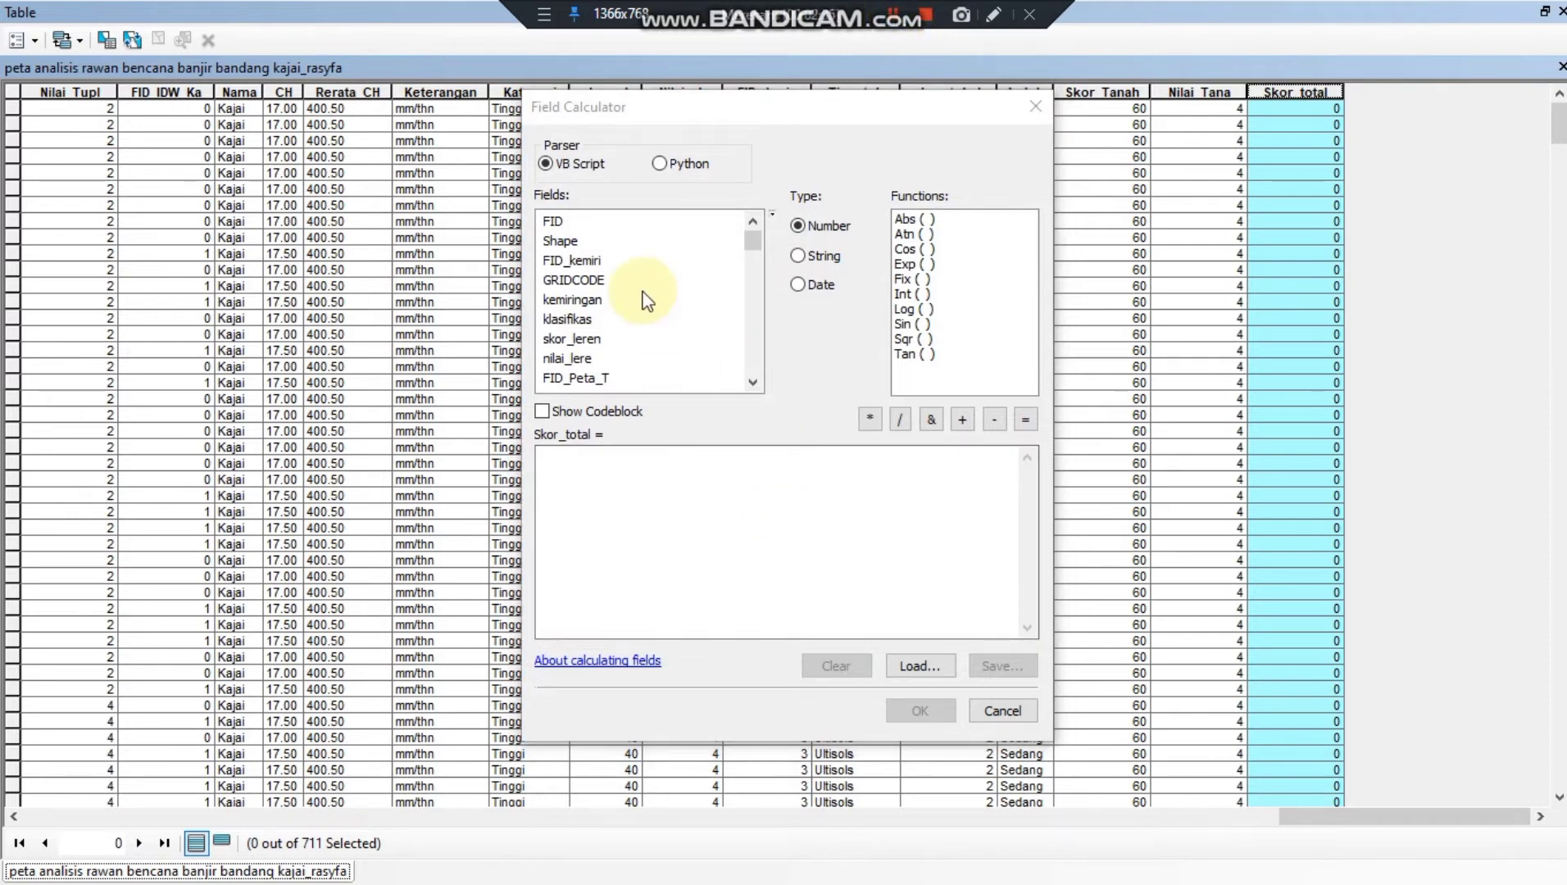
double_click(575, 358)
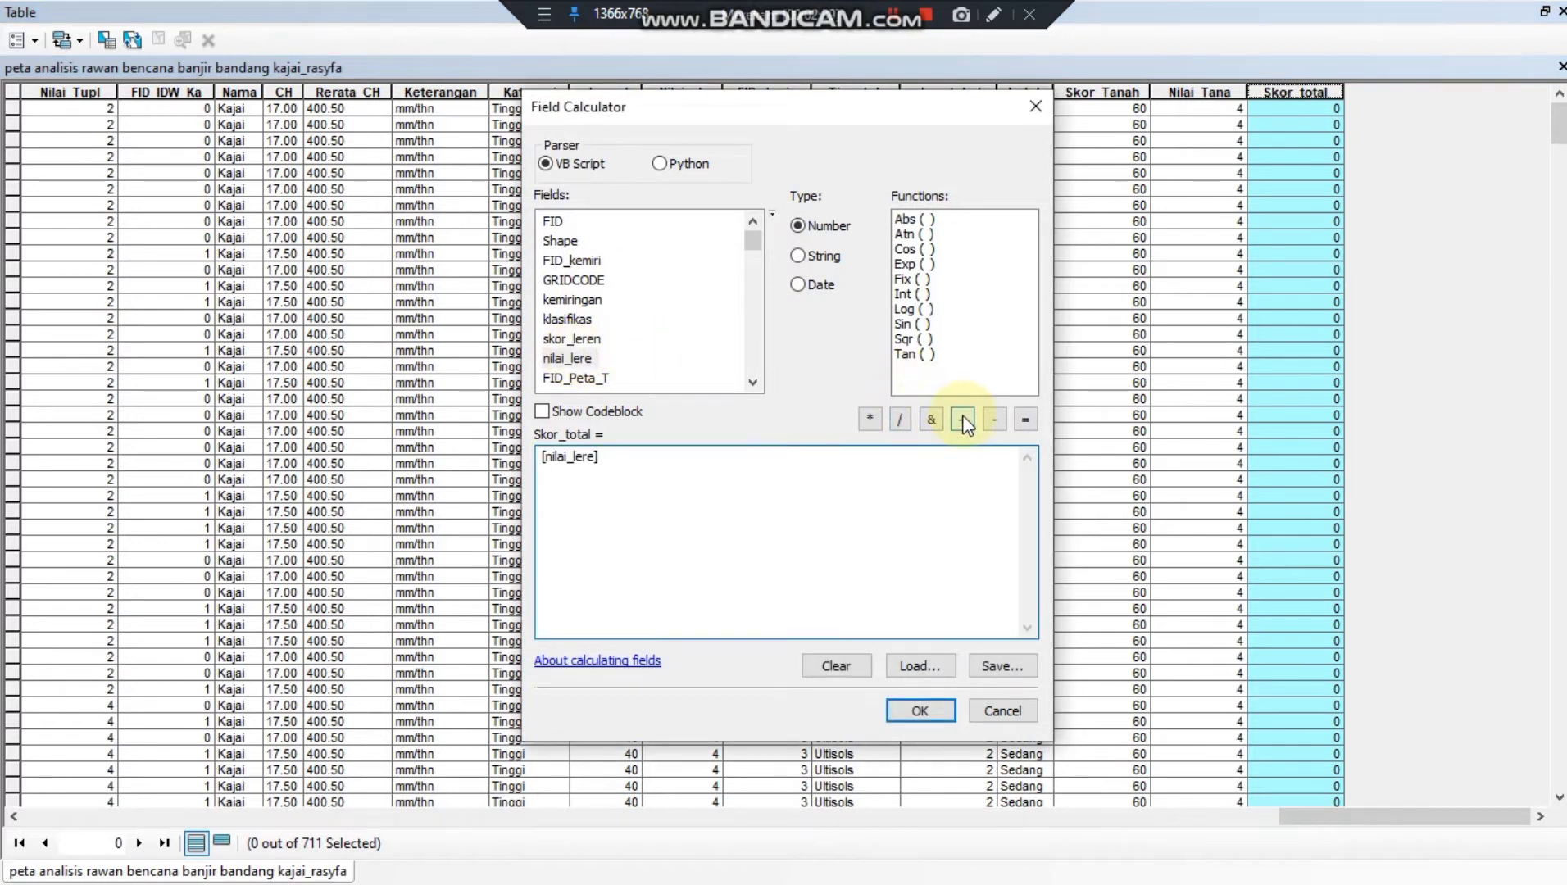
left_click_drag(749, 237, 759, 371)
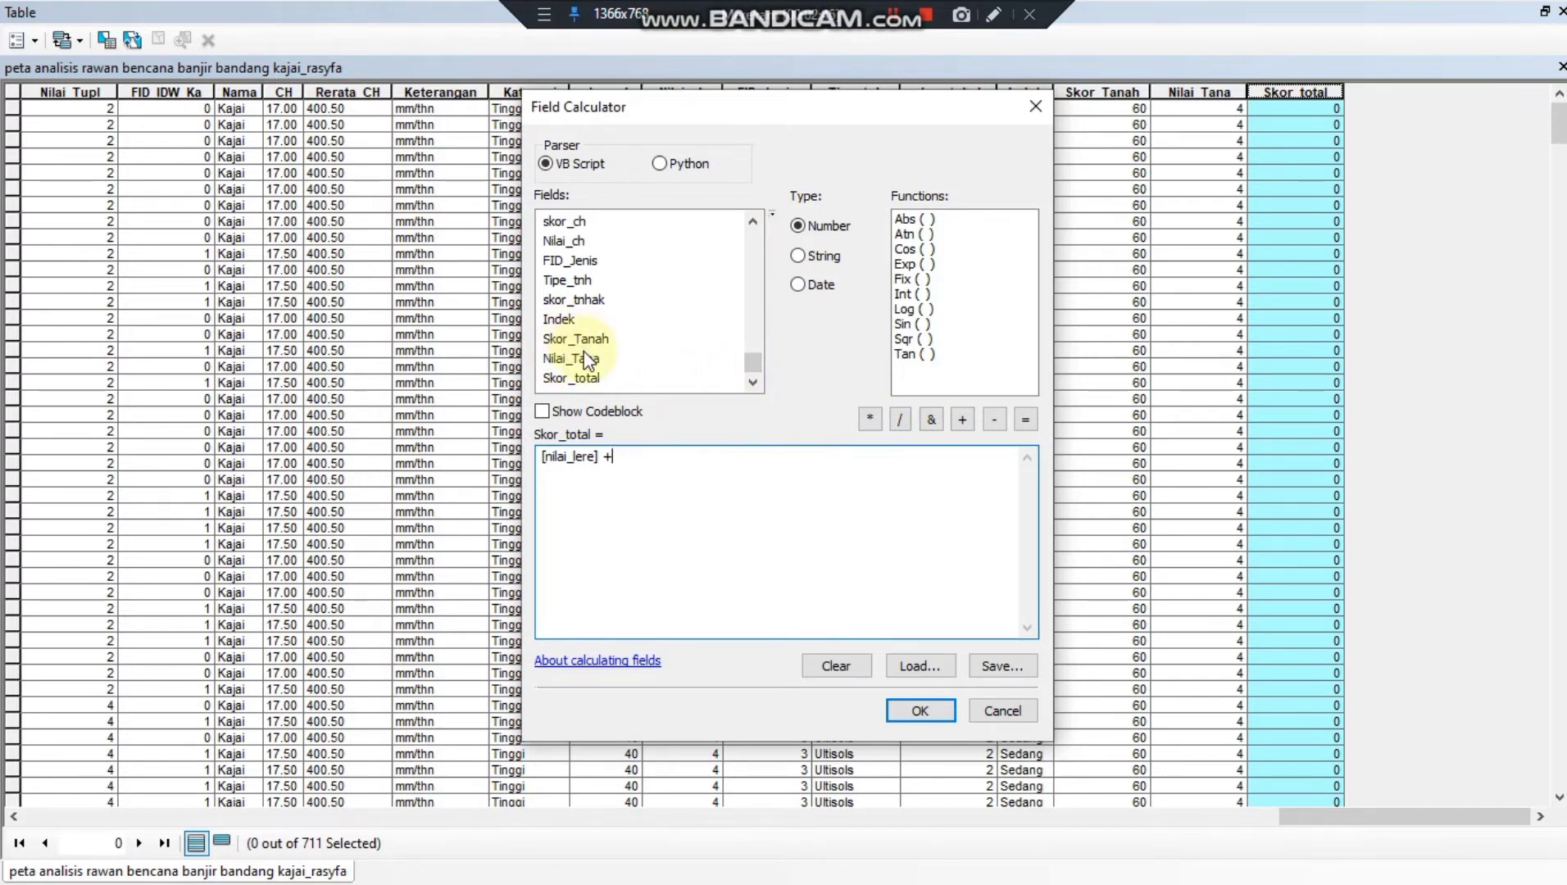
double_click(564, 242)
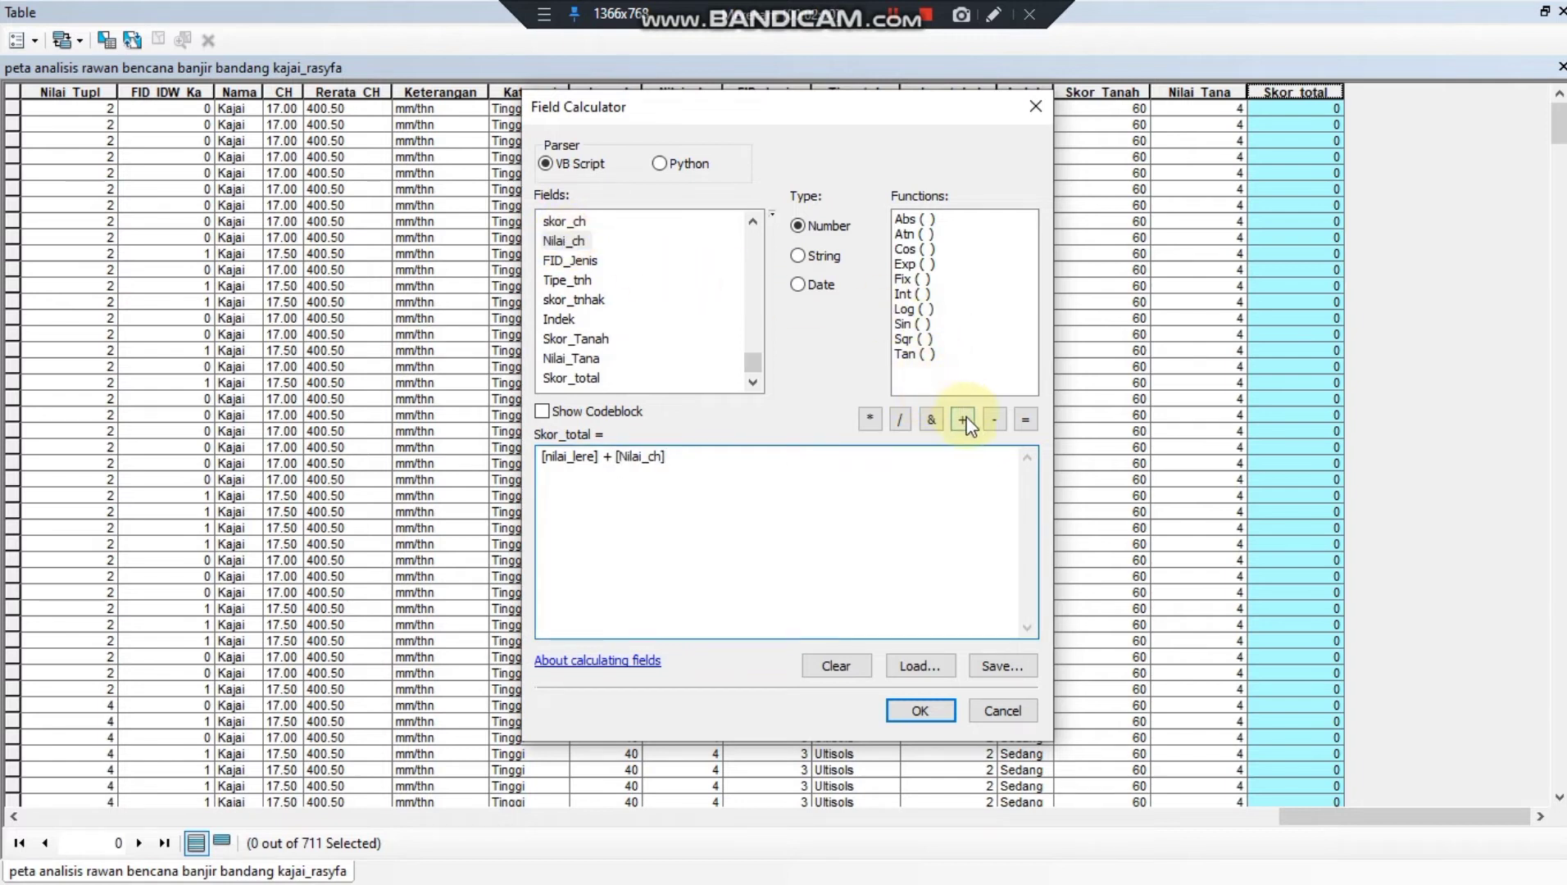
left_click(891, 17)
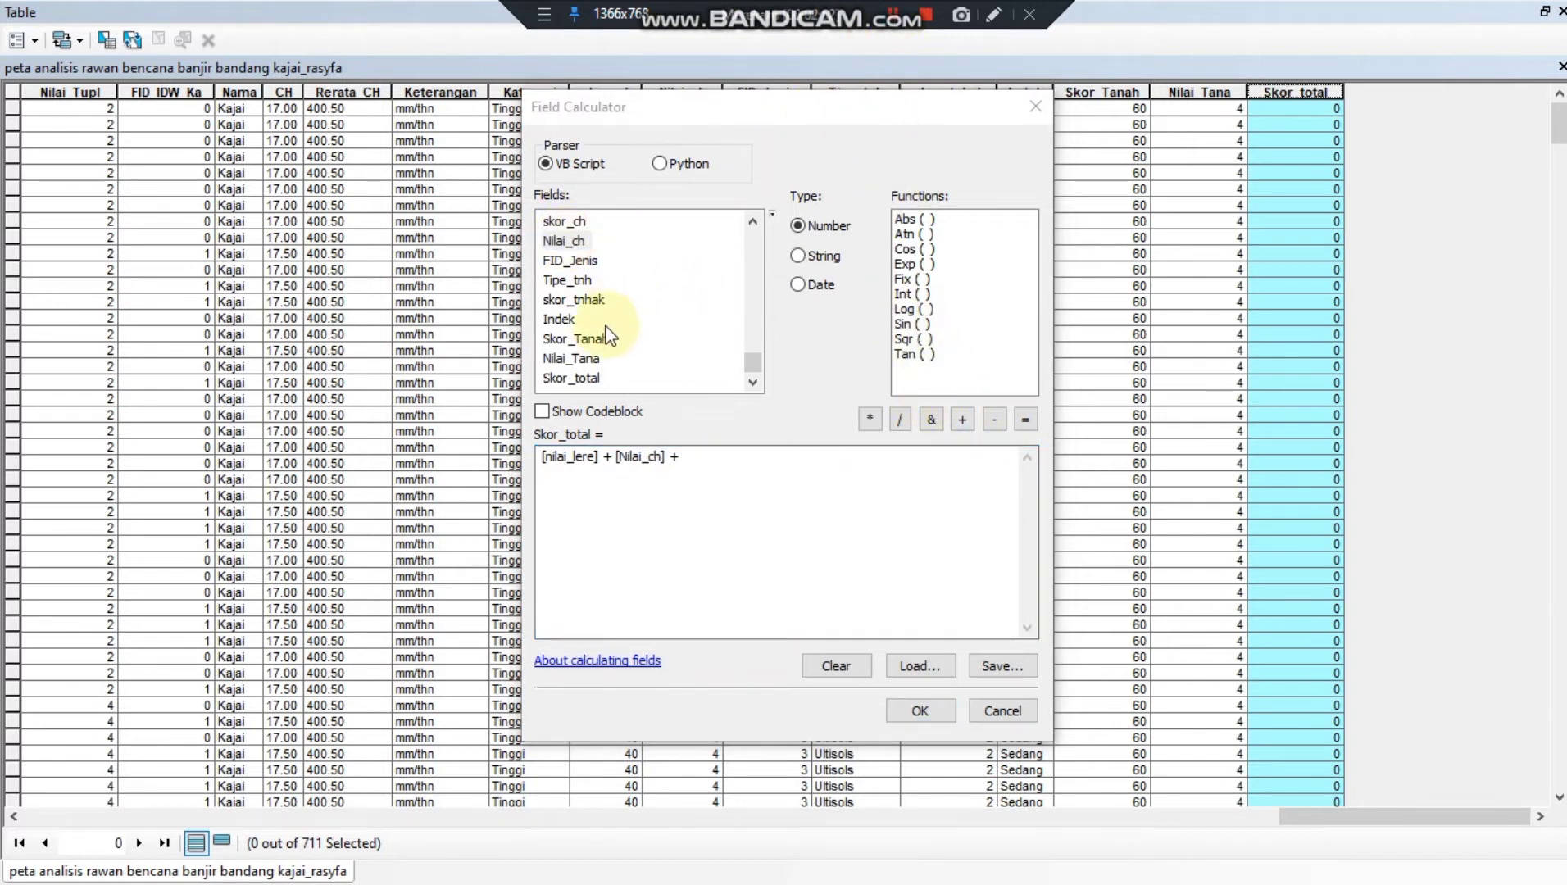
double_click(582, 357)
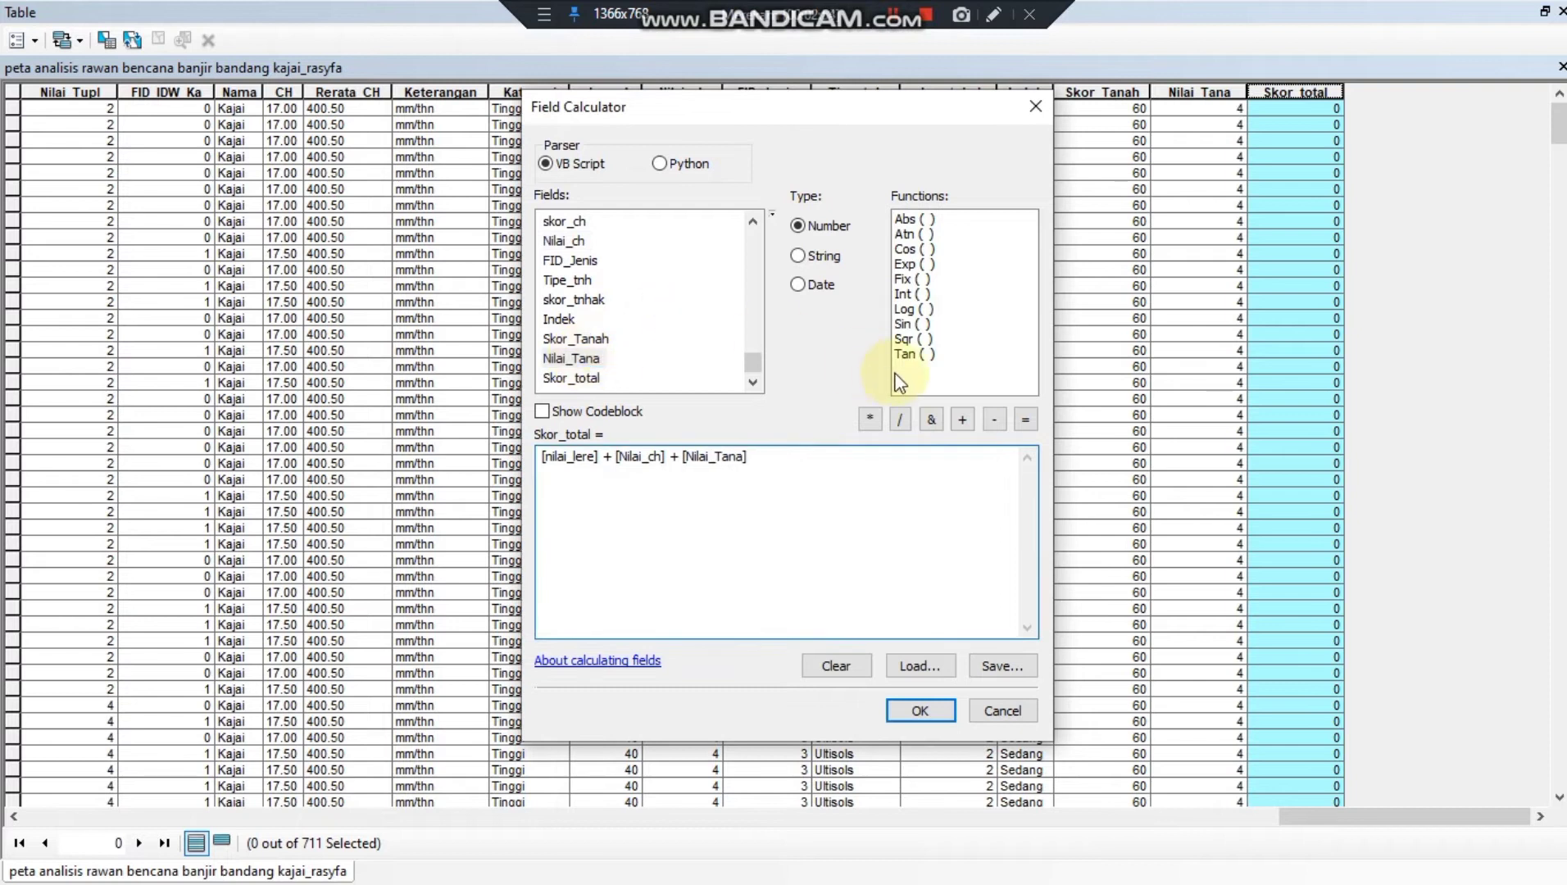
left_click(963, 420)
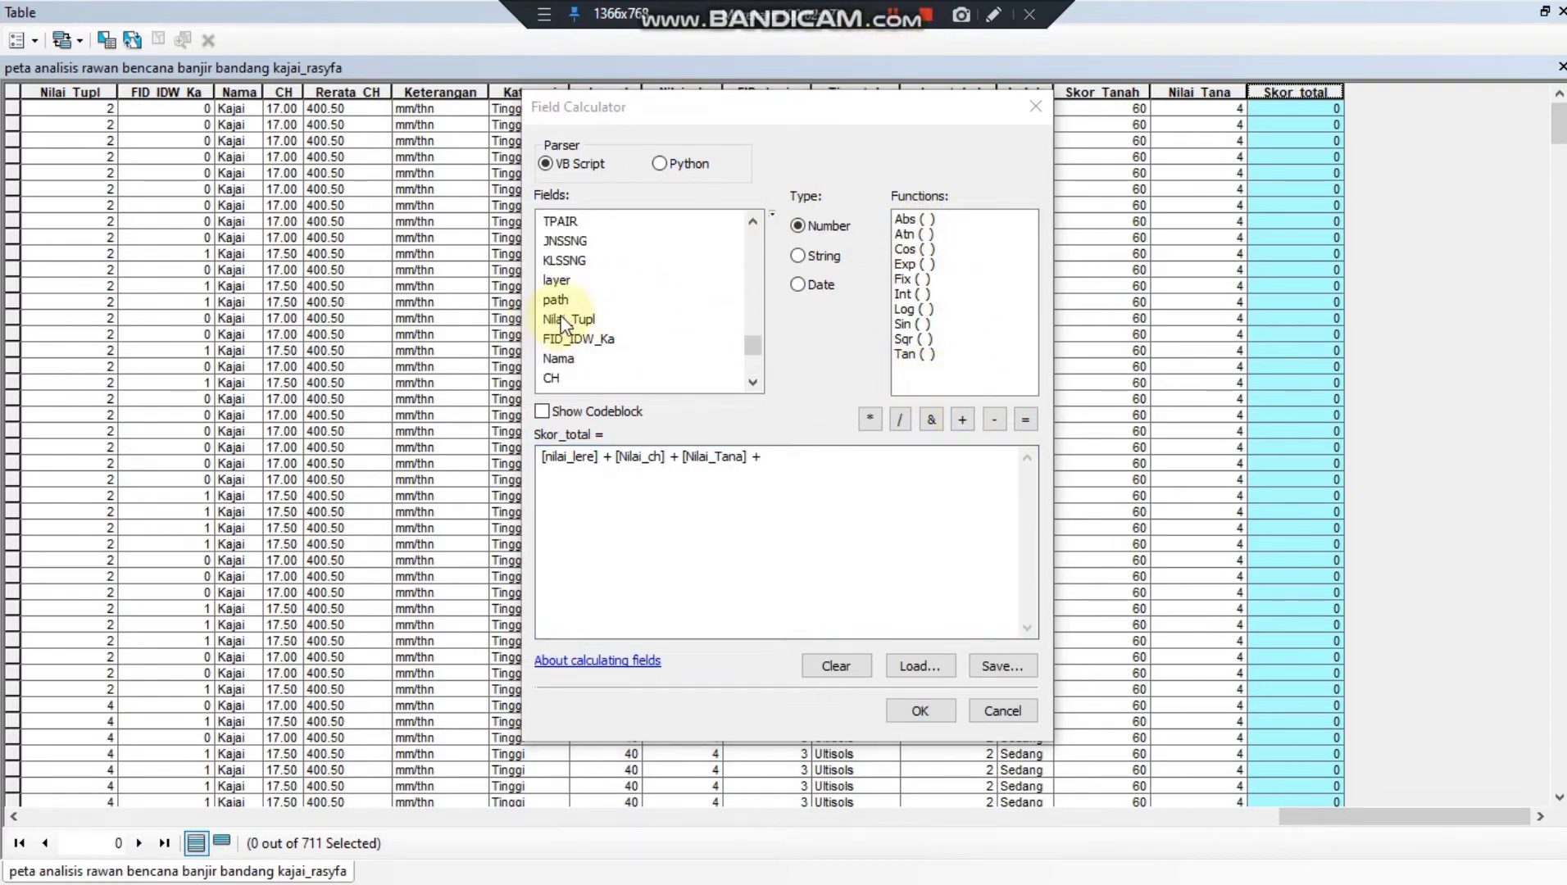
double_click(564, 322)
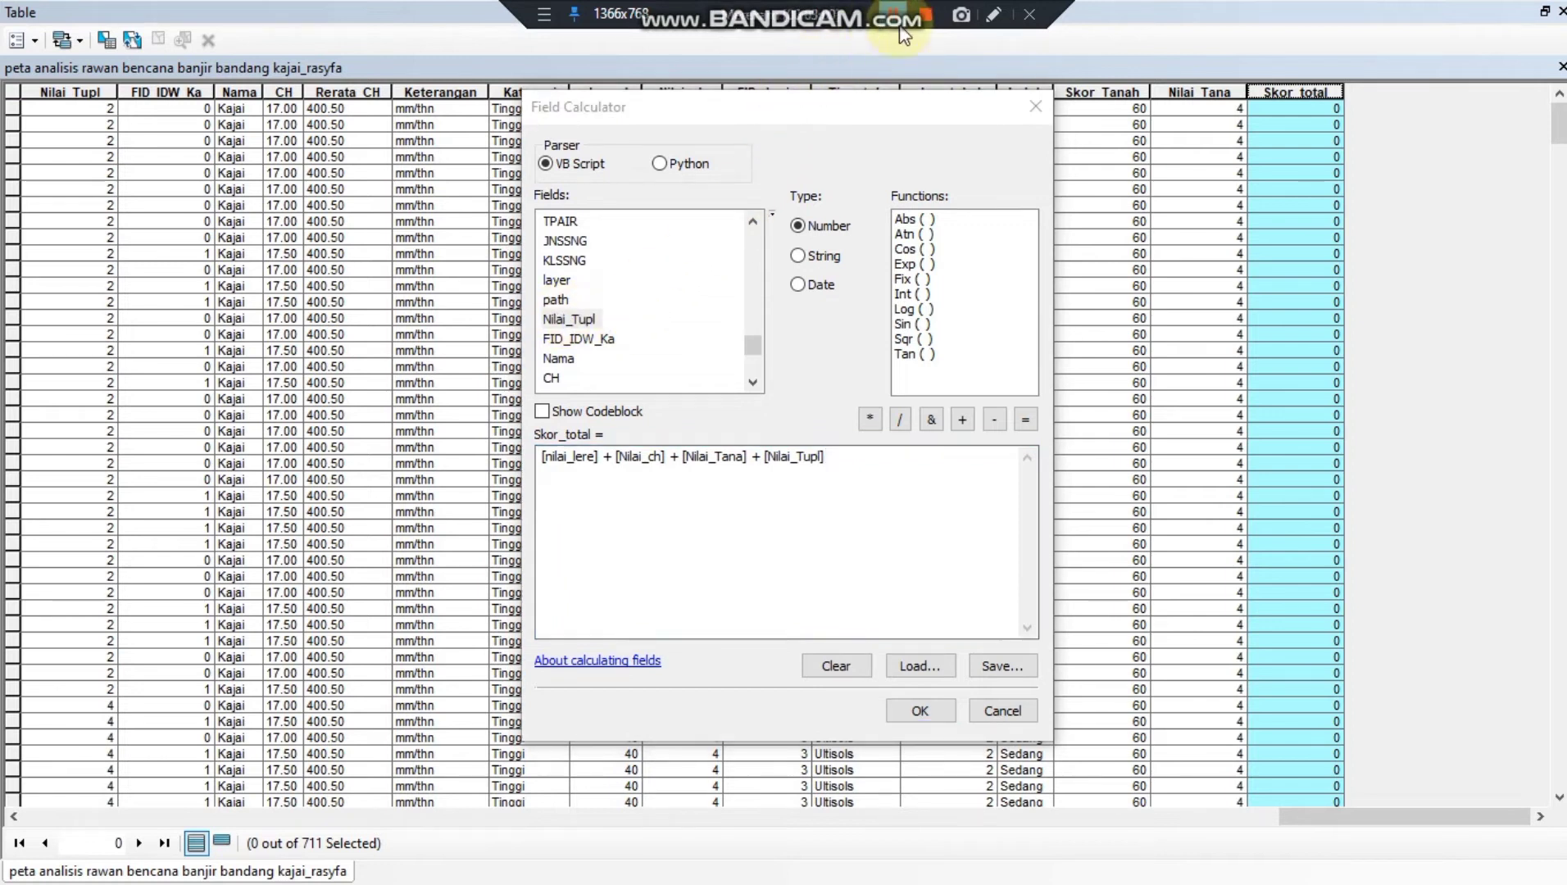
left_click(916, 713)
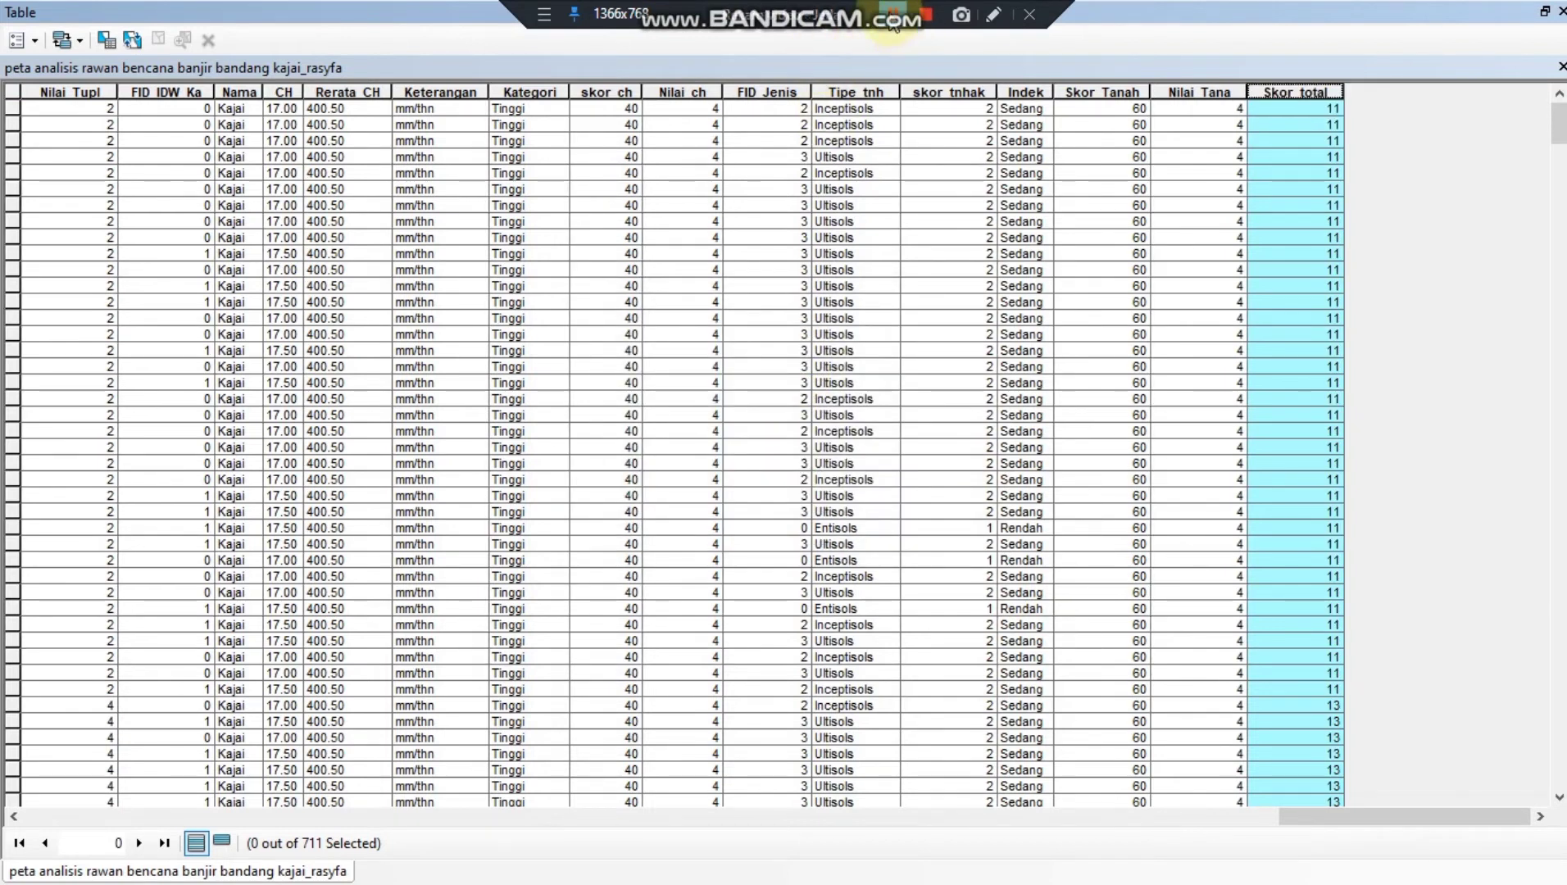
Look through the computed total scores, sort the table by Skor_total in ascending order, and restore the table window from its maximized size
scroll(1430, 232, "down", 13)
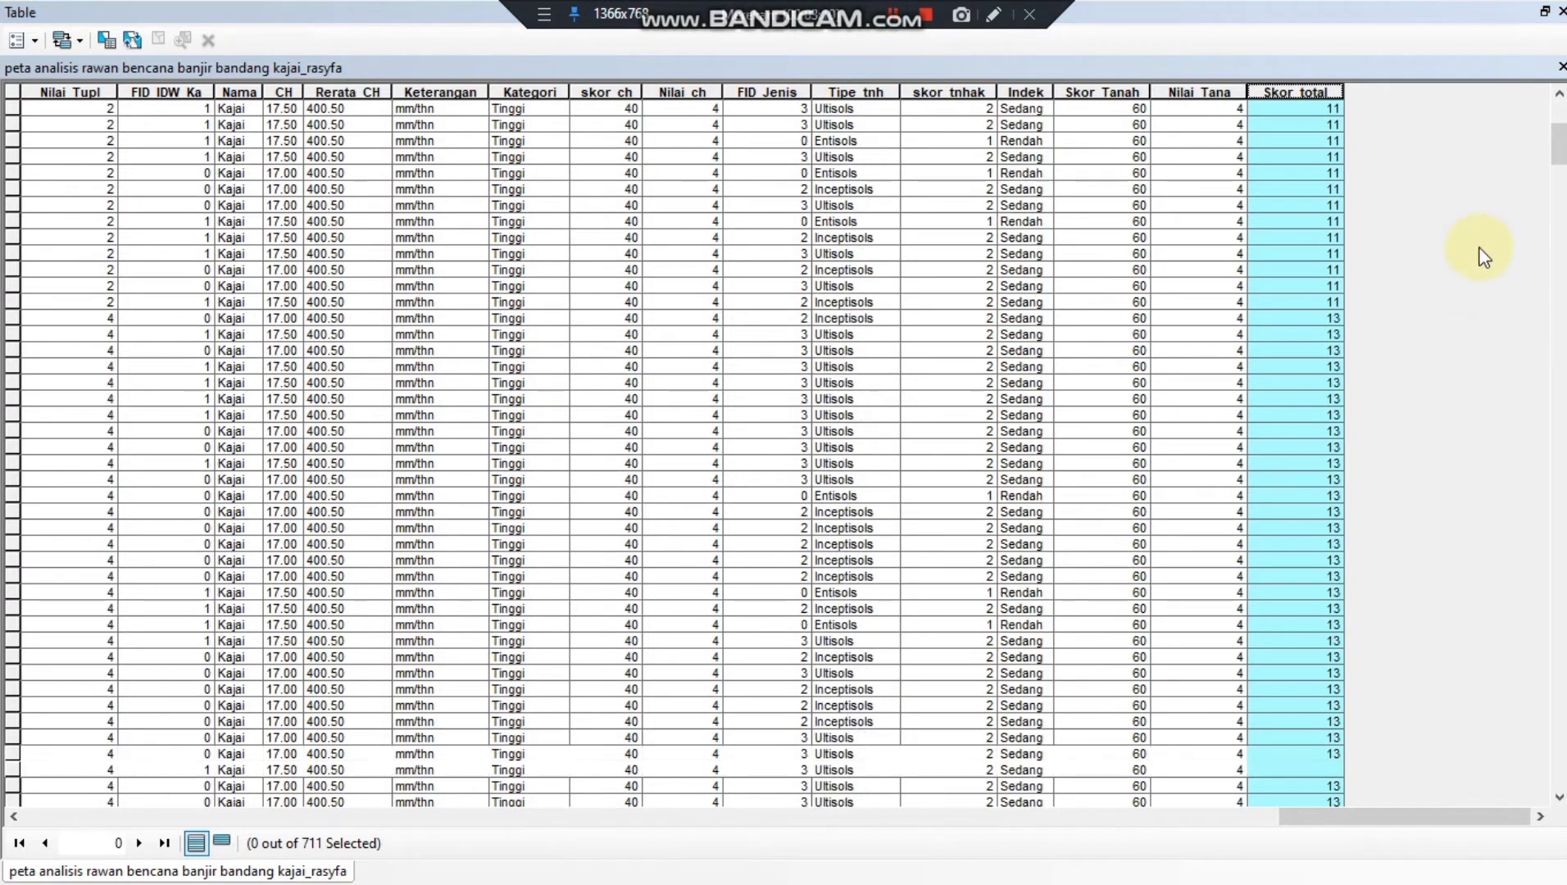
left_click_drag(1559, 153, 1463, 174)
right_click(1309, 91)
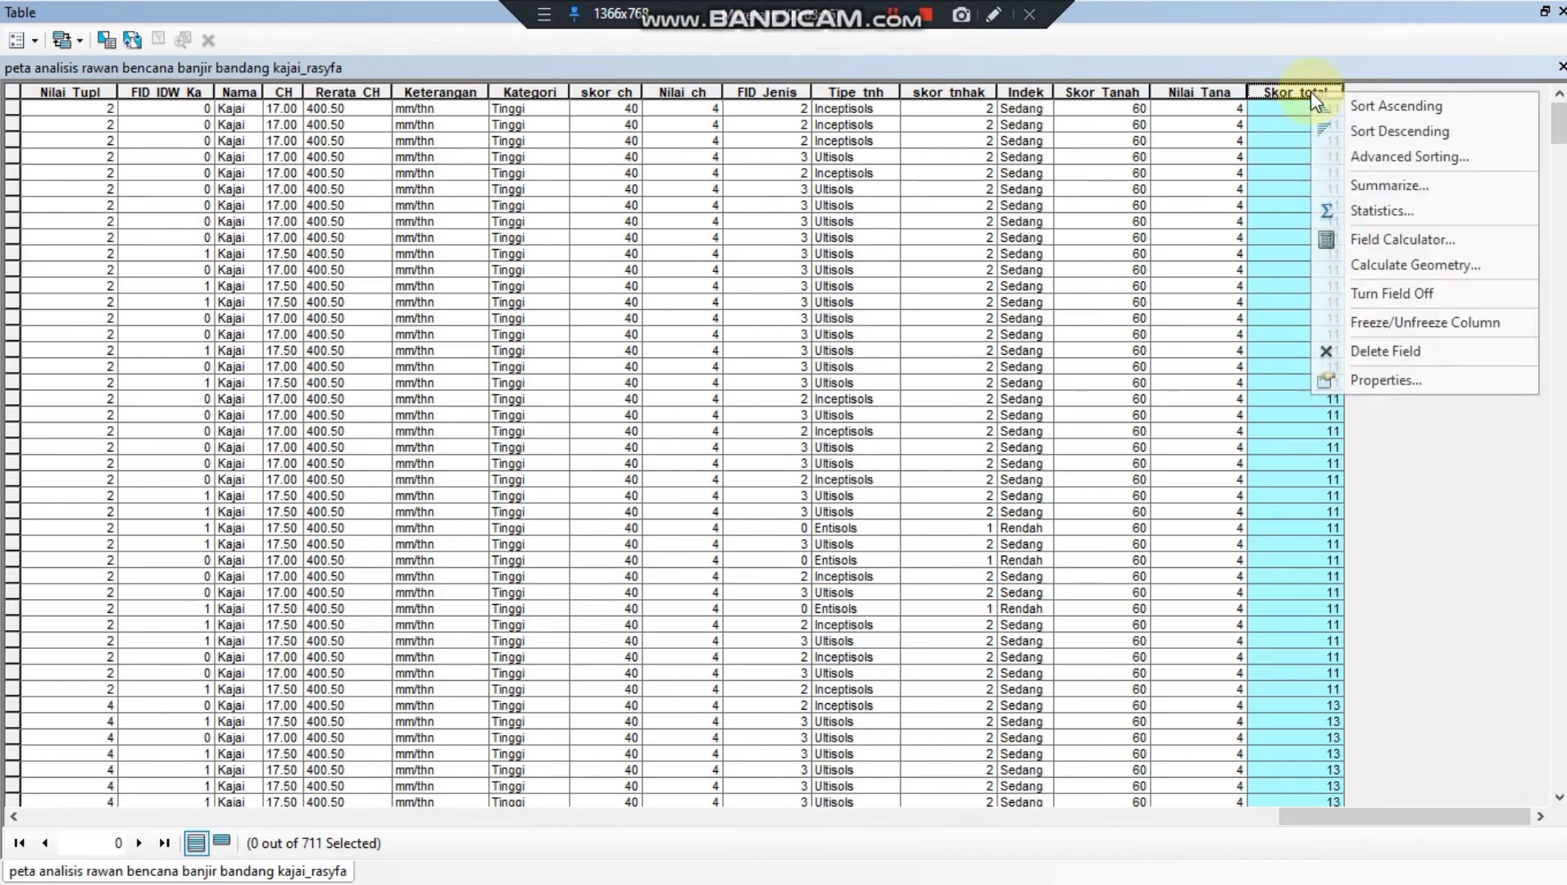
left_click(1354, 106)
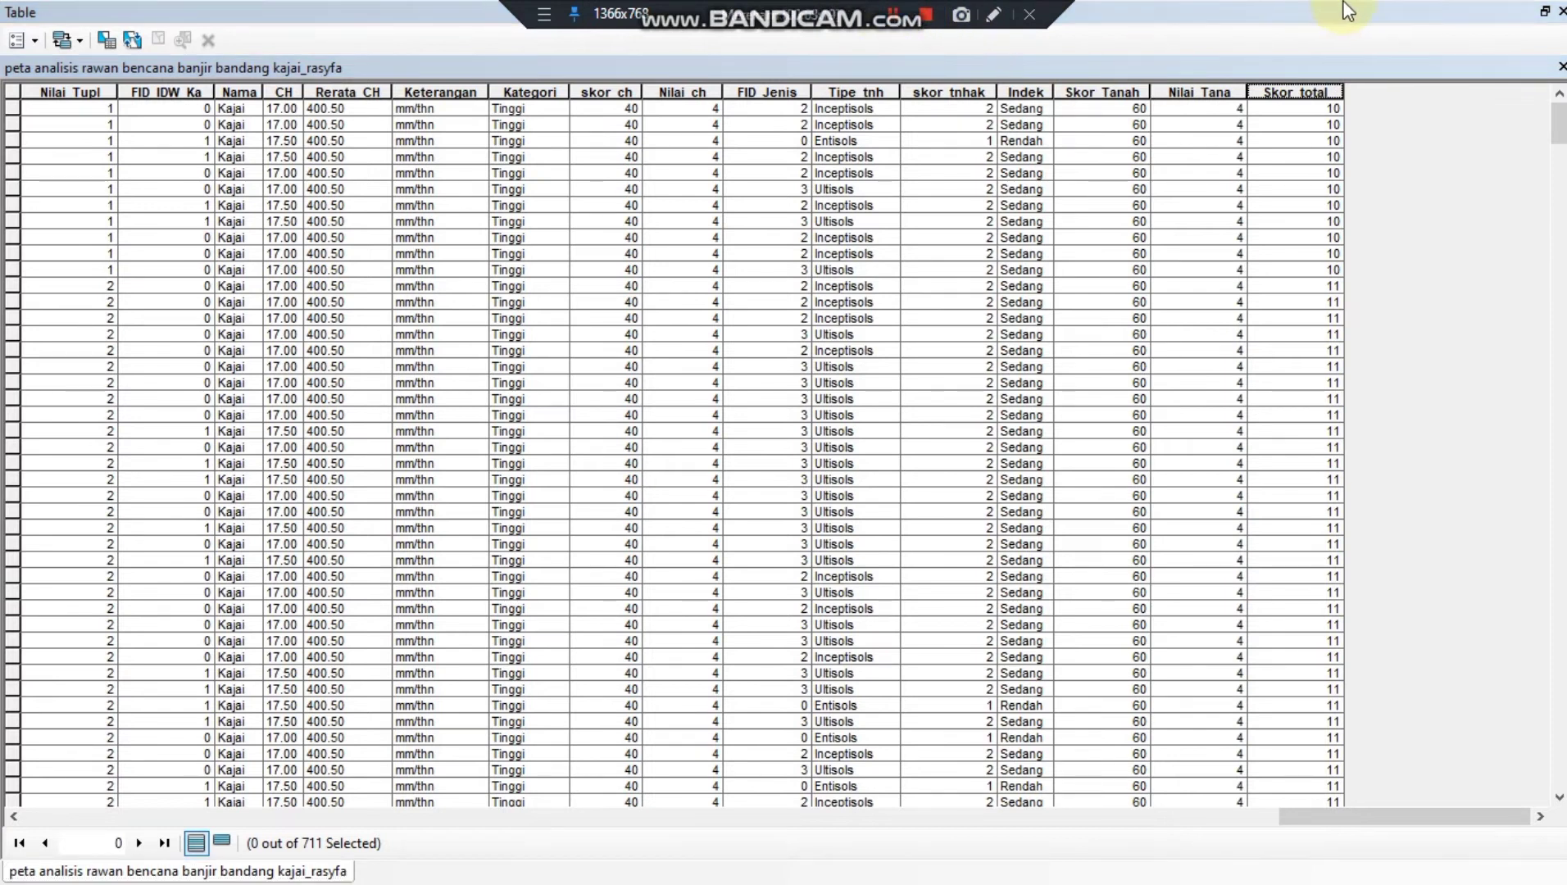
left_click(1546, 14)
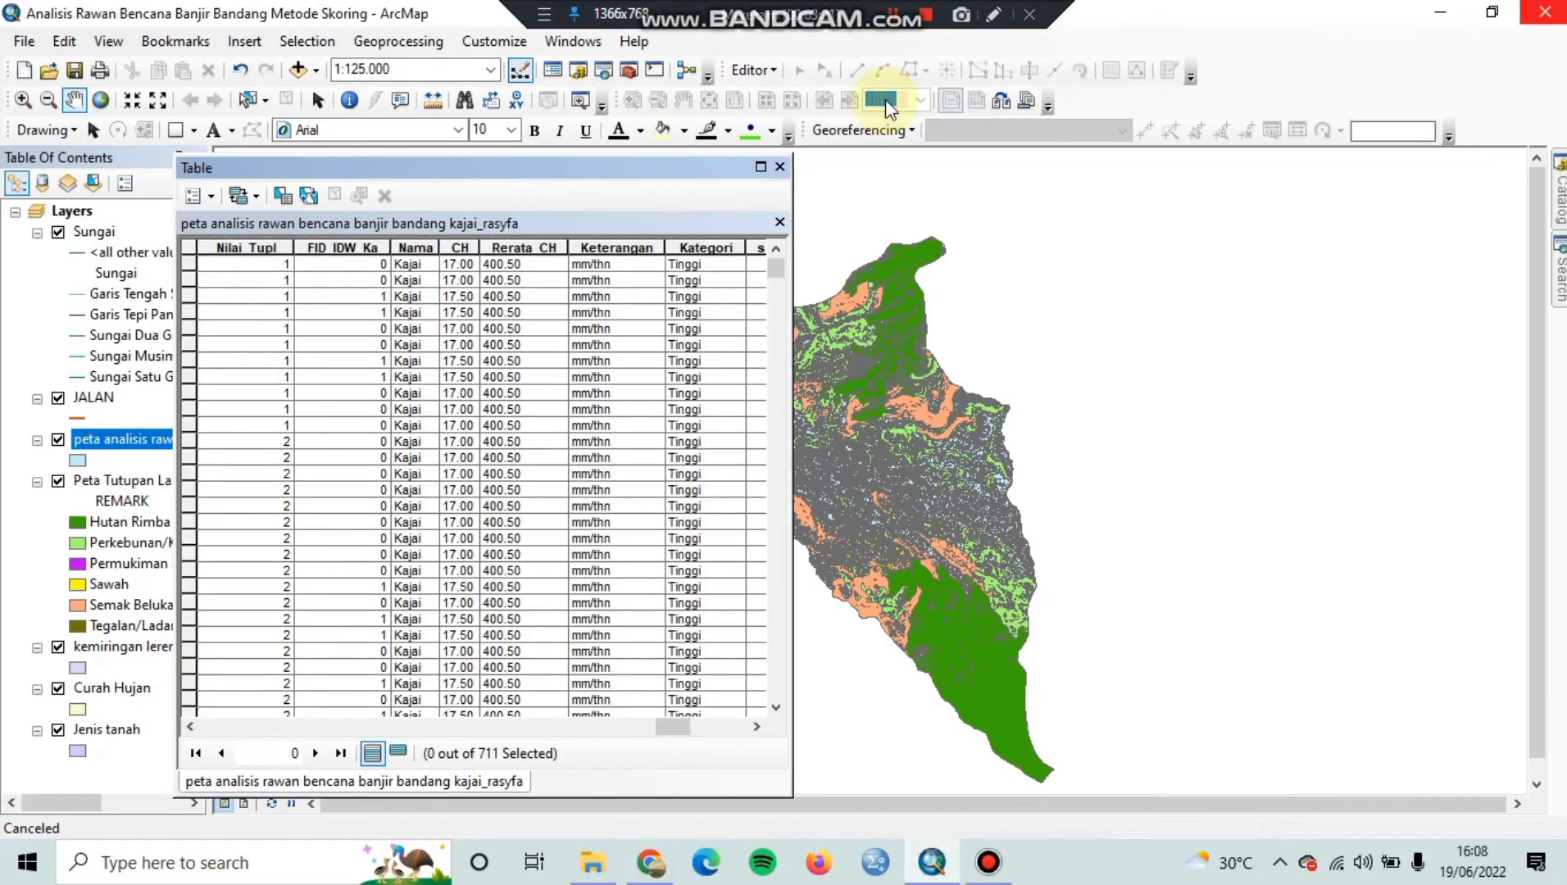
left_click(765, 71)
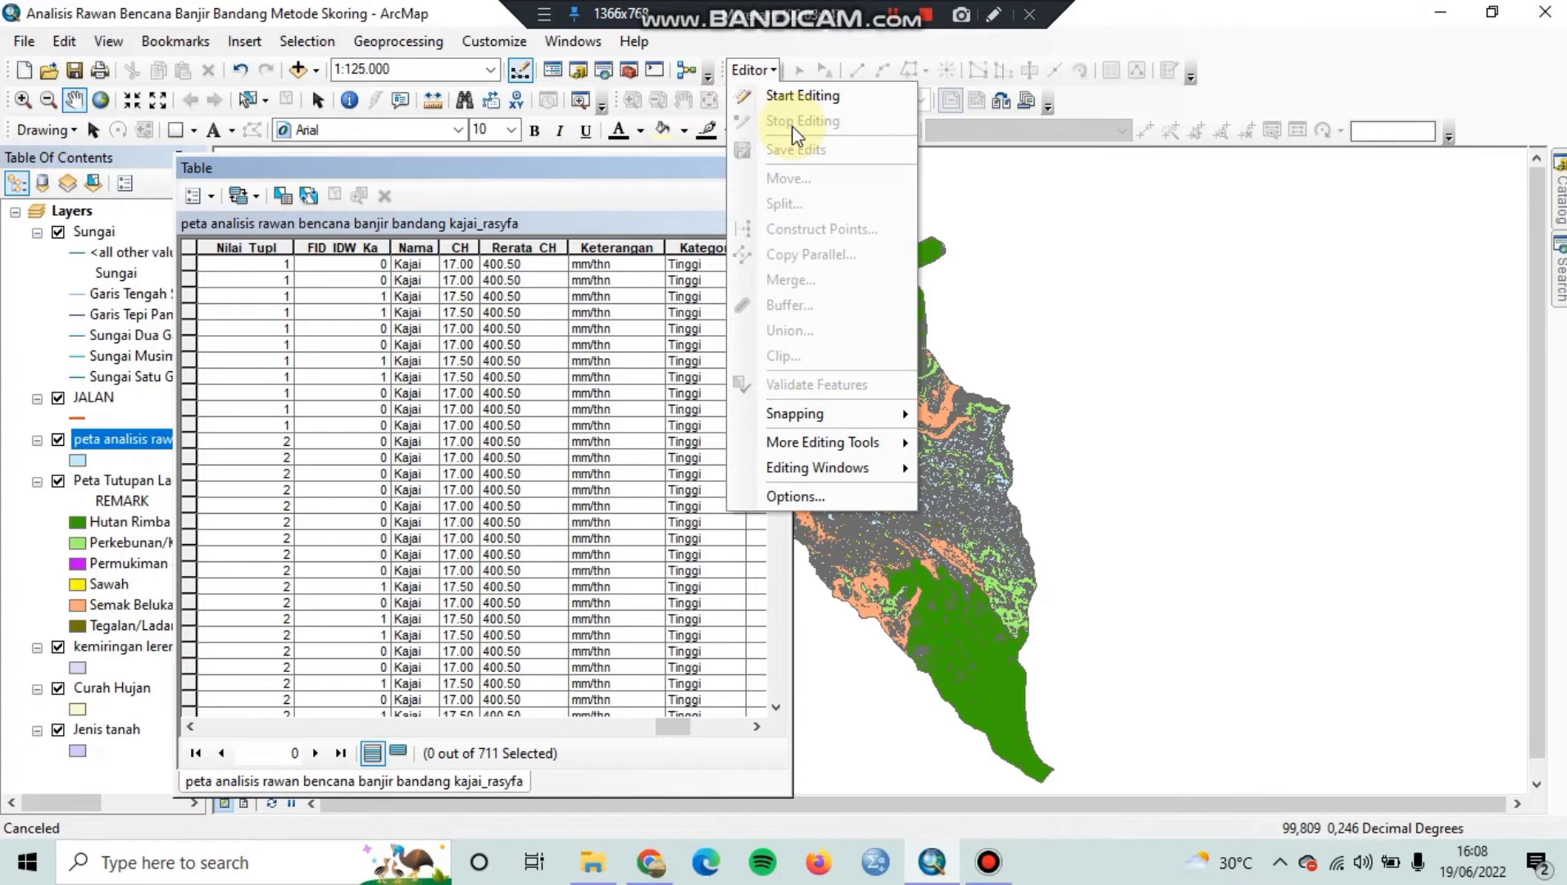
left_click(805, 97)
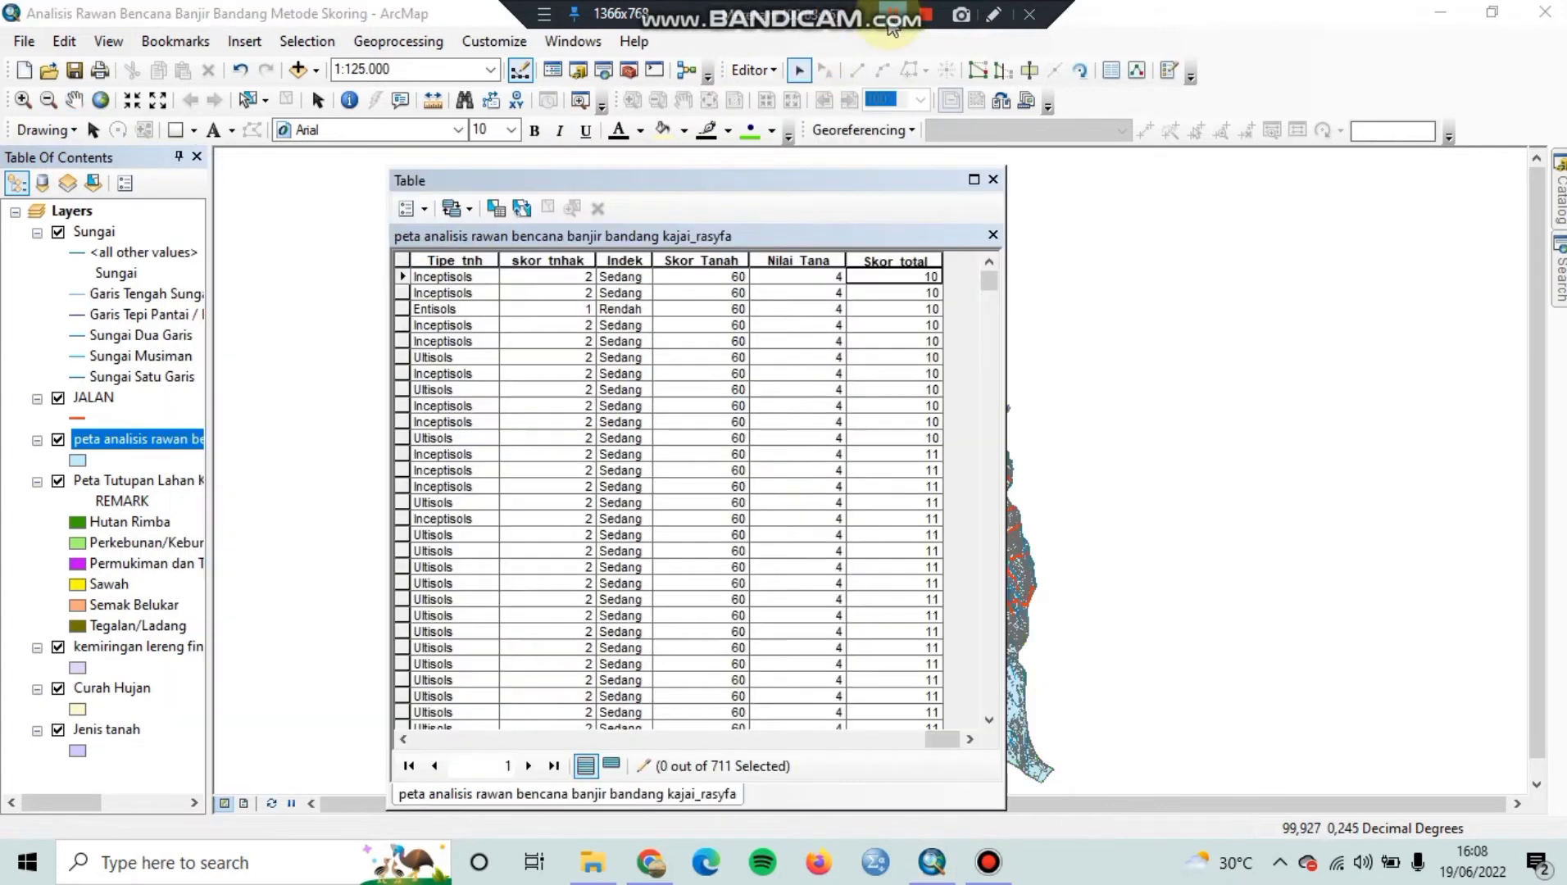
left_click(764, 72)
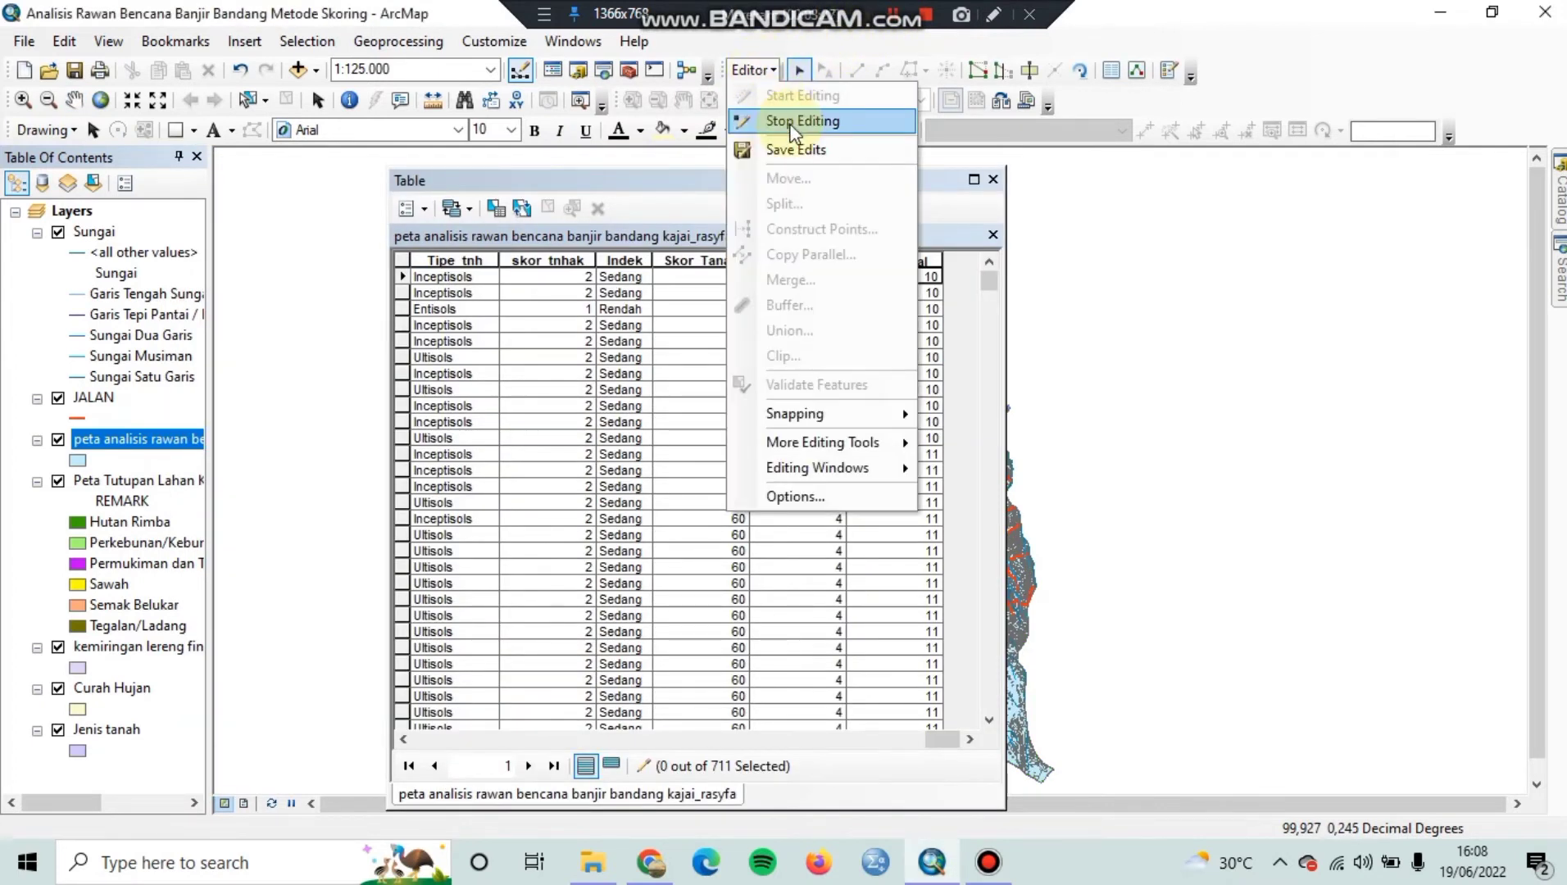
left_click(792, 125)
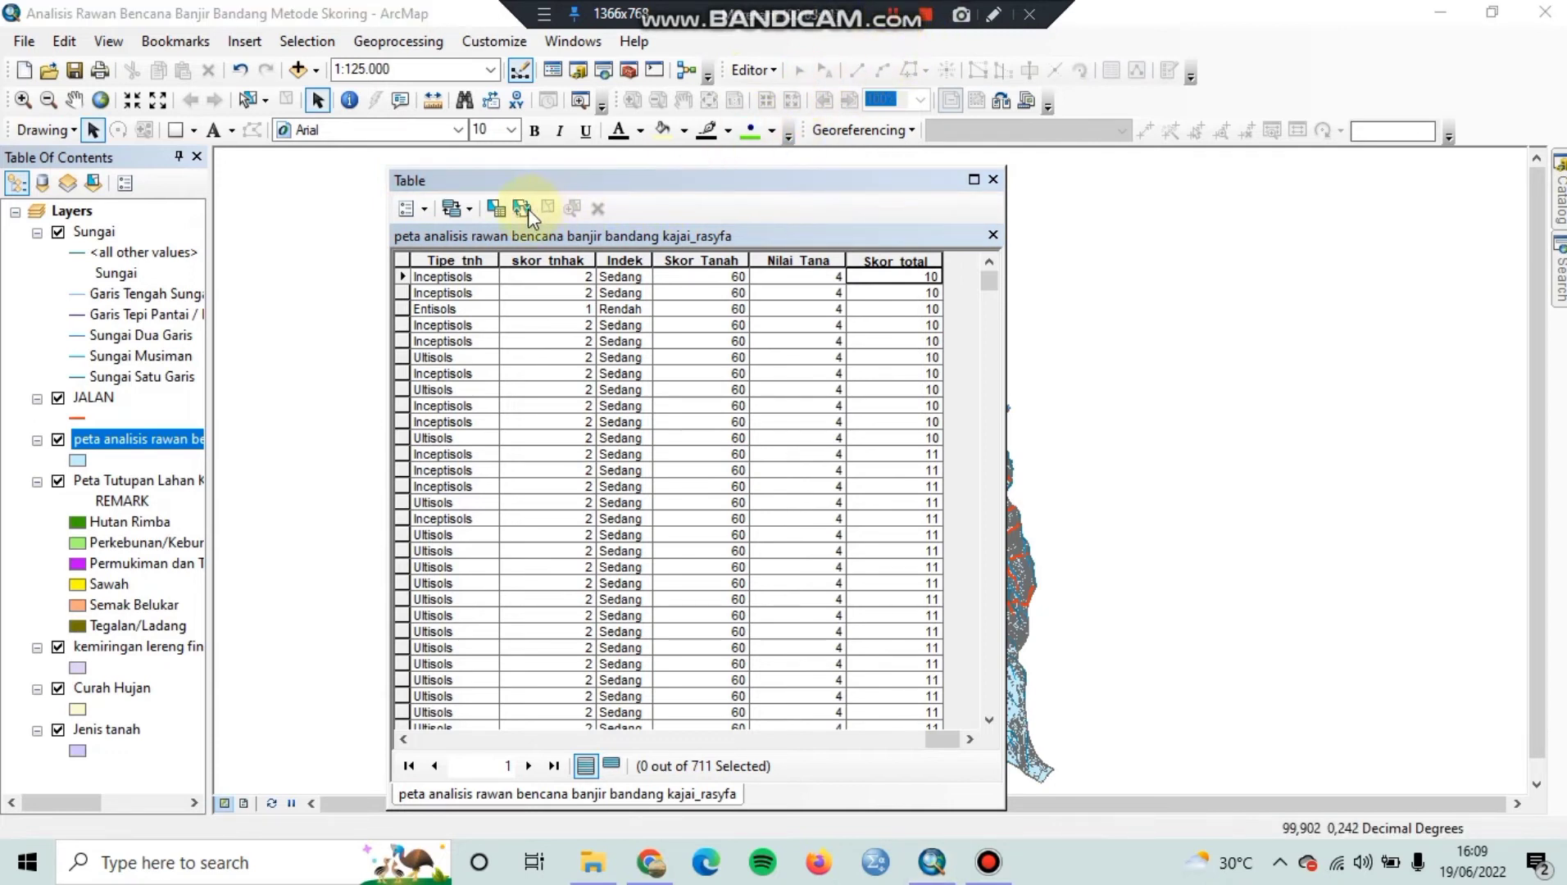
Add a Text field named "Keterangan" with length 50 to the intersected layer's table and accept the automatic renaming
left_click(426, 210)
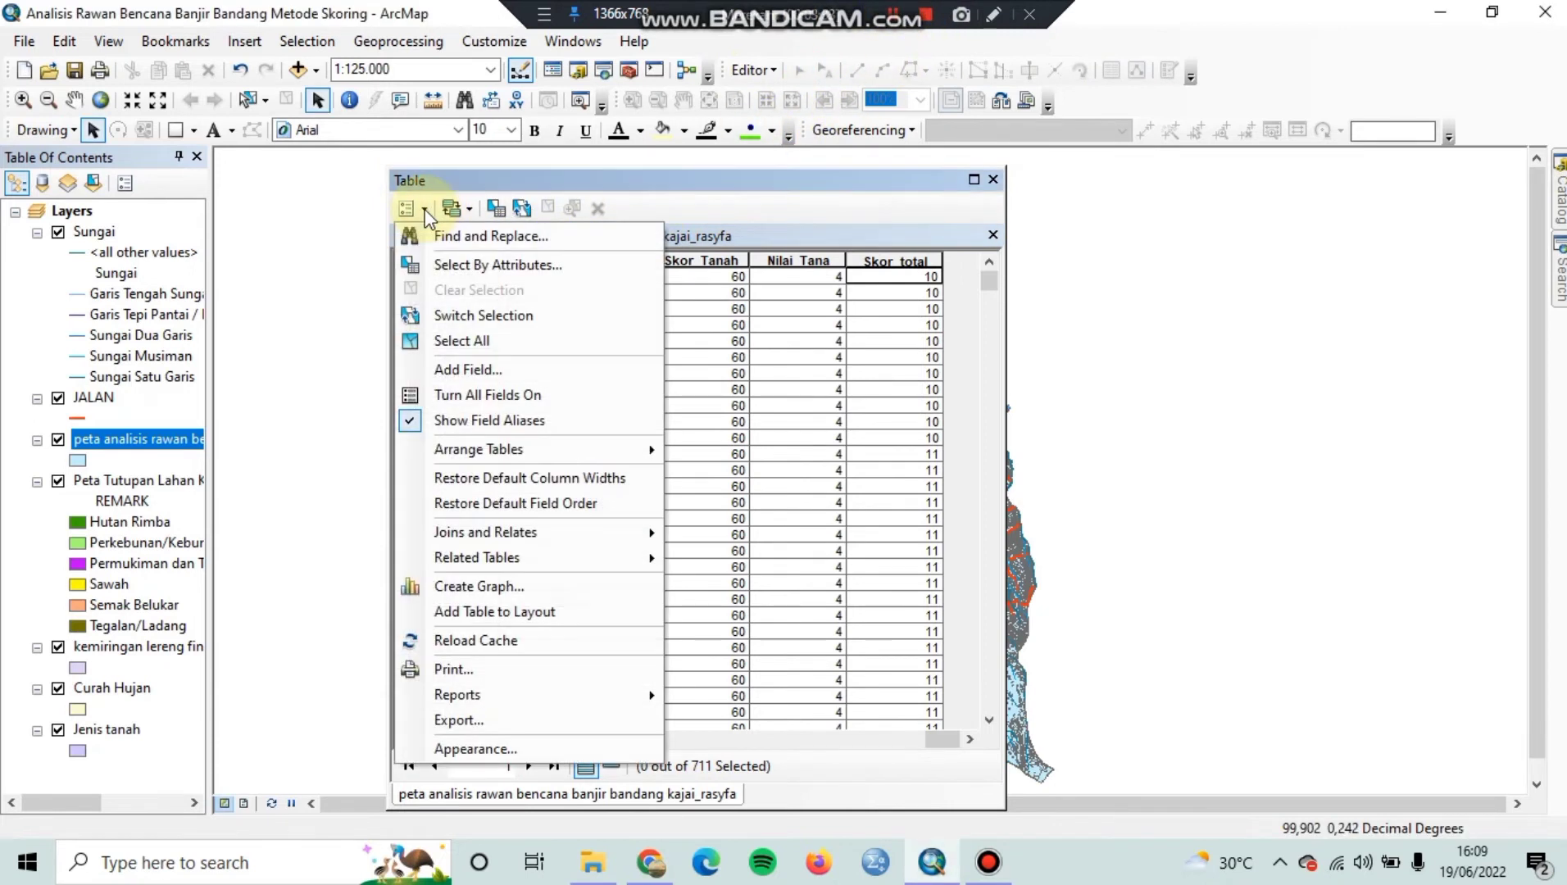
left_click(479, 369)
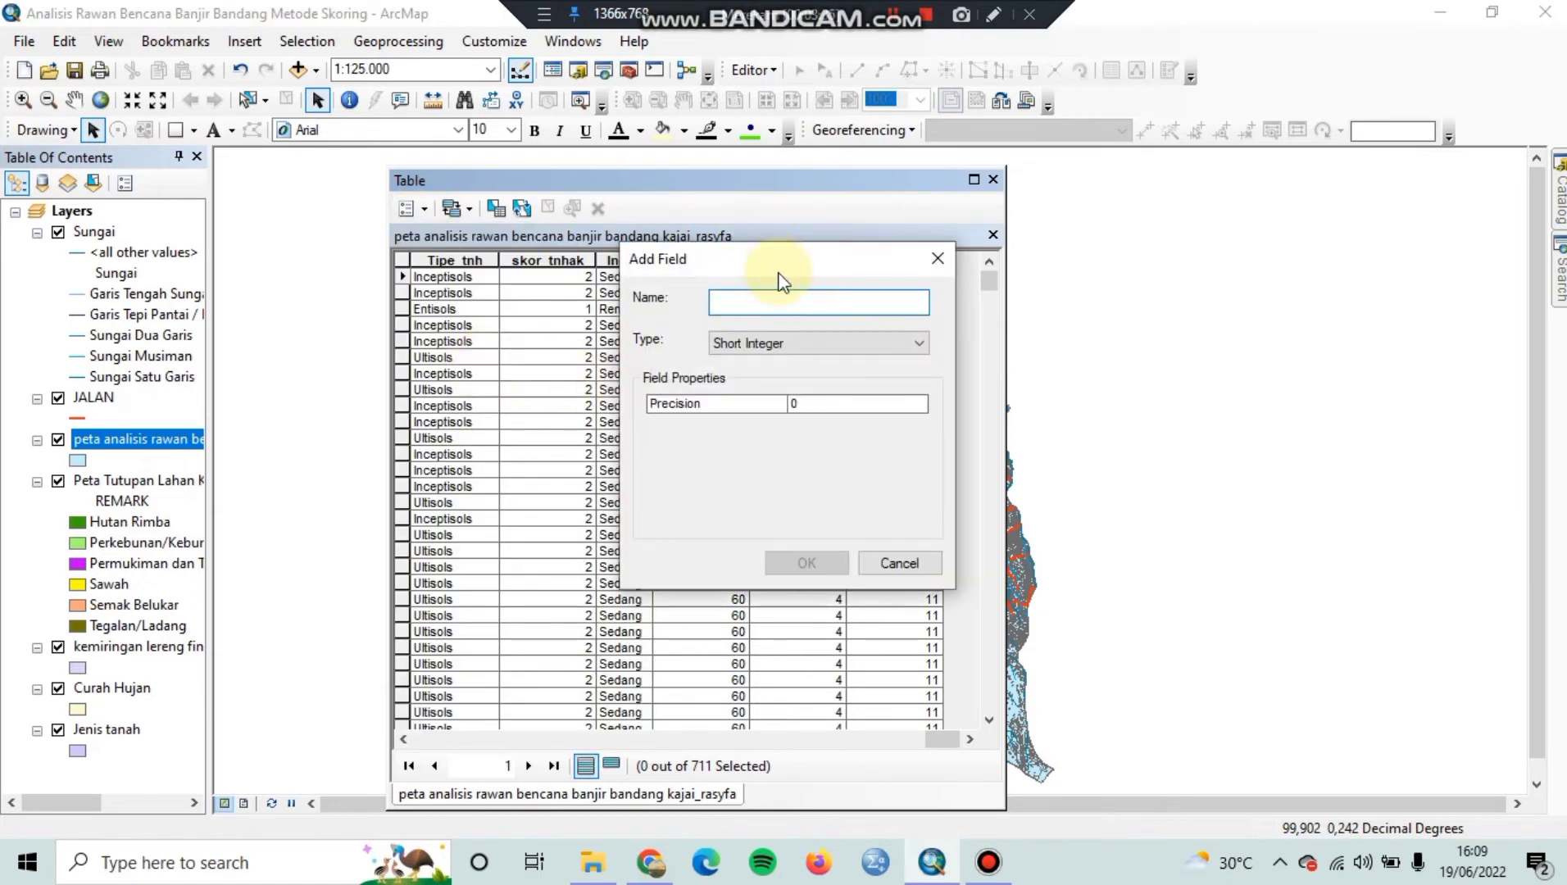
type("Keteran")
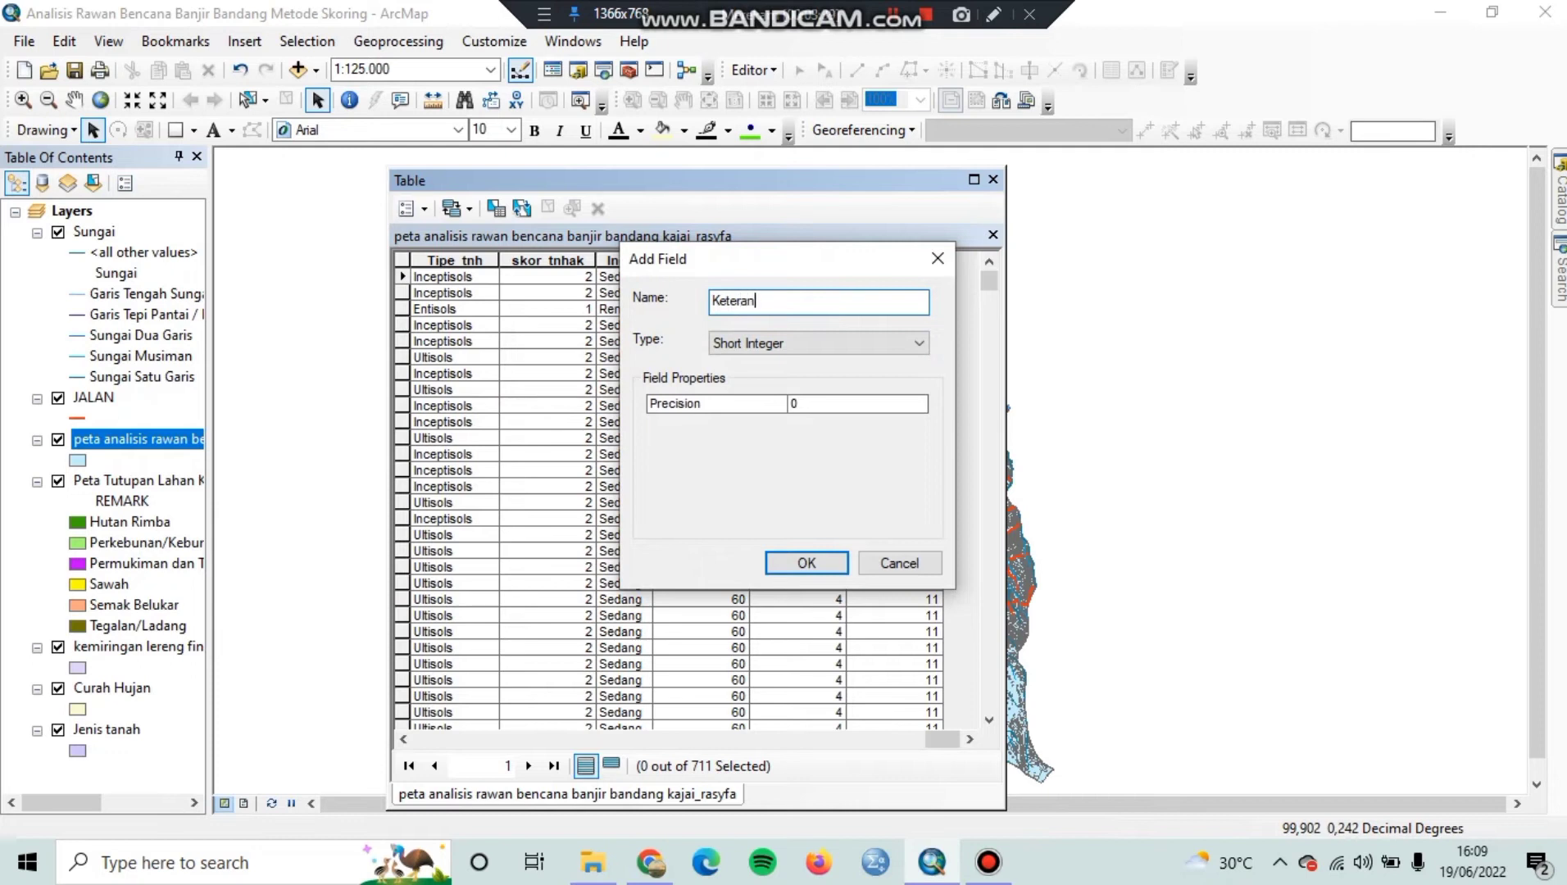
type("gan")
left_click(859, 341)
left_click(821, 432)
left_click(824, 342)
left_click(788, 424)
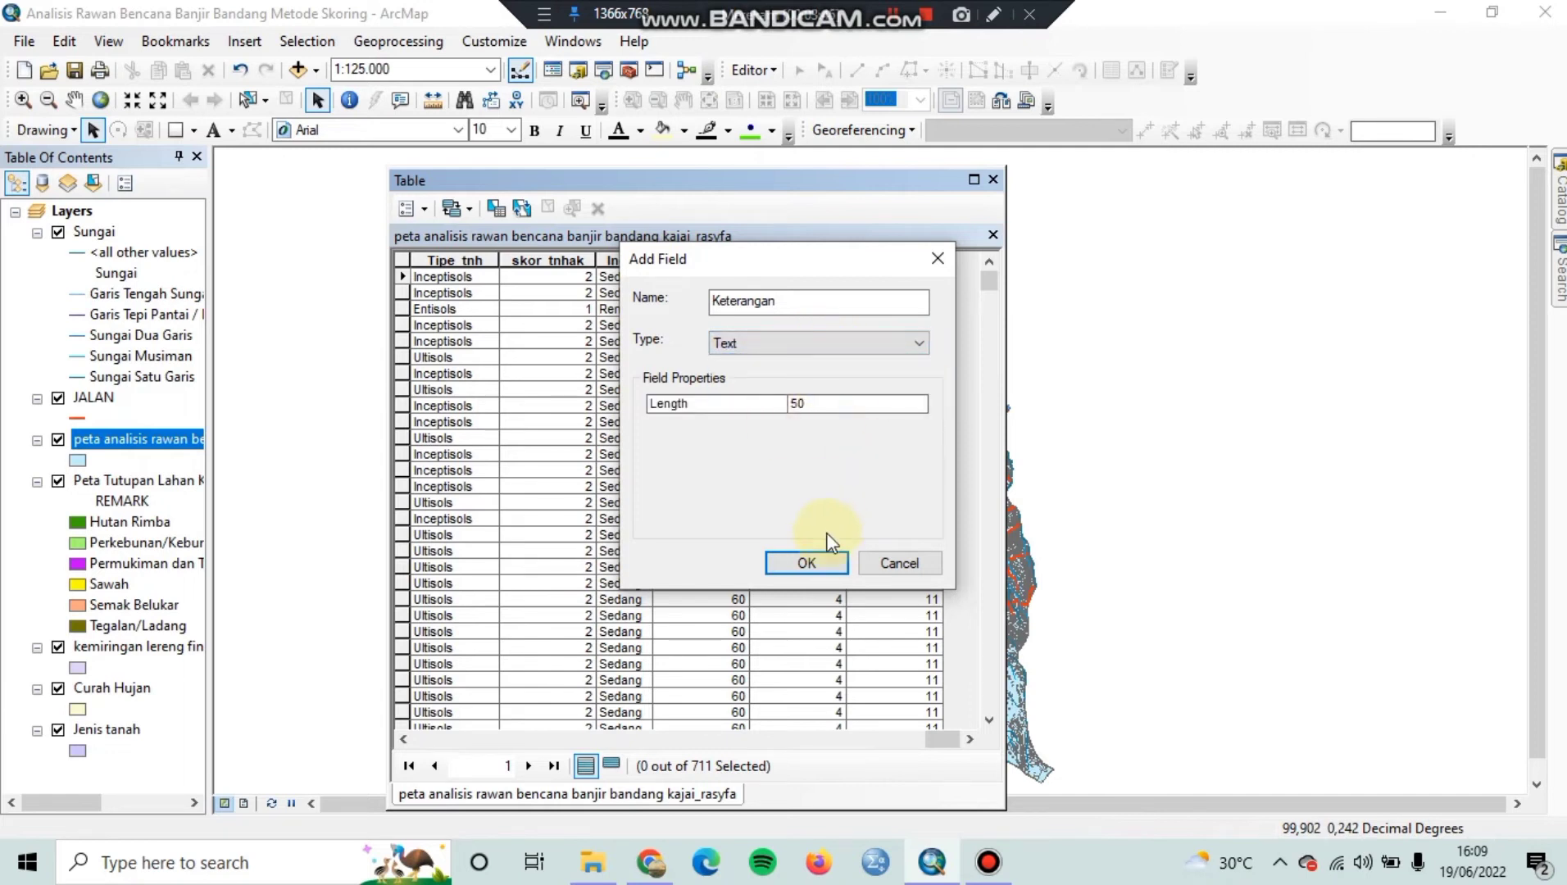
left_click(816, 561)
left_click(849, 513)
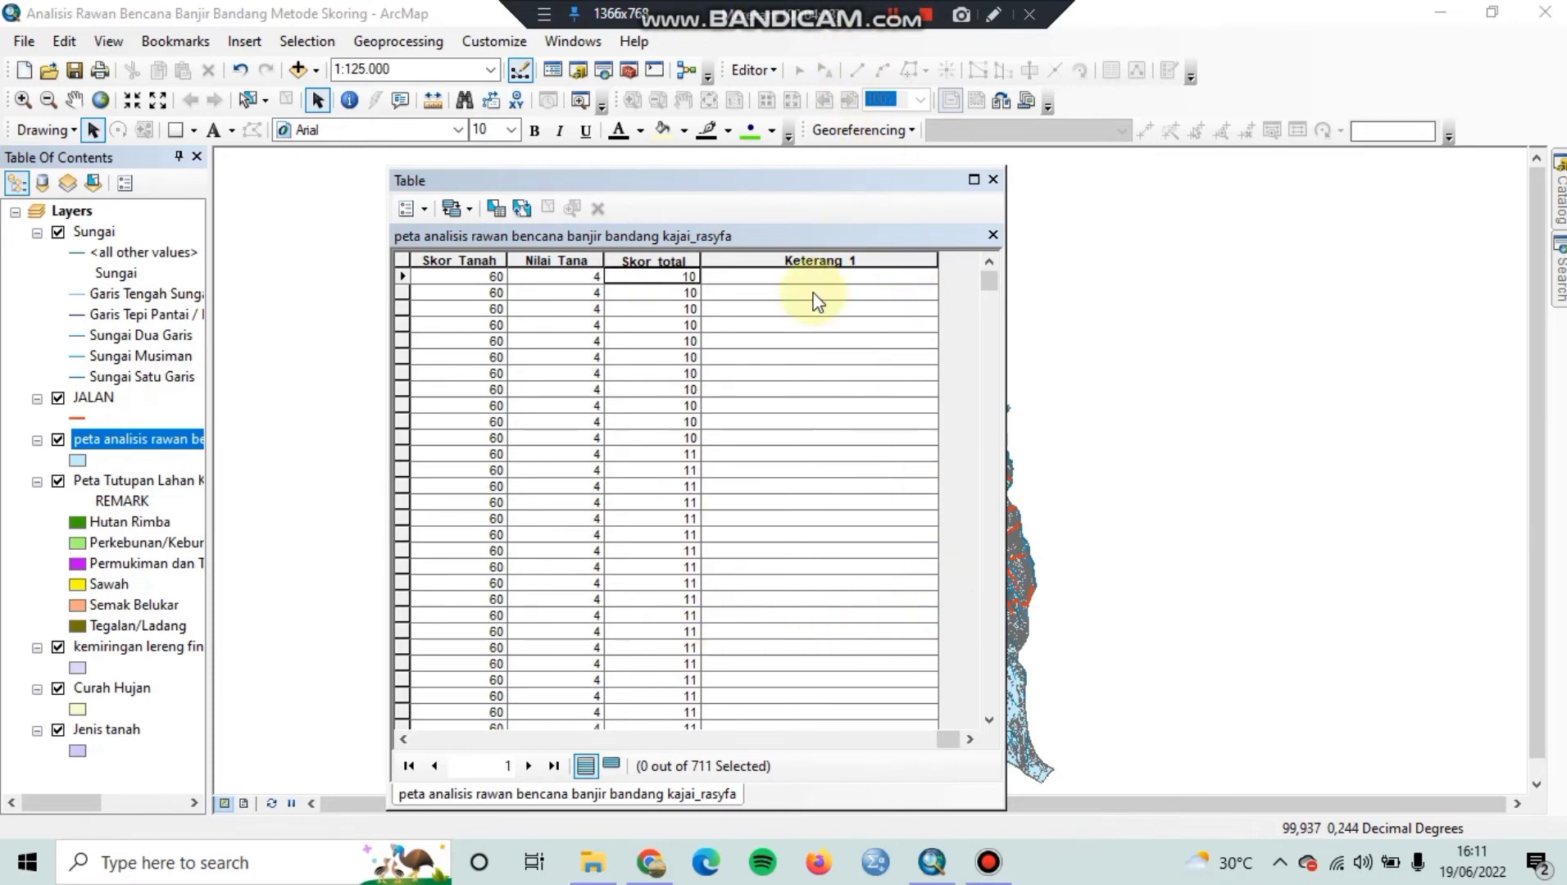
Select all records with a total score from 10 to 12 in the sorted table
left_click(783, 281)
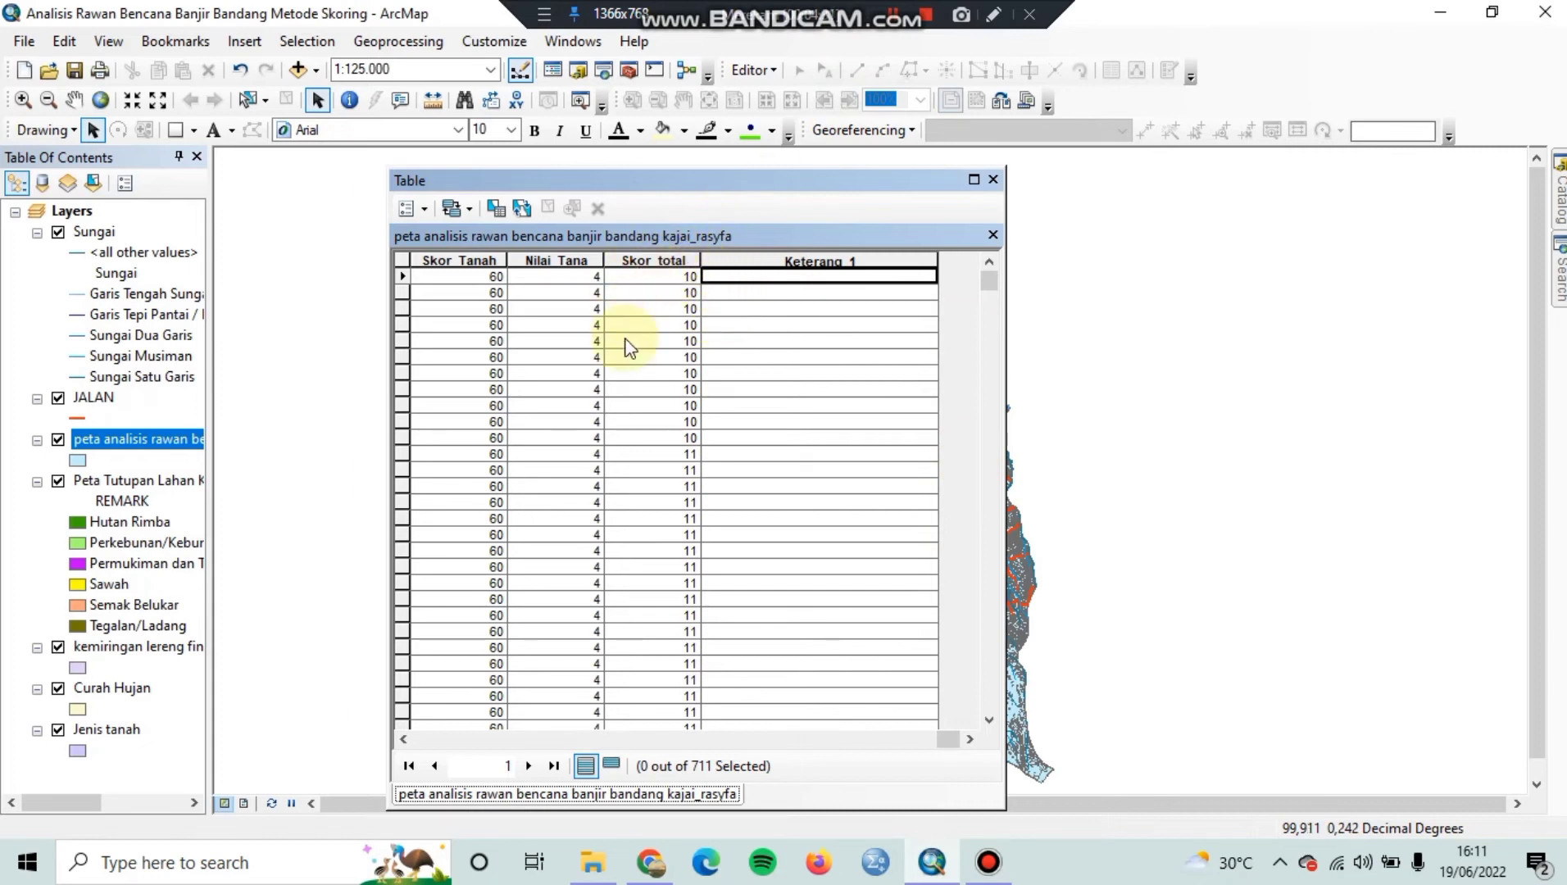
left_click(894, 15)
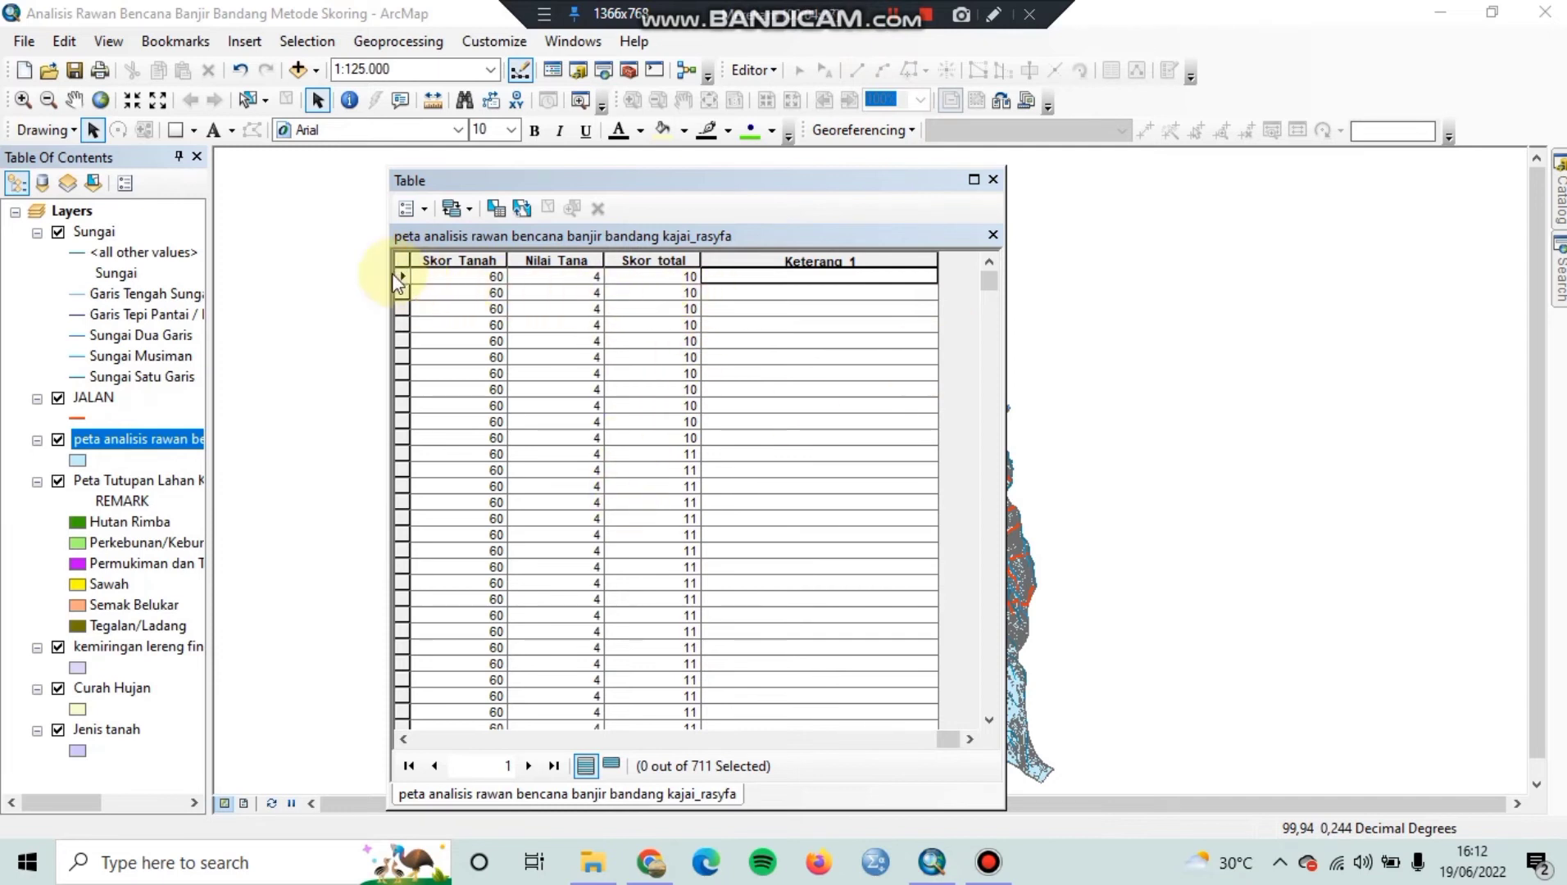
left_click_drag(399, 279, 545, 497)
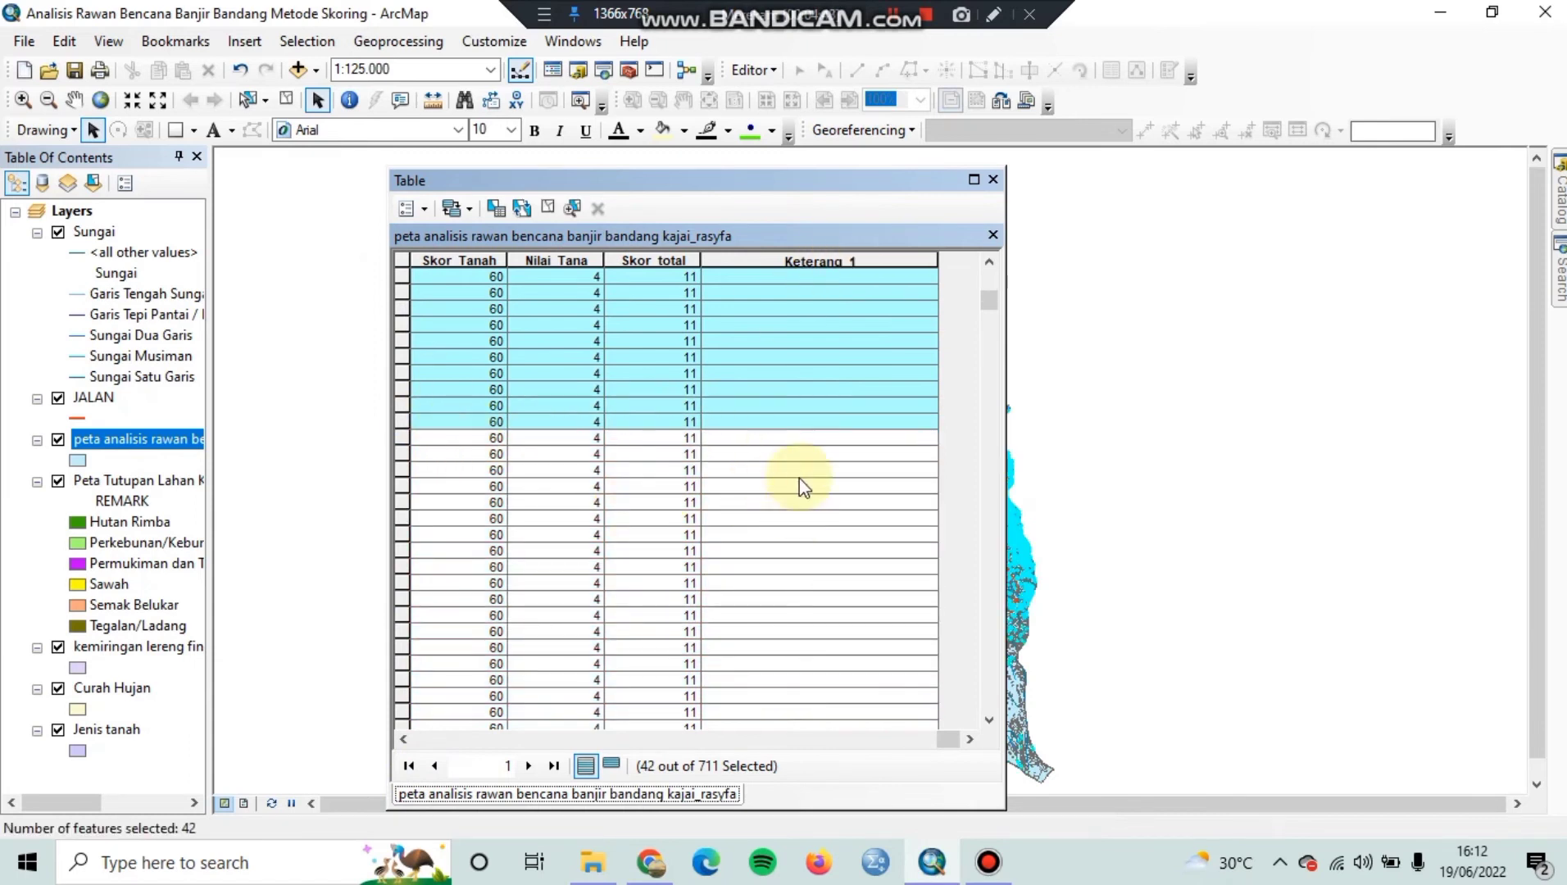
left_click(894, 16)
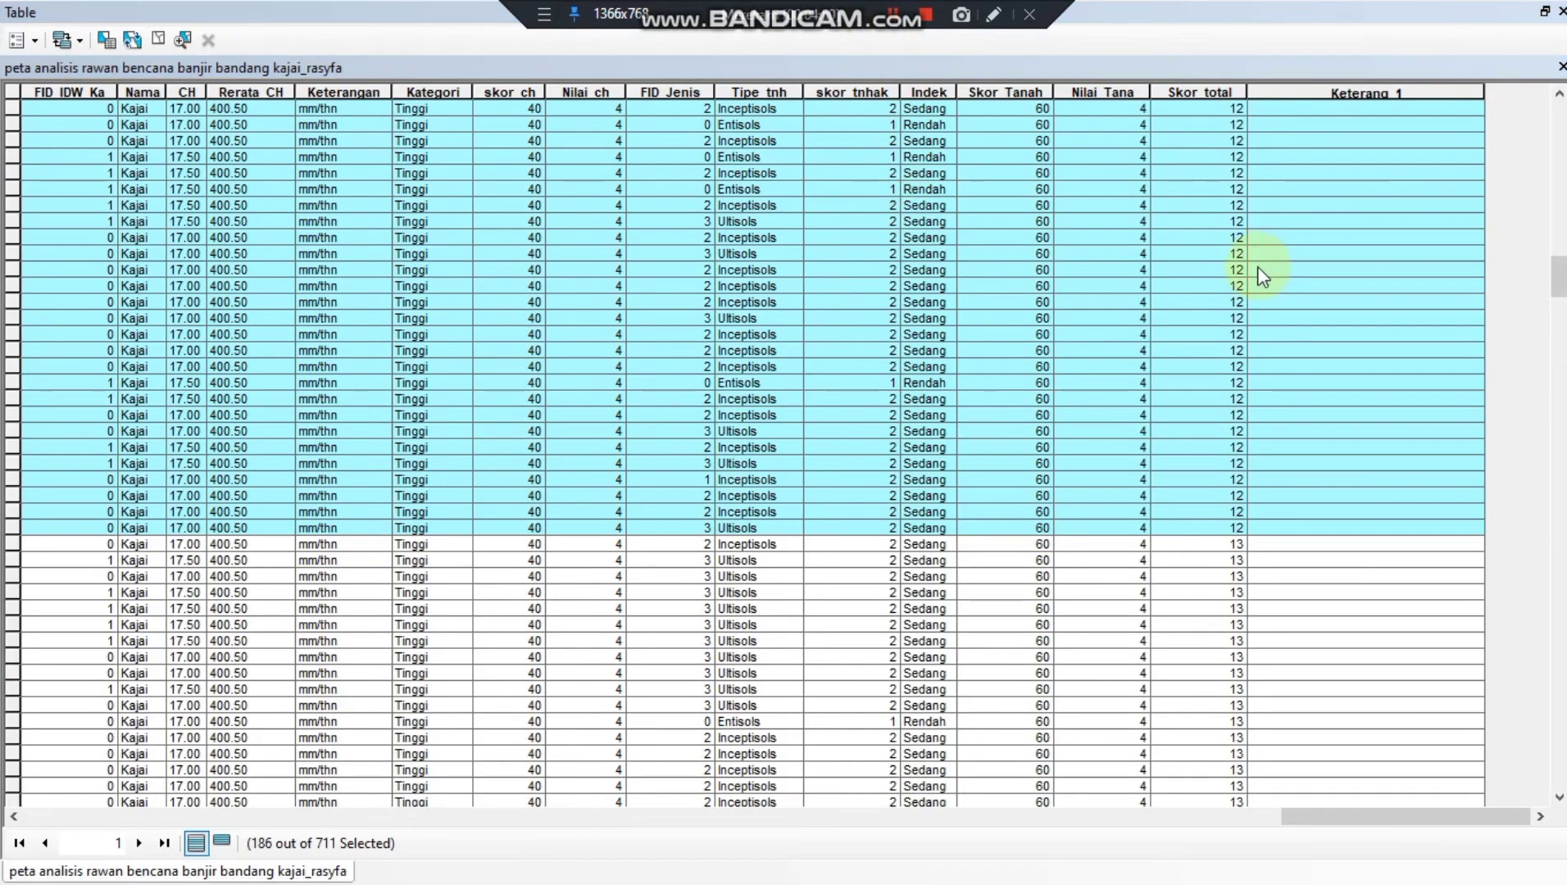
Replace the old Field Calculator expression with "Bahaya Rendah" to fill Keterang_1 for the selected records, and review the classified rows
right_click(1389, 97)
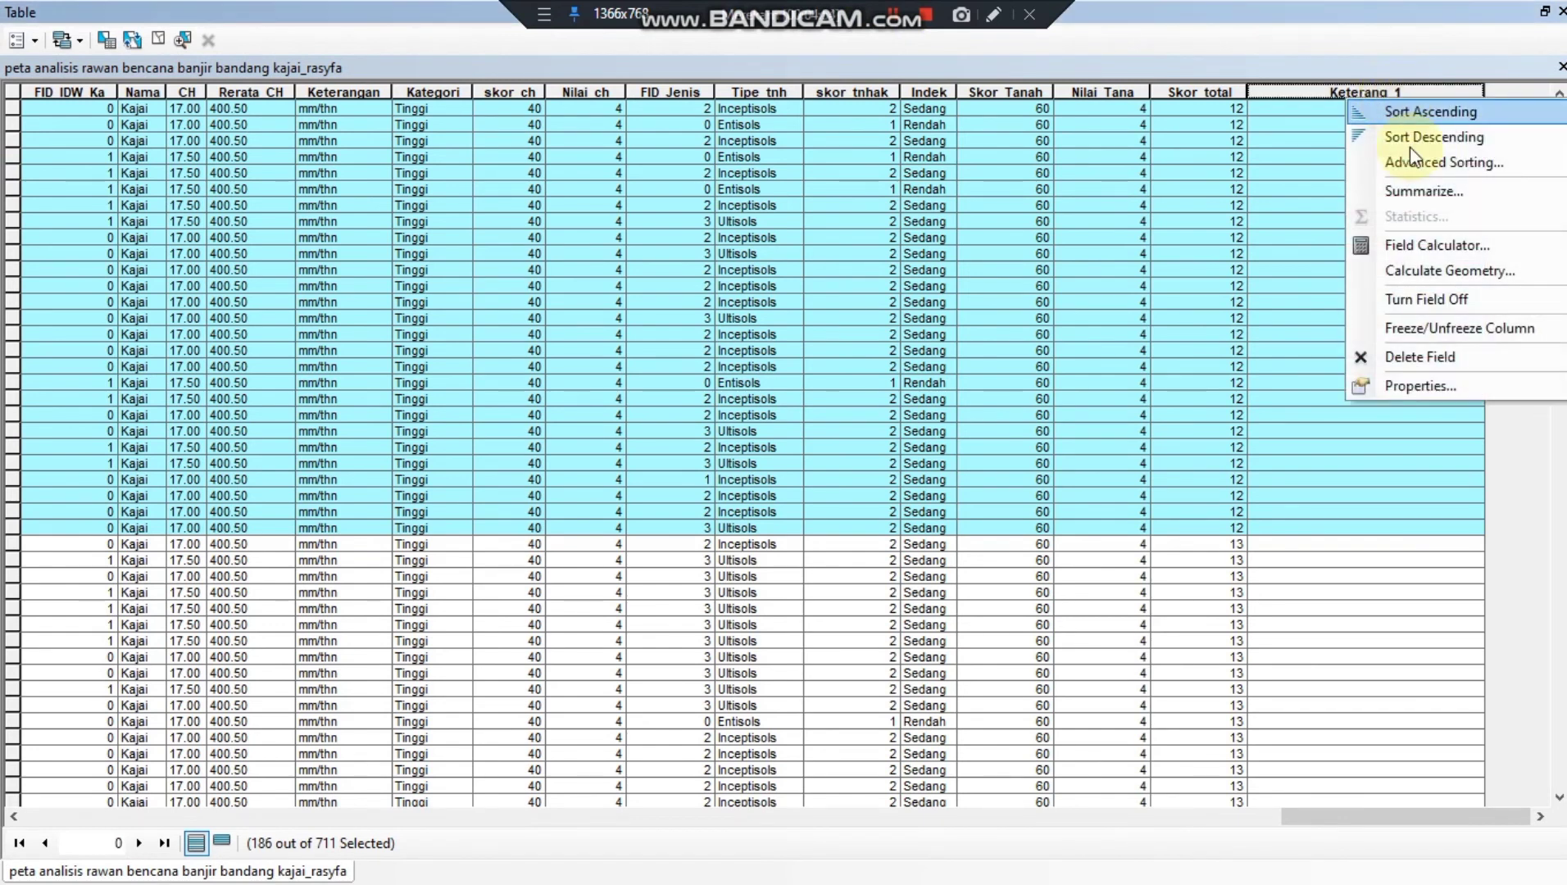
left_click(1432, 252)
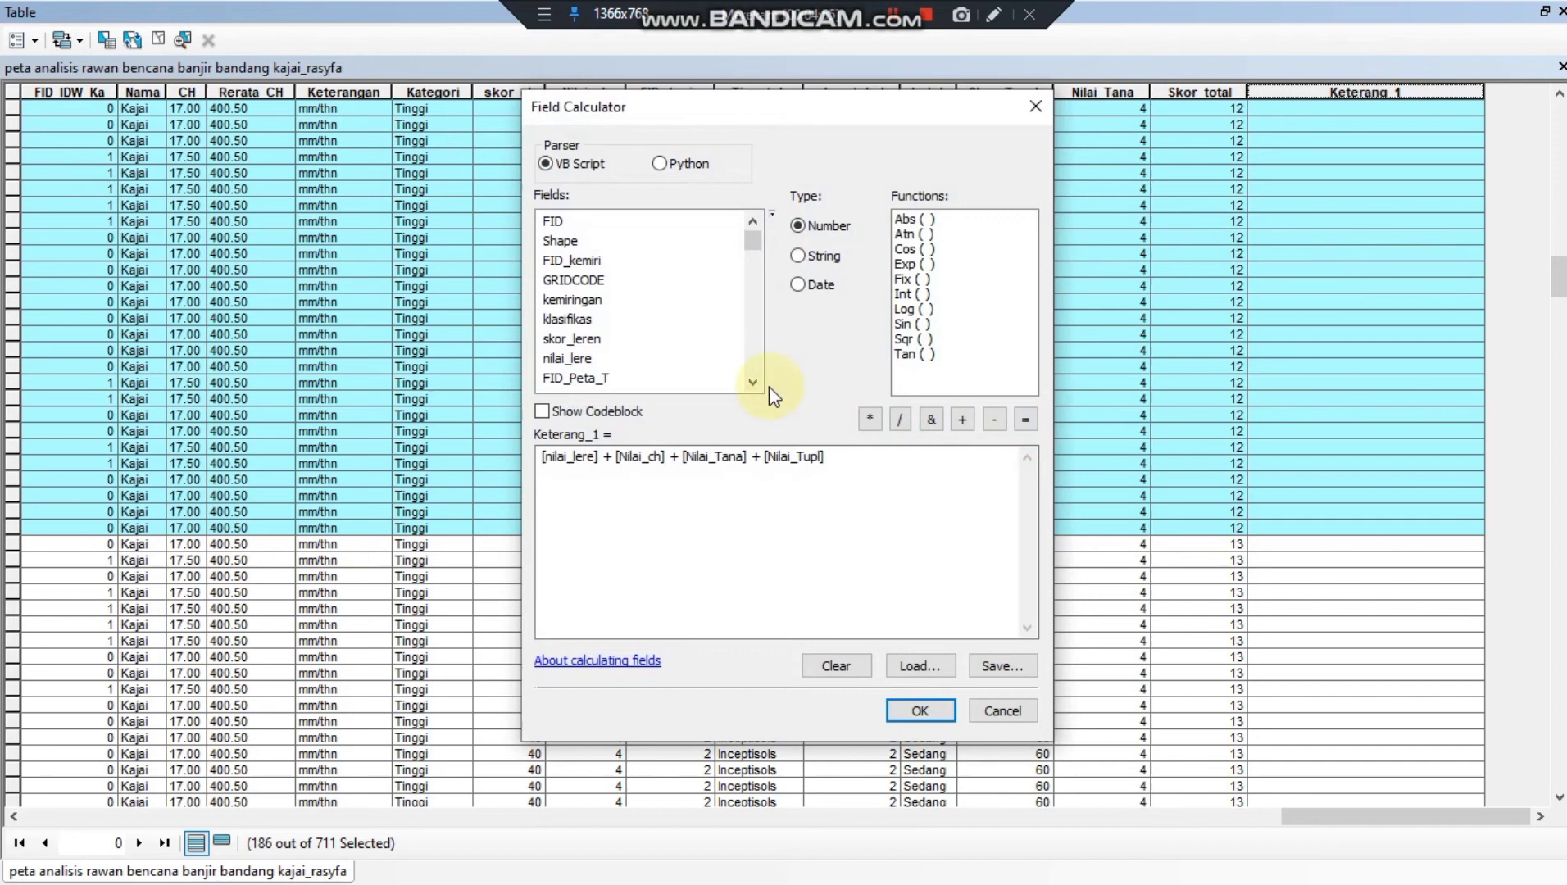
left_click(845, 466)
left_click_drag(845, 466, 547, 479)
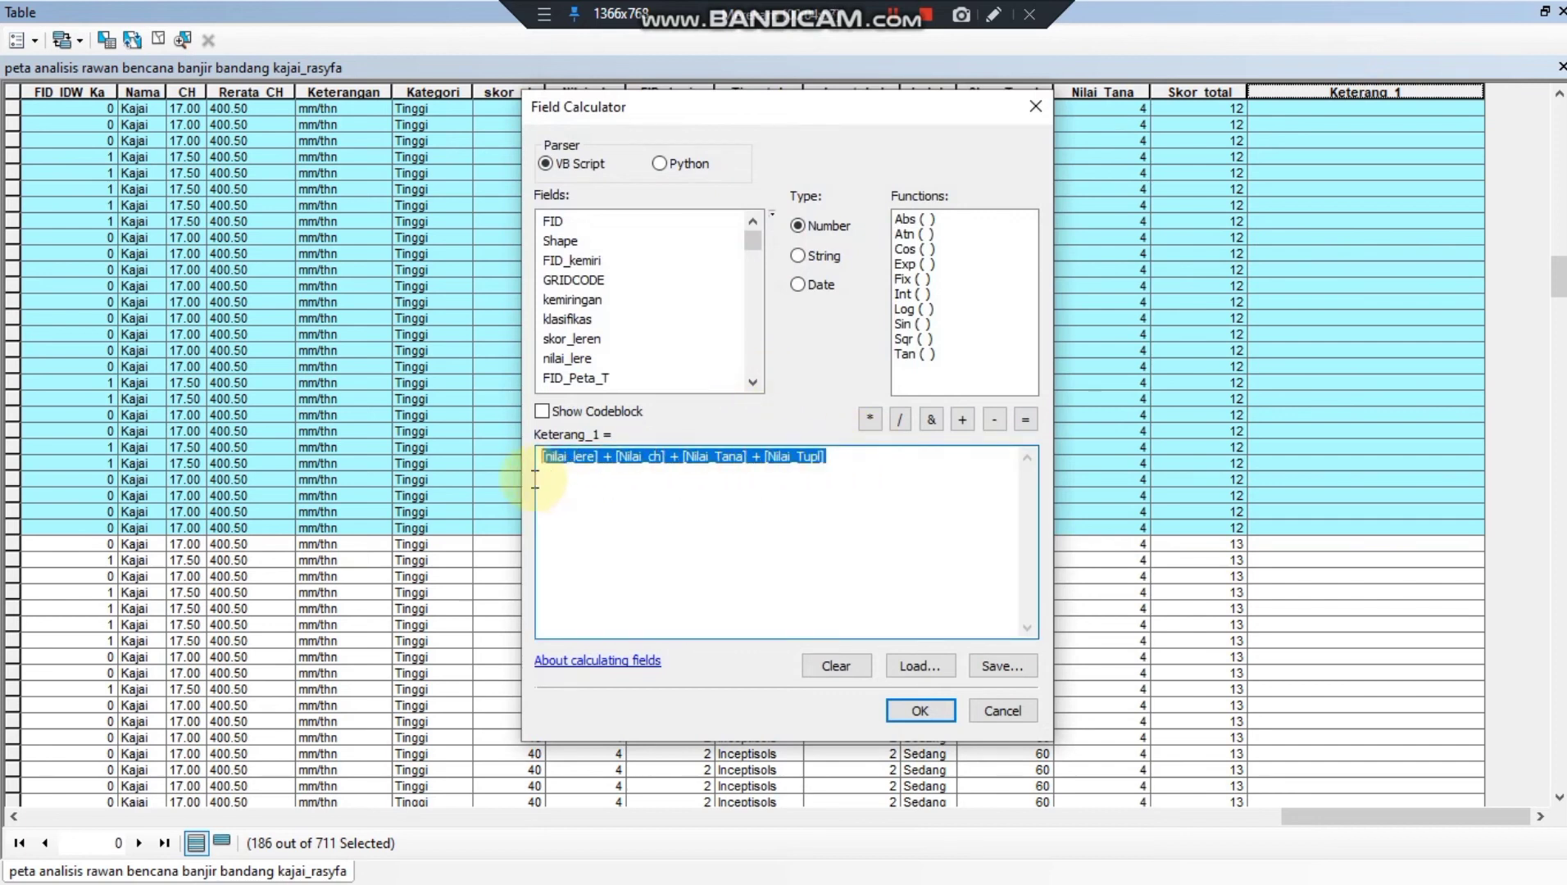
key("Delete")
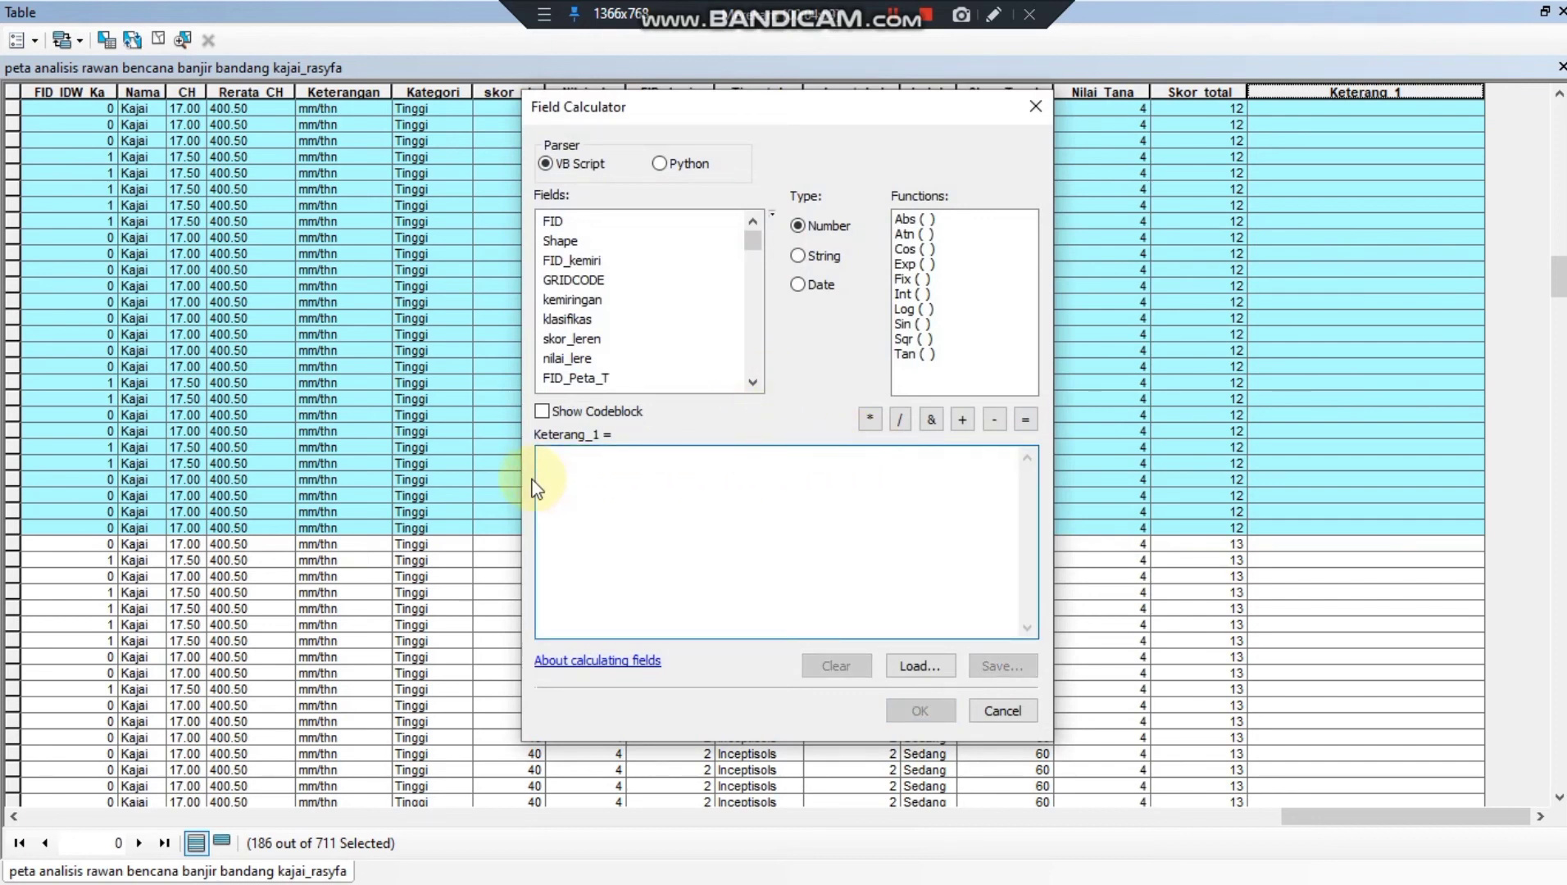
type("\"Bahaya Rendah")
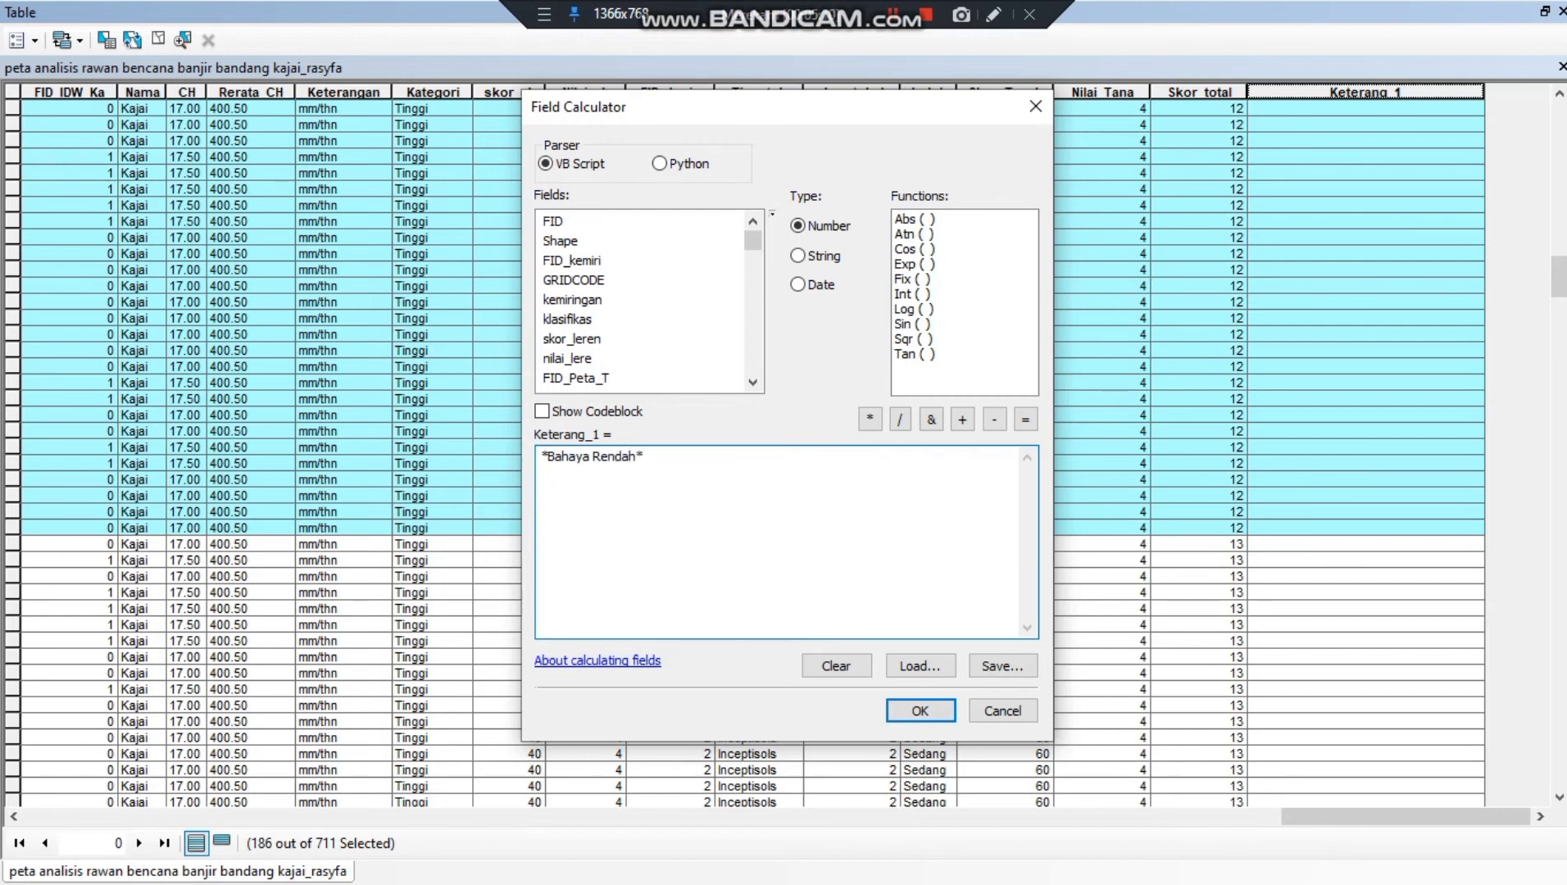
left_click(949, 719)
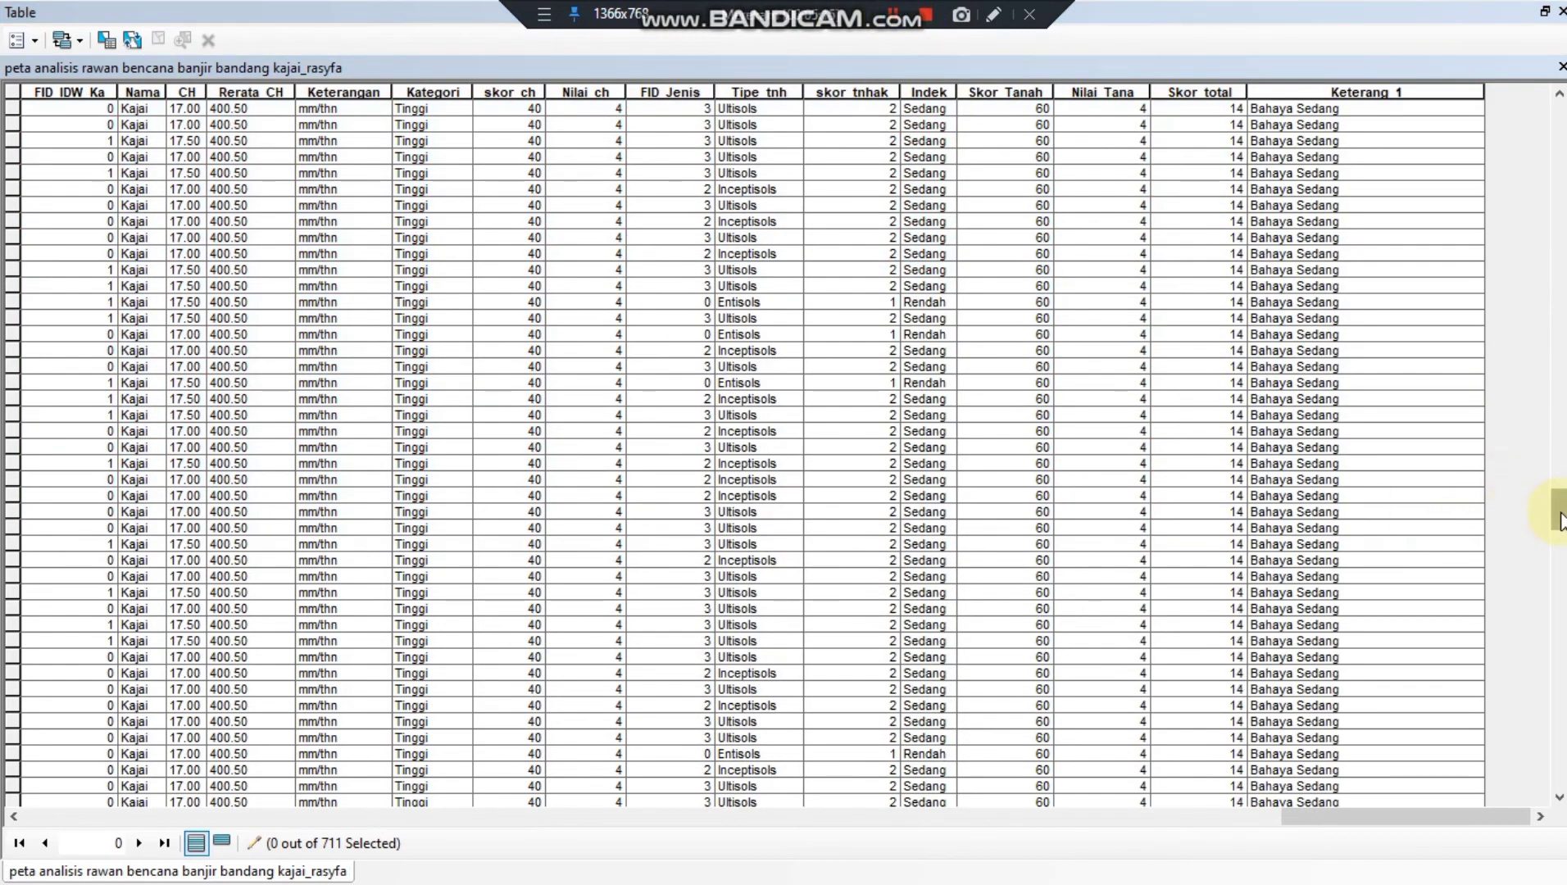
left_click_drag(1561, 520, 1554, 92)
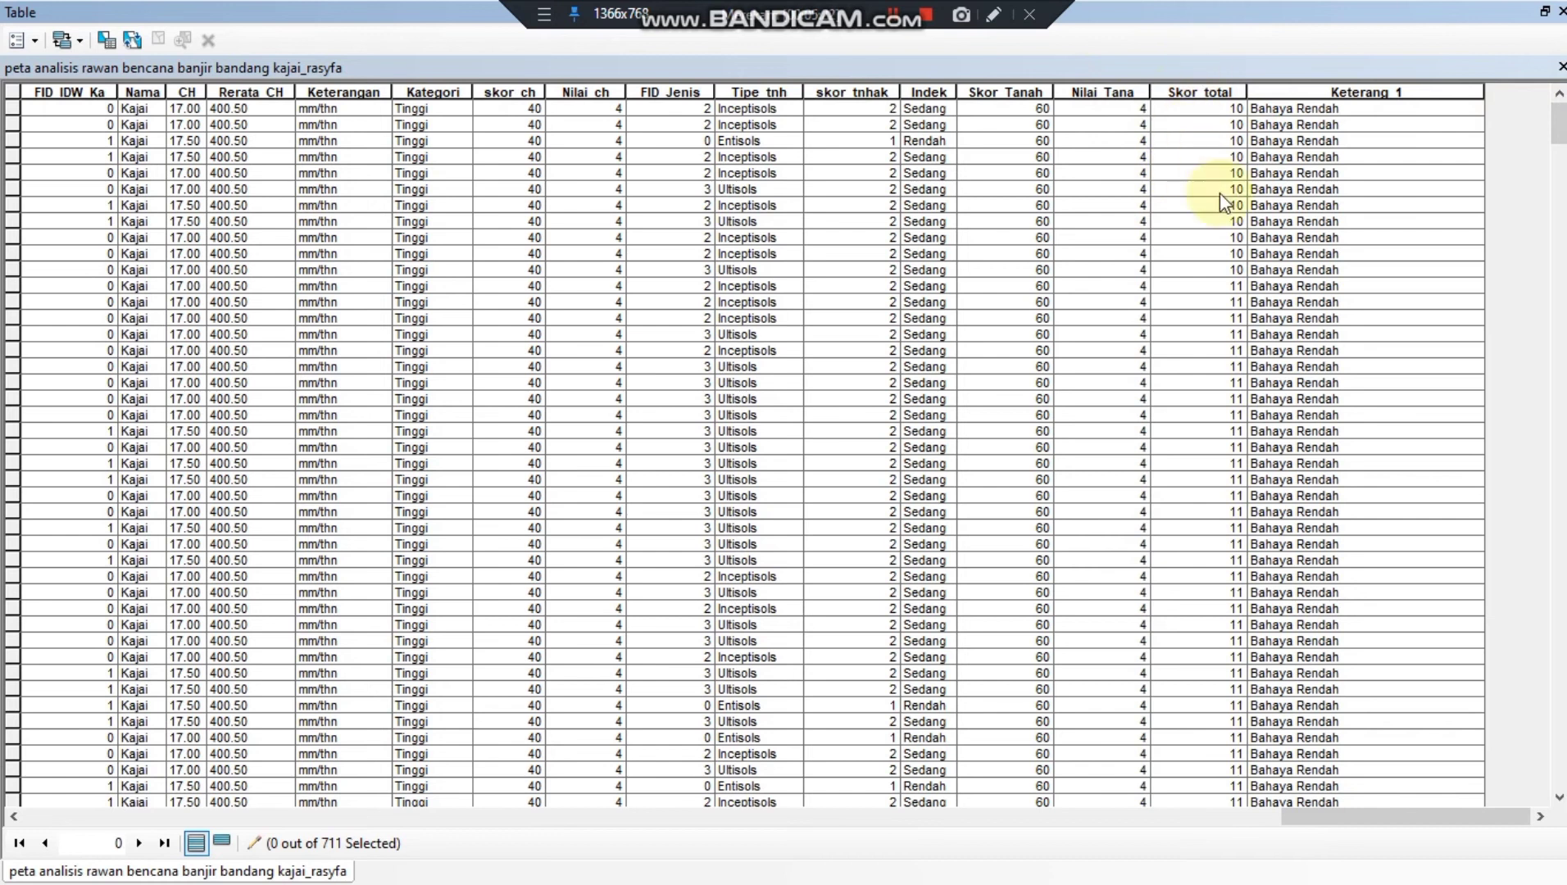
Review the Keterang_1 hazard classes against the total scores throughout the table and close the attribute table
mouse_move(1555, 123)
left_mouse_down()
mouse_move(1561, 807)
mouse_move(1528, 560)
mouse_move(1565, 141)
left_mouse_up()
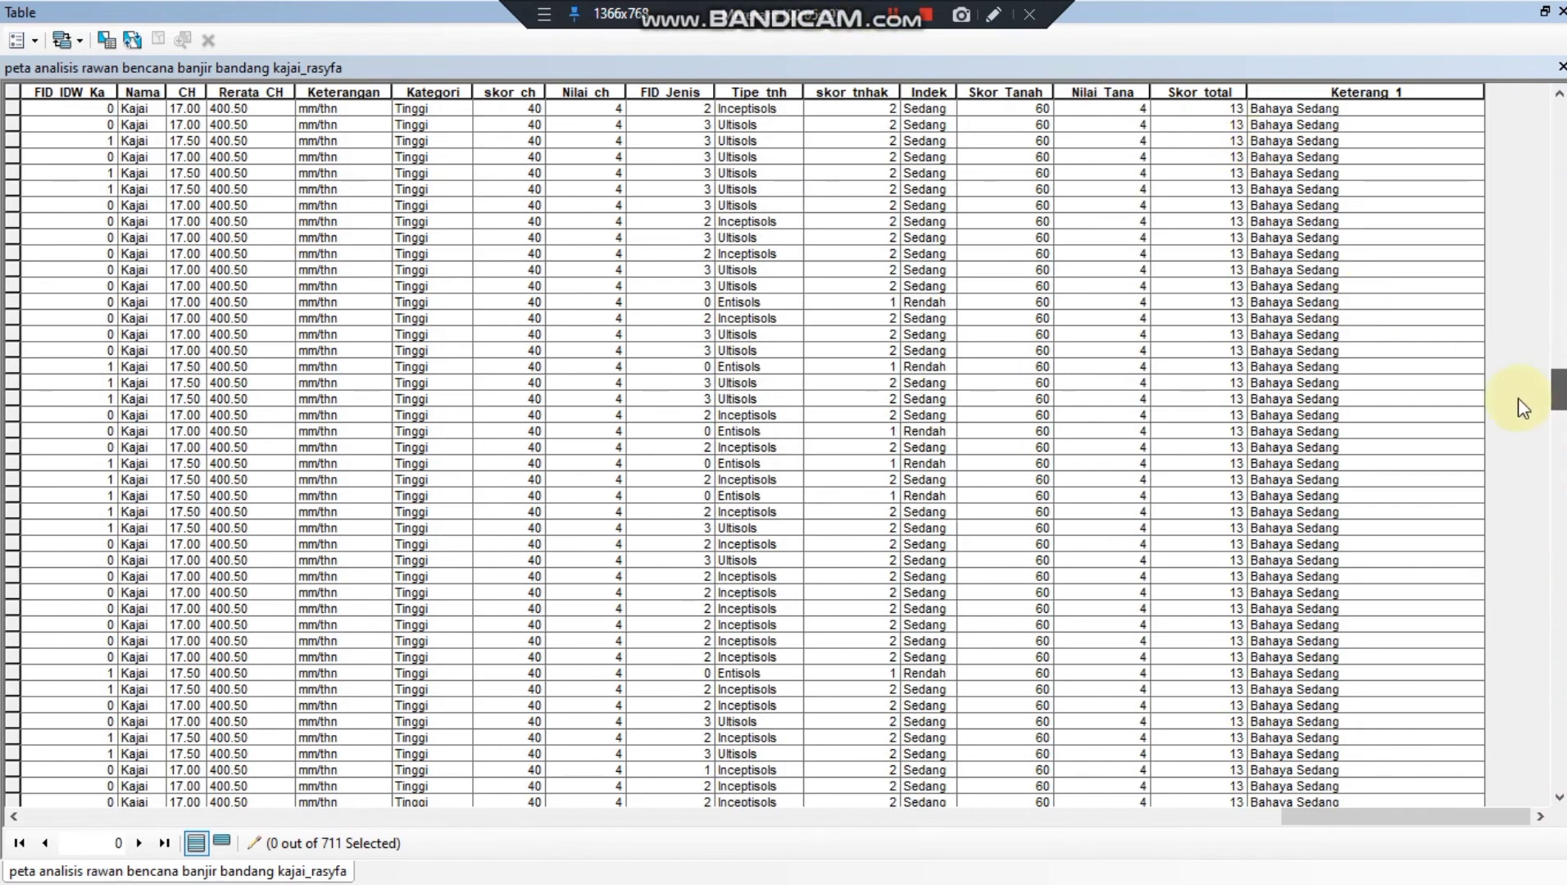
left_click_drag(1553, 137, 1554, 127)
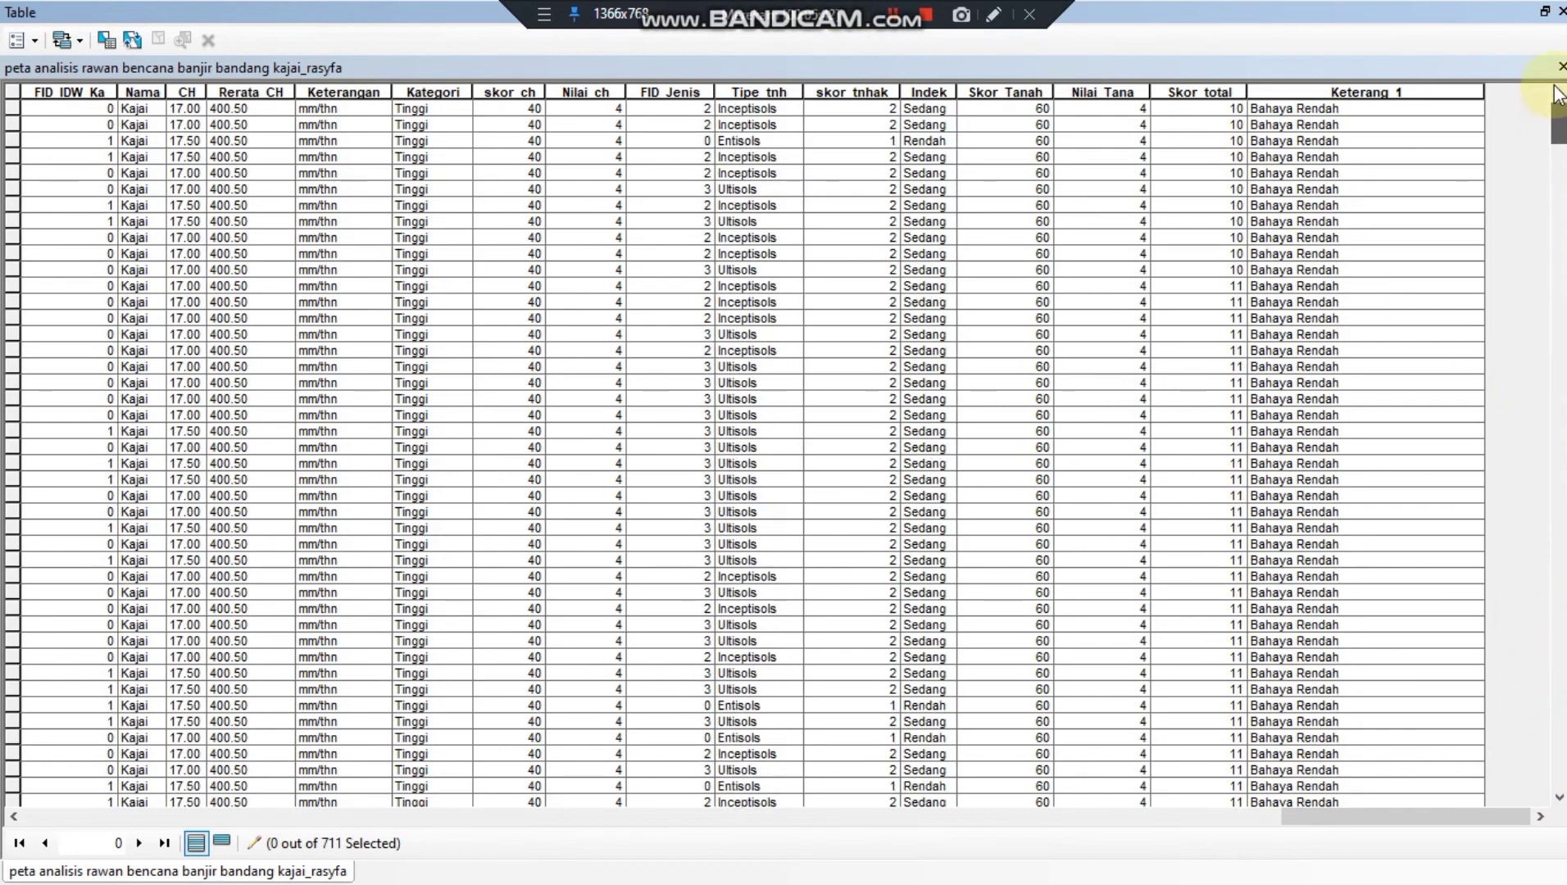
scroll(1278, 345, "down", 10)
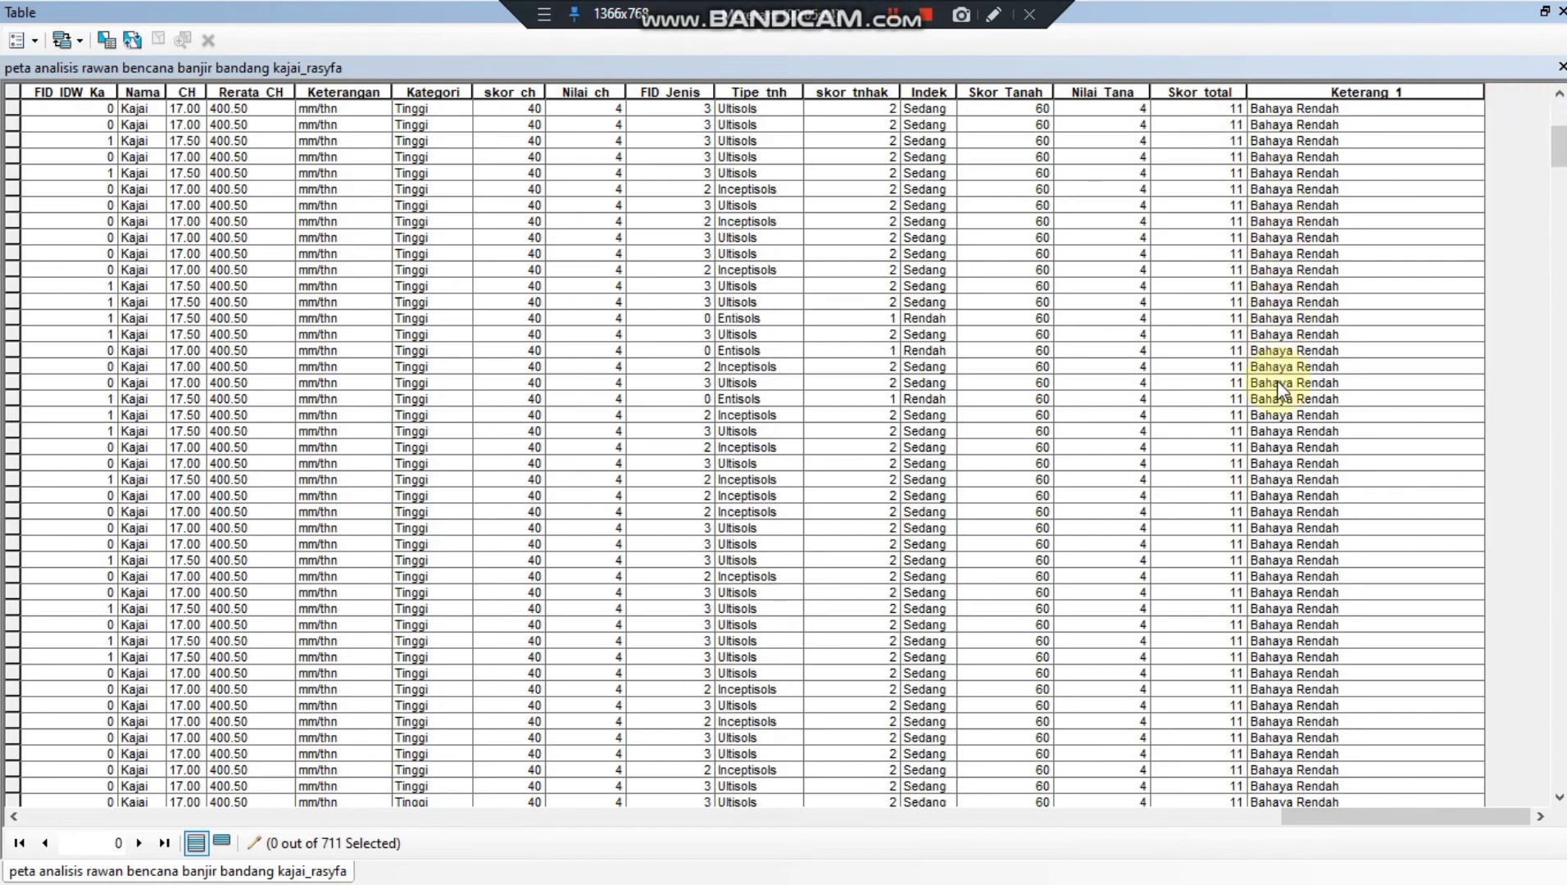
left_click(891, 17)
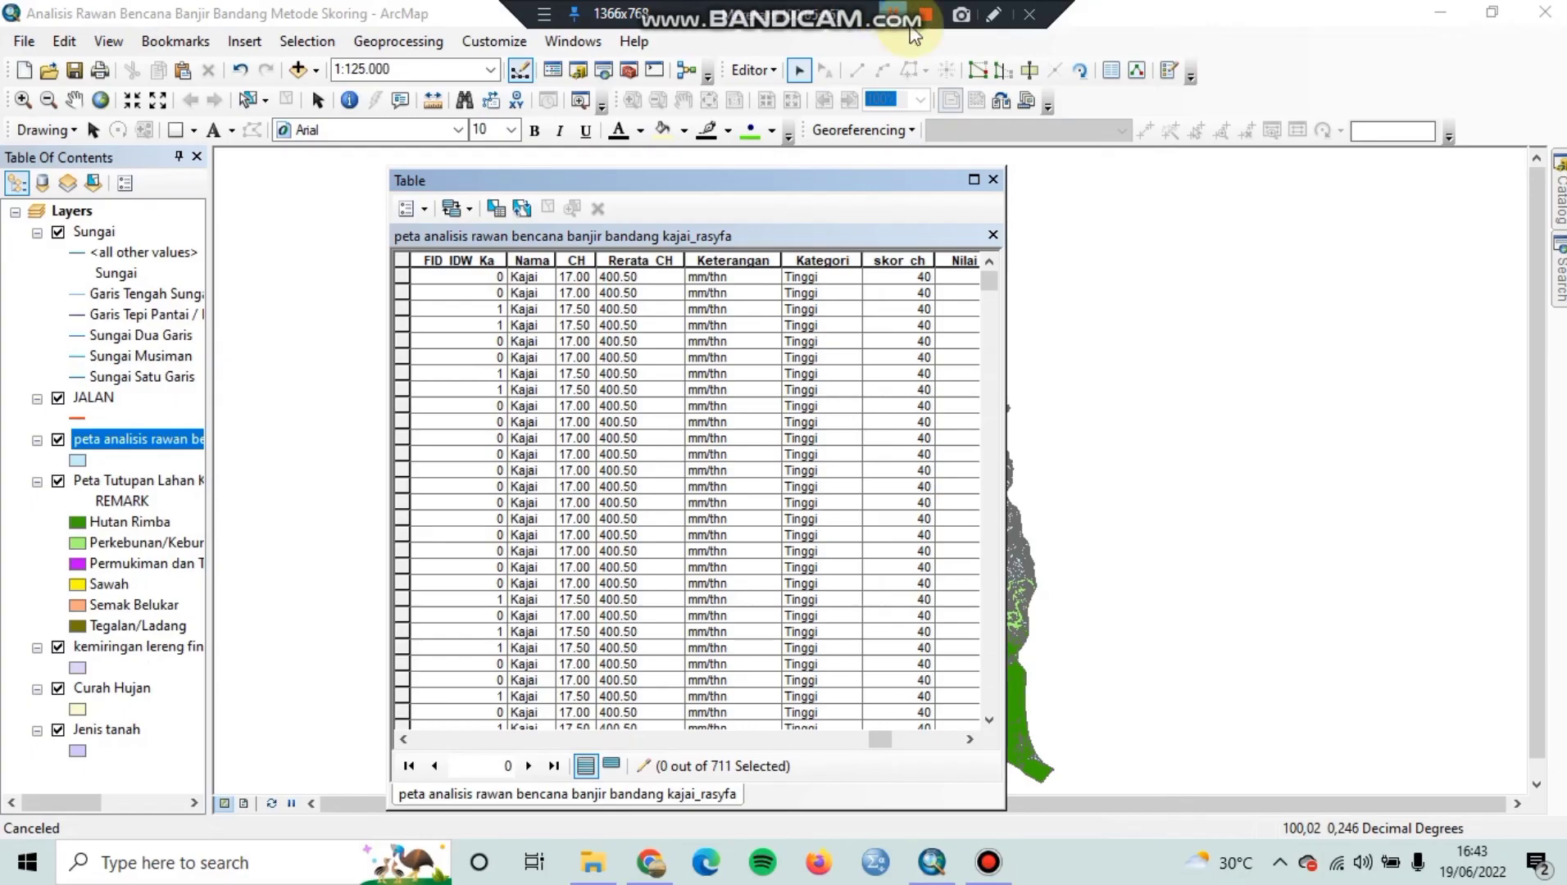
left_click(993, 179)
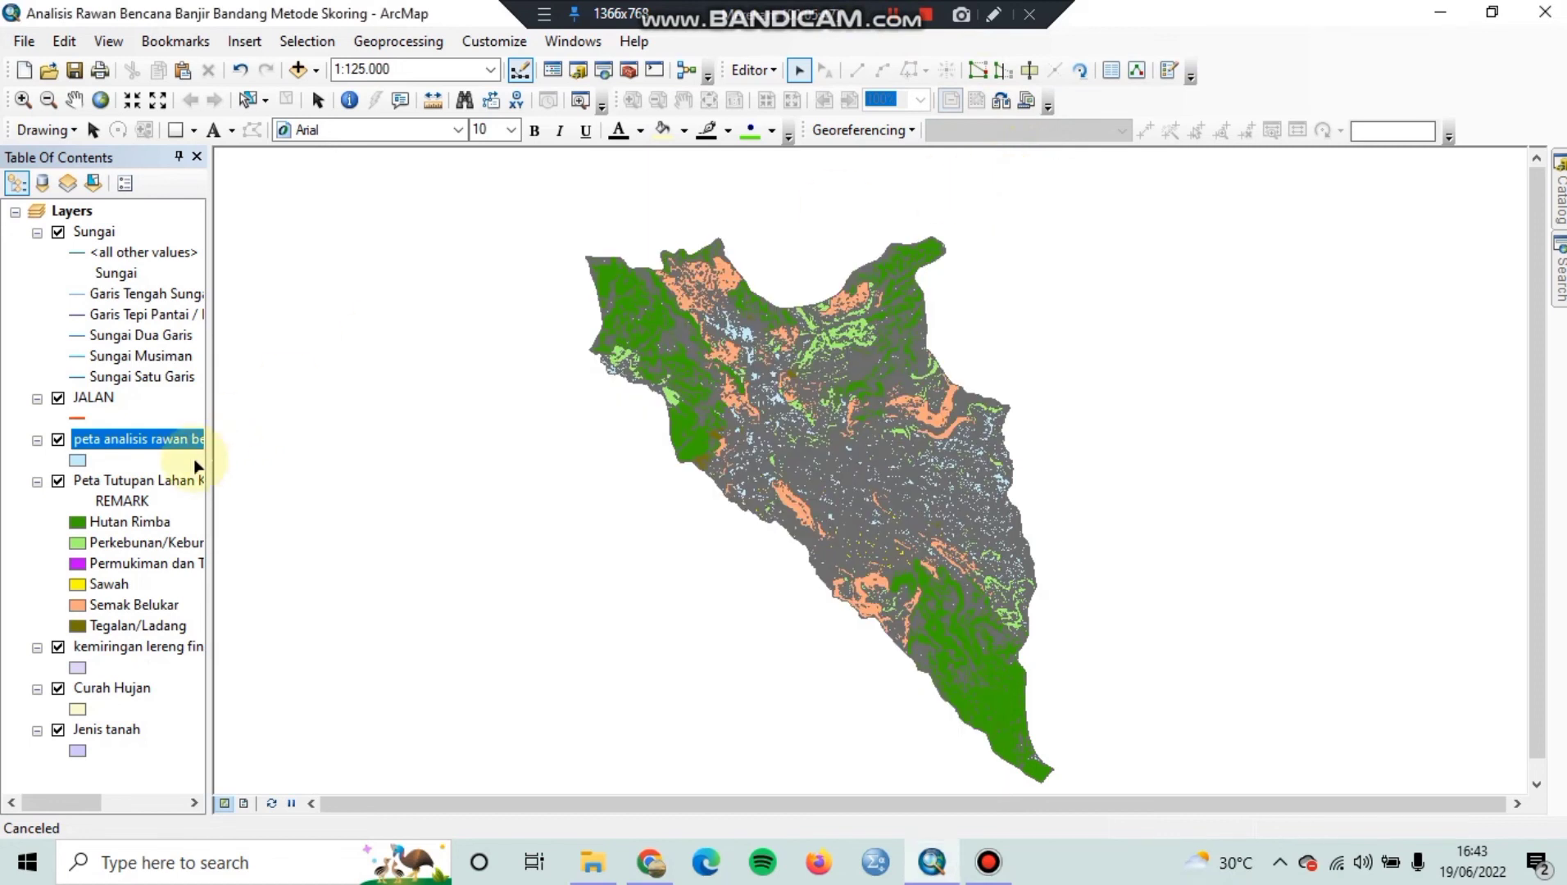
Set the flash-flood analysis layer's symbology to unique-value categories based on the Keterang_1 field
right_click(159, 445)
left_click(217, 480)
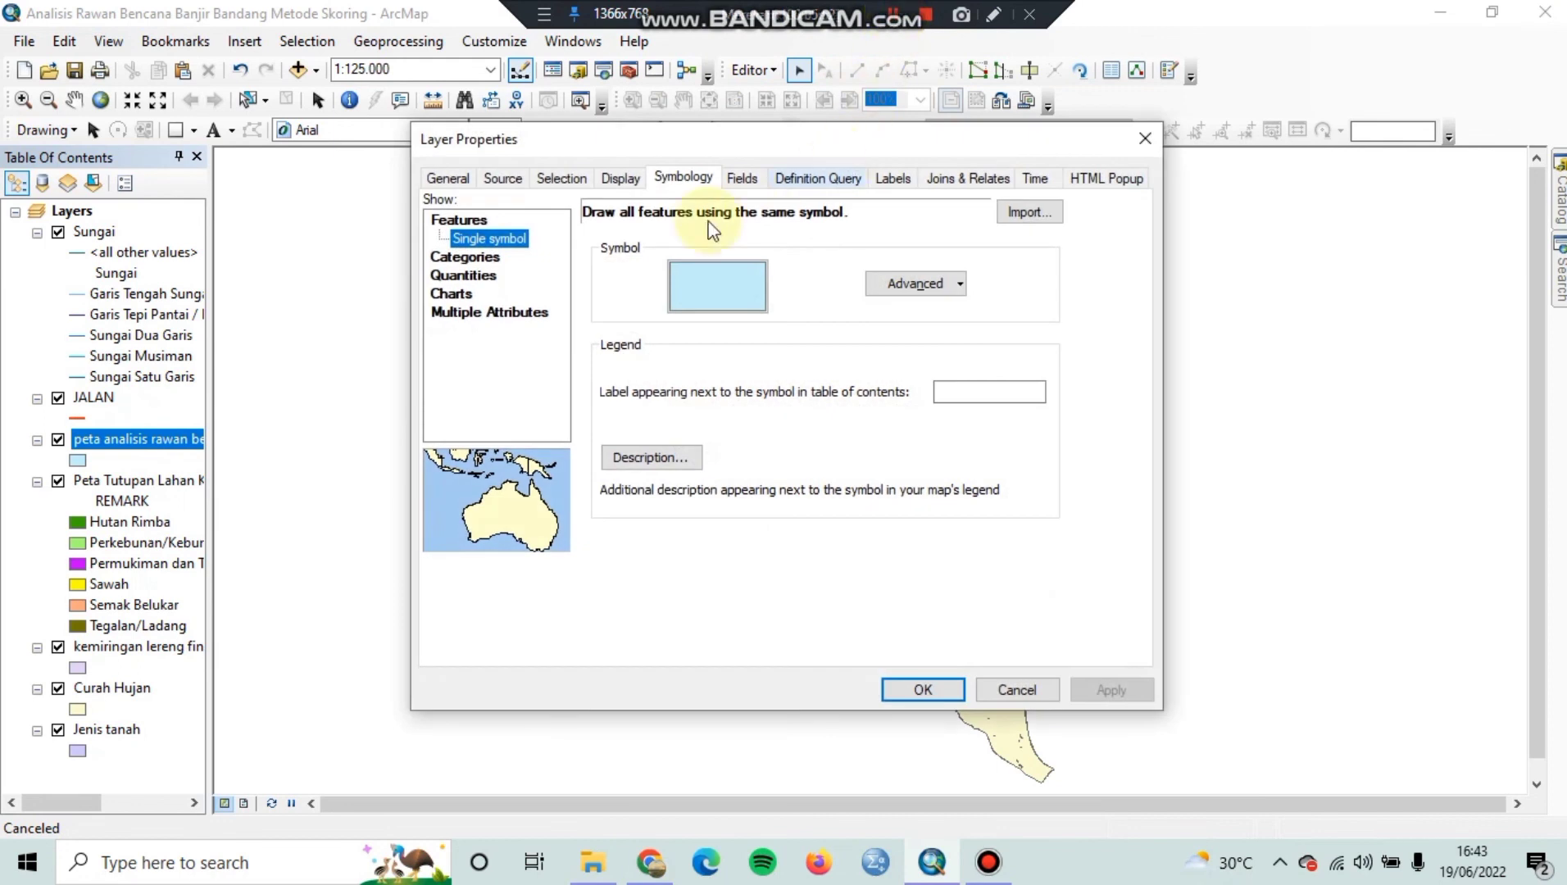
left_click(470, 254)
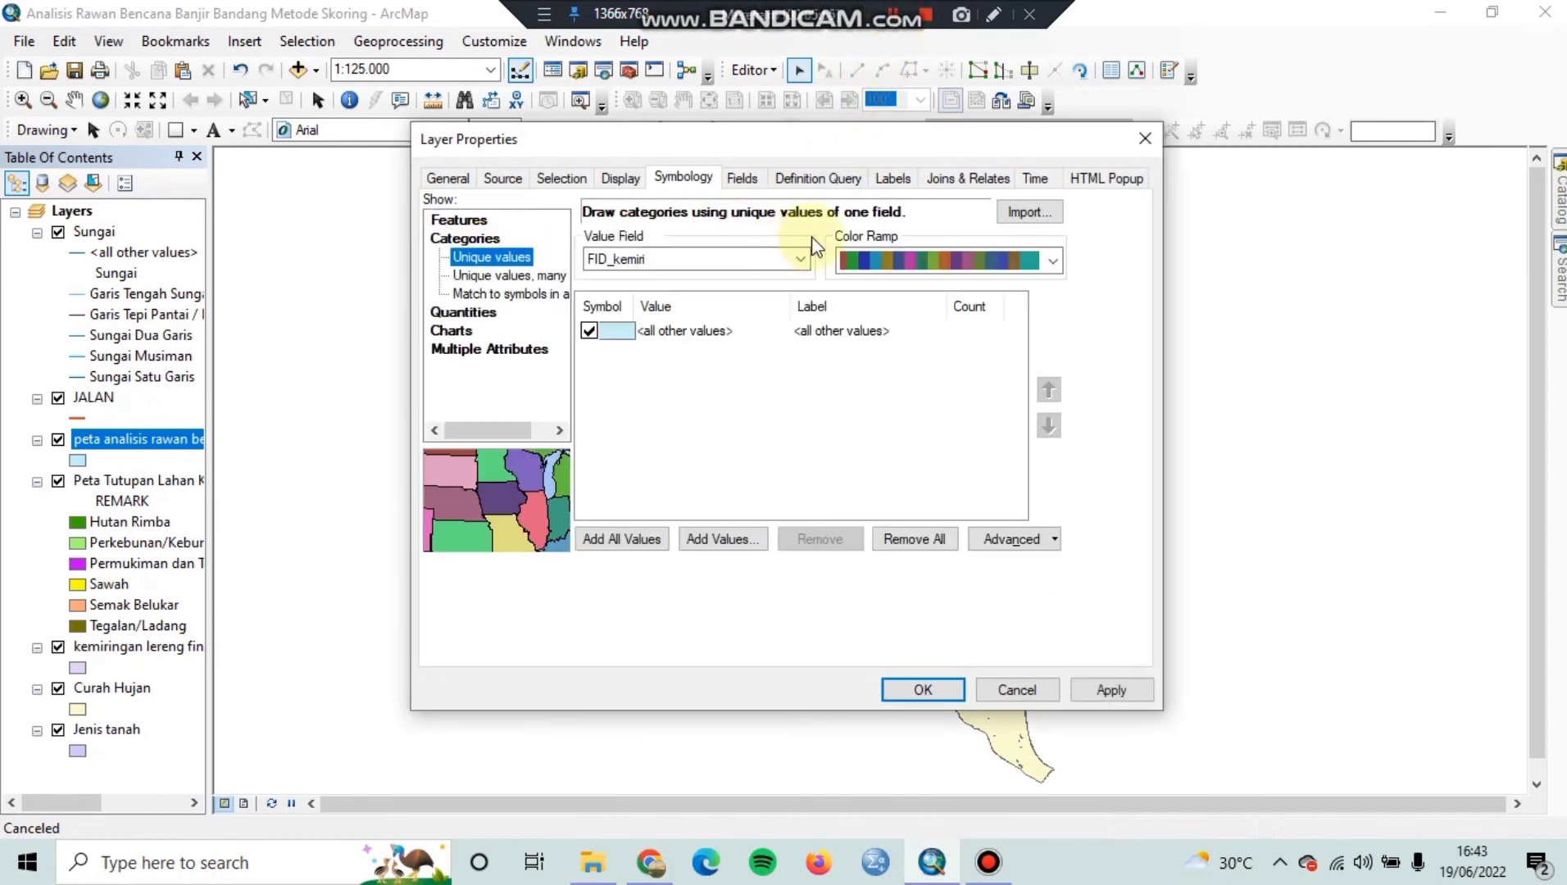
left_click(802, 258)
left_click_drag(800, 331, 788, 594)
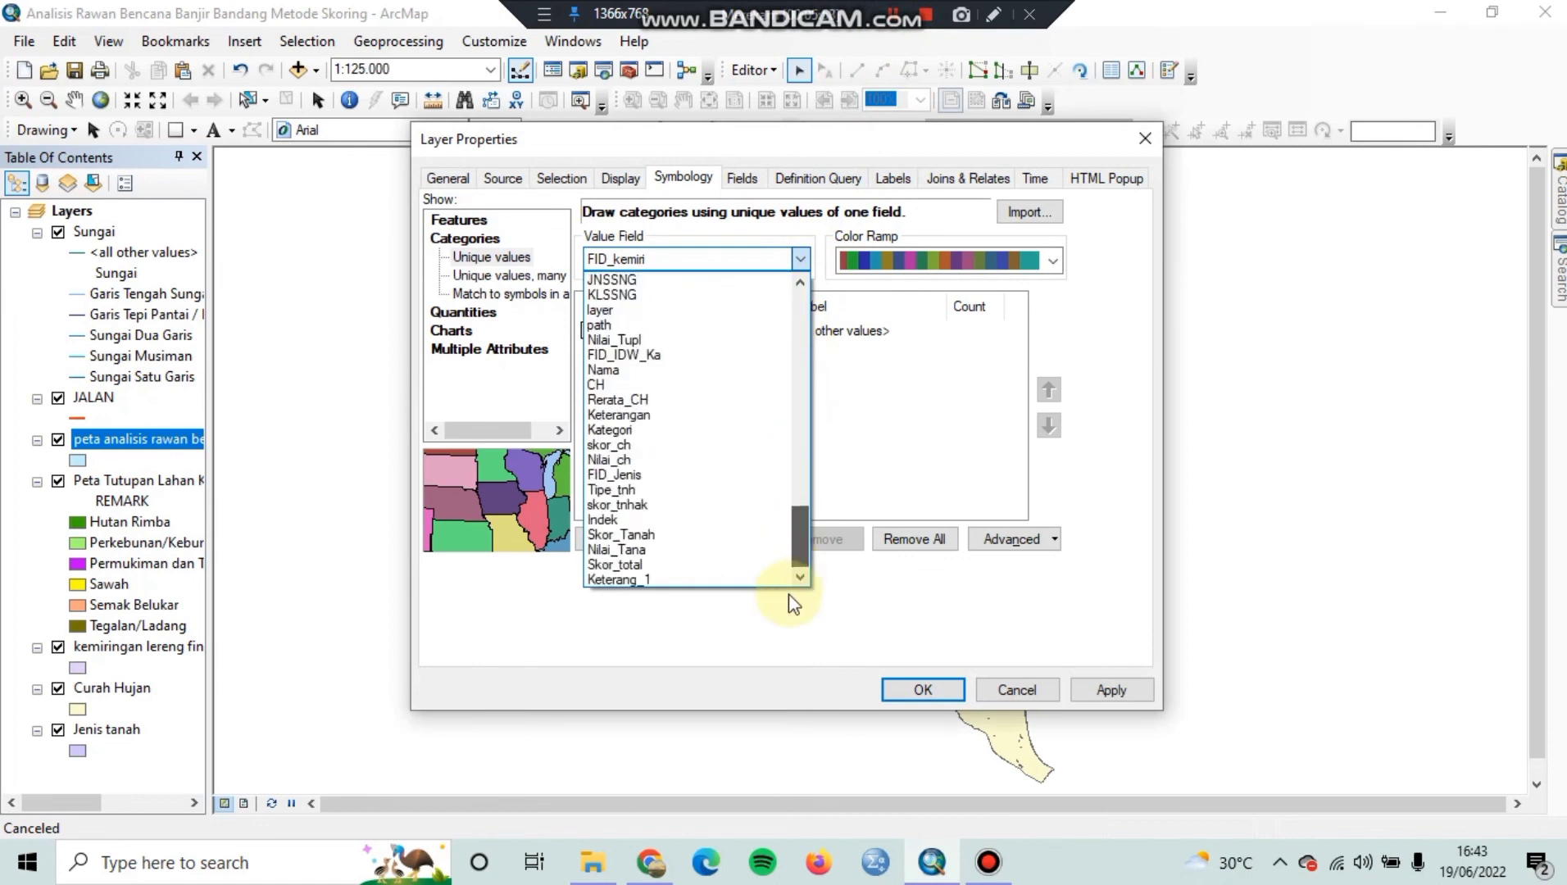
left_click(654, 580)
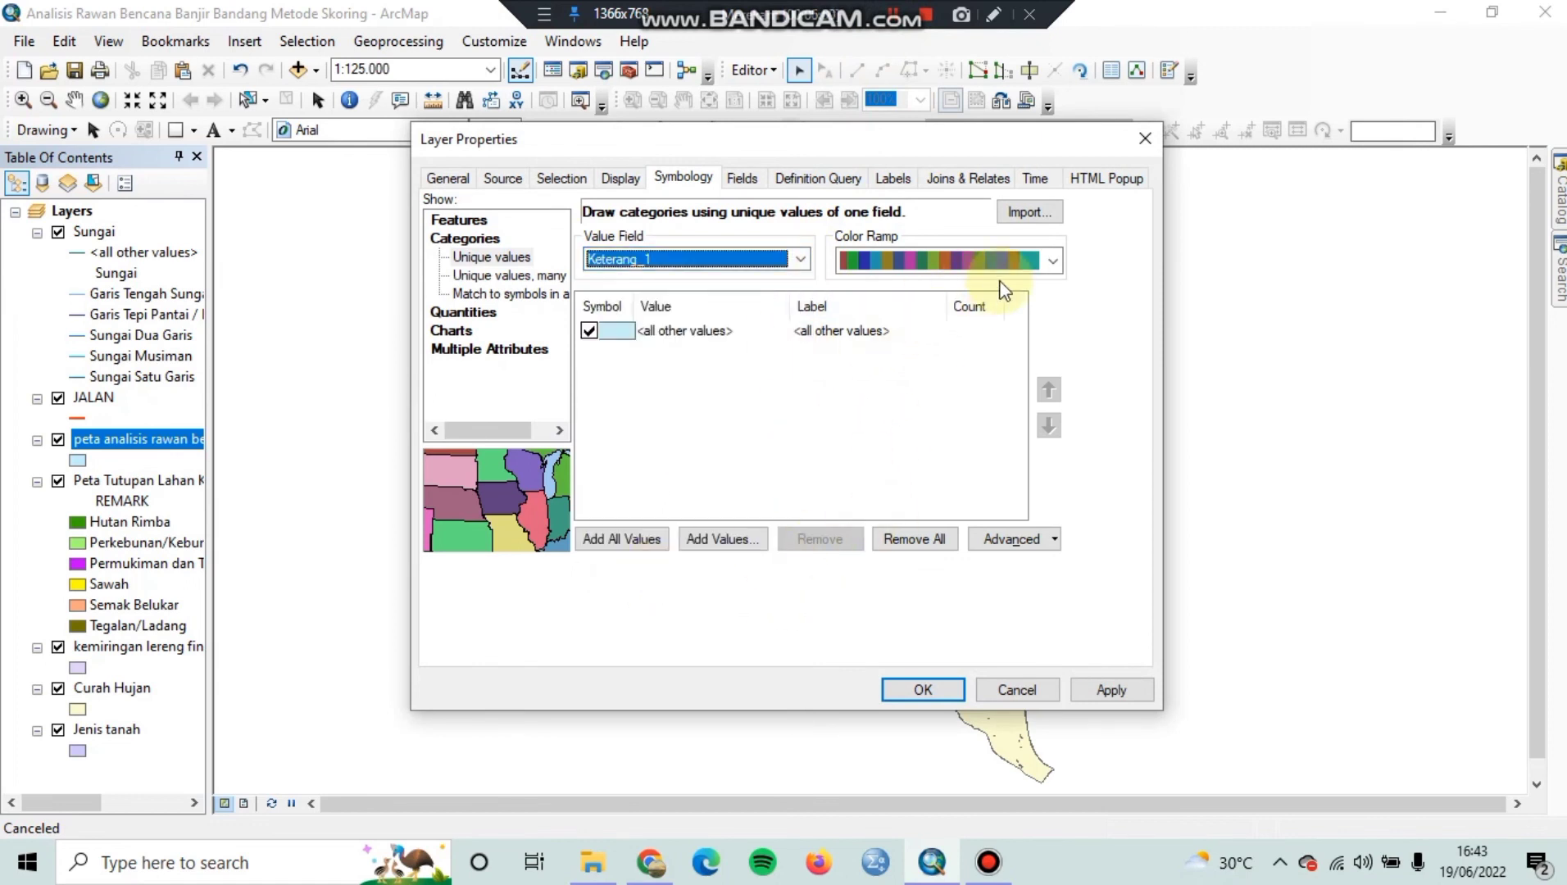
Choose the green-yellow-red color ramp, add all Keterang_1 values, and apply the symbology to inspect the hazard map
left_click(1053, 260)
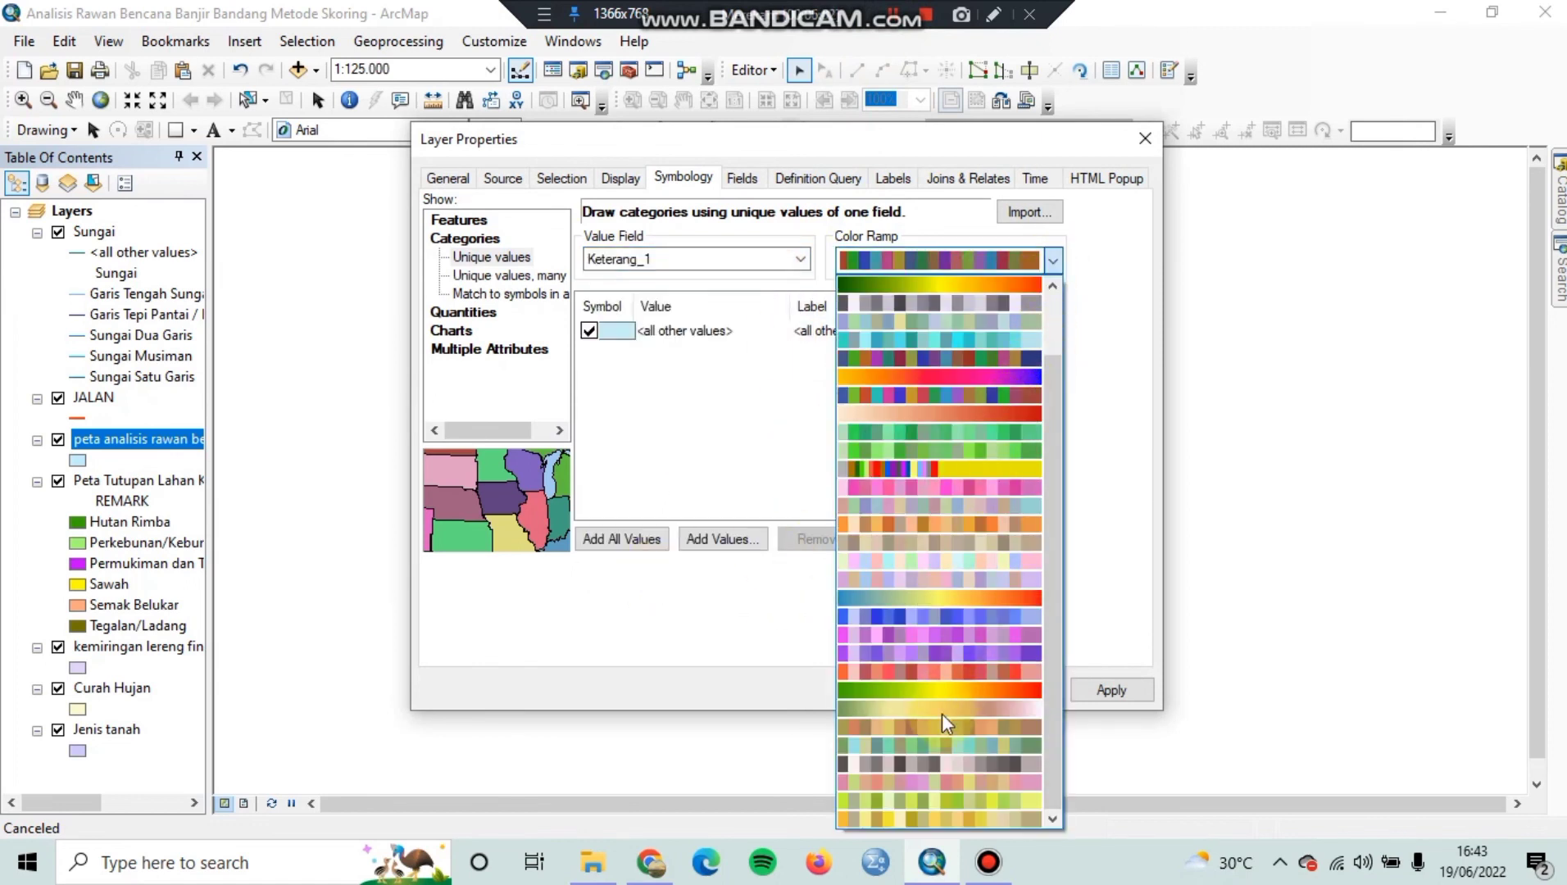
left_click(945, 691)
left_click(625, 541)
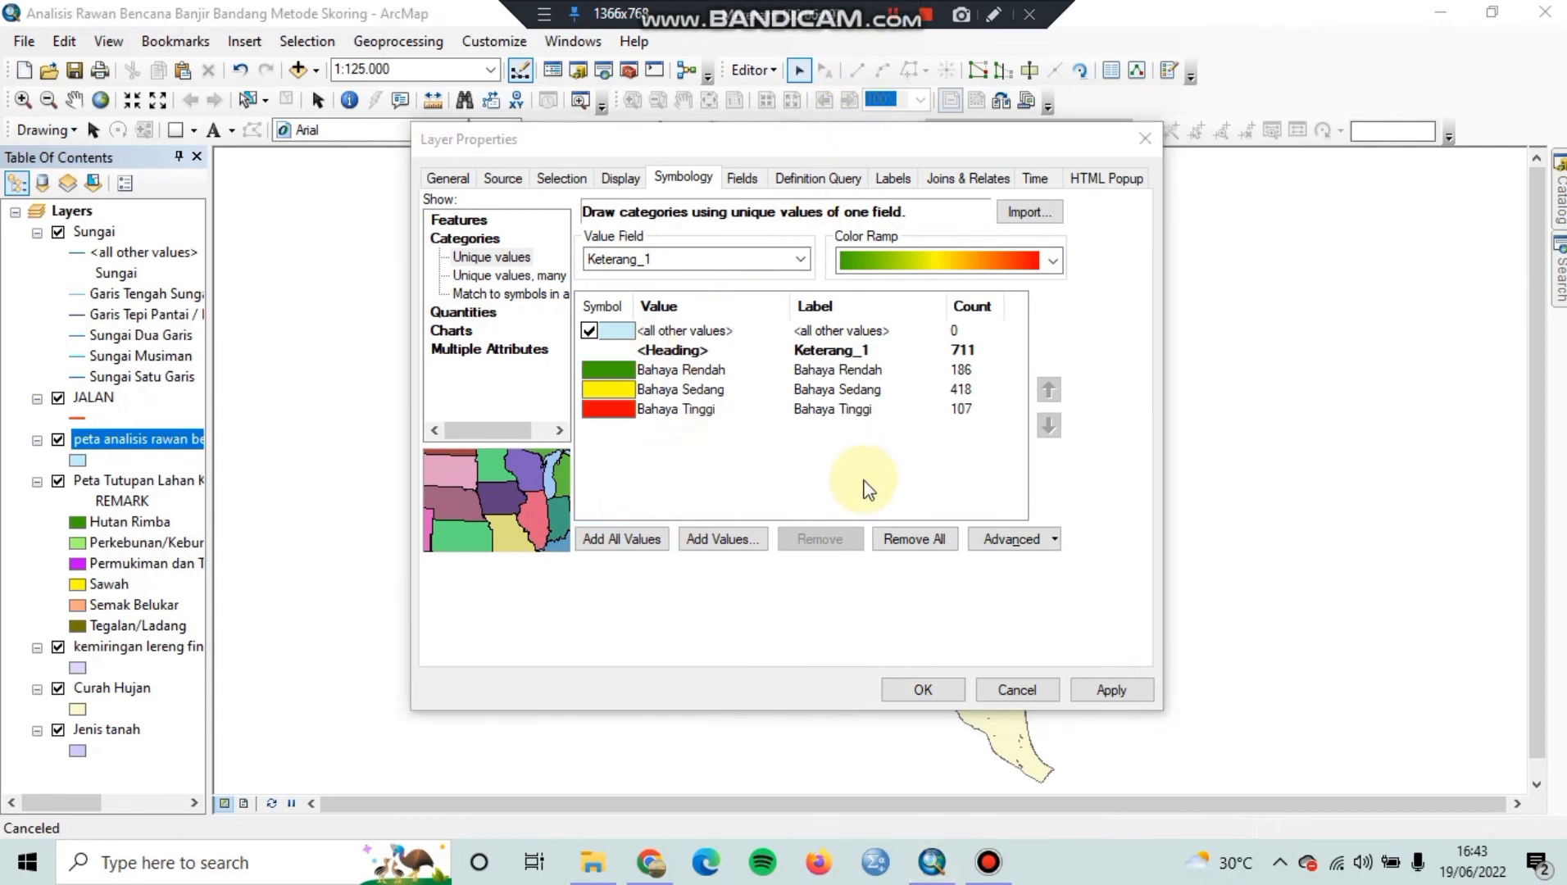
left_click(935, 690)
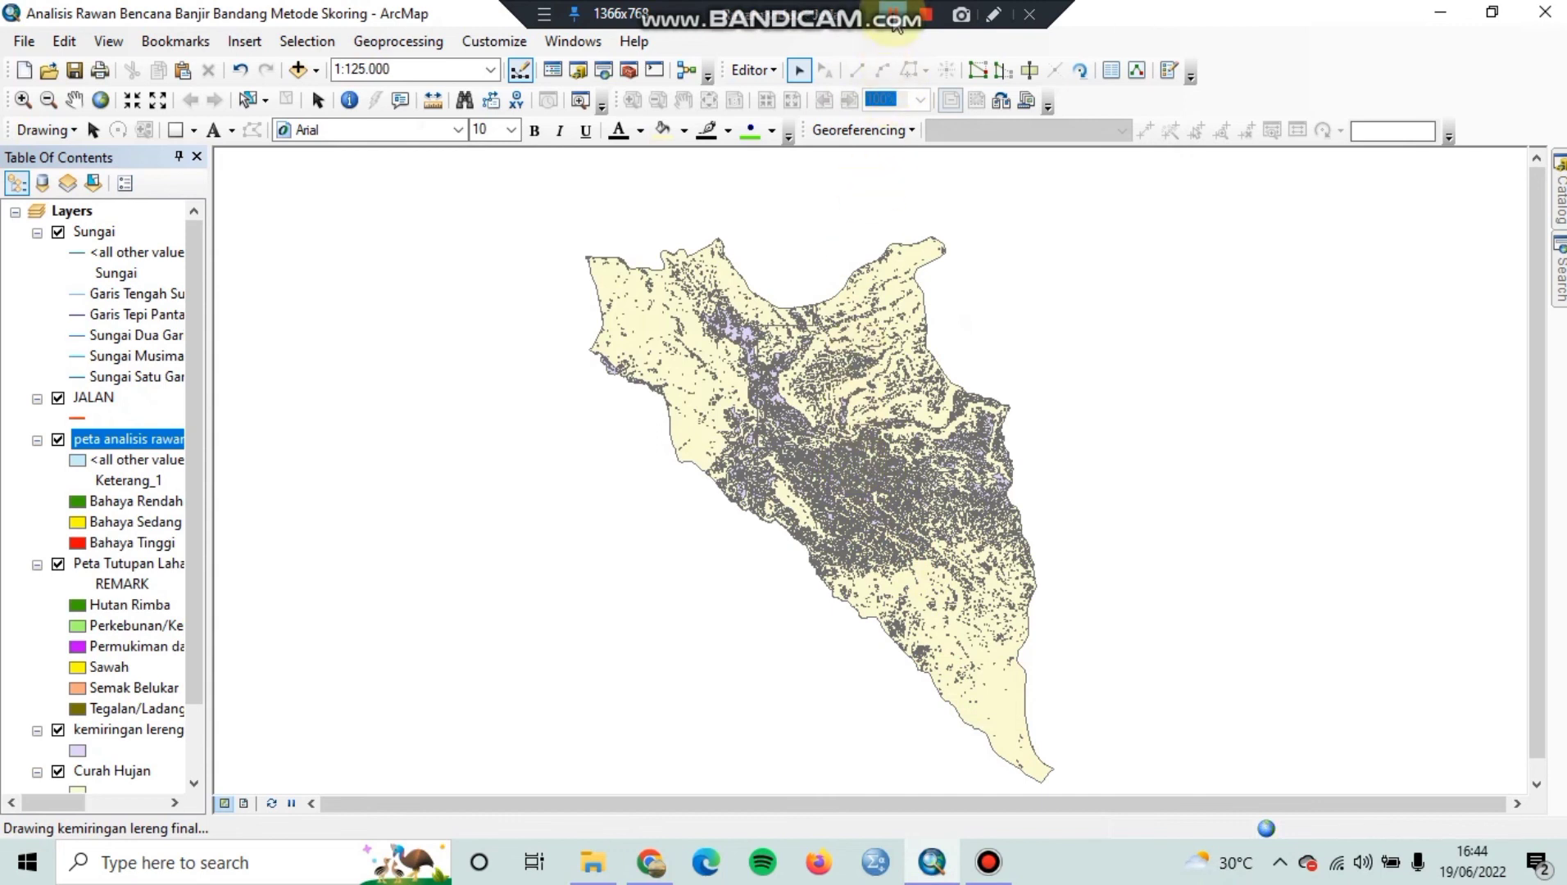
scroll(953, 350, "up", 3)
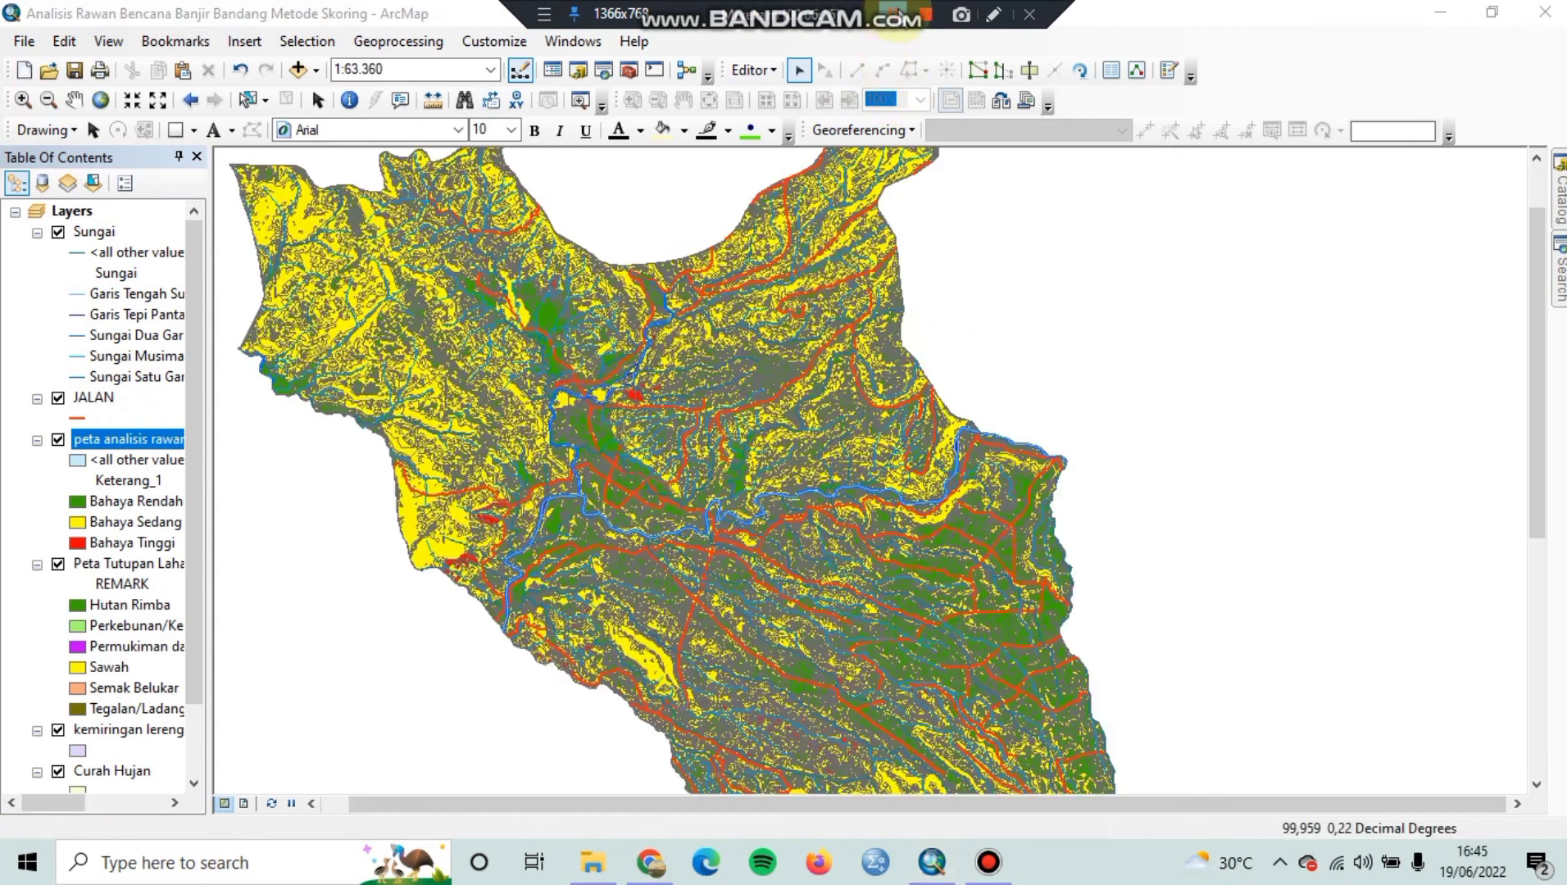